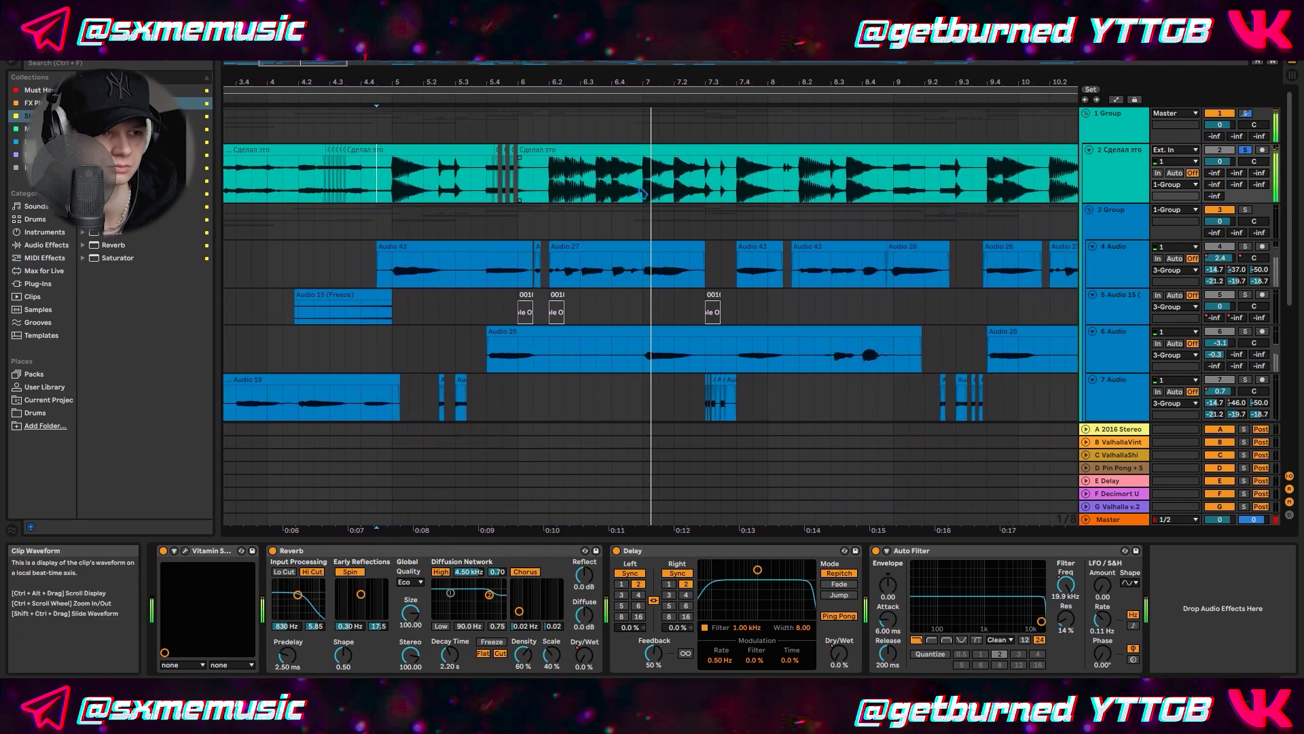
Play the soloed beat track from about bar 16.
key(space)
scroll(916, 258, down, 3)
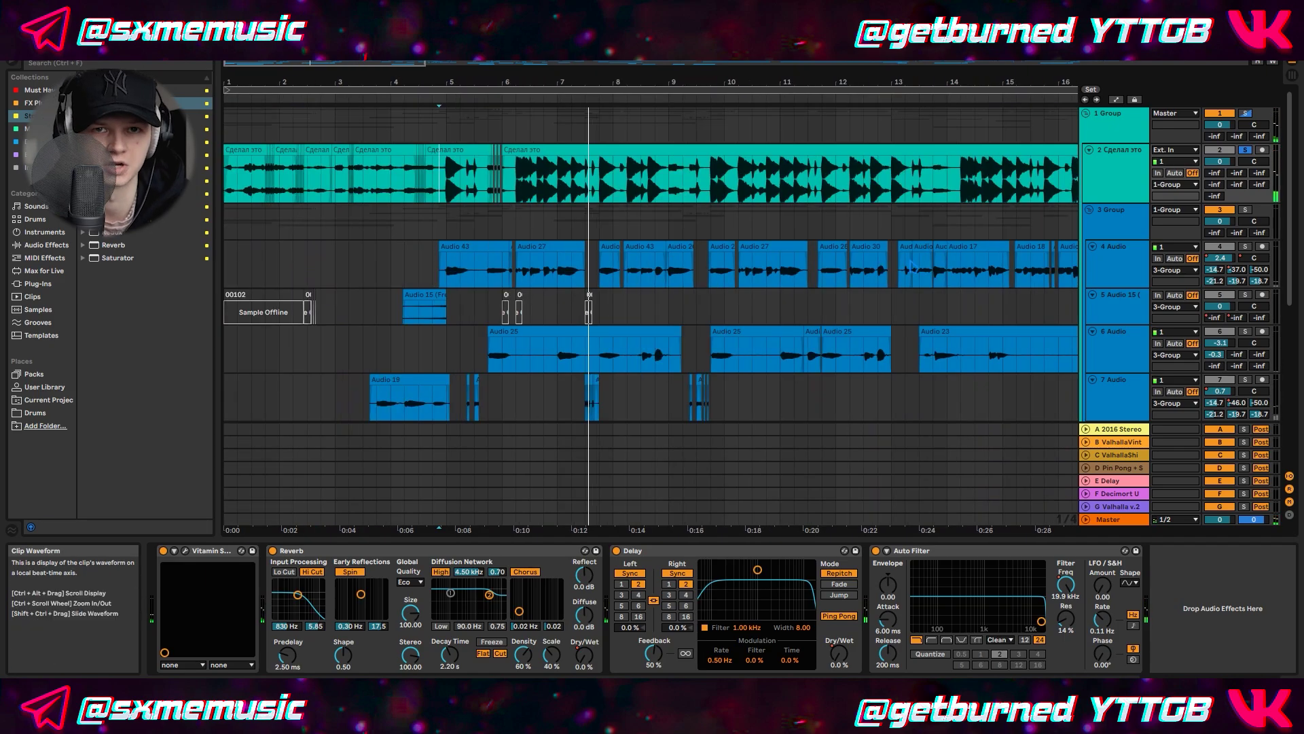
scroll(849, 317, down, 5)
scroll(239, 191, up, 3)
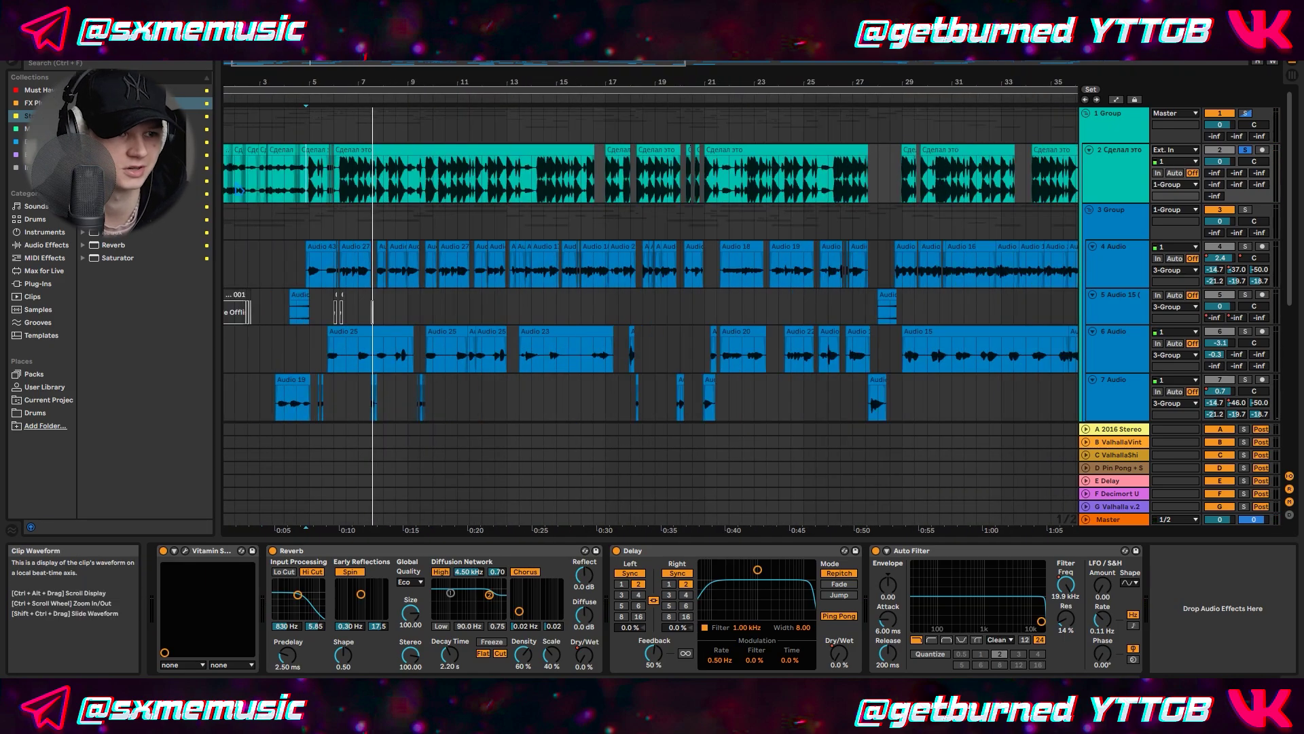
scroll(597, 197, up, 6)
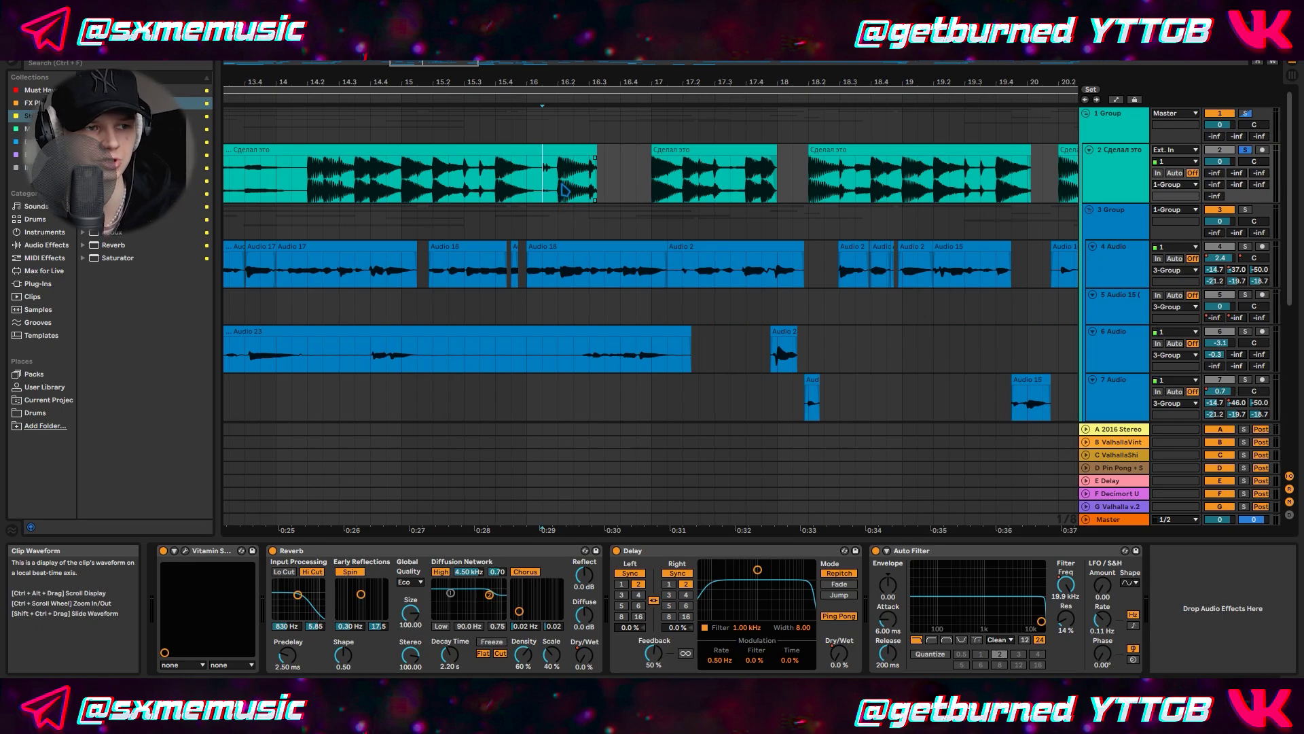
key(space)
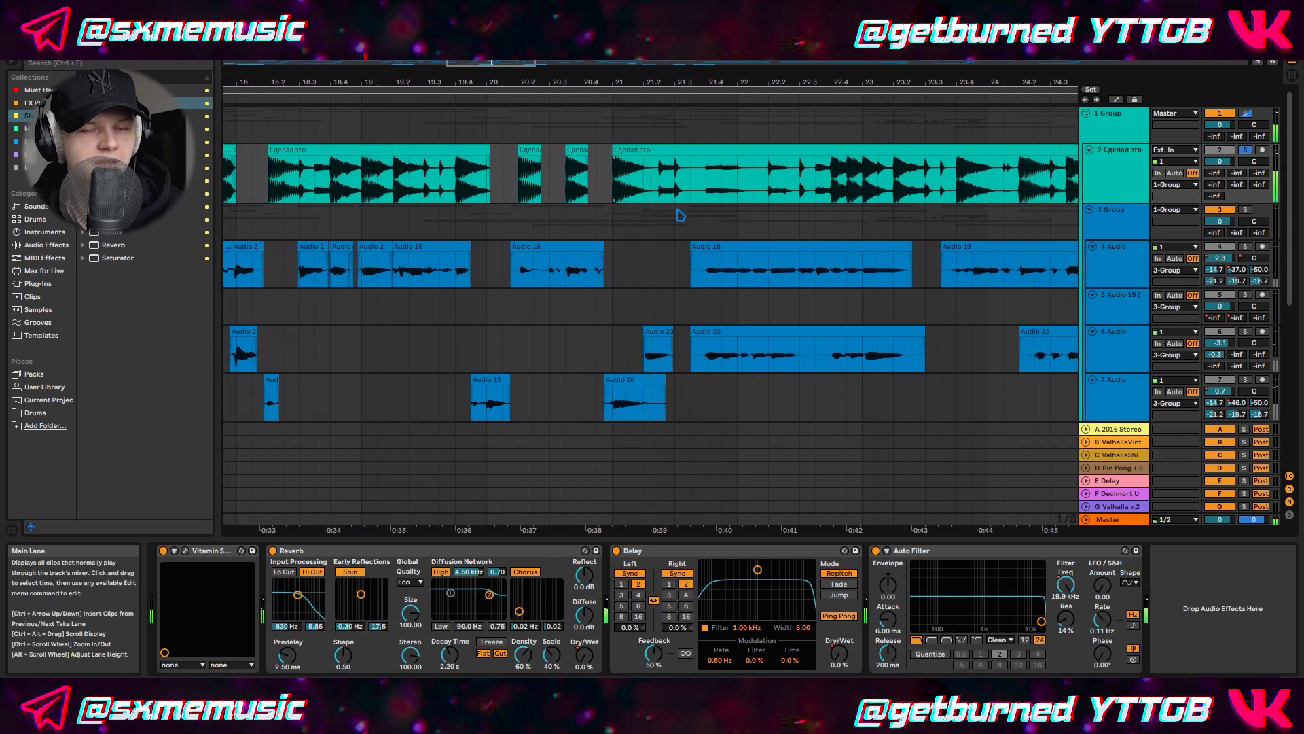
ctrl+scroll(557, 216, down, 3)
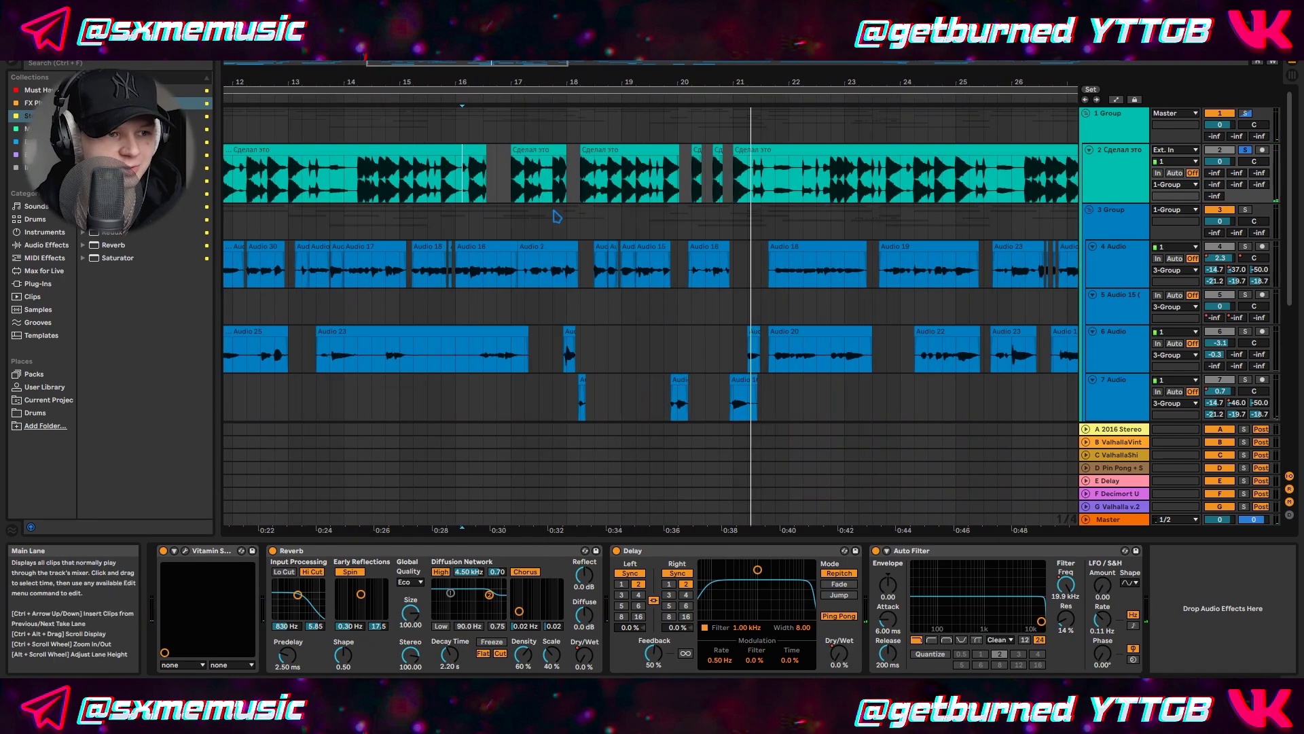
Turn off solo on the beat track and play the full mix from about bar 16.
click(1246, 151)
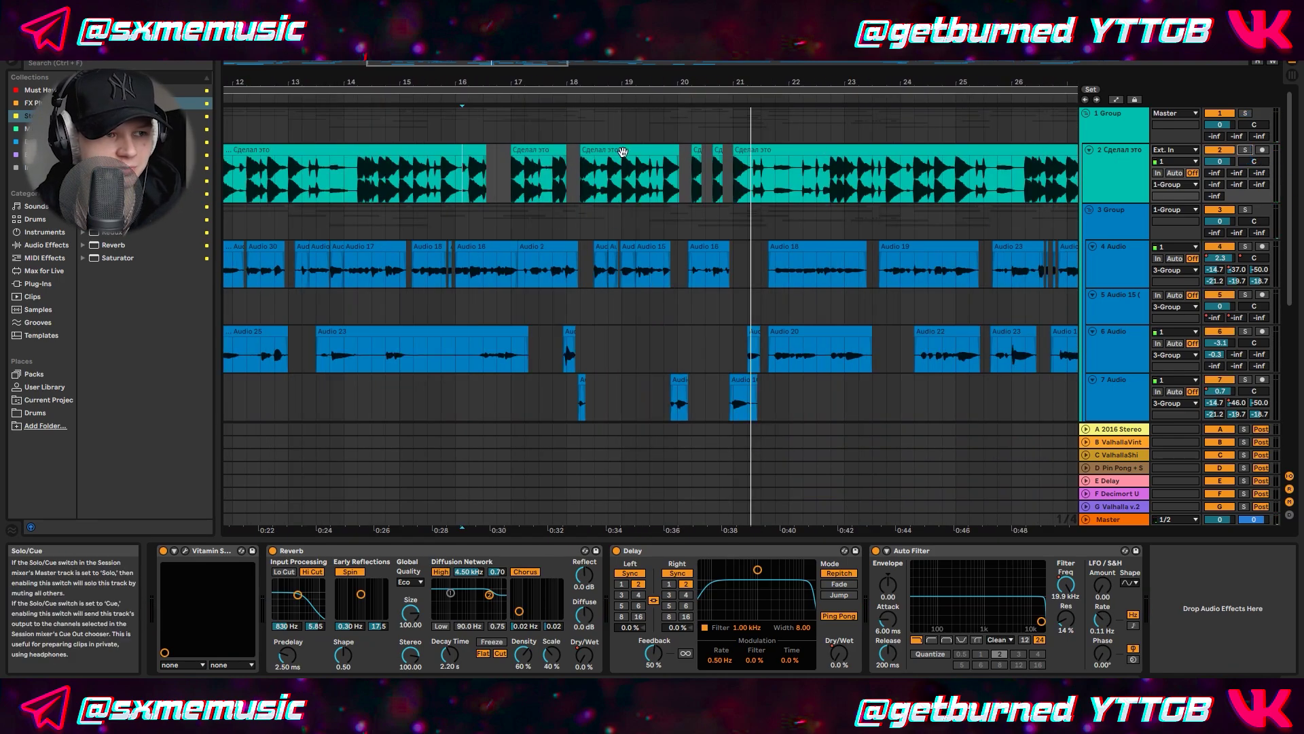
click(454, 190)
key(space)
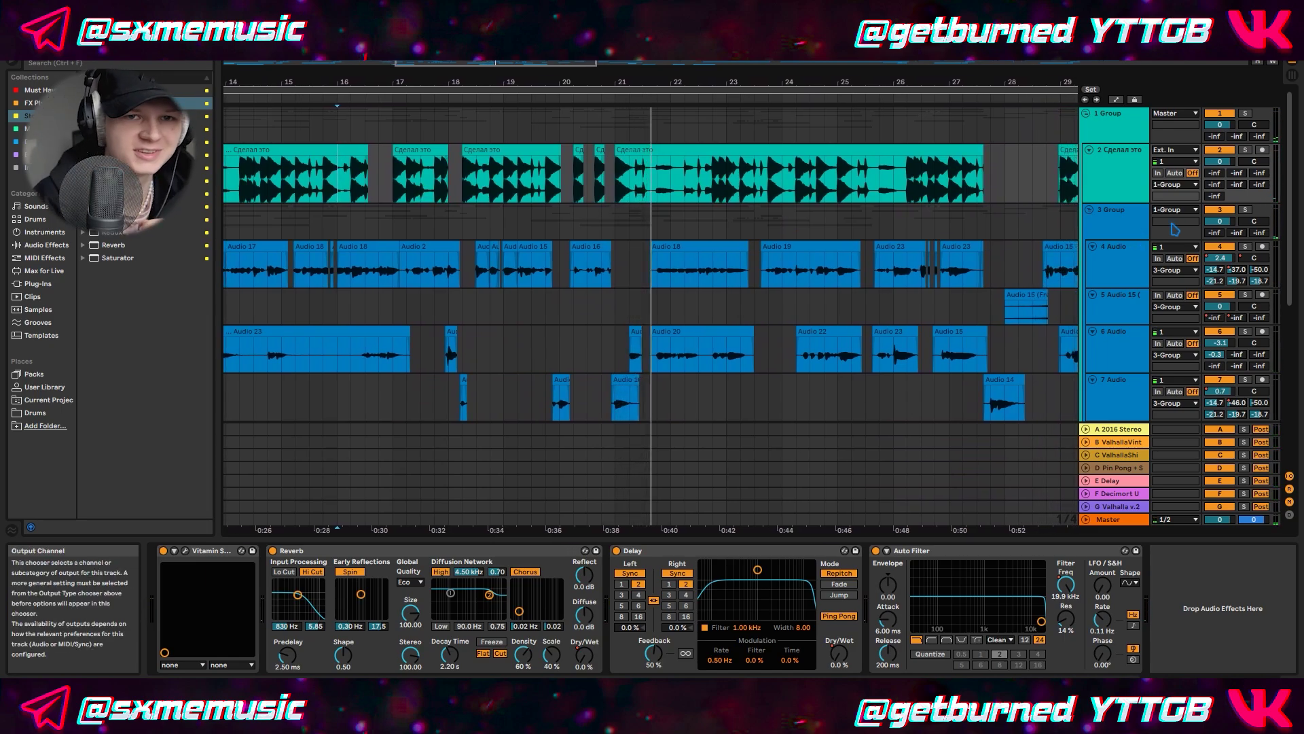
Solo the 4 Audio vocal track and play it from about bar 17.3.
scroll(970, 235, down, 6)
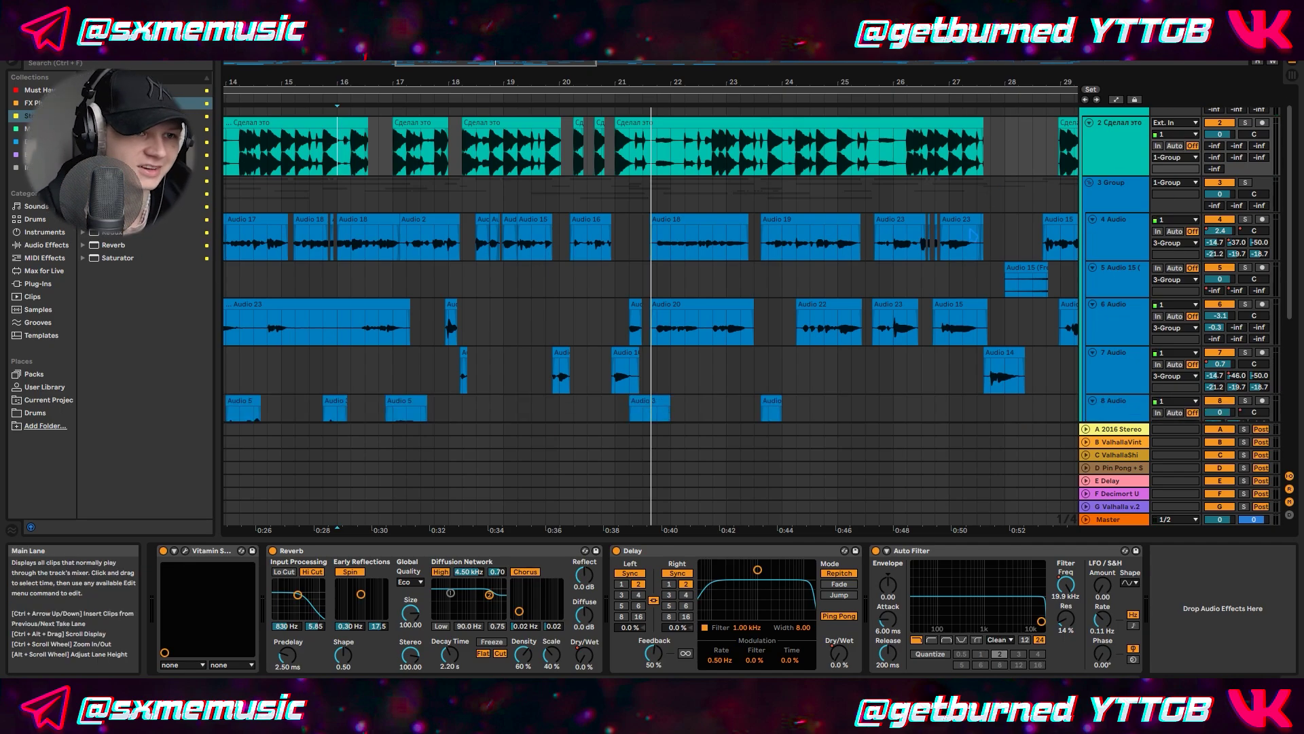
scroll(317, 202, up, 2)
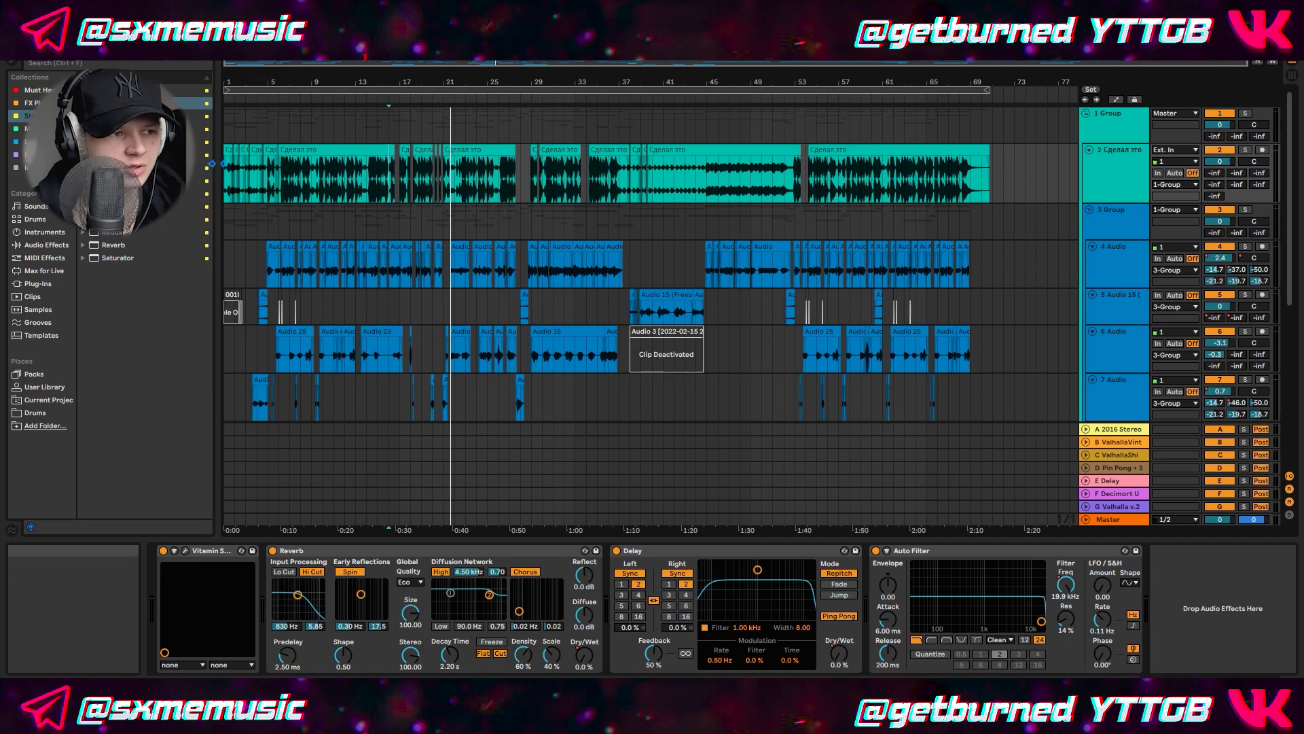
scroll(231, 191, up, 8)
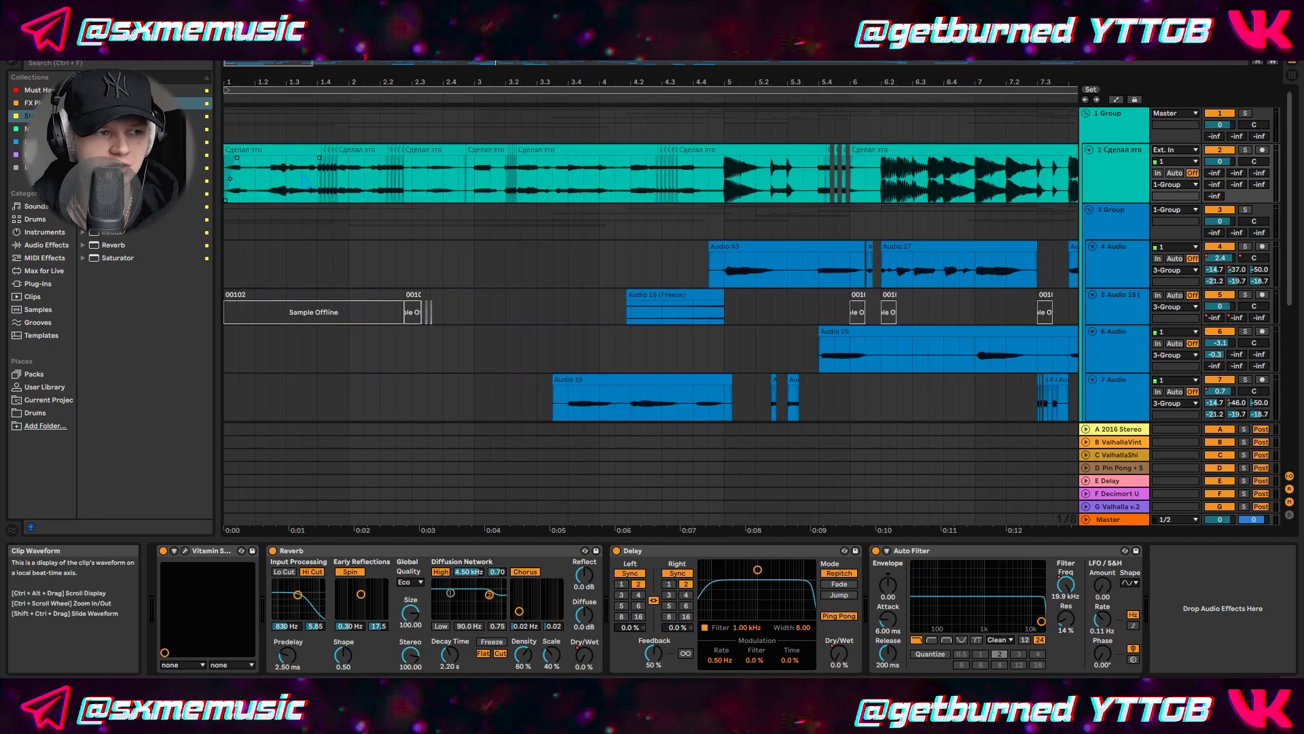
scroll(499, 182, down, 3)
click(707, 265)
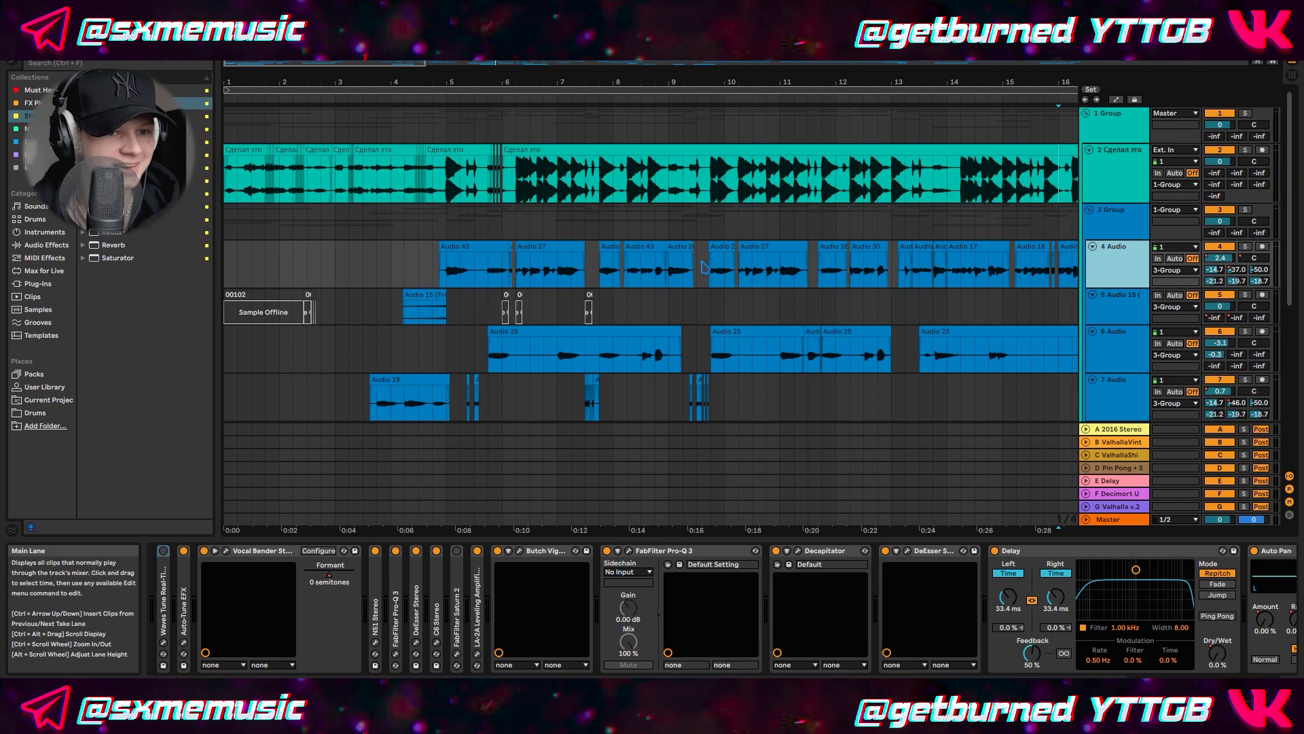
scroll(767, 242, down, 3)
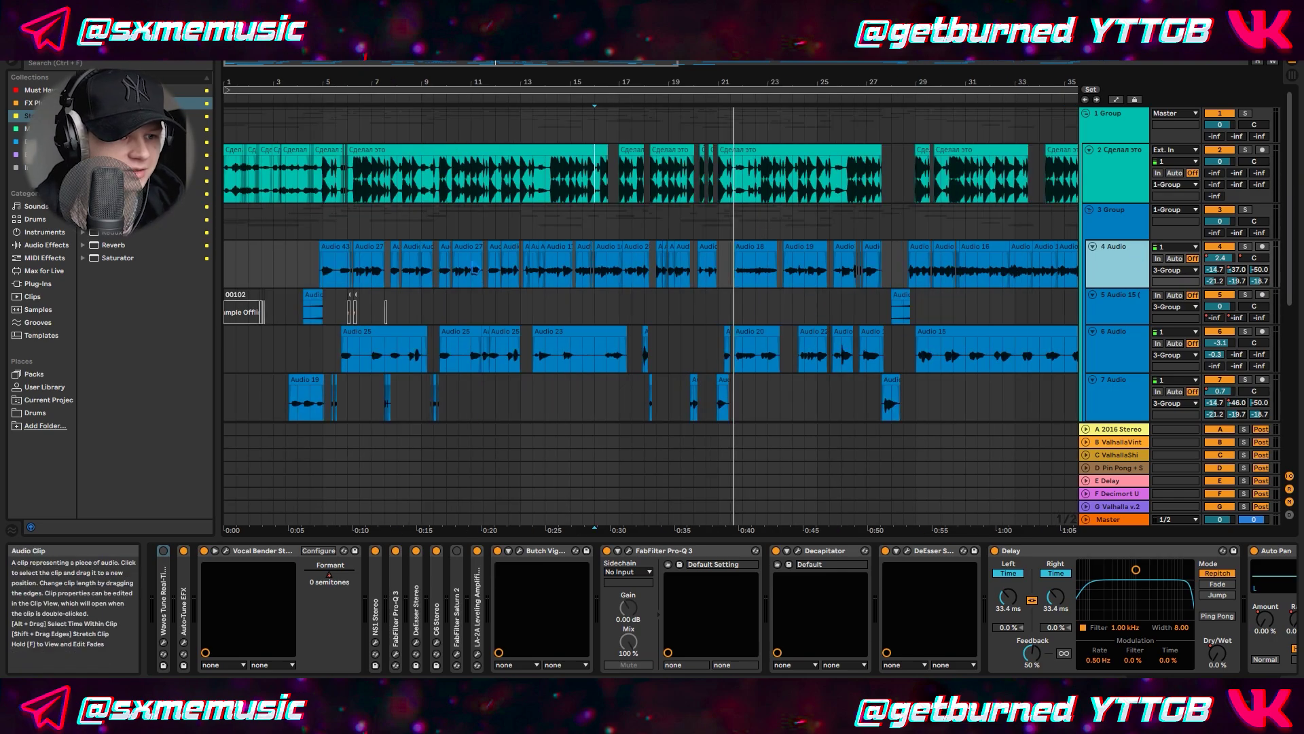
scroll(635, 299, up, 6)
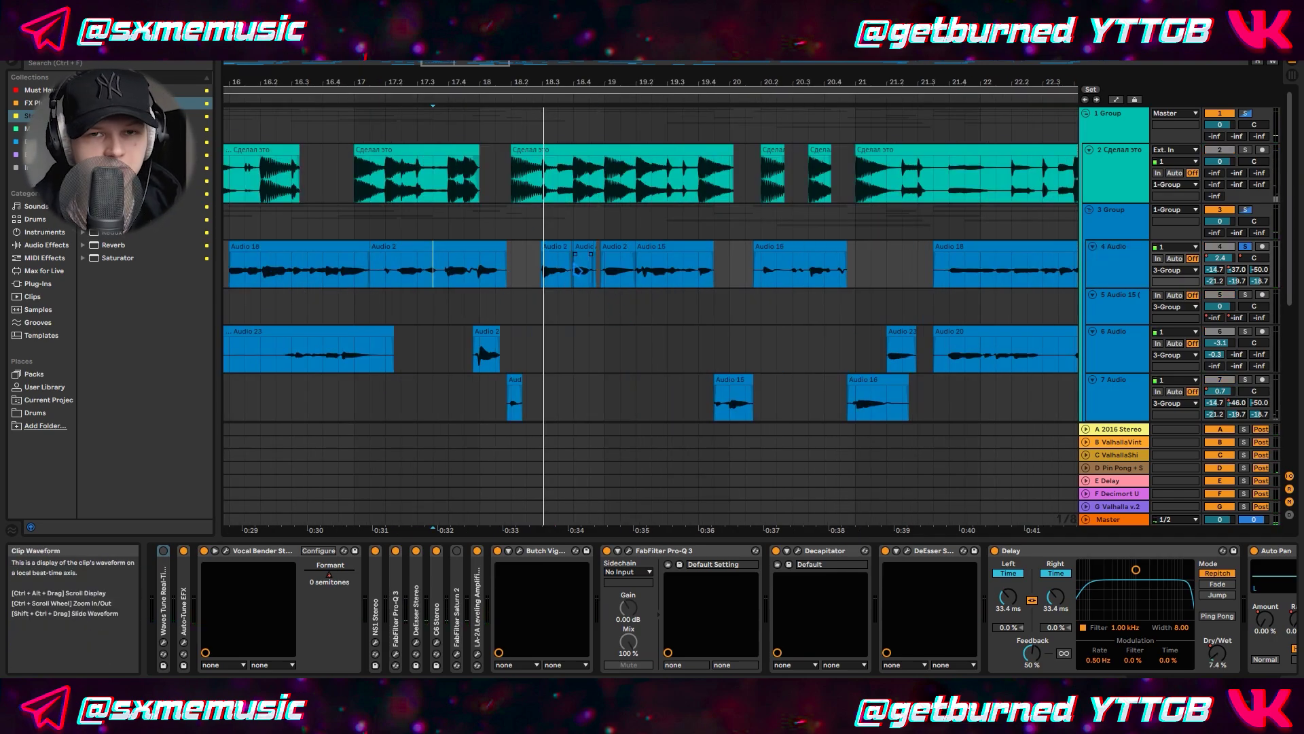
key(space)
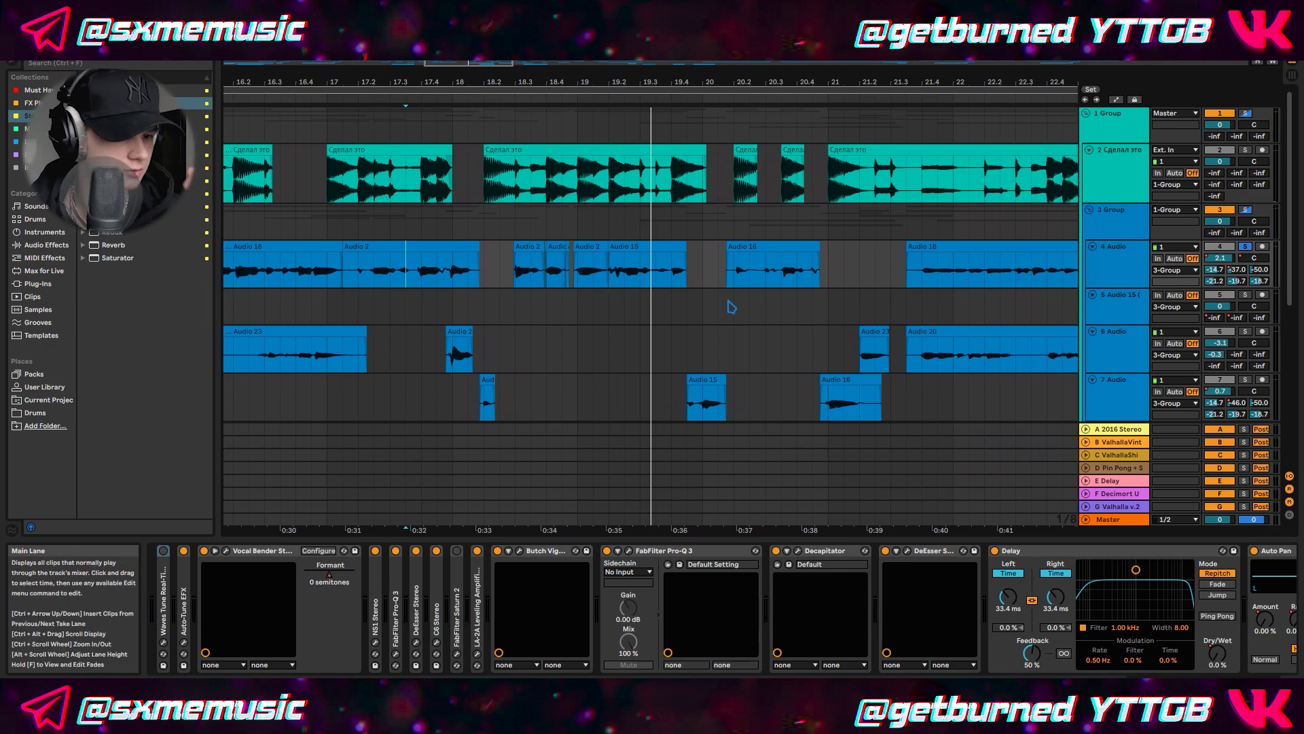
Select the Delay device in the 4 Audio effect chain and examine its settings alongside the neighbouring Auto Pan and Reverb.
scroll(794, 290, left, 3)
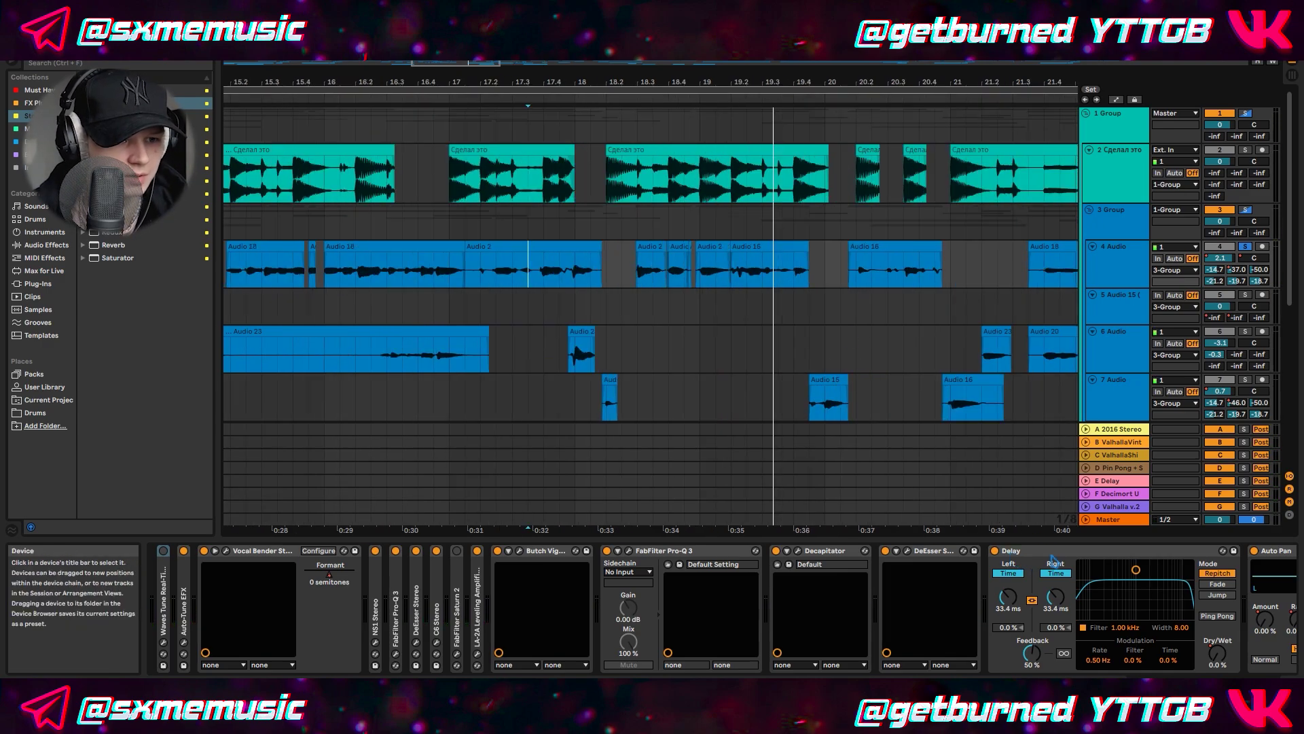
click(1015, 558)
drag(1097, 600, 634, 557)
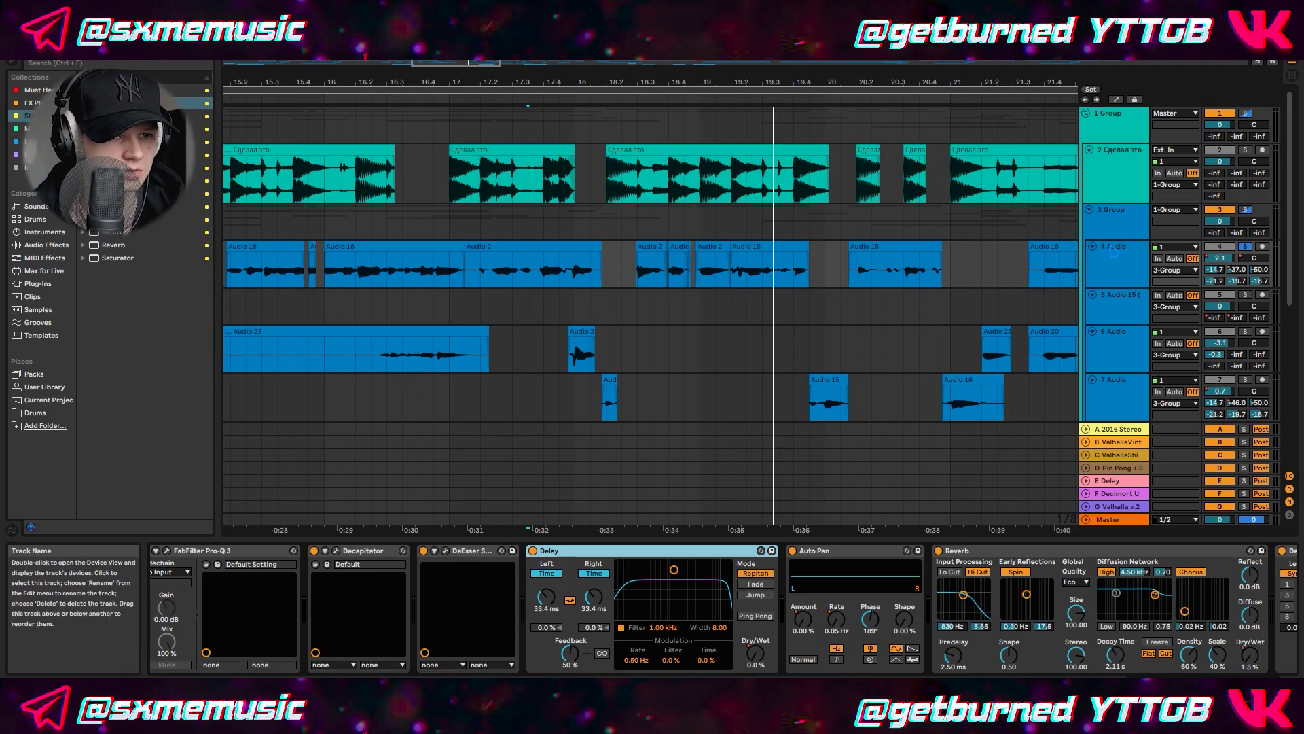
Insert a new audio track below 4 Audio and load a Delay effect on it.
right_click(1113, 226)
right_click(1094, 256)
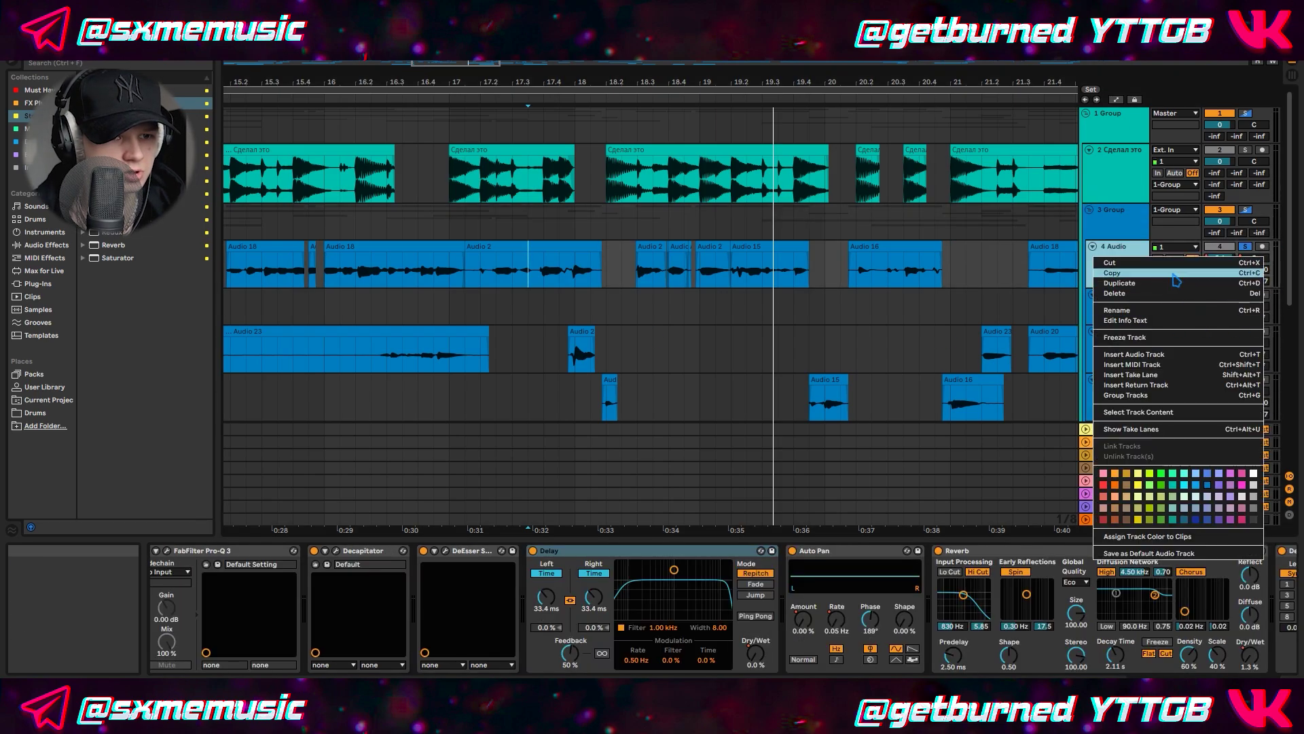
click(1134, 354)
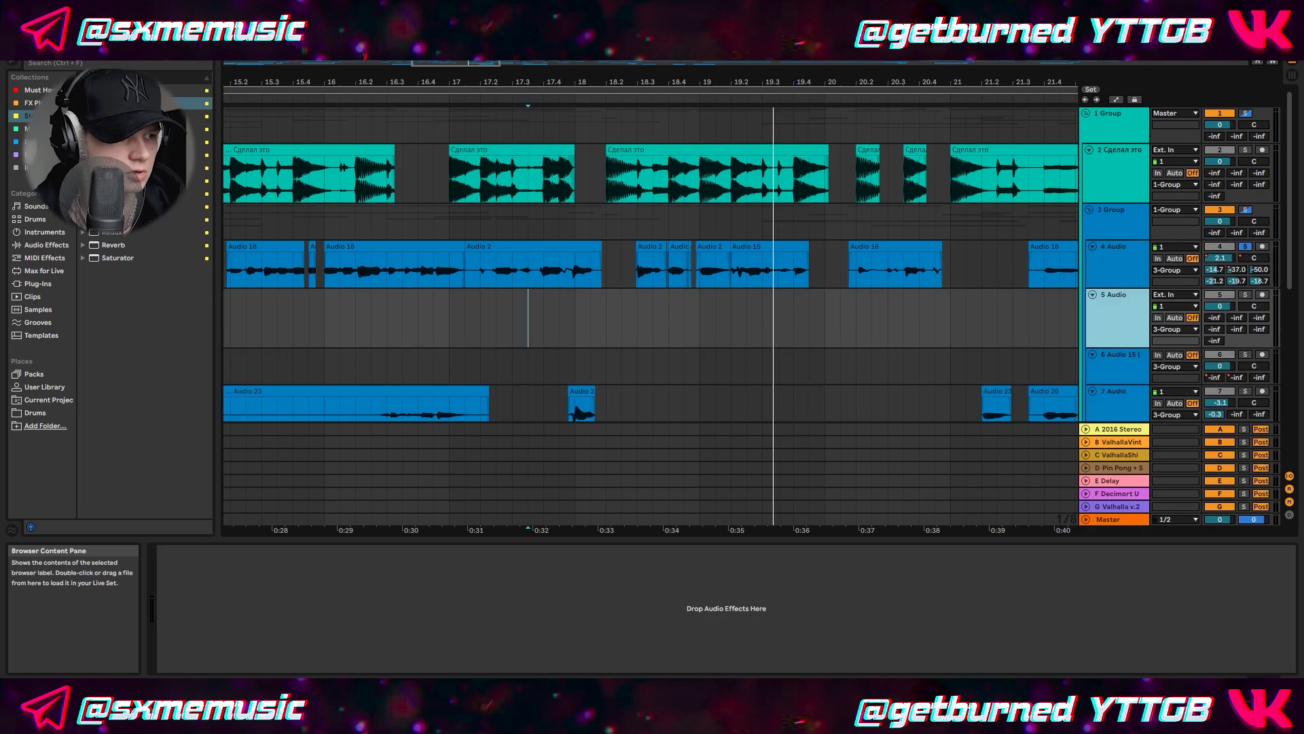
click(136, 155)
drag(312, 475, 303, 466)
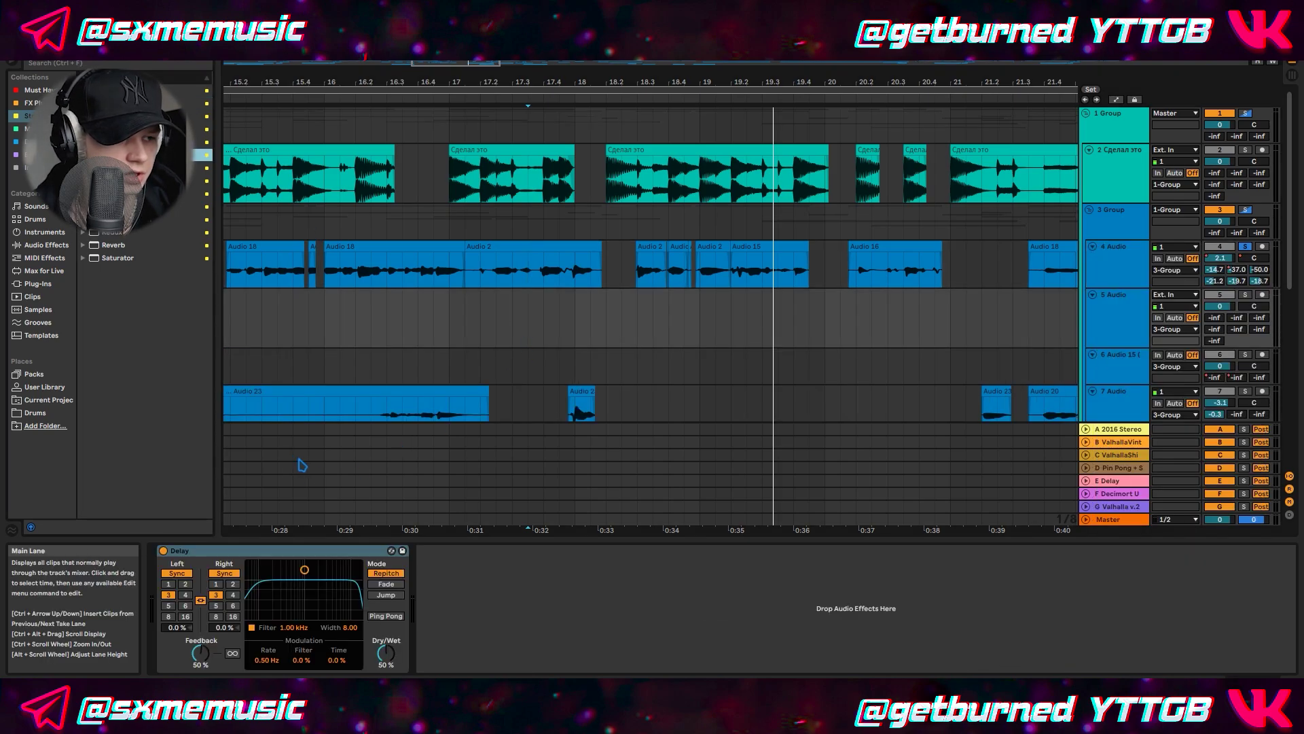
Switch the new track's Delay from Sync to Time mode and lower its Dry/Wet automation line to 0%.
click(177, 573)
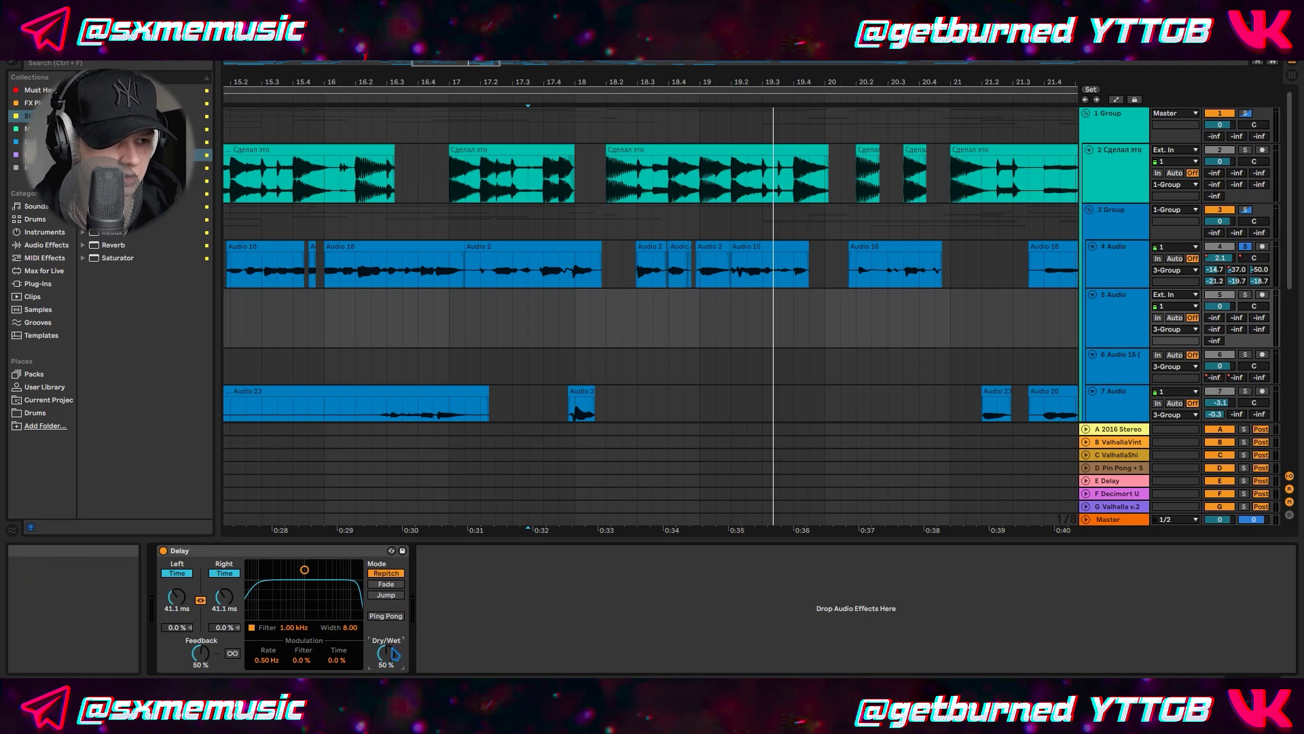
key(a)
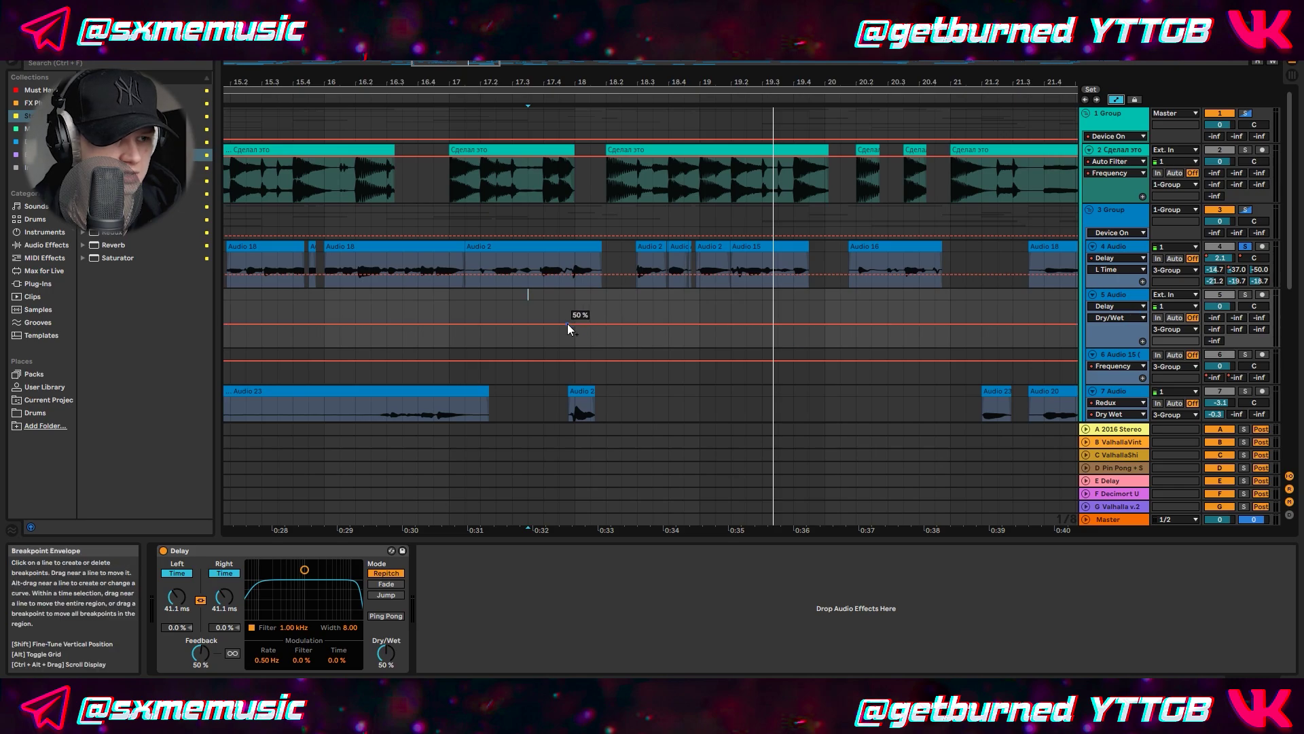
drag(568, 323, 568, 346)
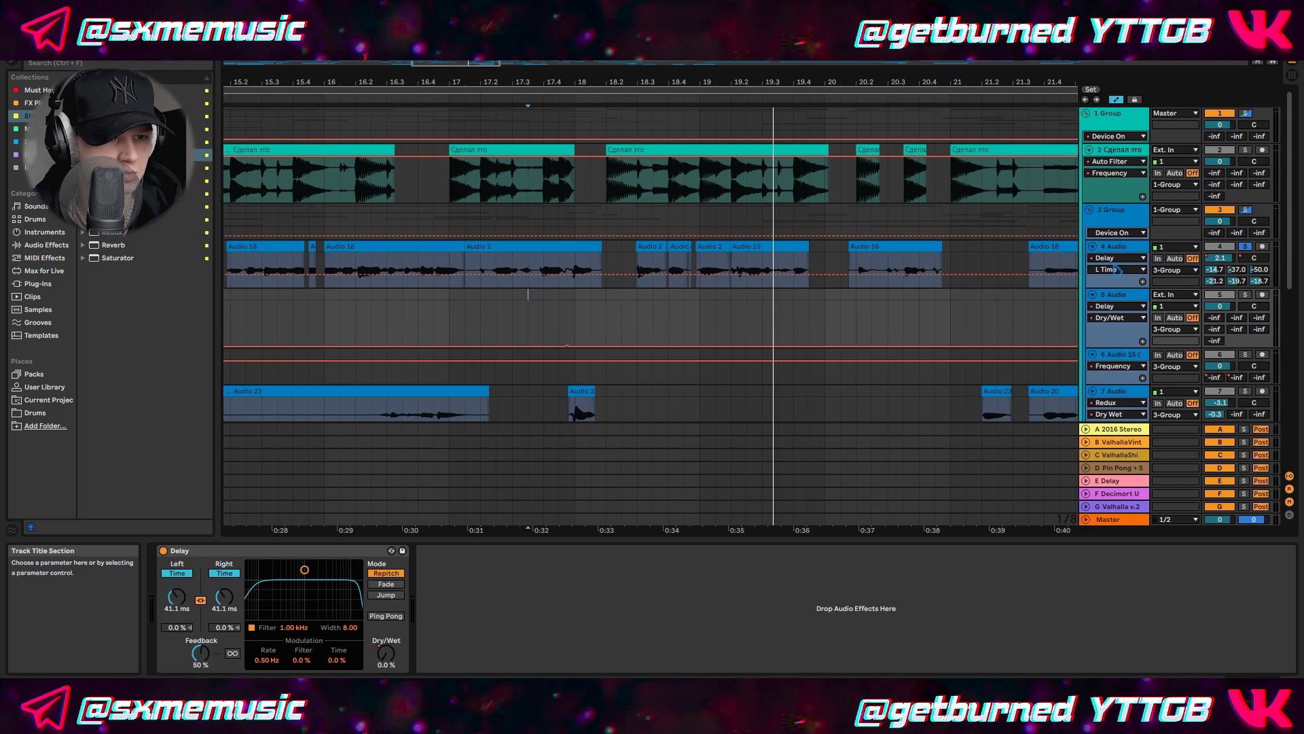
click(1116, 100)
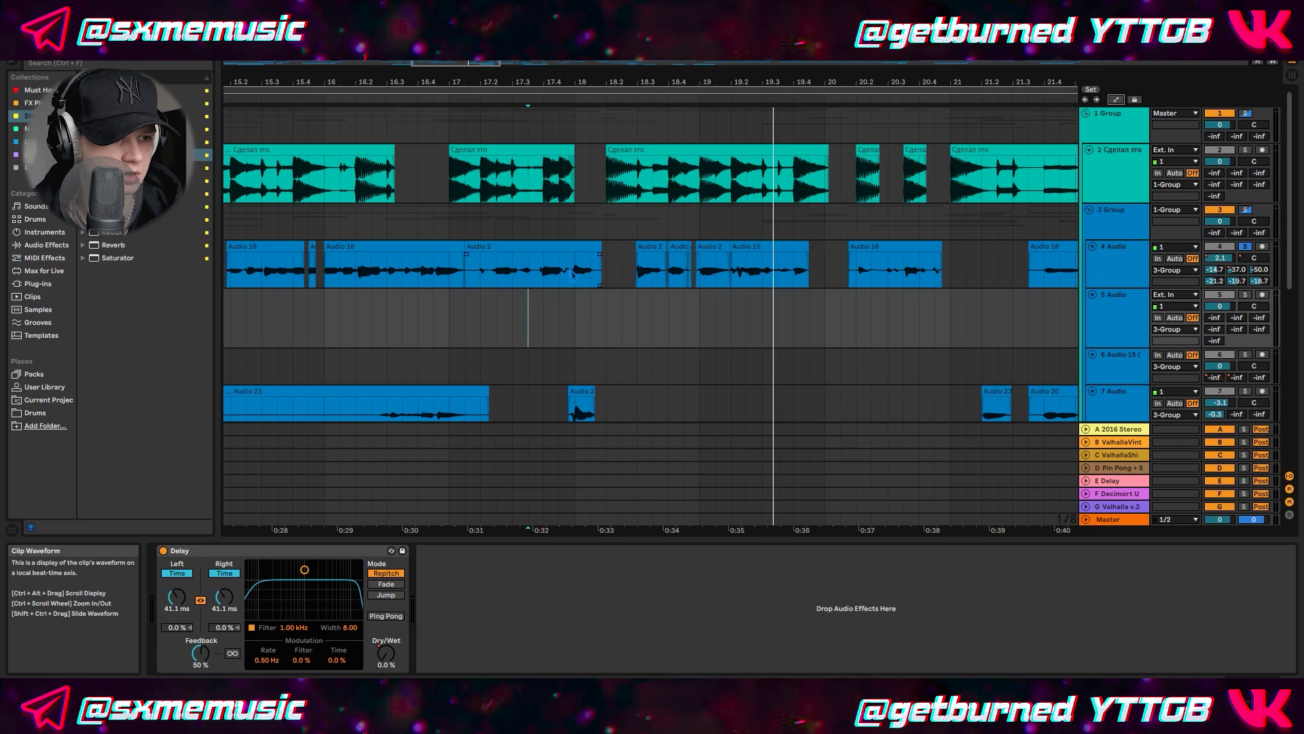
Show the Dry/Wet automation of the Delay on 4 Audio and play the vocal from about bar 18.
key(Up)
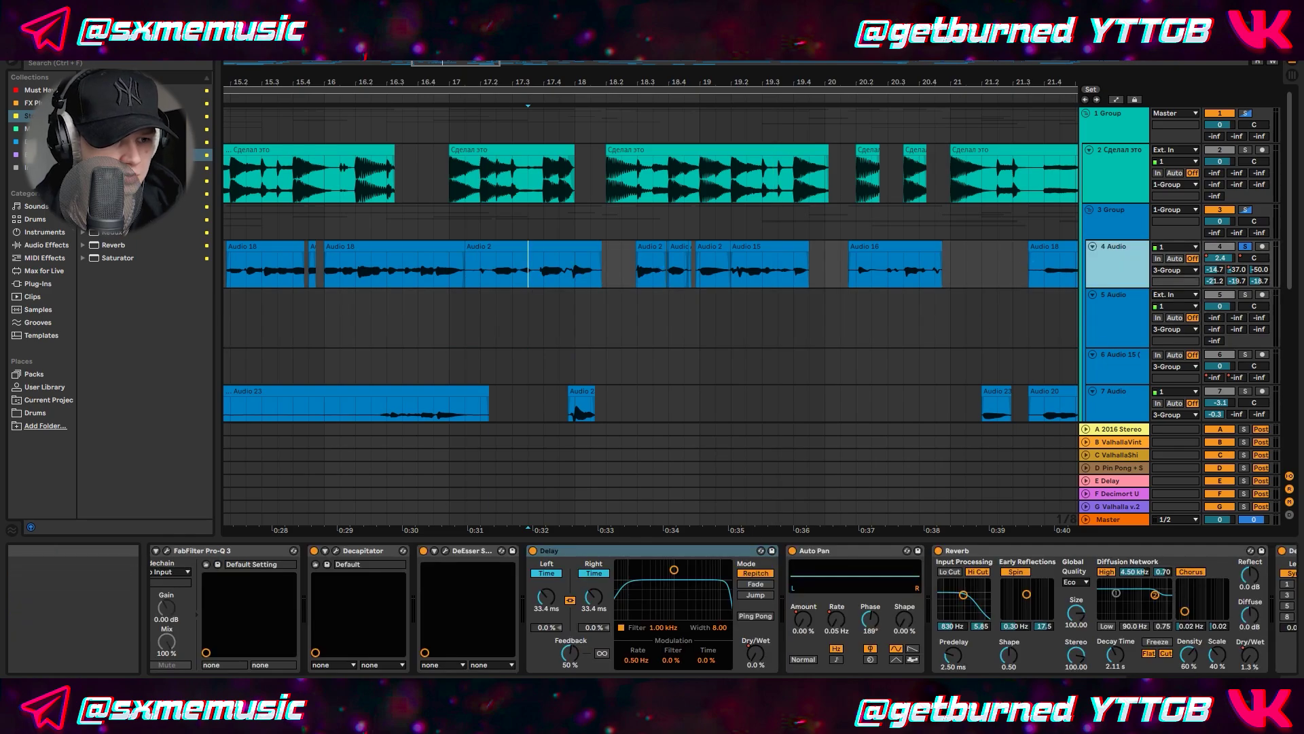
click(755, 653)
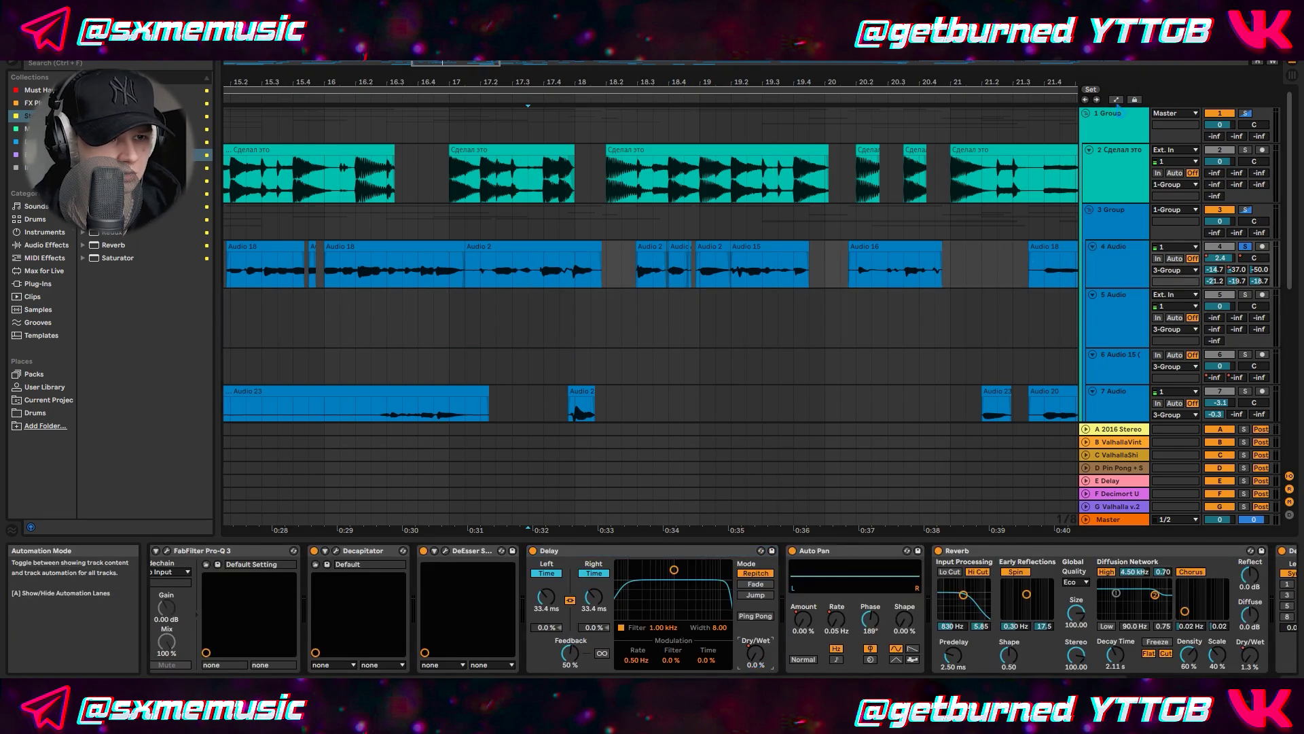
key(a)
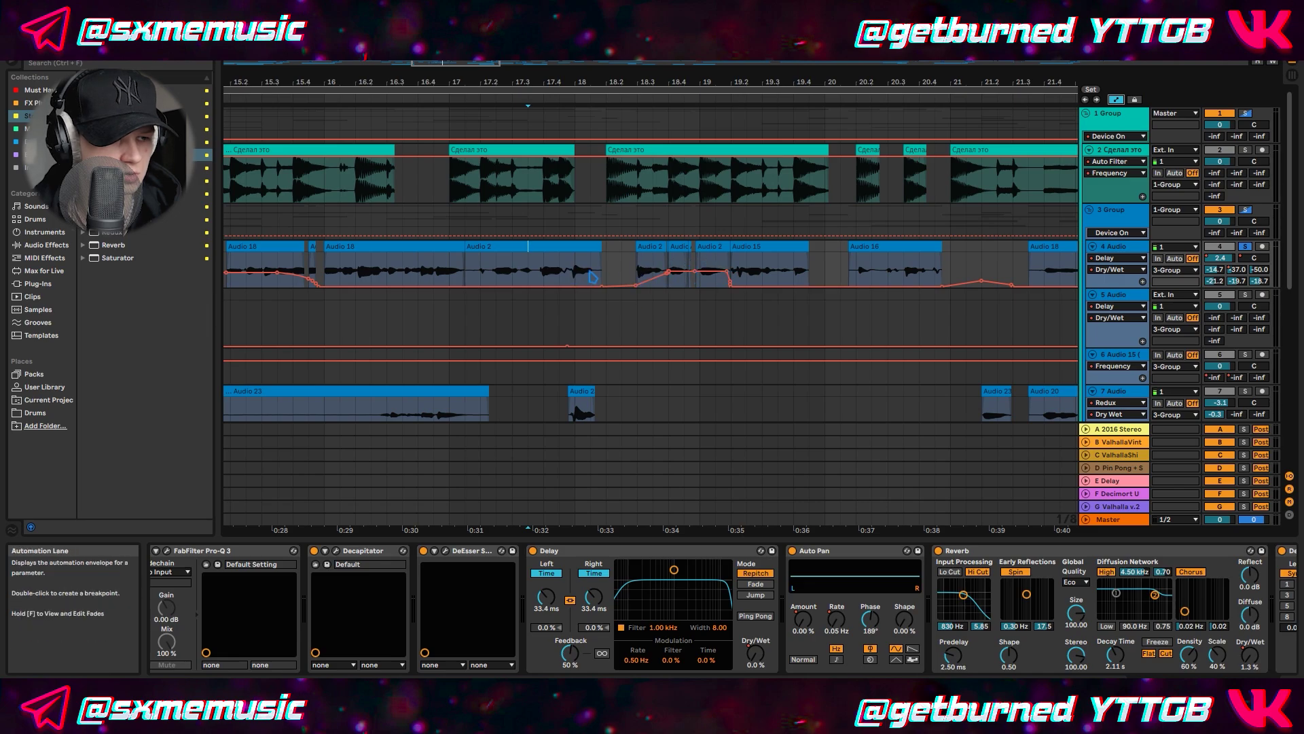
key(space)
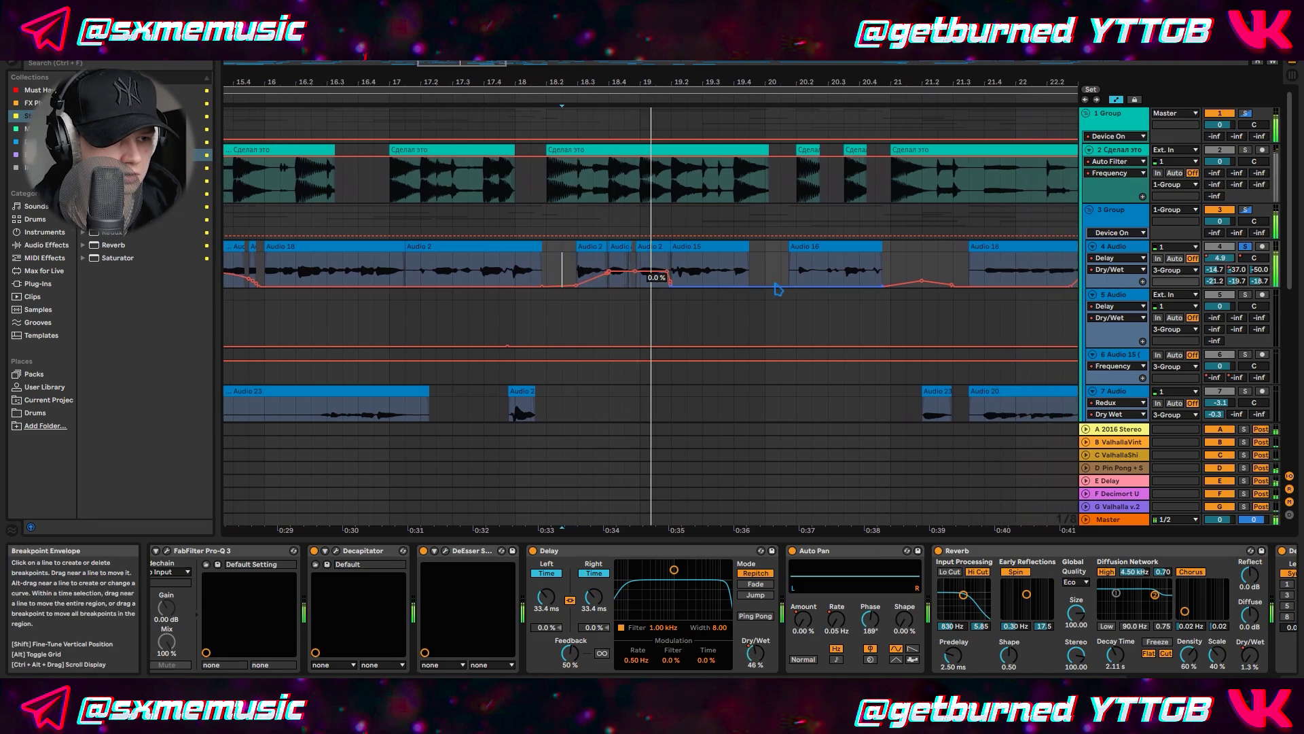
Try raising the Delay's Dry/Wet automation over the end of the Audio 16 clip before bar 21, audition it, and lower it back.
scroll(846, 290, up, 3)
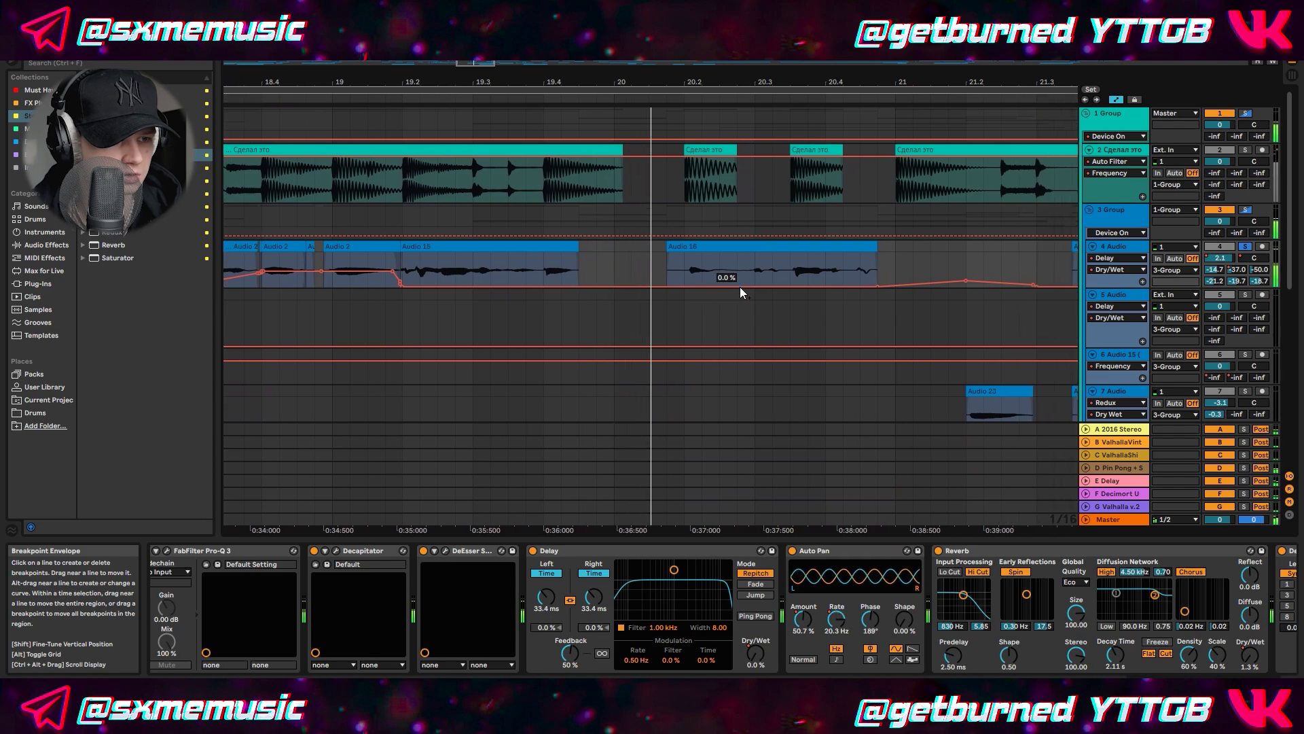
drag(652, 284, 654, 270)
drag(741, 281, 778, 270)
key(space)
click(407, 272)
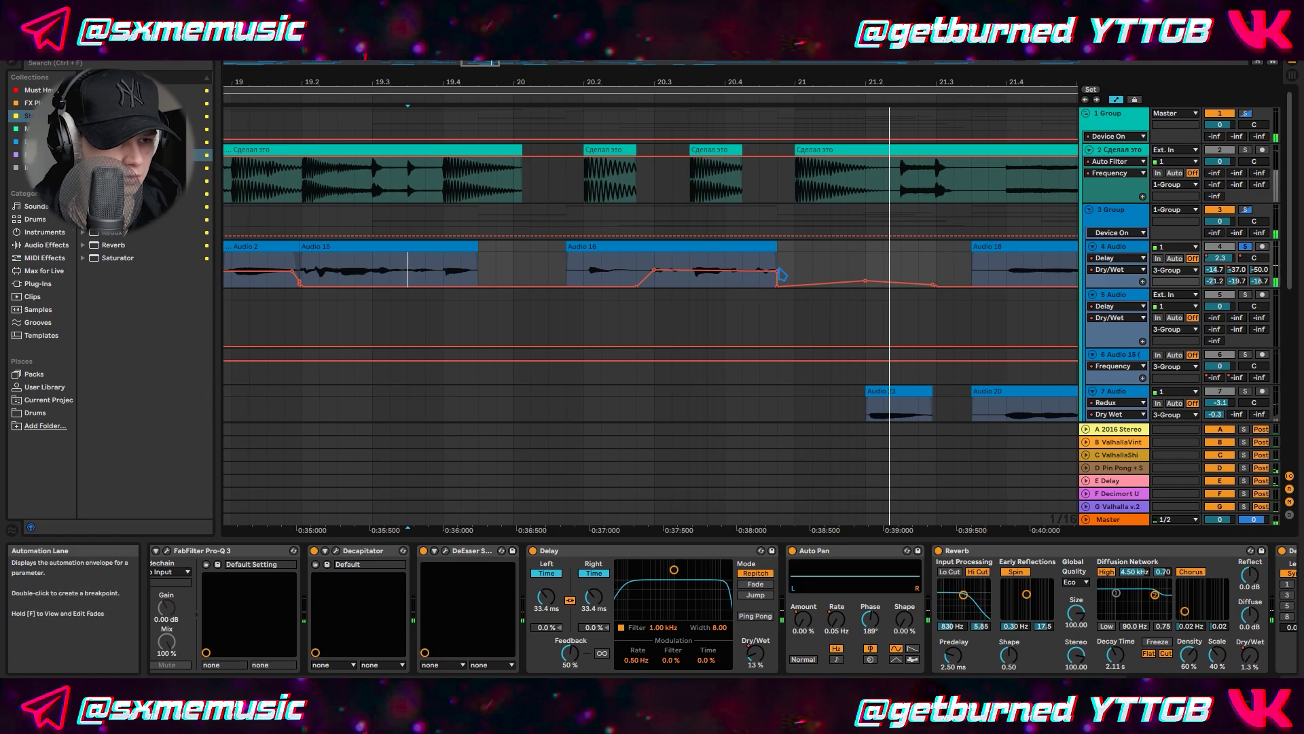
drag(664, 272, 664, 285)
scroll(604, 244, down, 5)
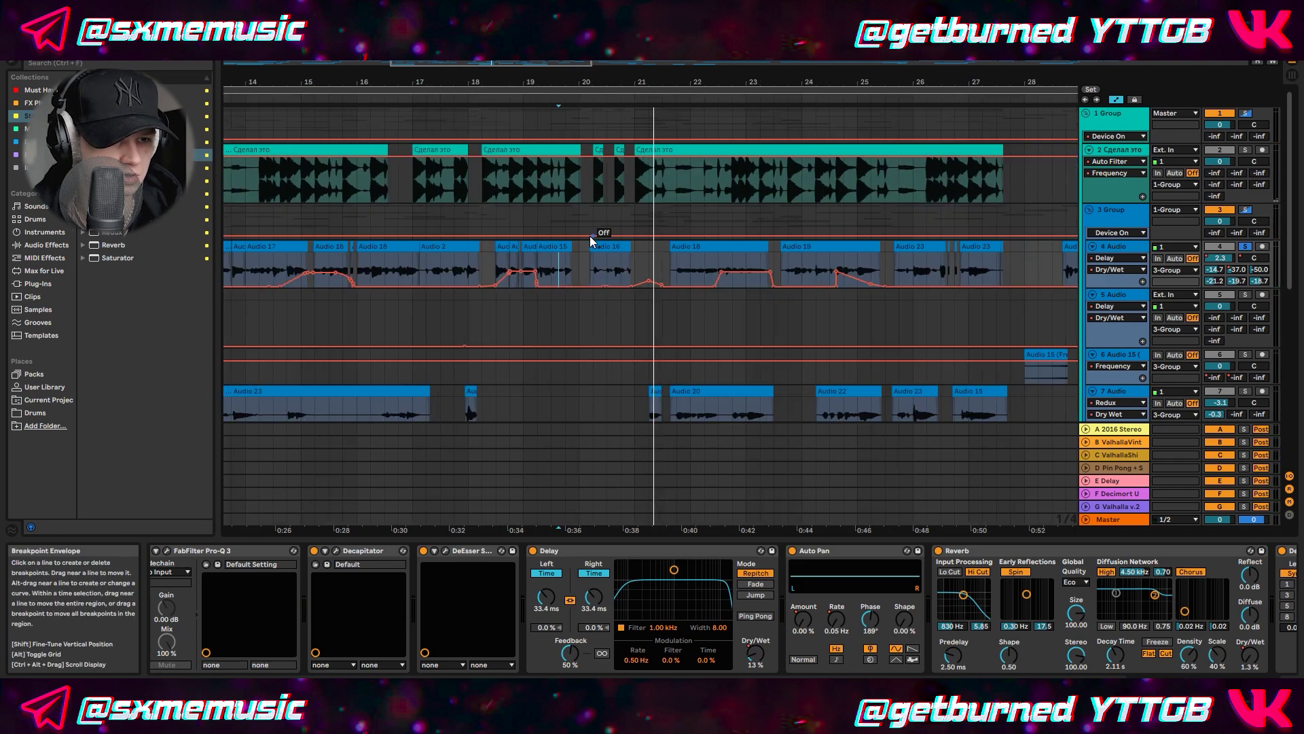
Play the soloed vocal from about bar 22 to hear the Delay's Dry/Wet automation over the Audio 18 clip.
scroll(781, 272, up, 3)
click(533, 261)
key(space)
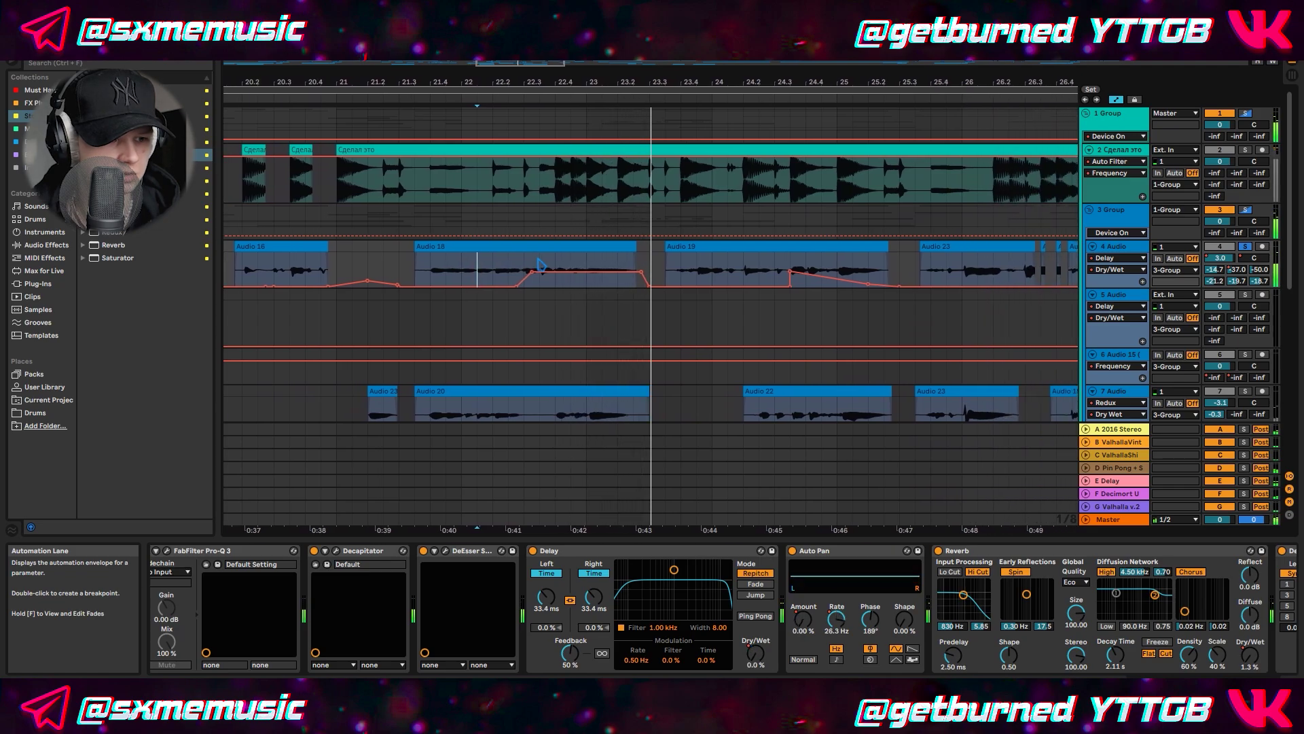
key(space)
key(space)
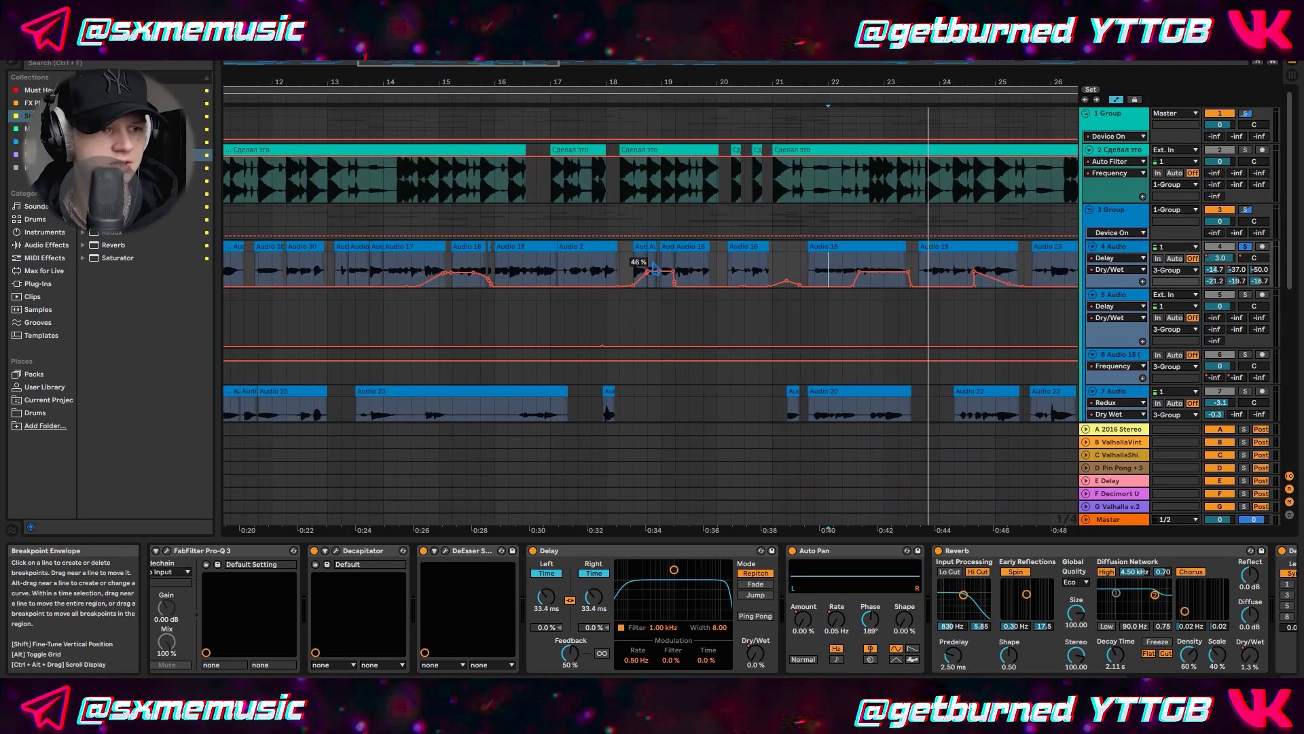
Play the soloed vocal from about bar 14.3 to hear the Delay's Dry/Wet automation rise around bar 15.
scroll(604, 272, left, 5)
click(552, 271)
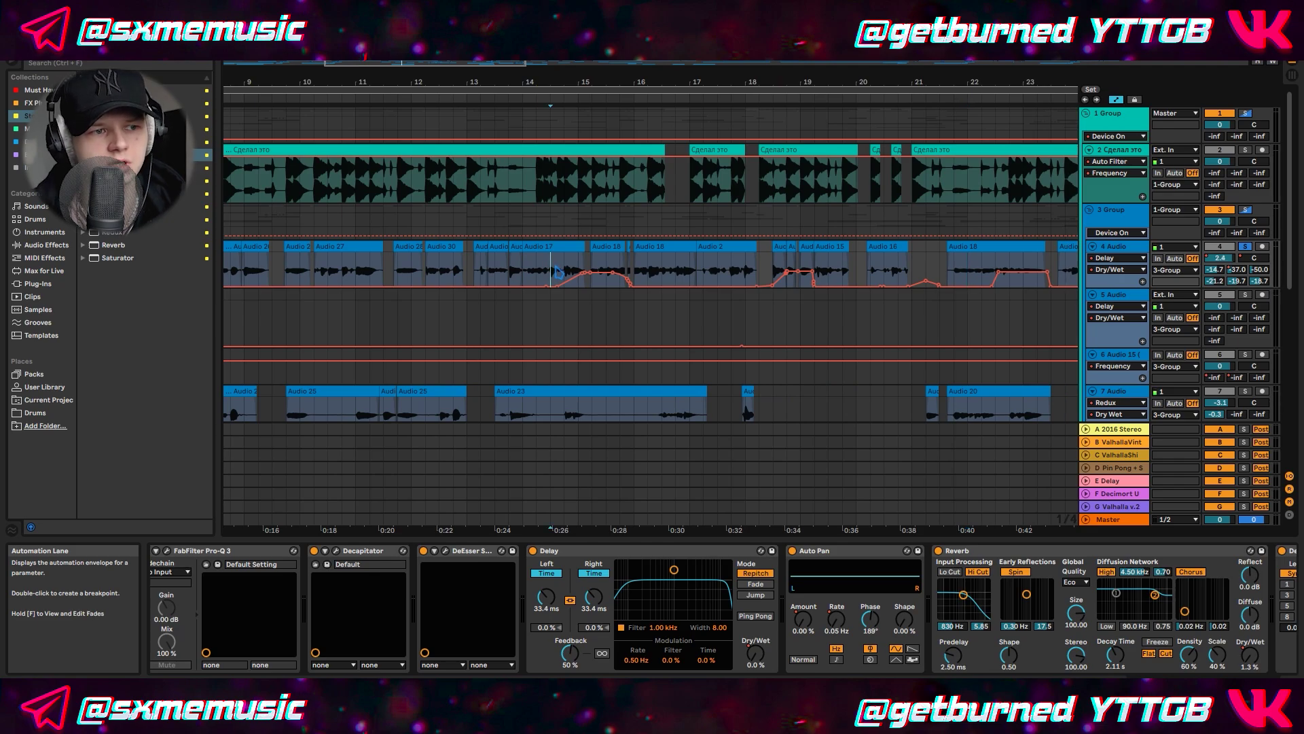
scroll(557, 269, up, 6)
key(space)
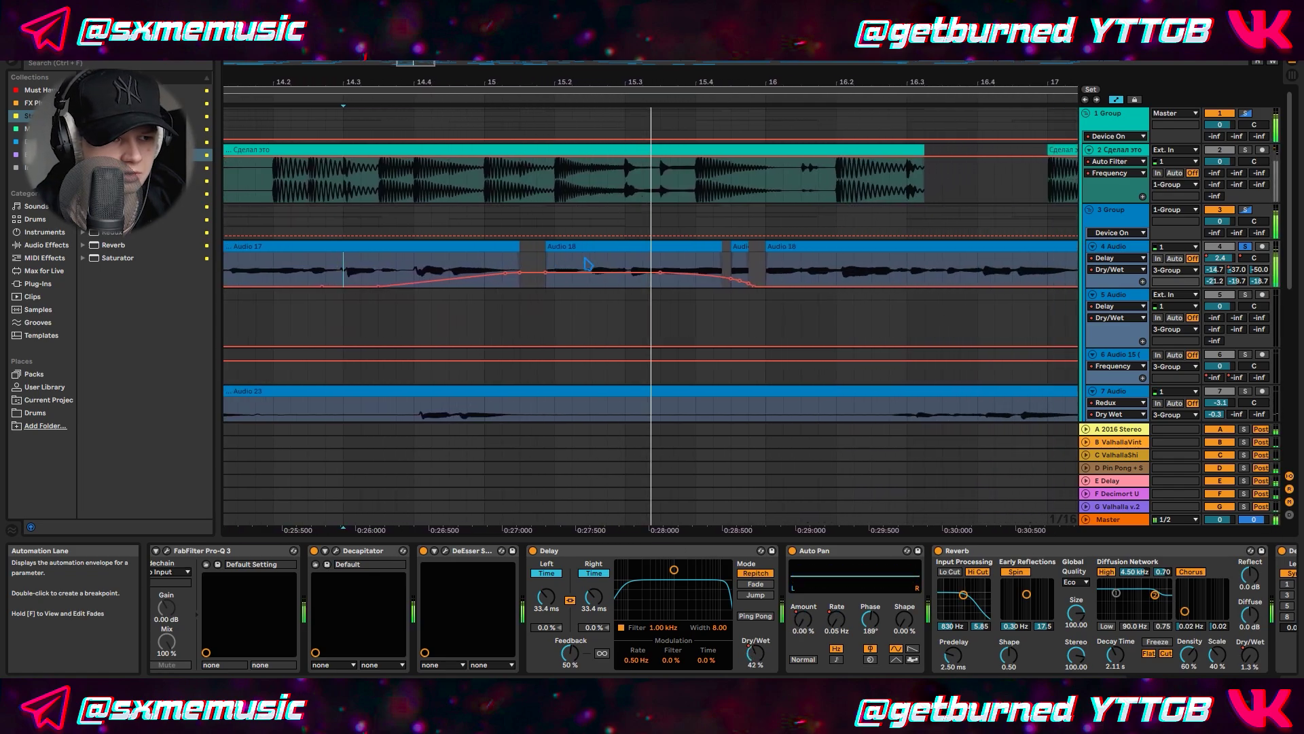
scroll(727, 262, down, 3)
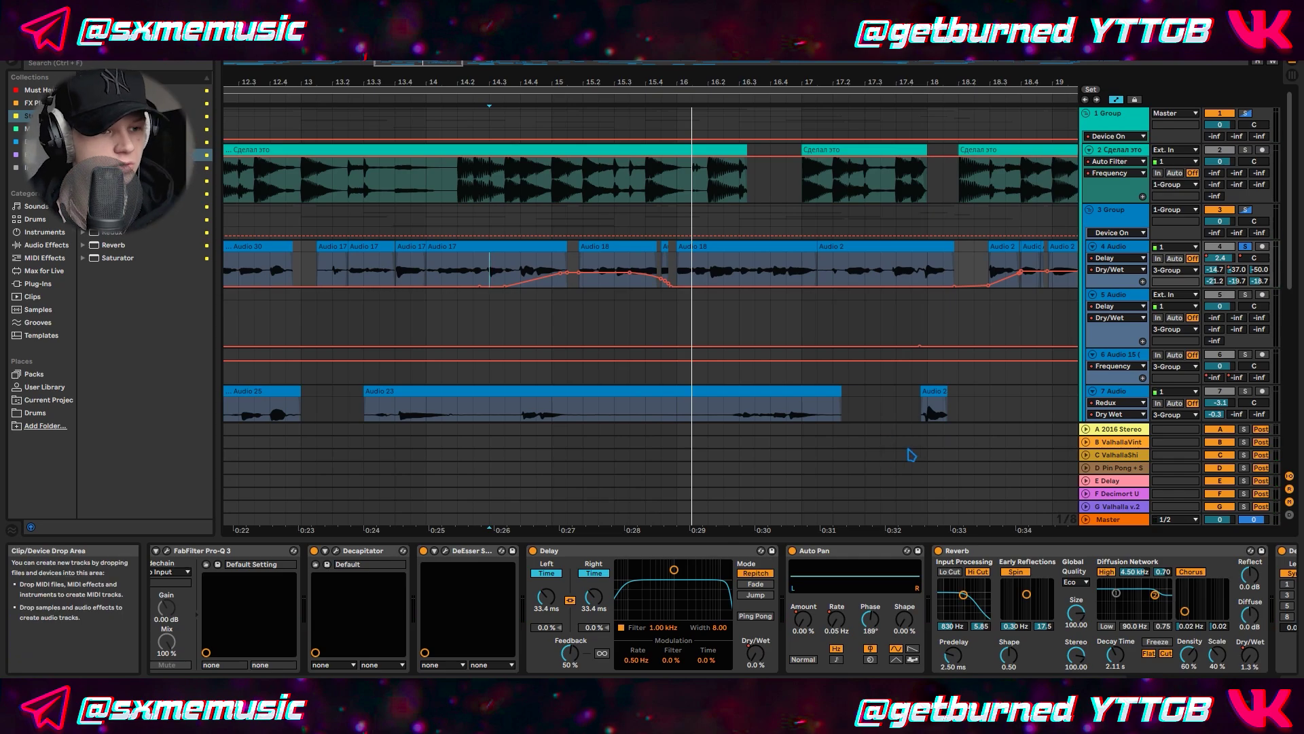
Show the Auto Pan's Amount automation on 4 Audio and add an Auto Pan to the 5 Audio track.
click(803, 619)
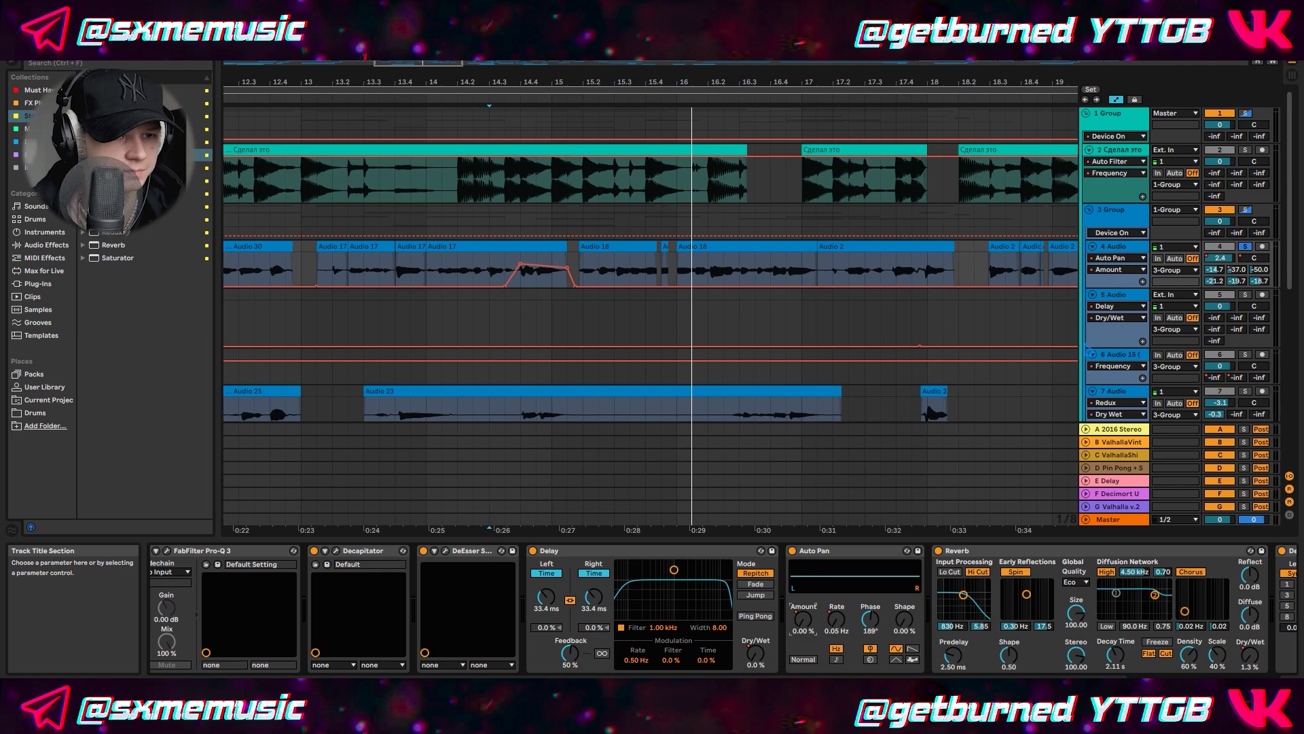
click(1103, 334)
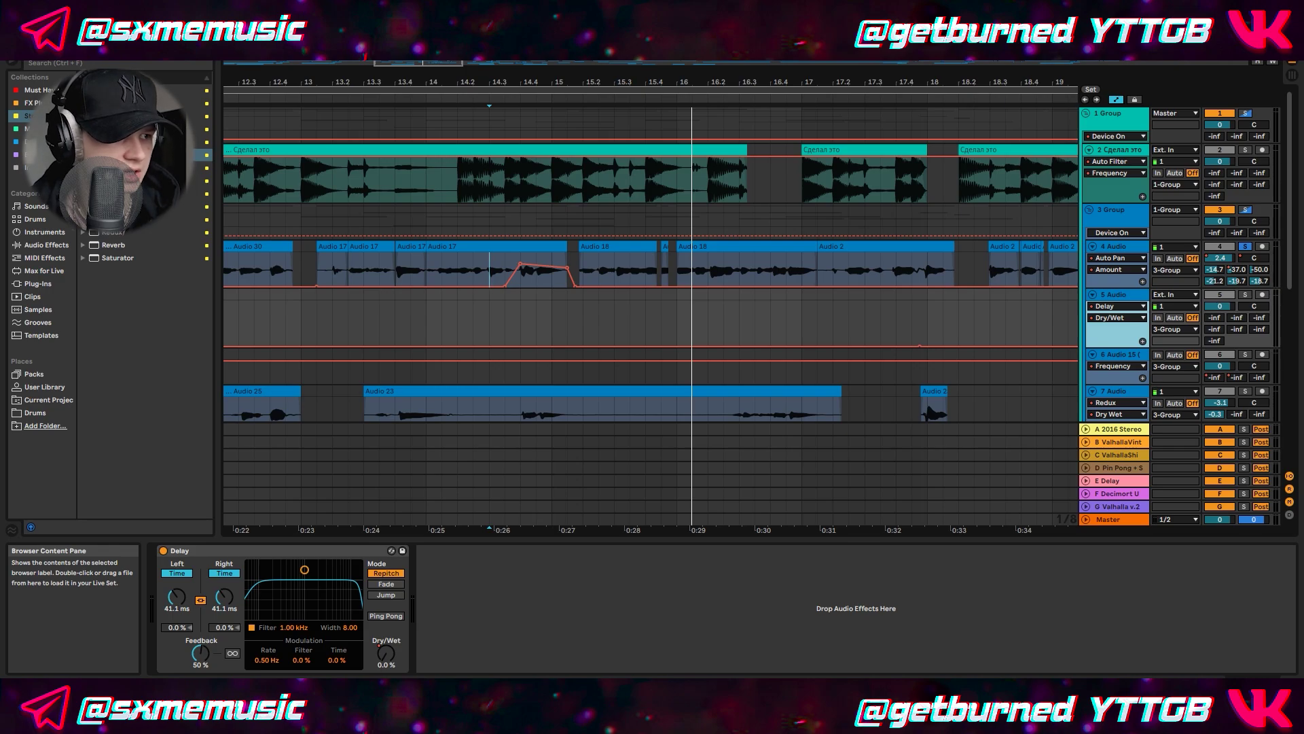
double_click(136, 116)
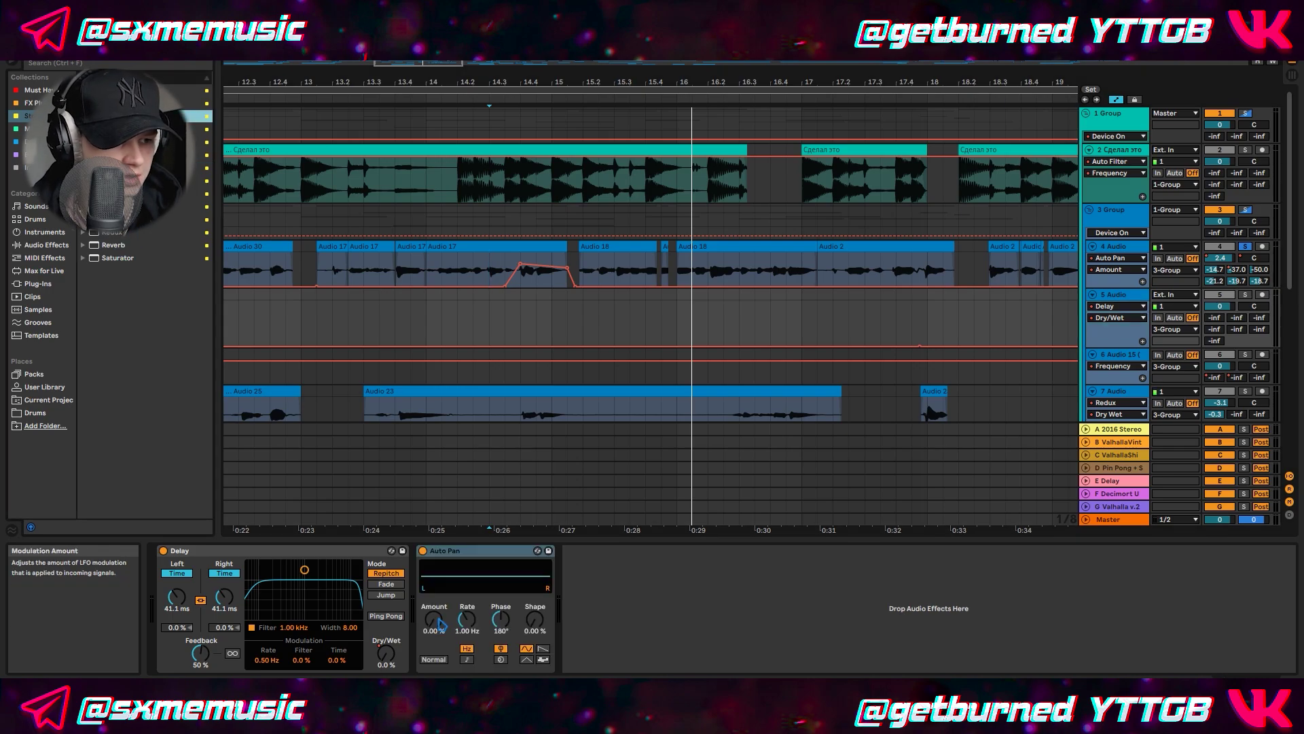
Set the Auto Pan's Amount on 5 Audio to 84.9% and try different Rates, including 0.22 Hz.
drag(432, 620, 432, 564)
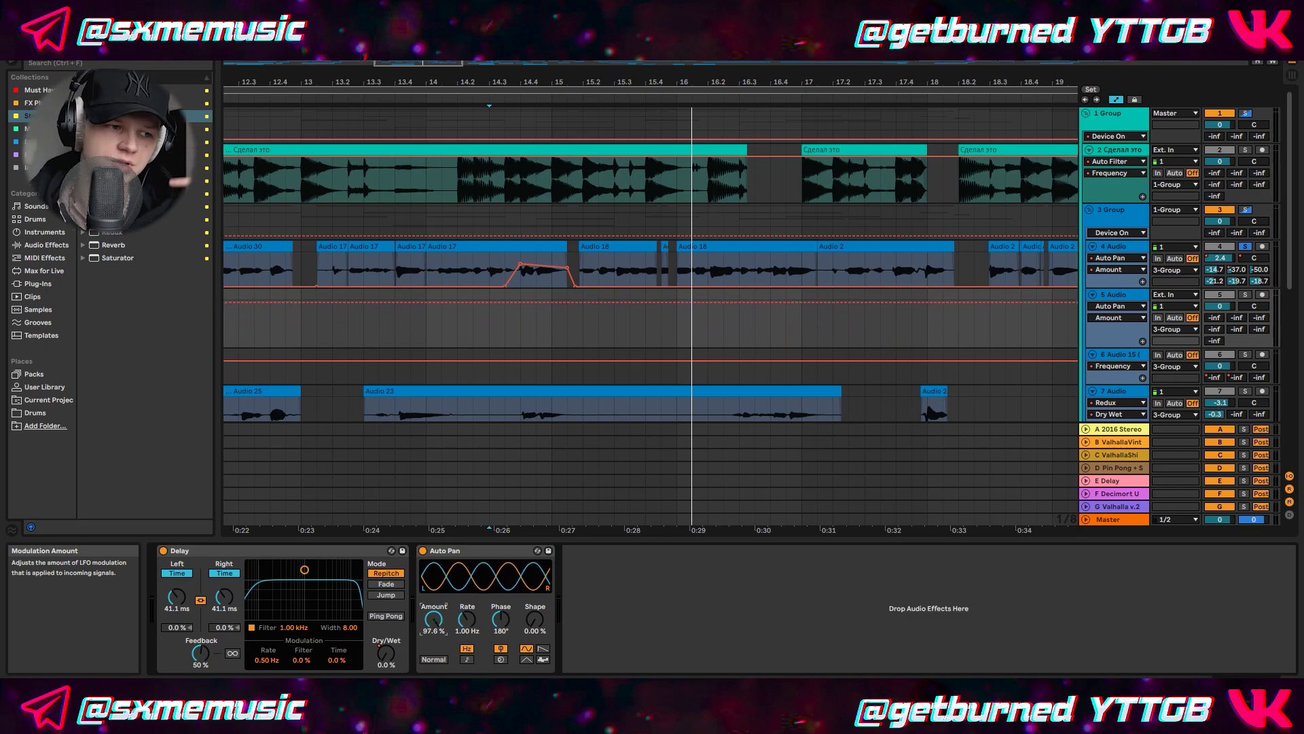
drag(432, 564, 432, 559)
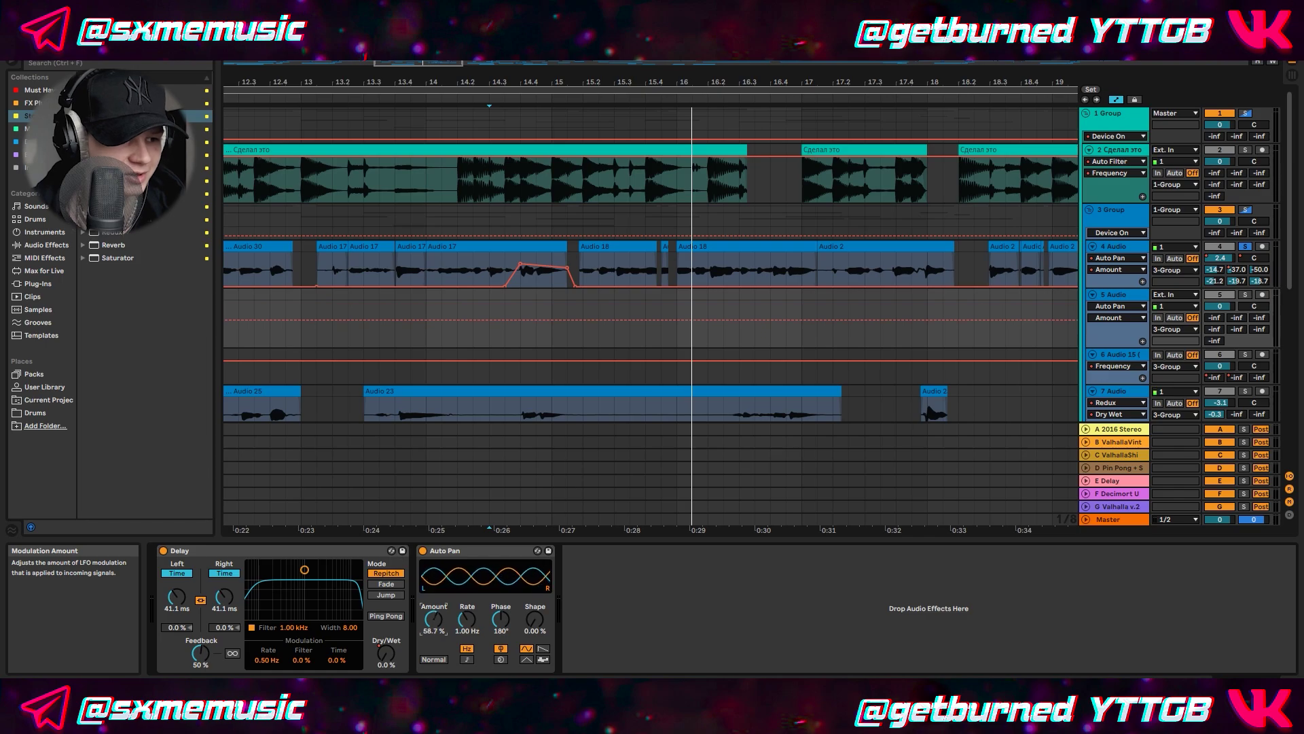
drag(434, 619, 467, 632)
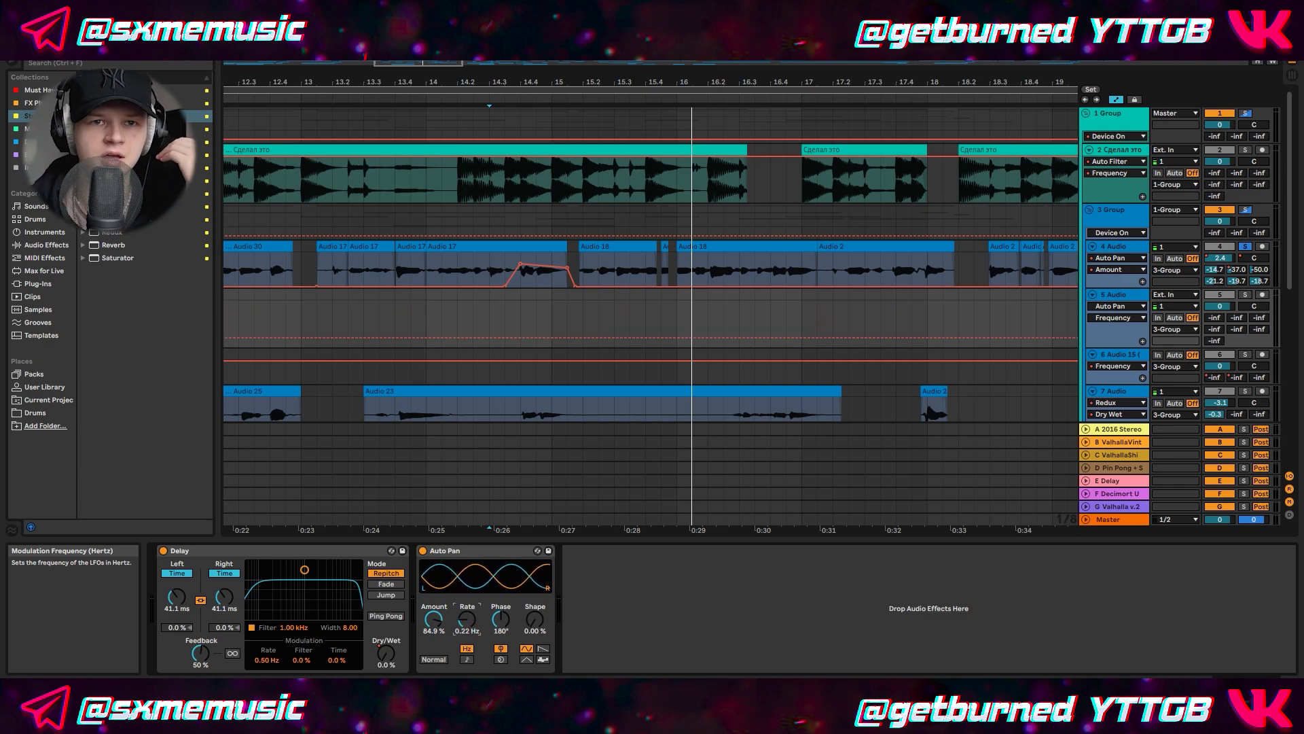
drag(467, 618, 467, 627)
Solo 9 Audio and play its Audio 2 clip from the clip's start before bar 38.
key(w)
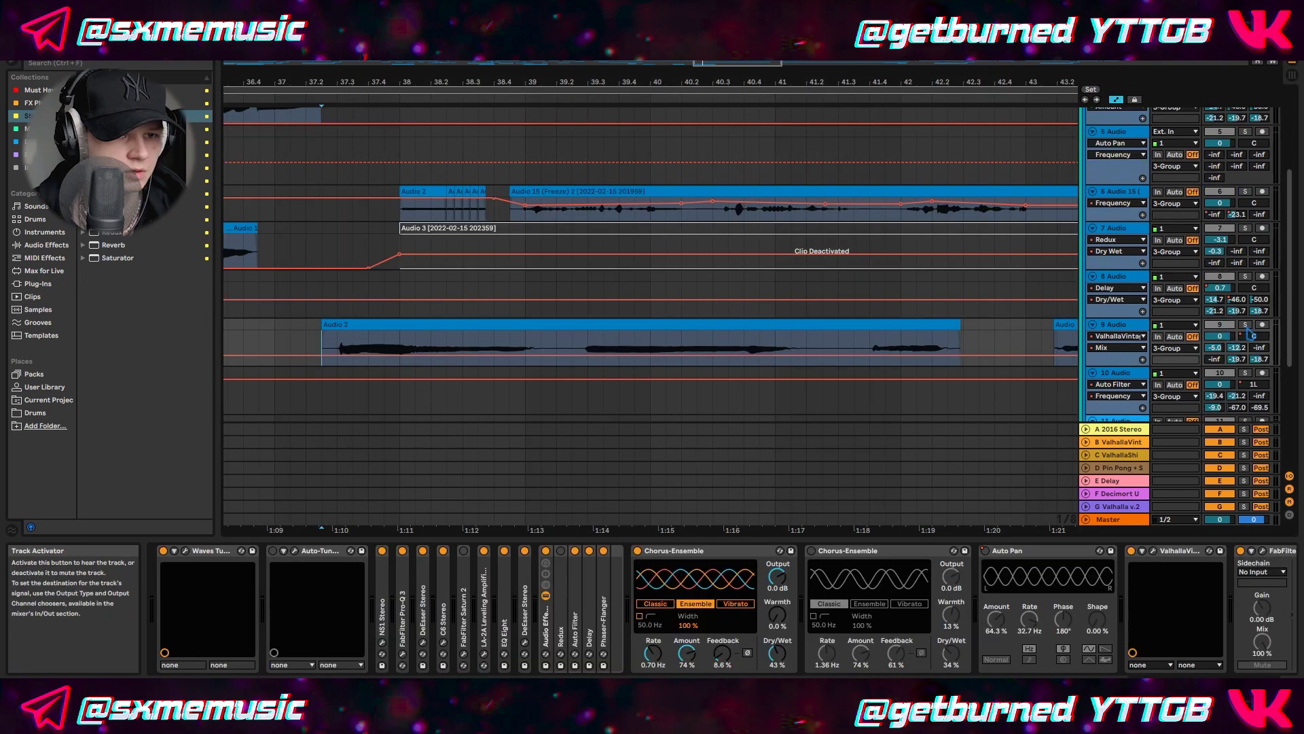
click(1245, 324)
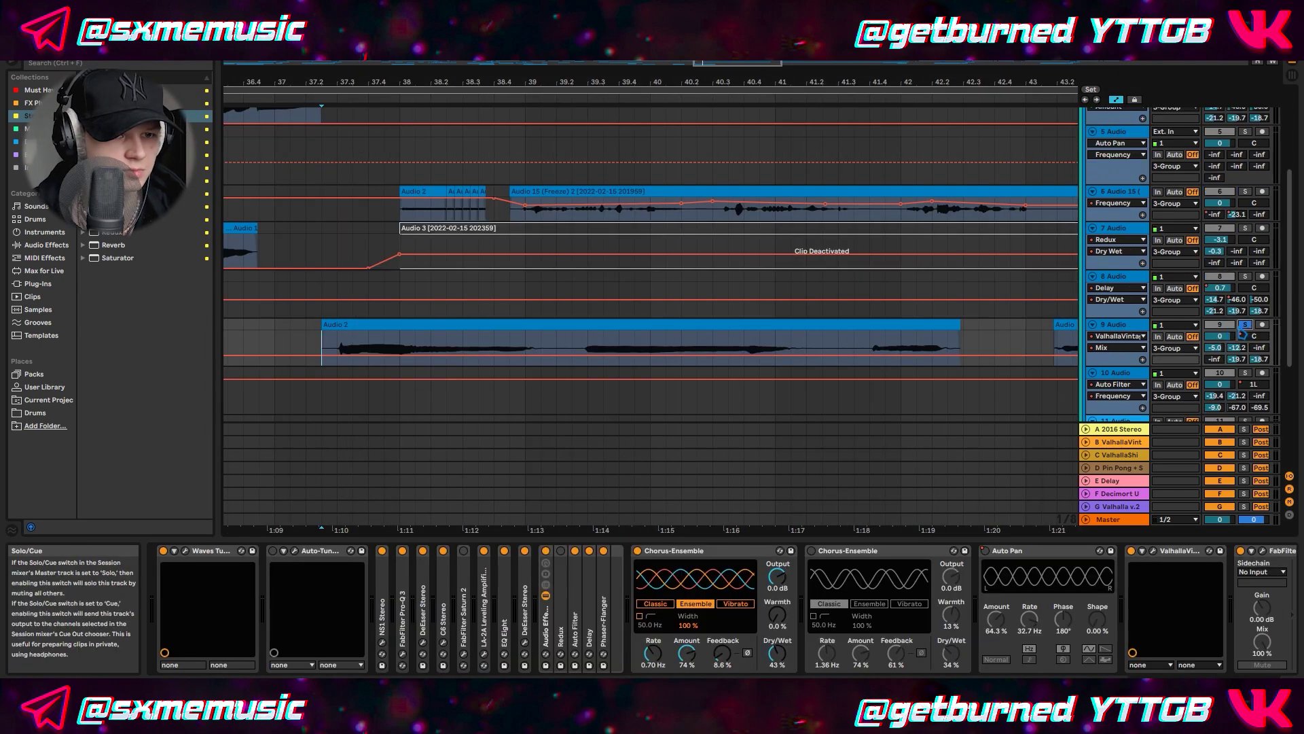
key(space)
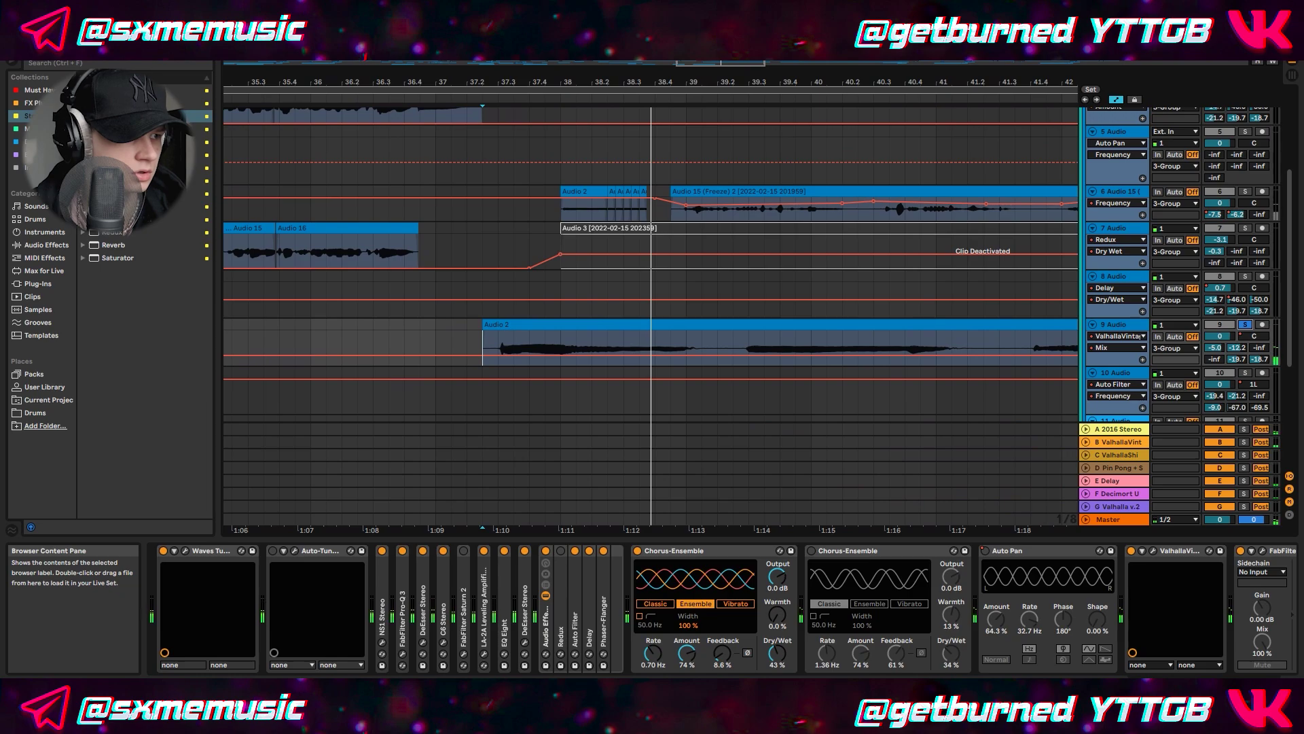
Add an Auto Pan to 9 Audio and raise its Amount automation to 82.0% from the start of the Audio 2 clip.
click(1115, 360)
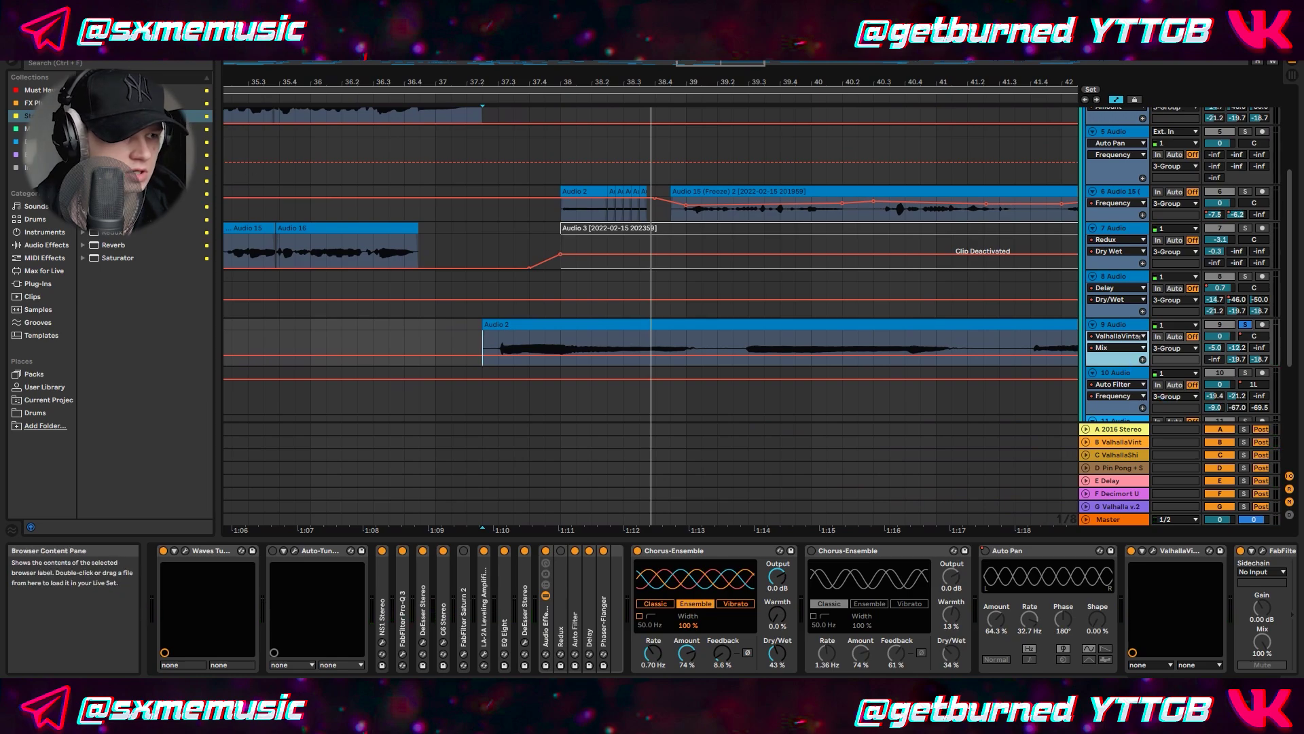
double_click(129, 116)
click(1173, 622)
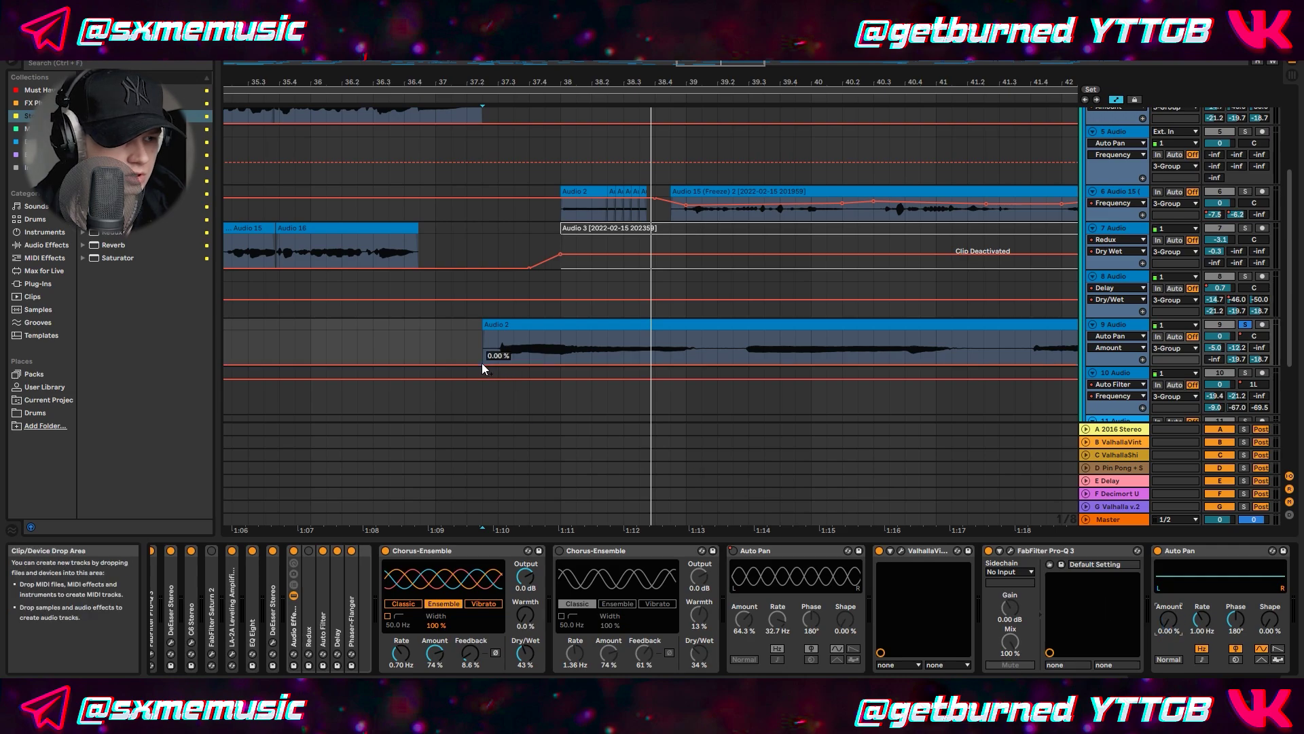
drag(493, 361, 493, 337)
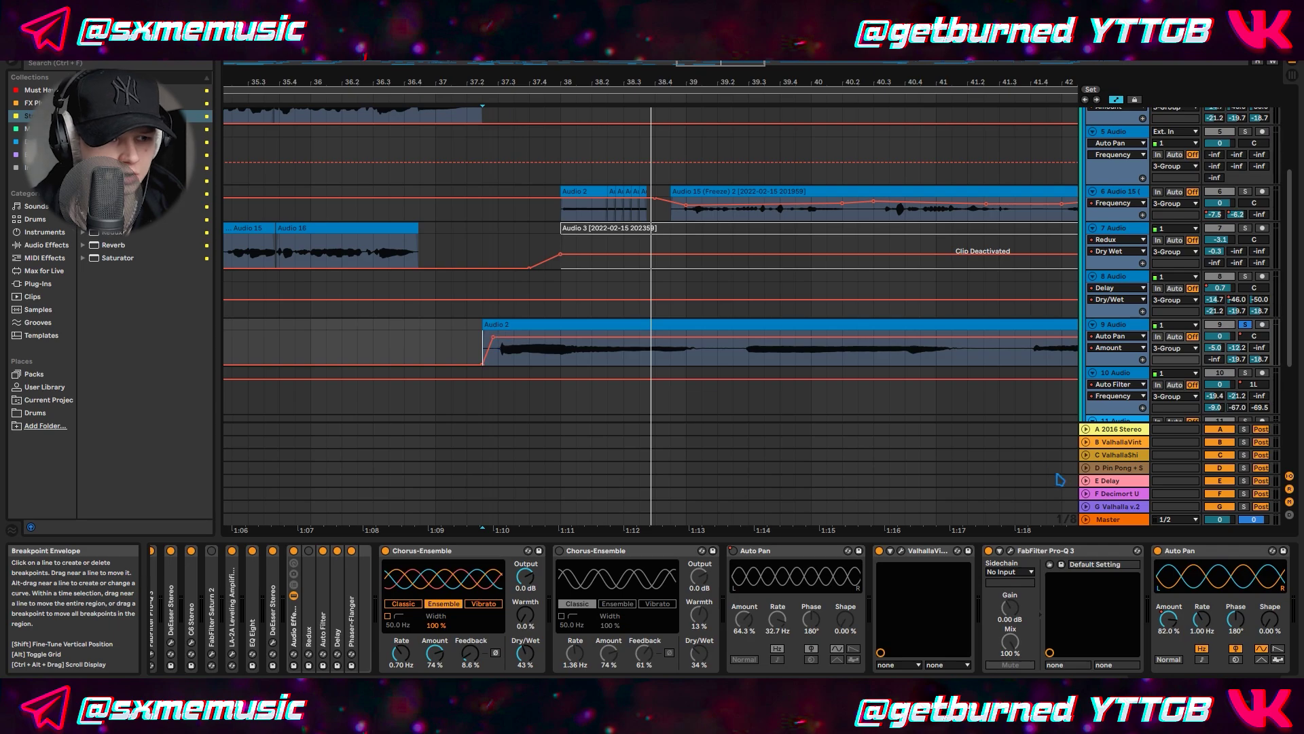
Ramp the Auto Pan's Frequency automation from 0.05 Hz at the start of Audio 2 to 17.3 Hz around bar 38.4 and play it.
click(1200, 621)
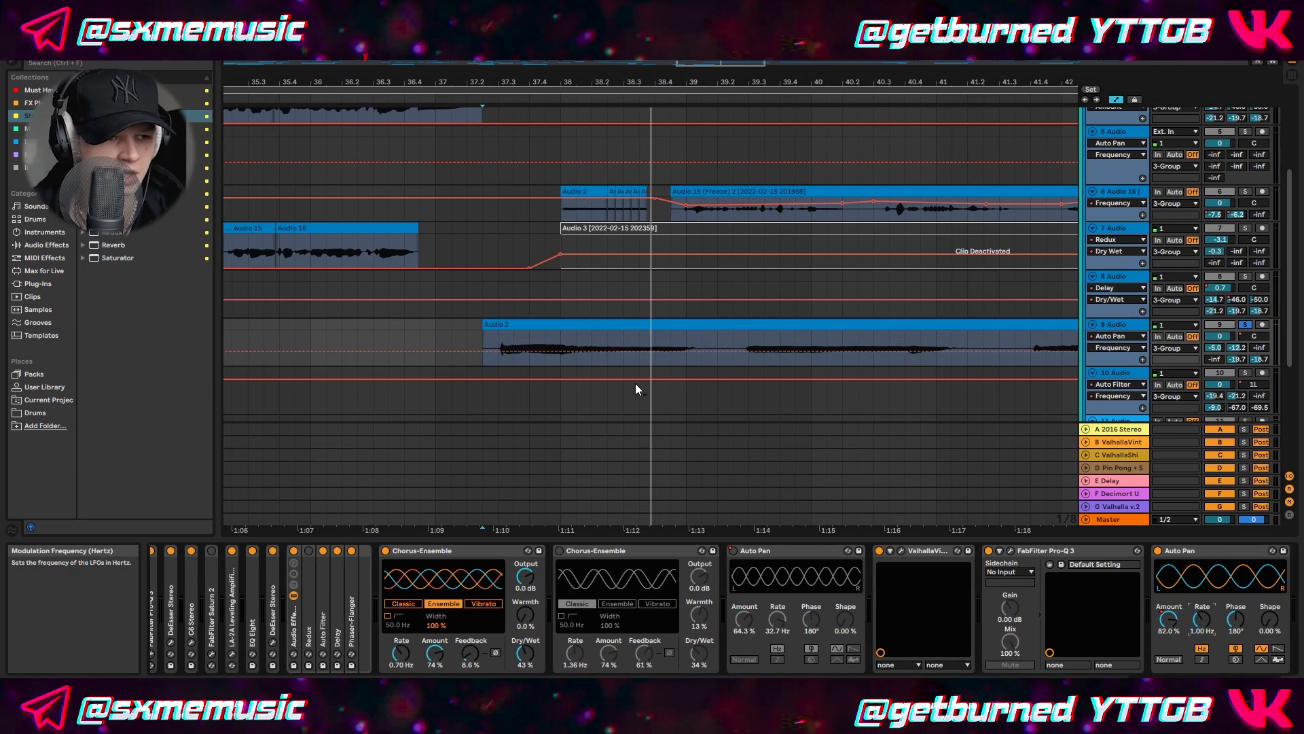
drag(481, 352, 481, 365)
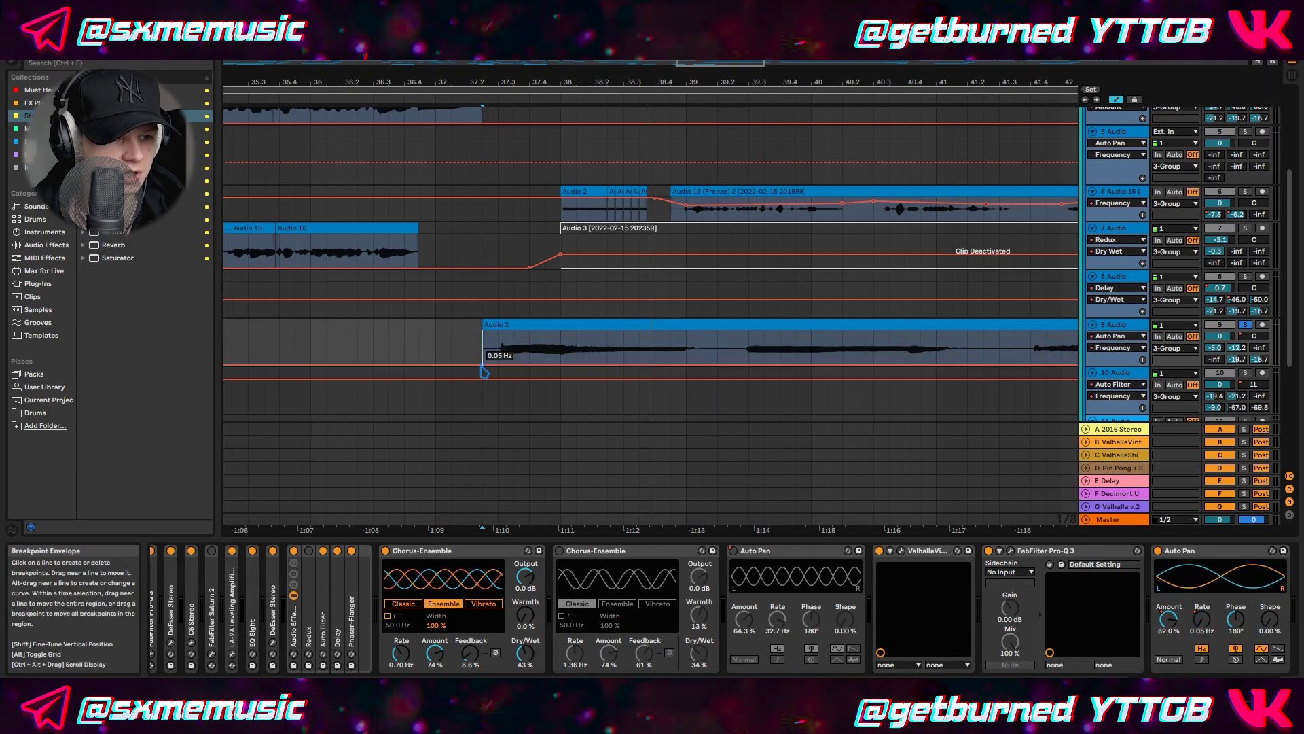
scroll(423, 351, down, 2)
scroll(500, 367, up, 2)
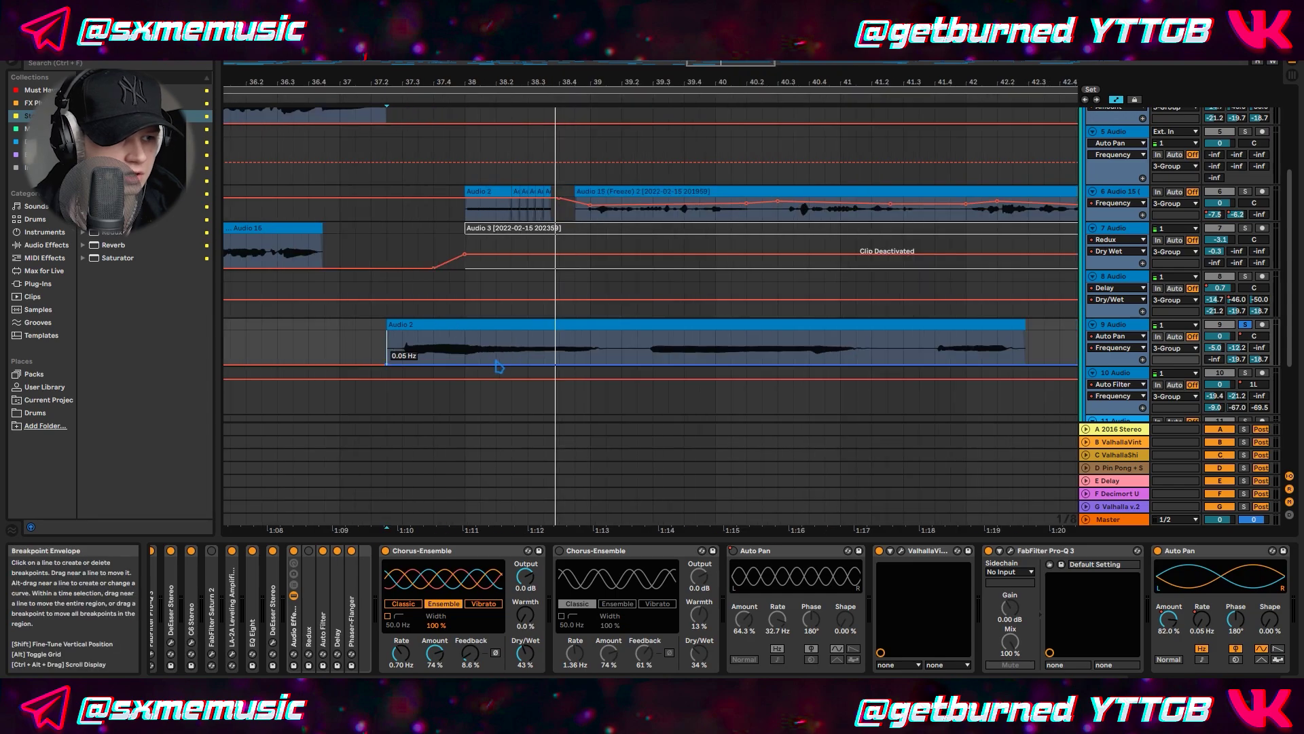
drag(558, 365, 558, 337)
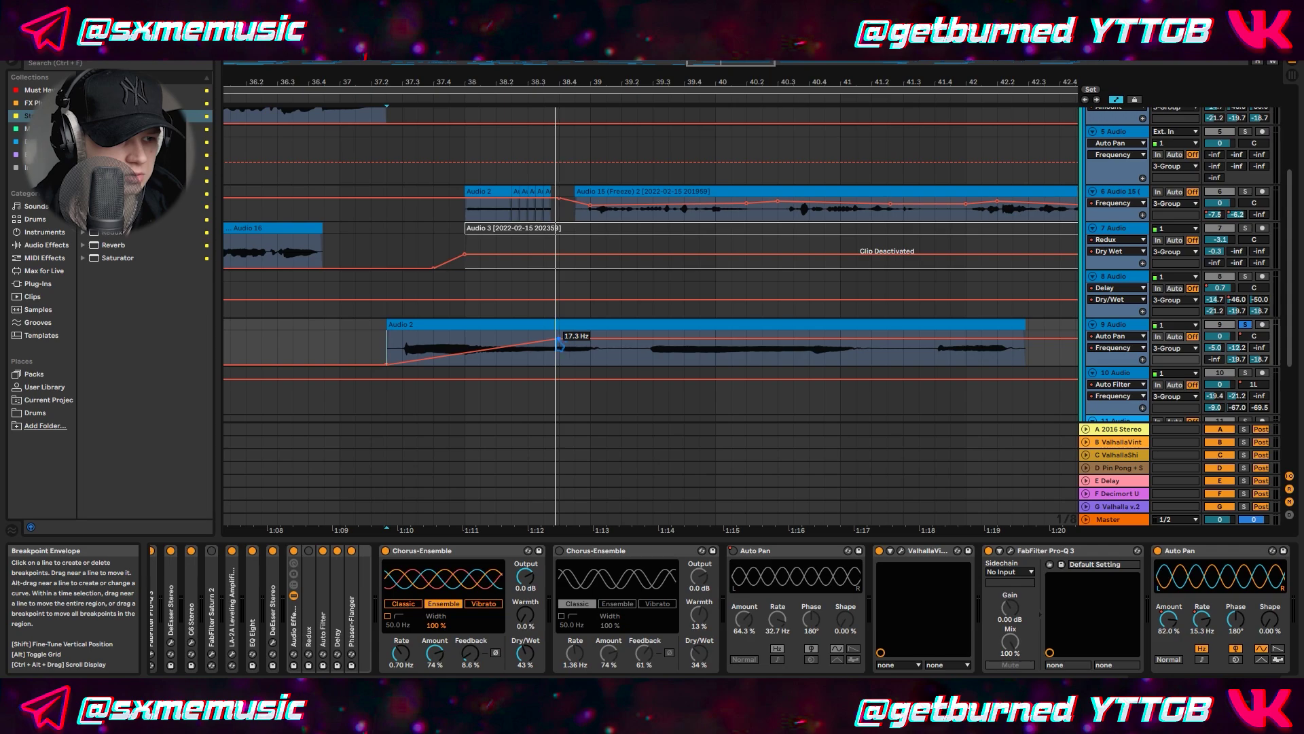
key(space)
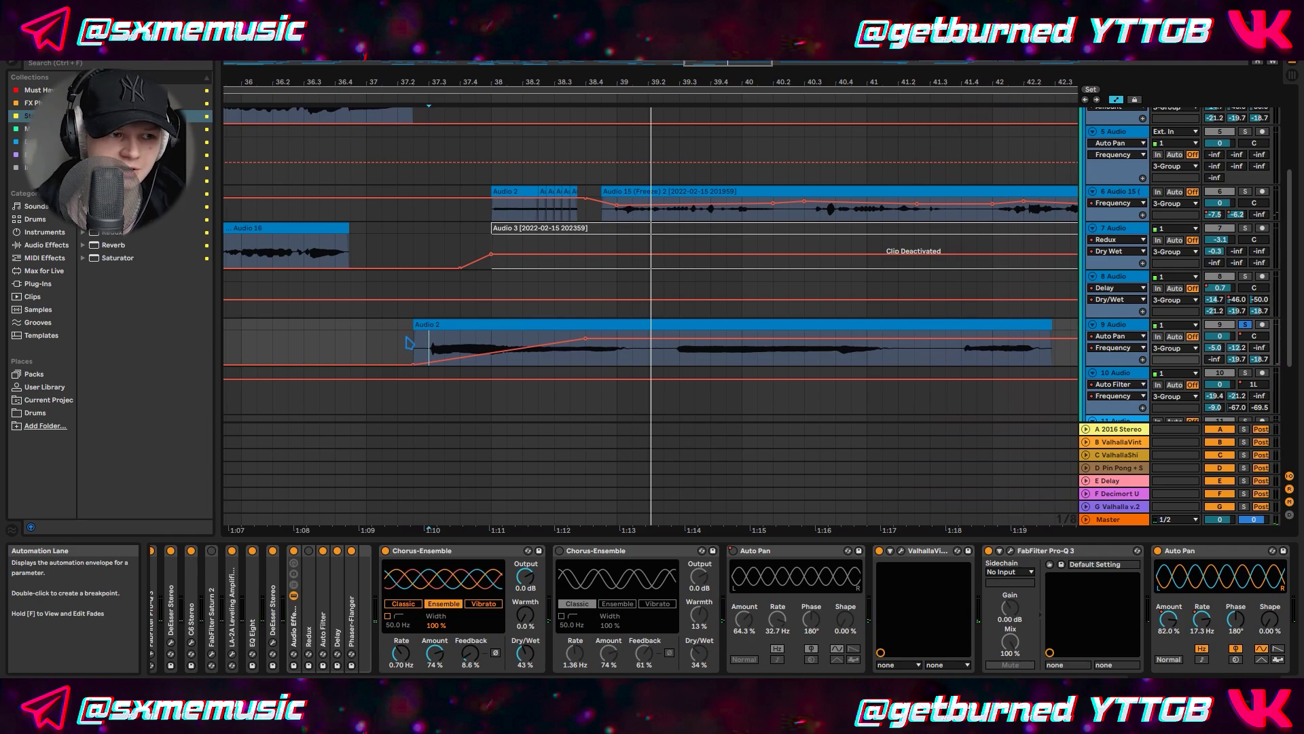
Try the end point of the Frequency ramp at 42.5 Hz, play it back, and lower the point to 3.86 Hz.
mouse_move(589, 342)
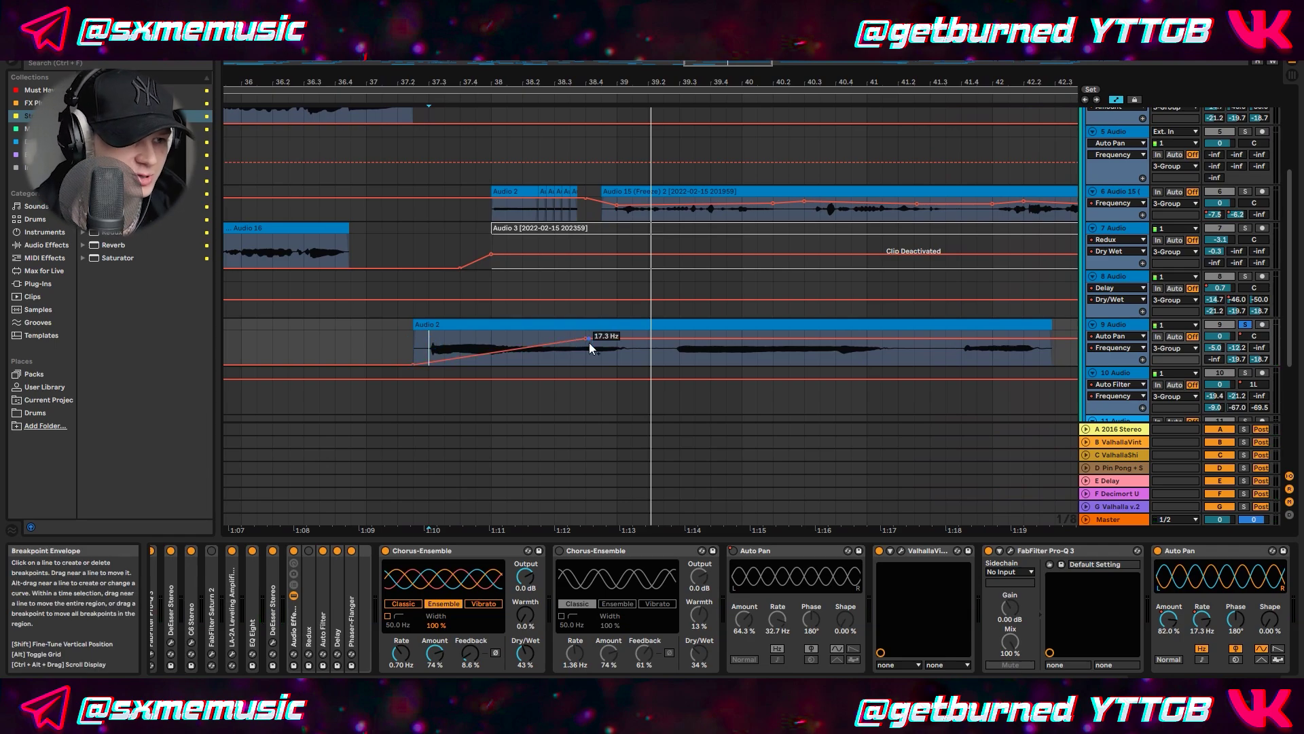
scroll(589, 347, up, 5)
drag(589, 343, 589, 339)
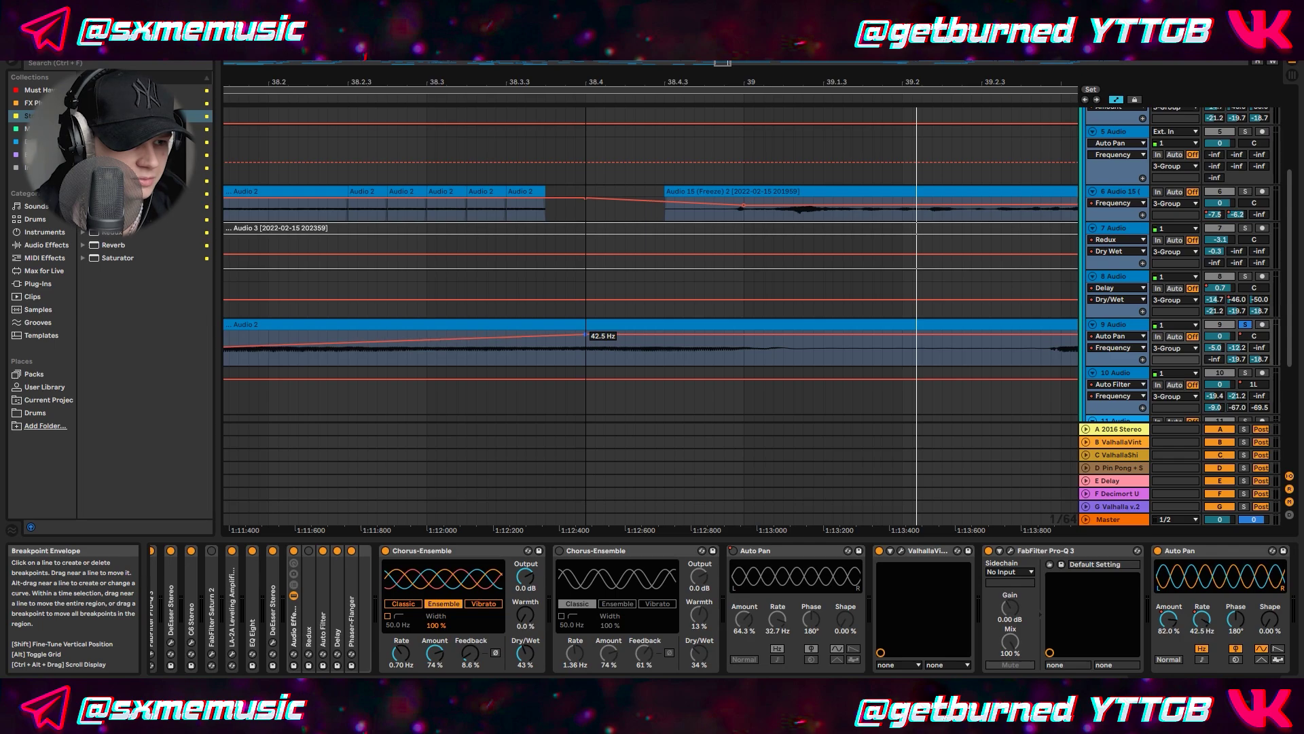
scroll(489, 357, down, 3)
key(space)
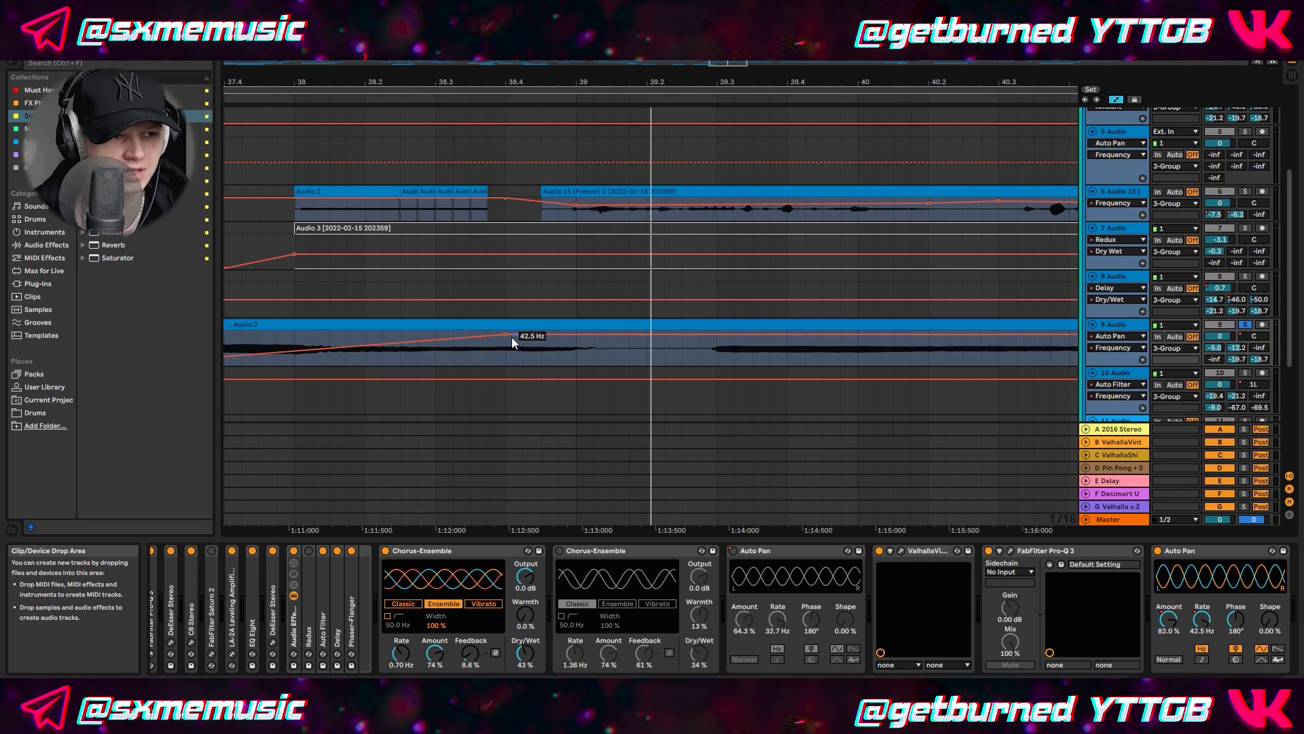
drag(505, 335, 506, 344)
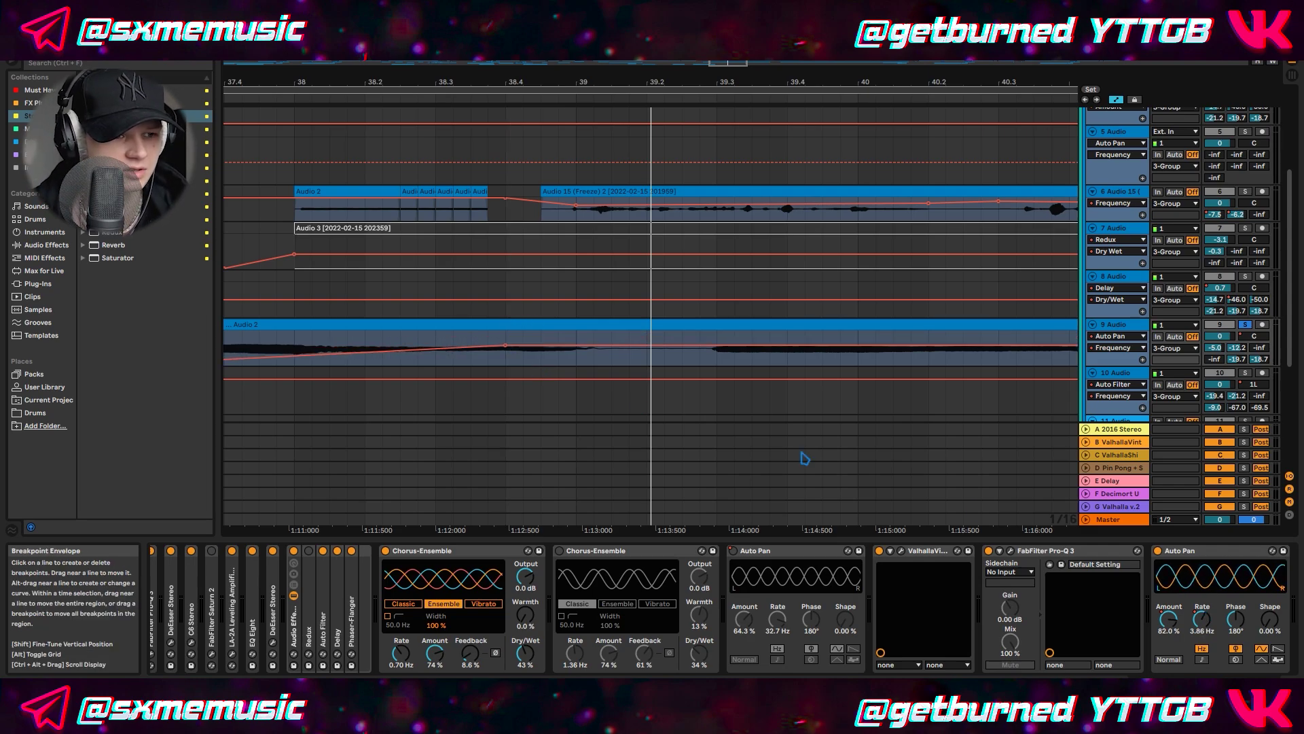
click(1194, 553)
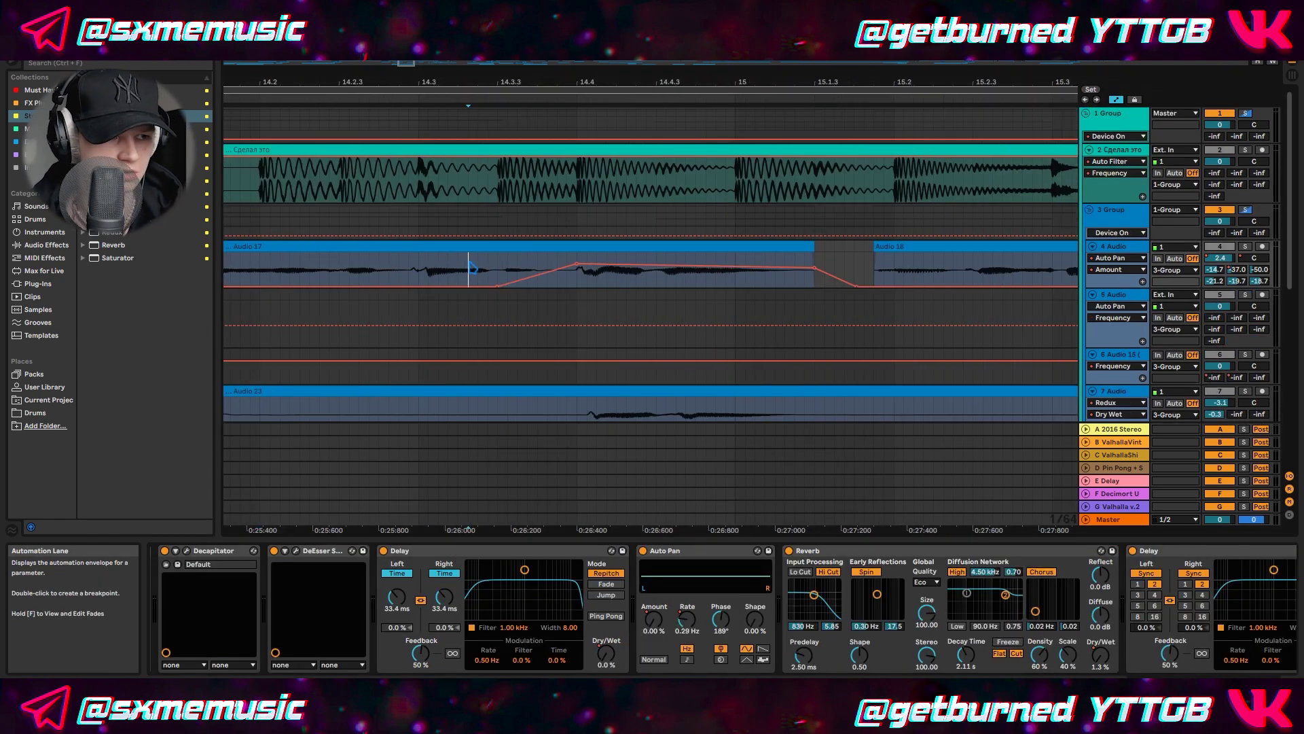
Solo 4 Audio, play it from about bar 14.3, and replay it while viewing the Auto Pan's Frequency automation.
click(1245, 247)
key(space)
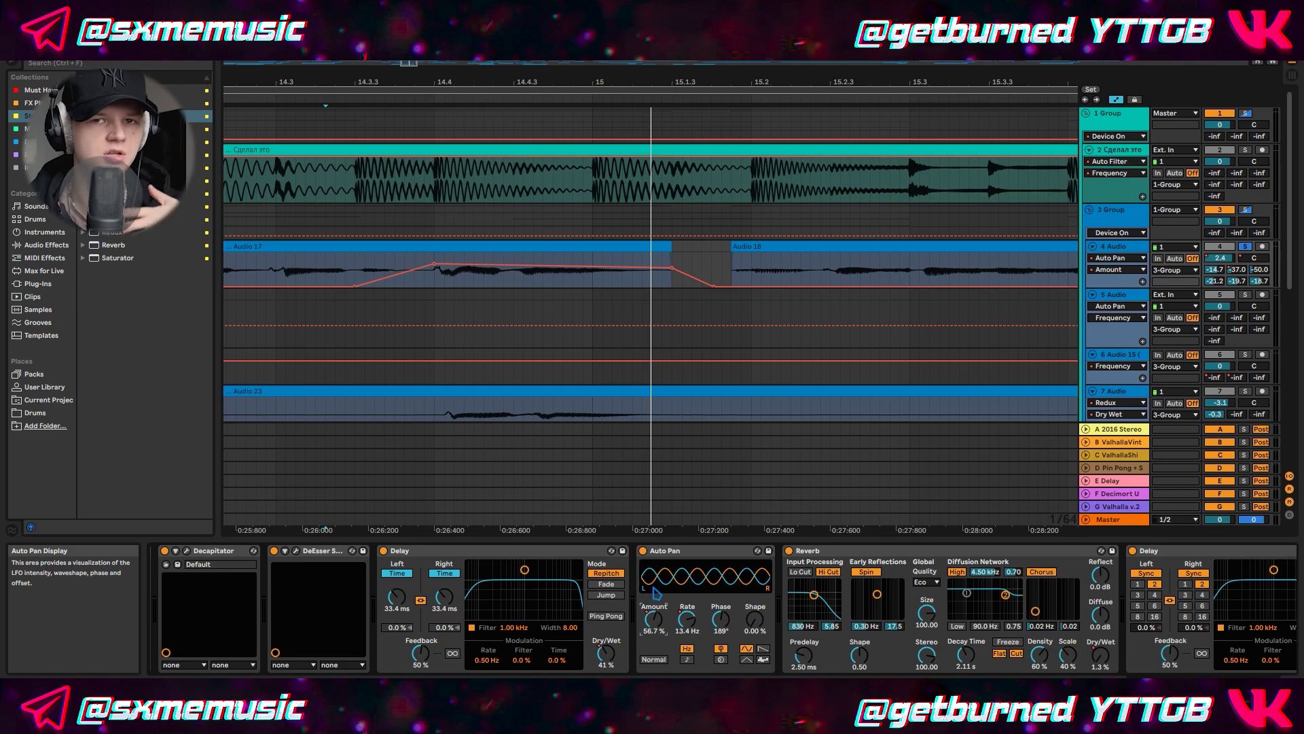
click(687, 619)
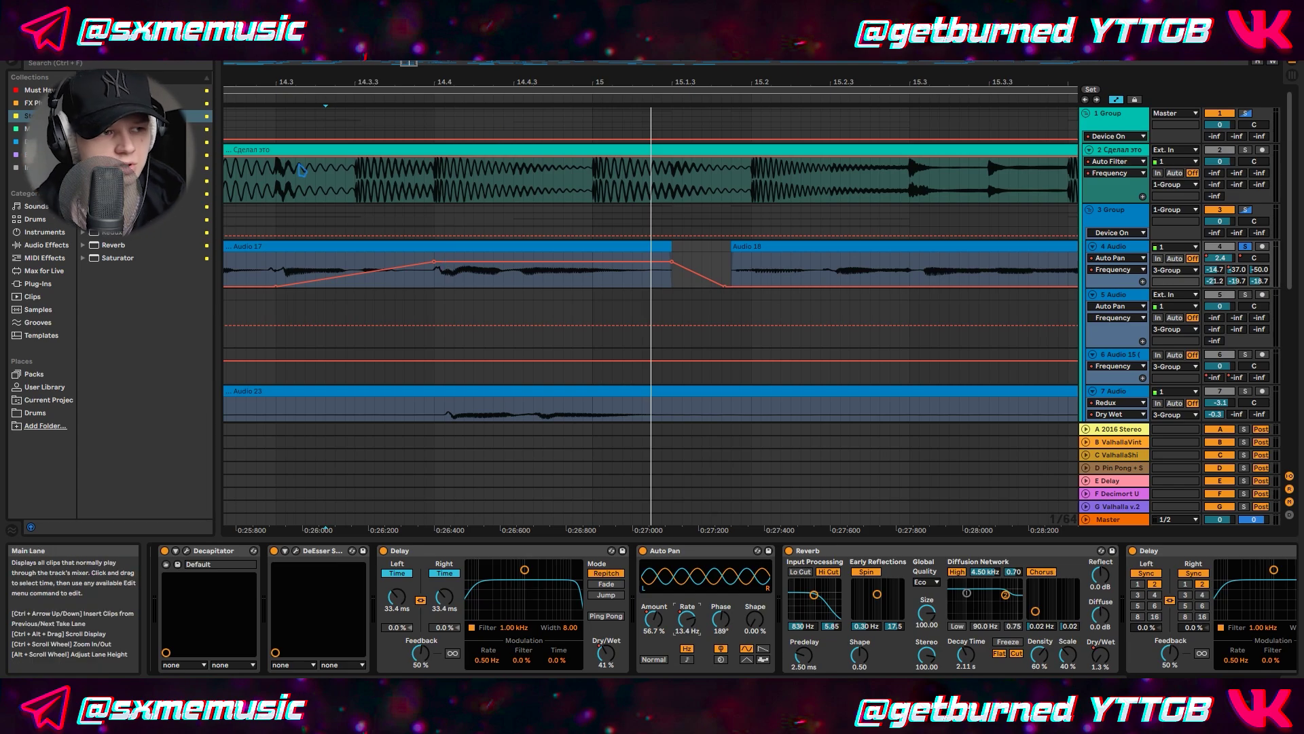
key(space)
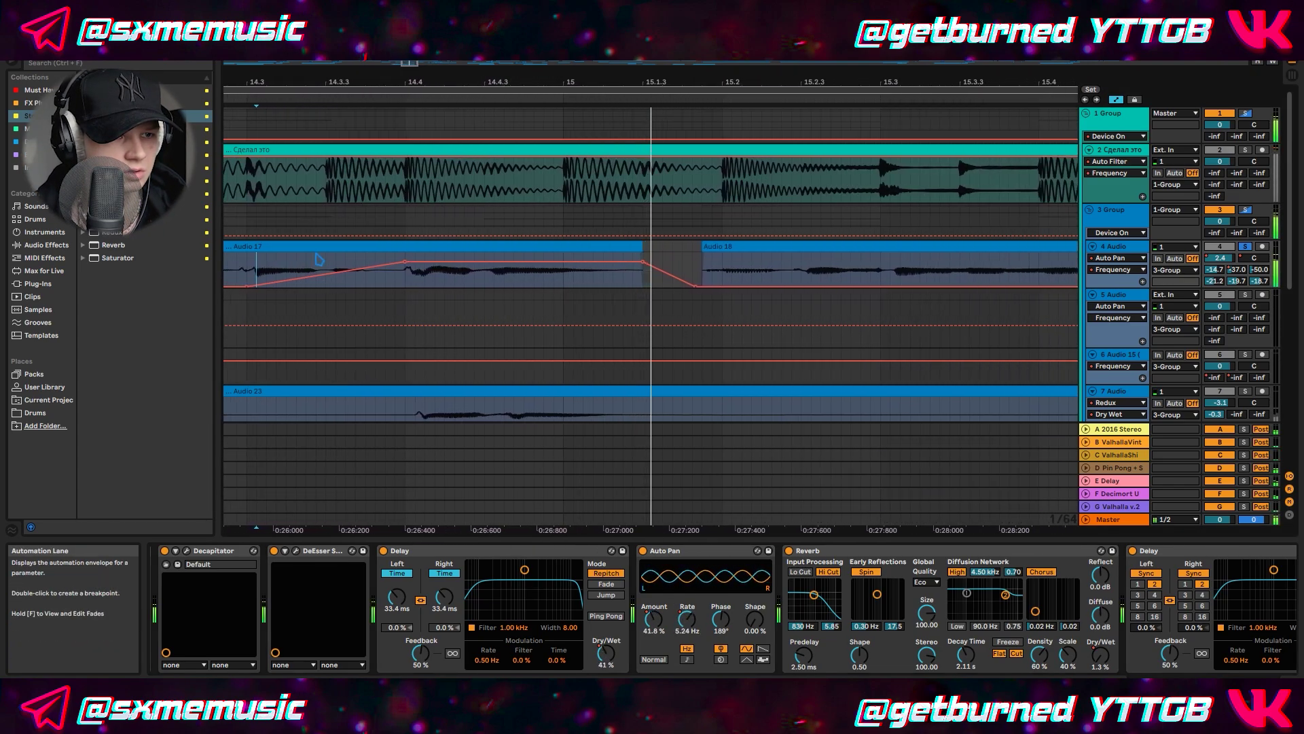
key(space)
scroll(612, 246, down, 5)
scroll(710, 257, down, 5)
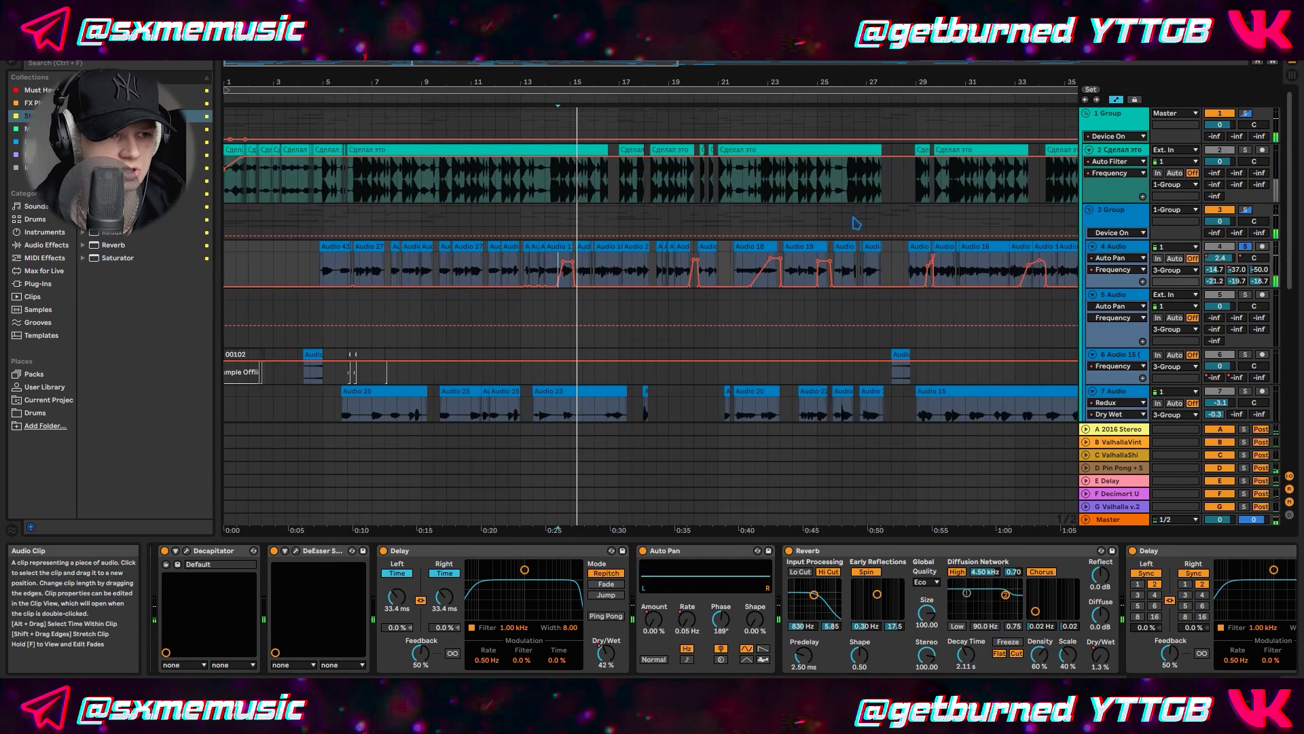
Hide the automation lanes and play the 4 Audio vocal from the start of the Audio 18 clip near bar 15.2.
key(x)
click(1117, 100)
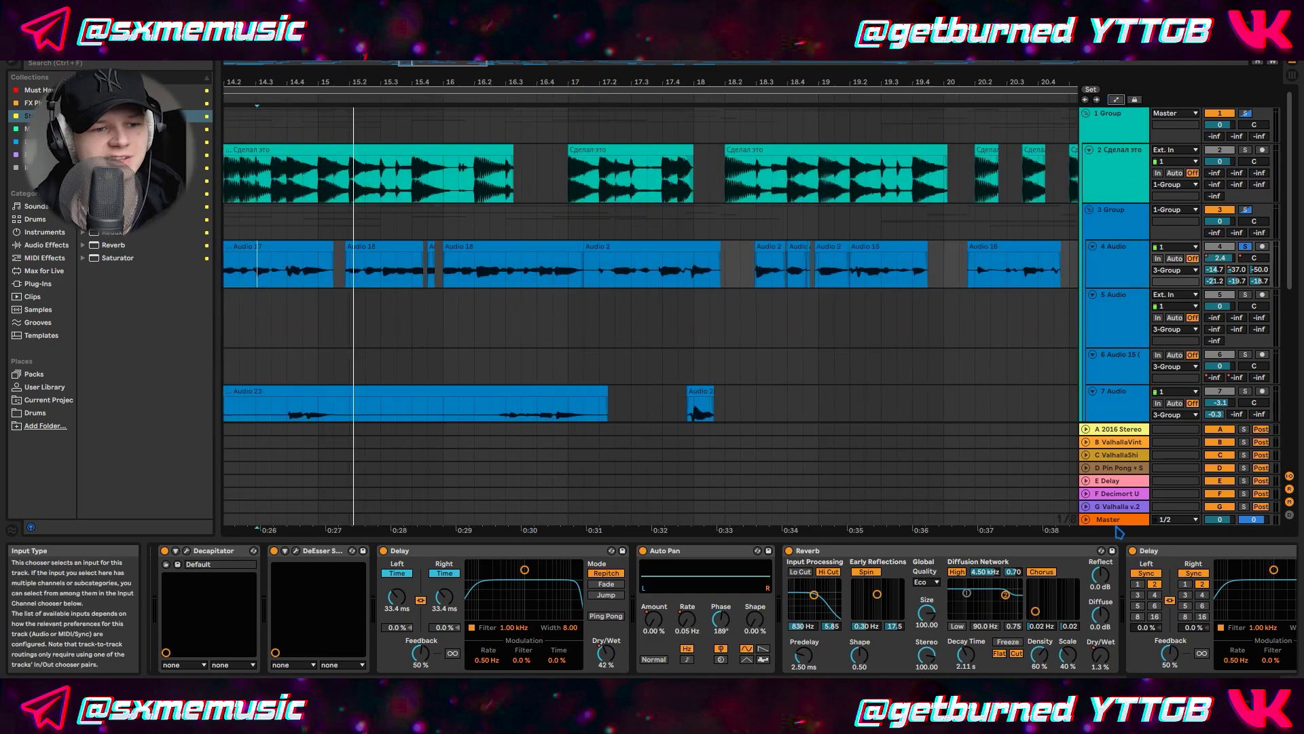
scroll(356, 281, up, 3)
key(space)
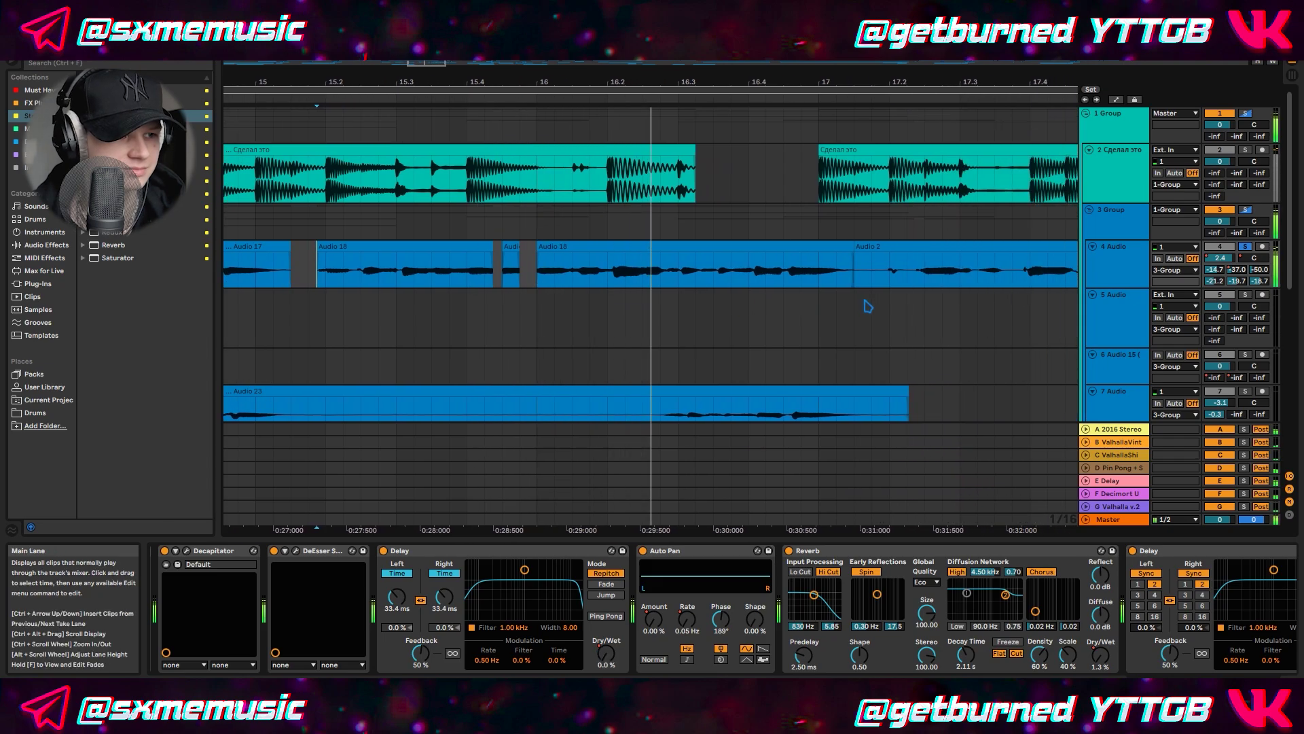
Solo the 6 Audio track and play its Audio 15 (Freeze) clip from the clip's start after bar 4.
scroll(881, 307, down, 4)
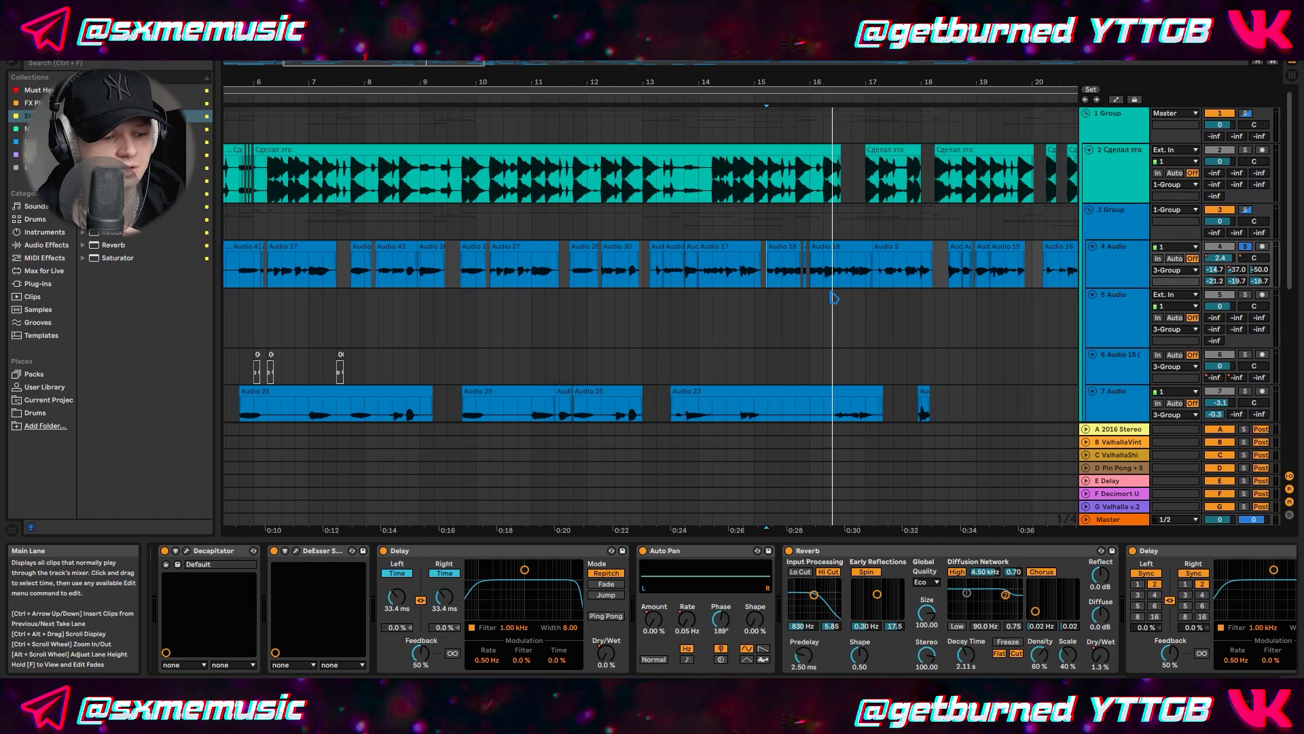
scroll(635, 302, up, 4)
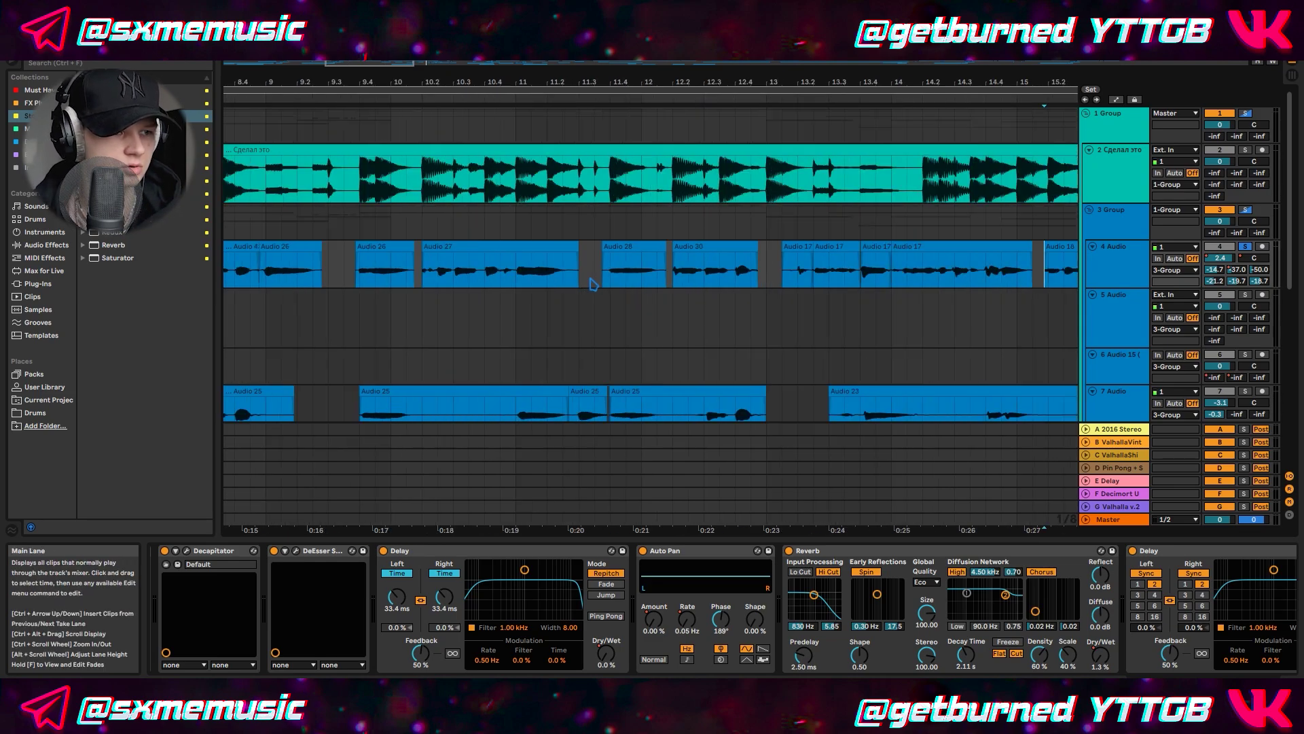
scroll(283, 265, down, 3)
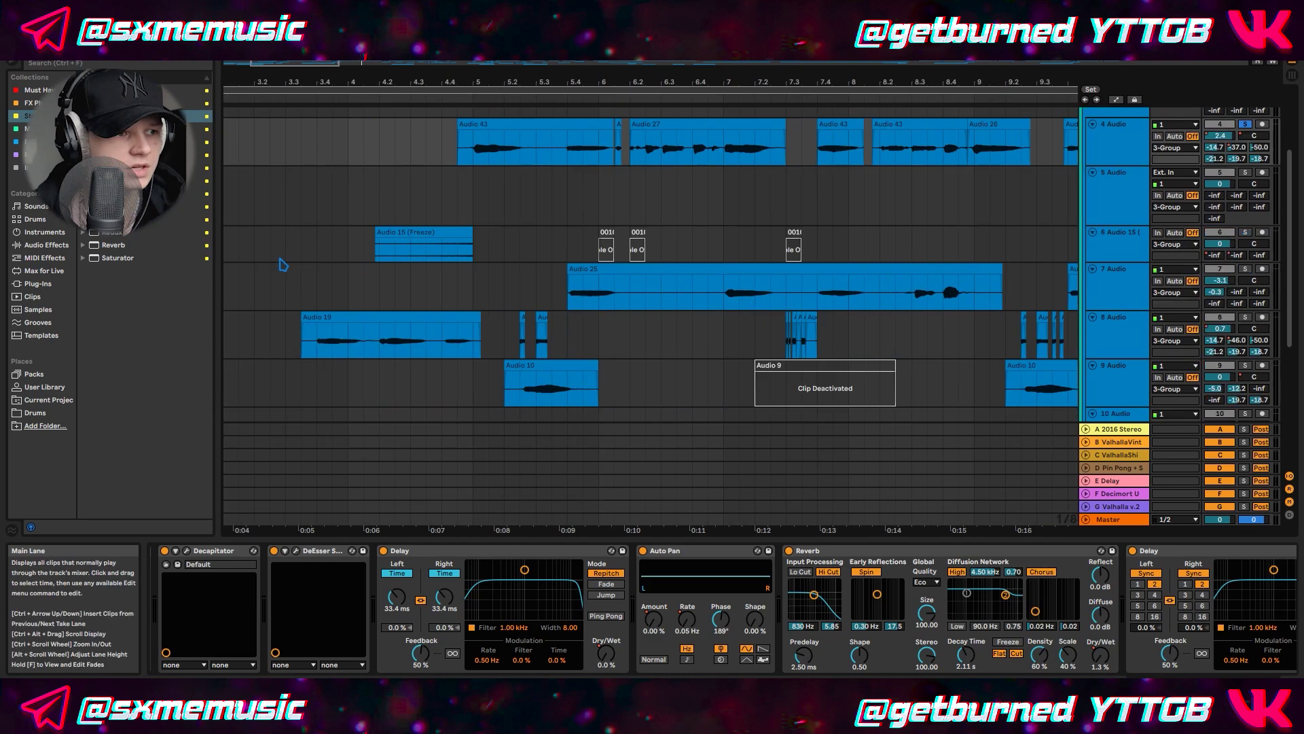
click(1246, 233)
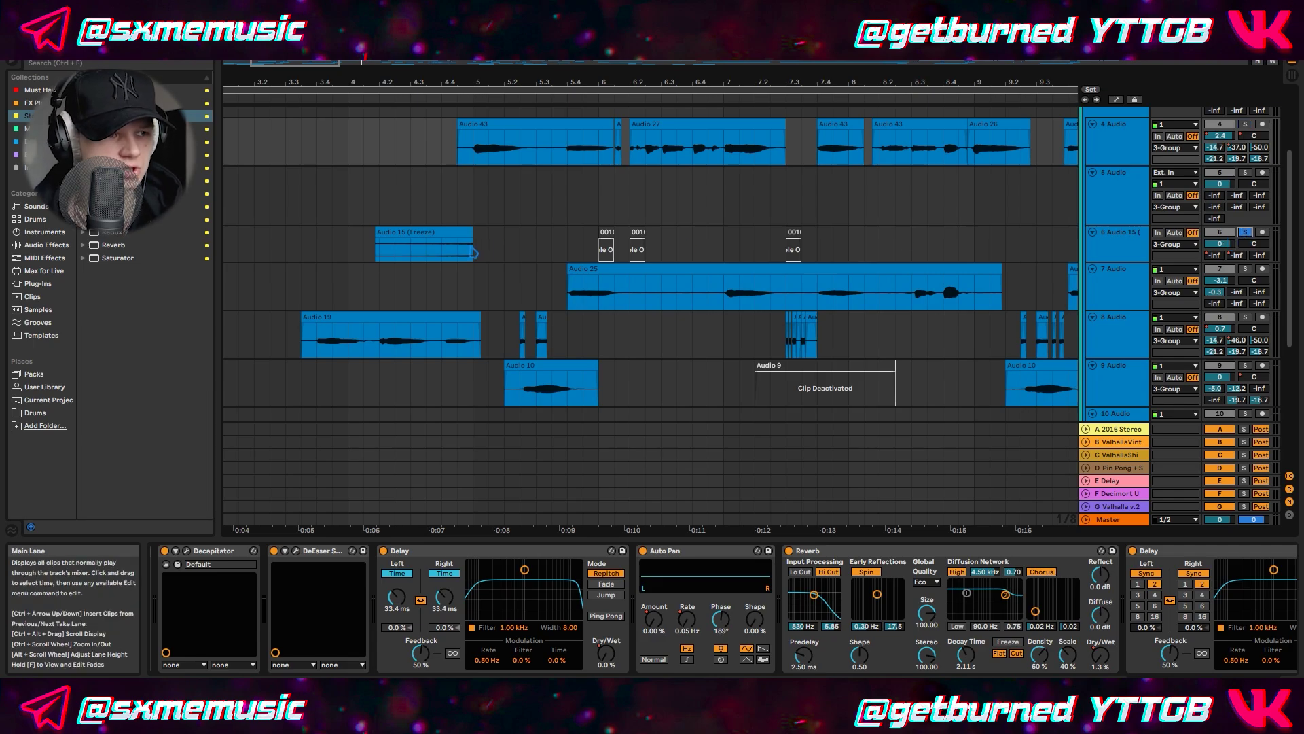
click(382, 265)
click(380, 258)
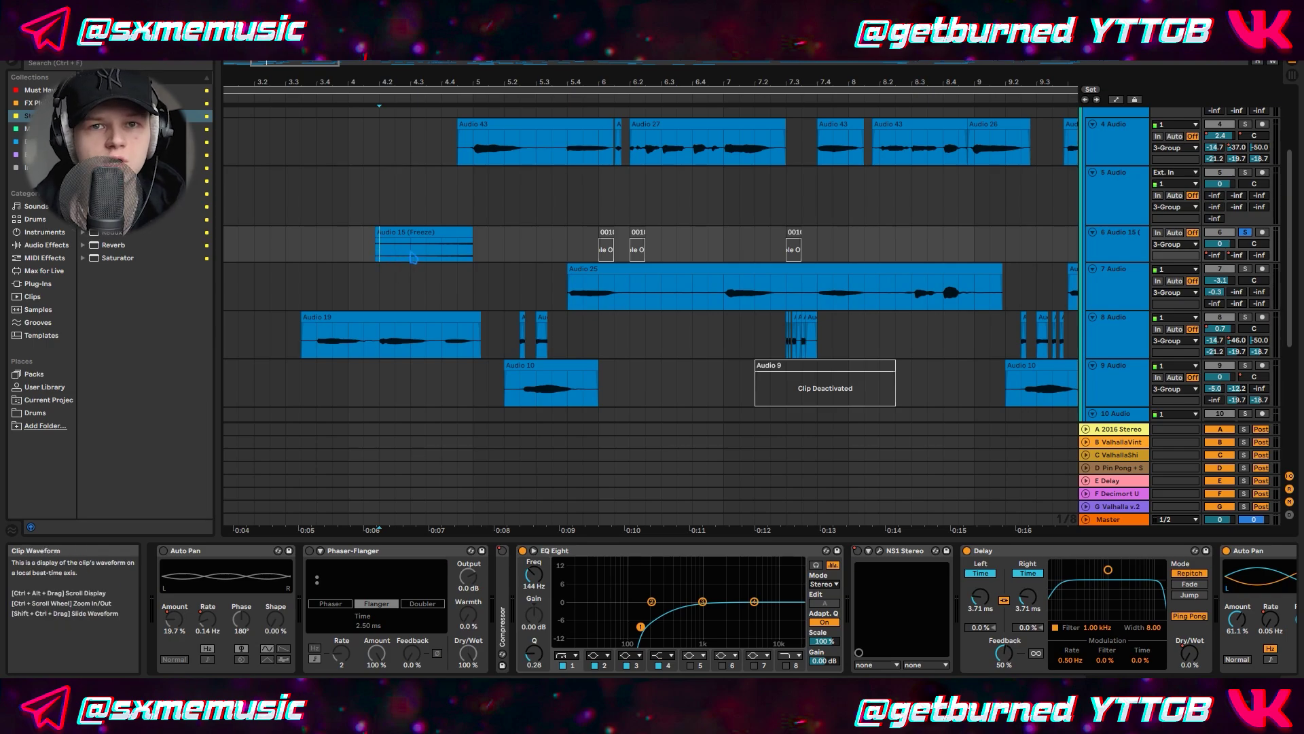
key(space)
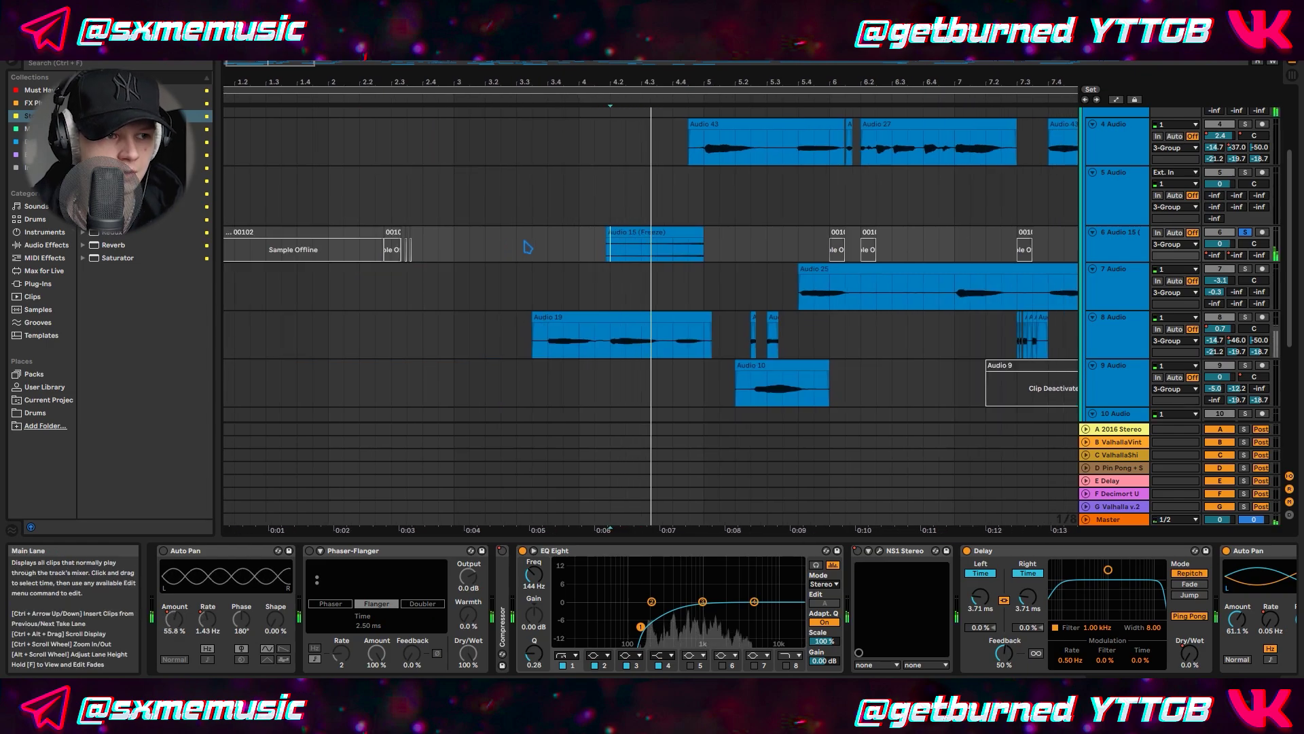
scroll(883, 217, up, 2)
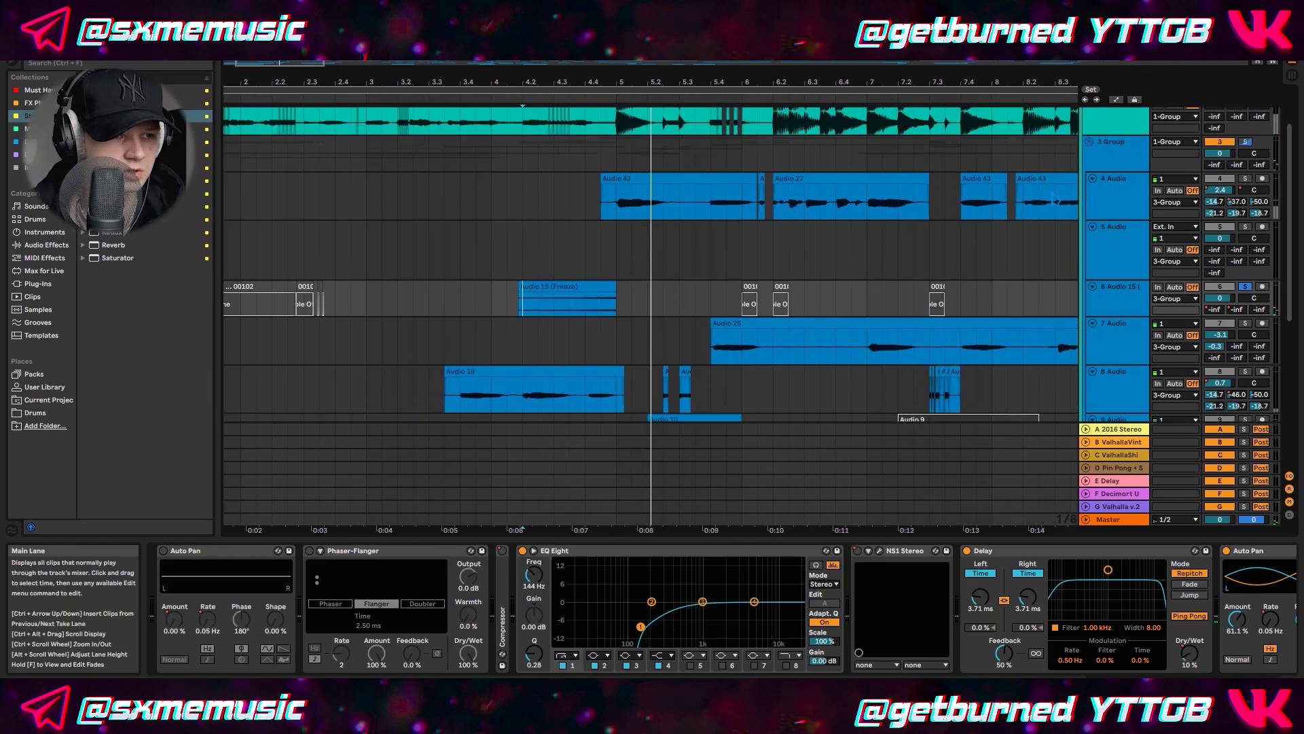
Solo the 4 Audio track and add a Reverb at the end of its device chain with Dry/Wet at 100 %.
click(1246, 180)
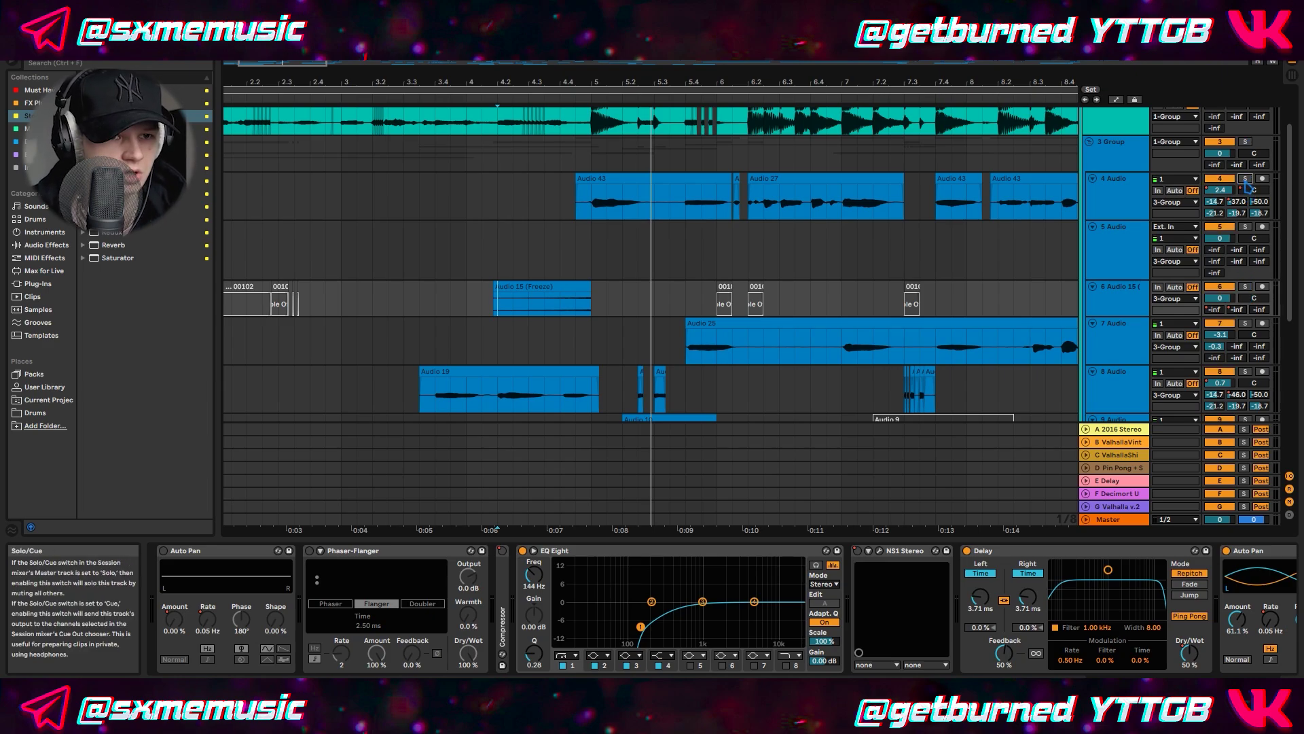
click(1124, 214)
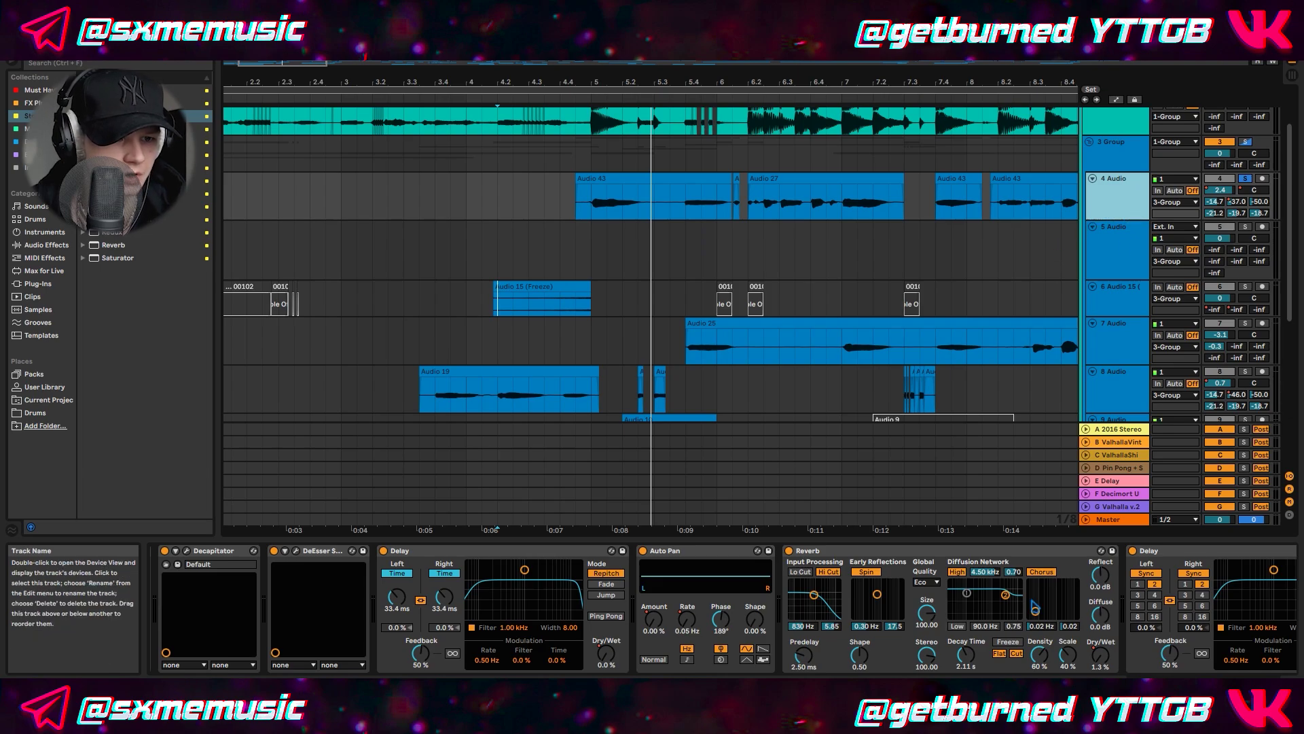
scroll(1035, 606, down, 10)
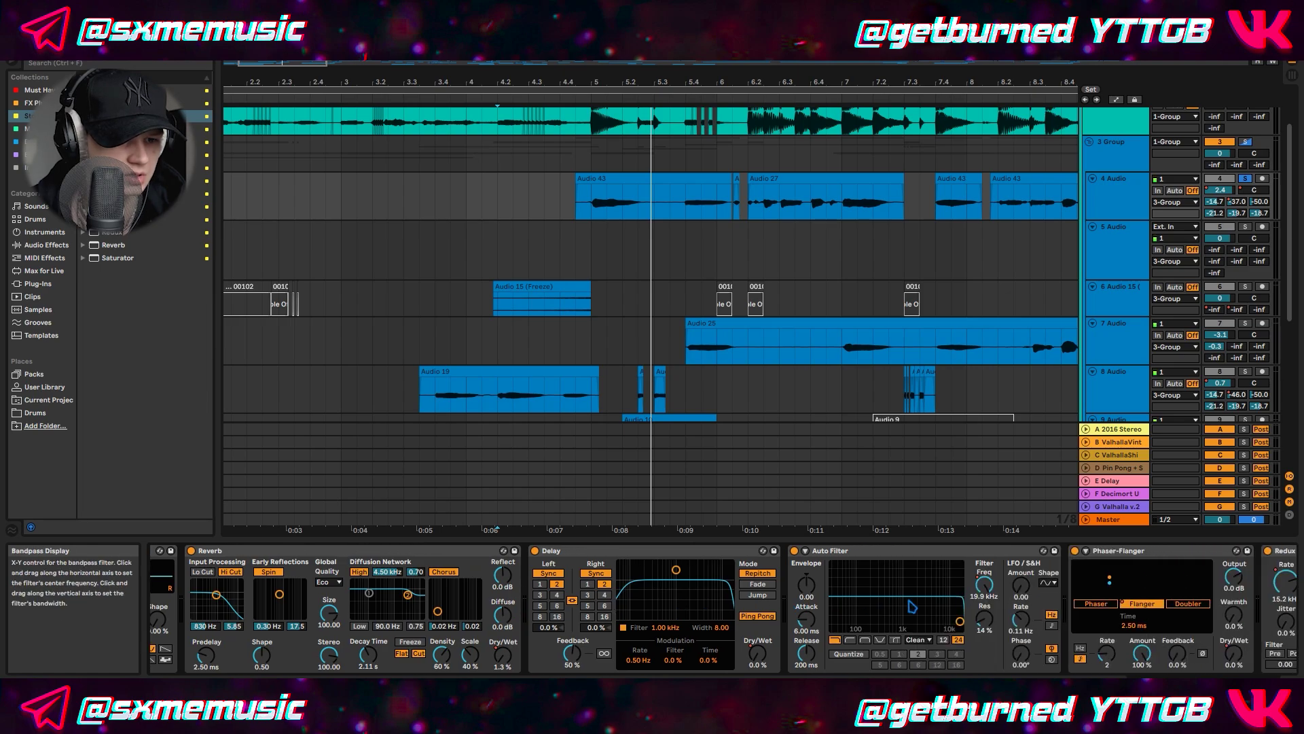
scroll(912, 607, down, 4)
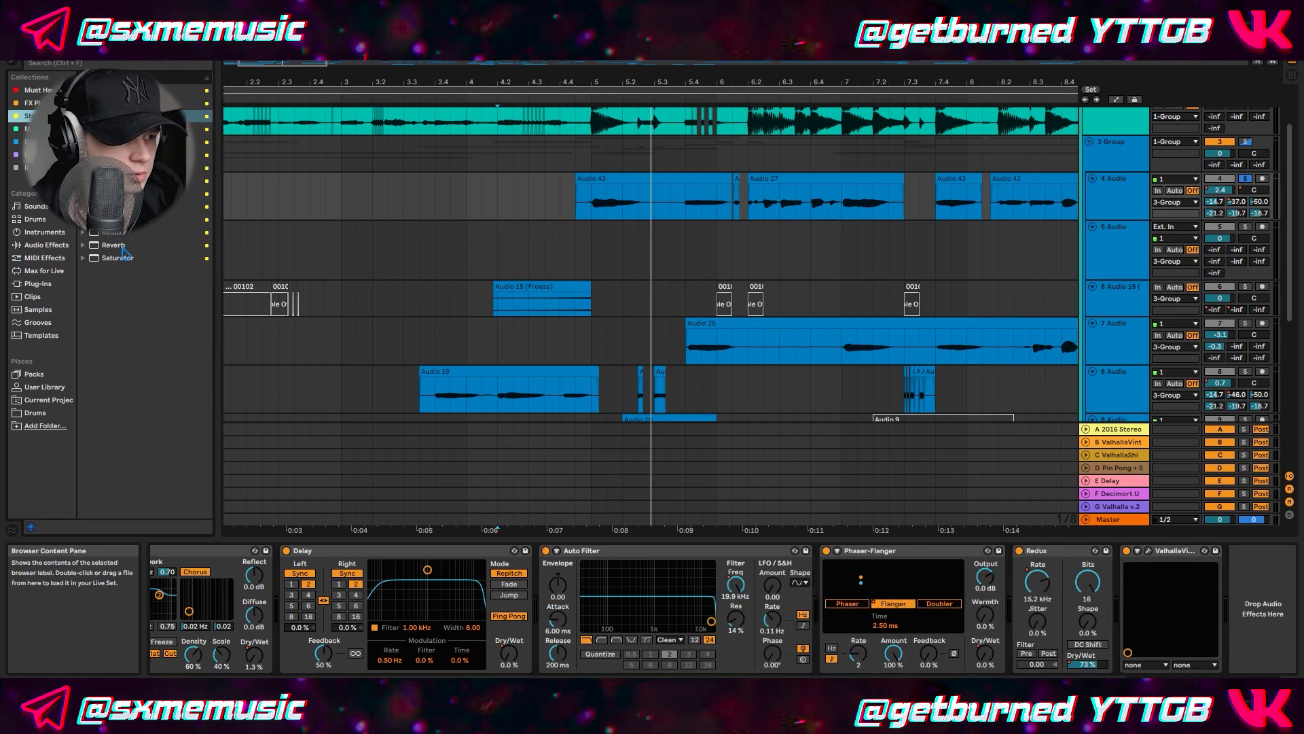
drag(123, 251, 595, 220)
drag(975, 281, 1263, 608)
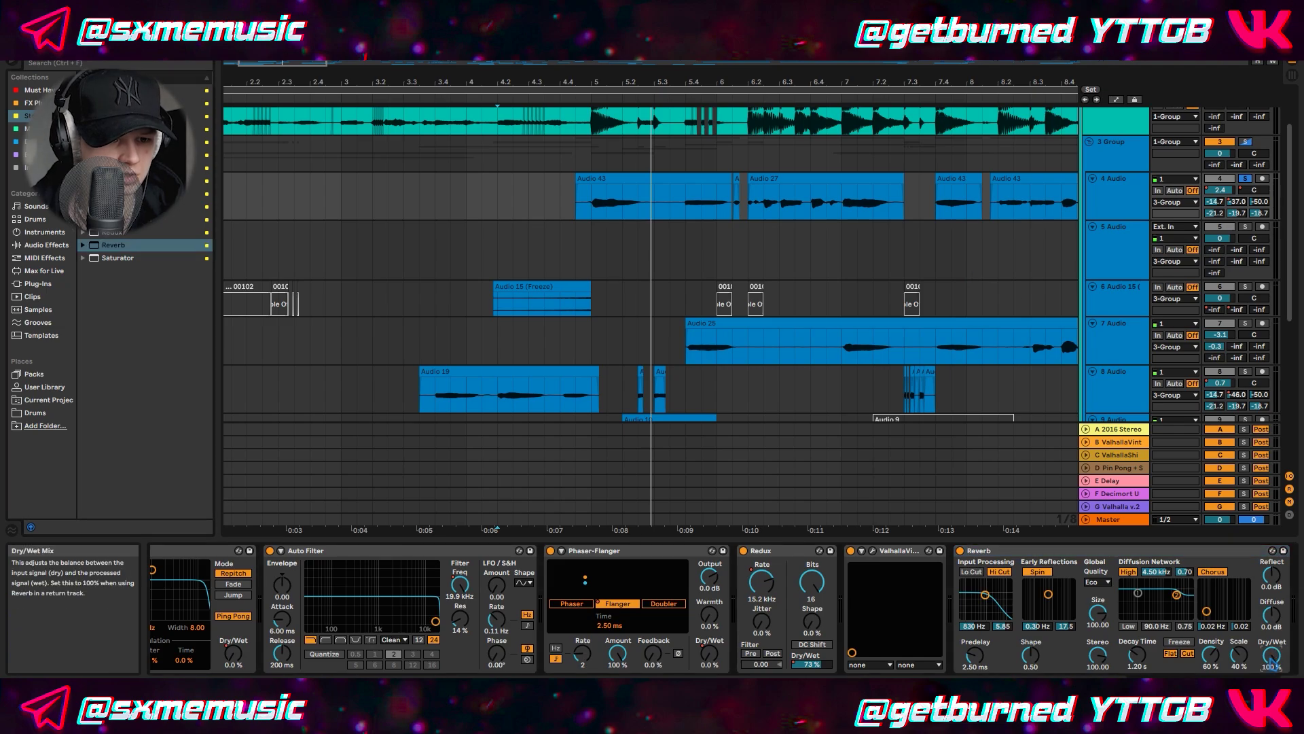
Set the Reverb's Decay Time to 4.34 s, Size to 500, Stereo to 120, and its input filter to 2.31 kHz with Lo Cut enabled.
drag(1136, 654, 1137, 635)
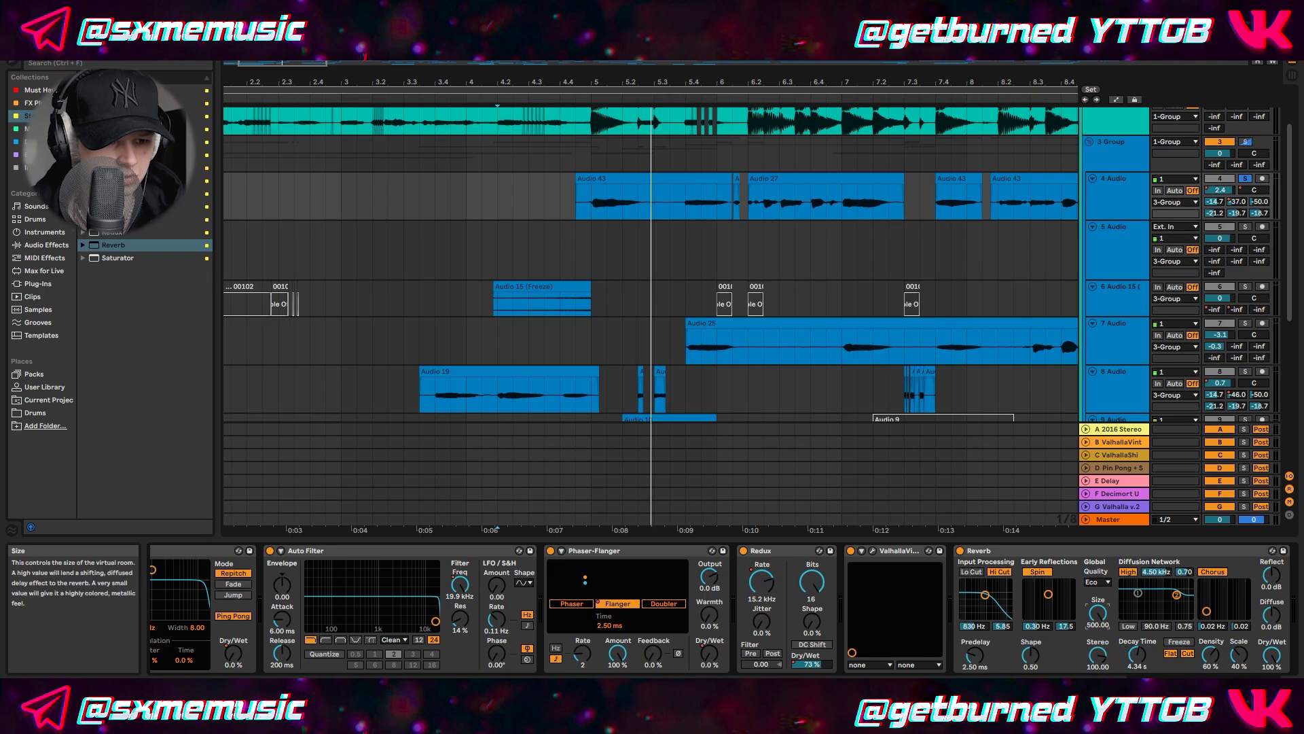
drag(1098, 655, 1098, 649)
click(978, 575)
drag(985, 595, 993, 589)
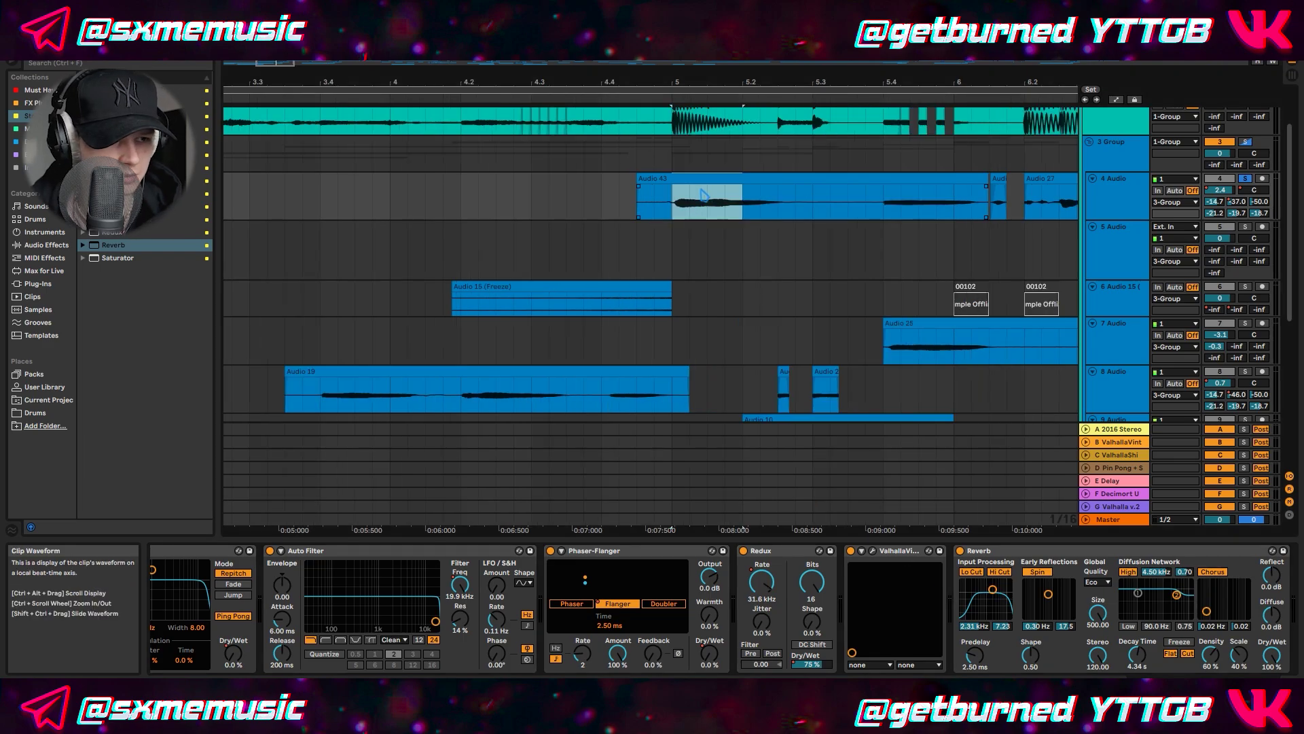
Copy the short vocal section at bar 5 of the Audio 43 clip to bar 3 on 4 Audio and play it.
drag(703, 179, 312, 184)
scroll(506, 206, down, 5)
scroll(309, 197, up, 4)
drag(454, 180, 373, 182)
click(357, 197)
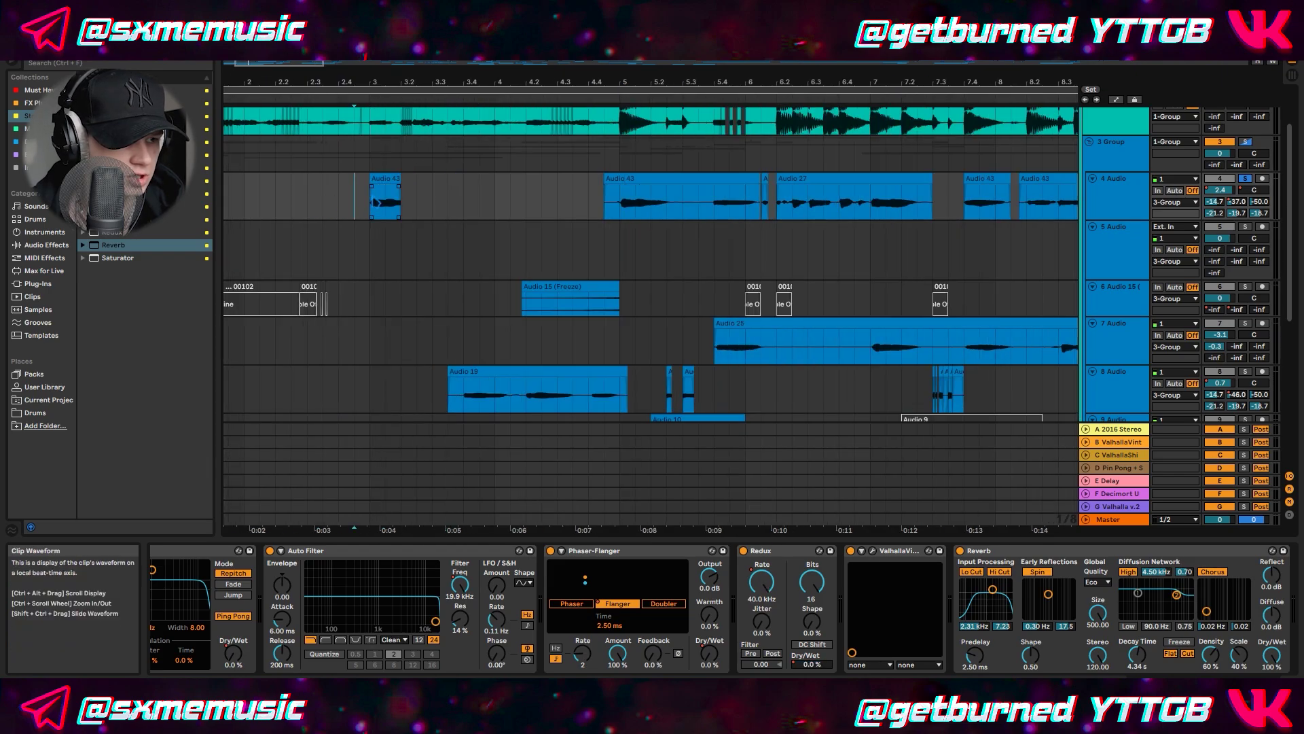
key(space)
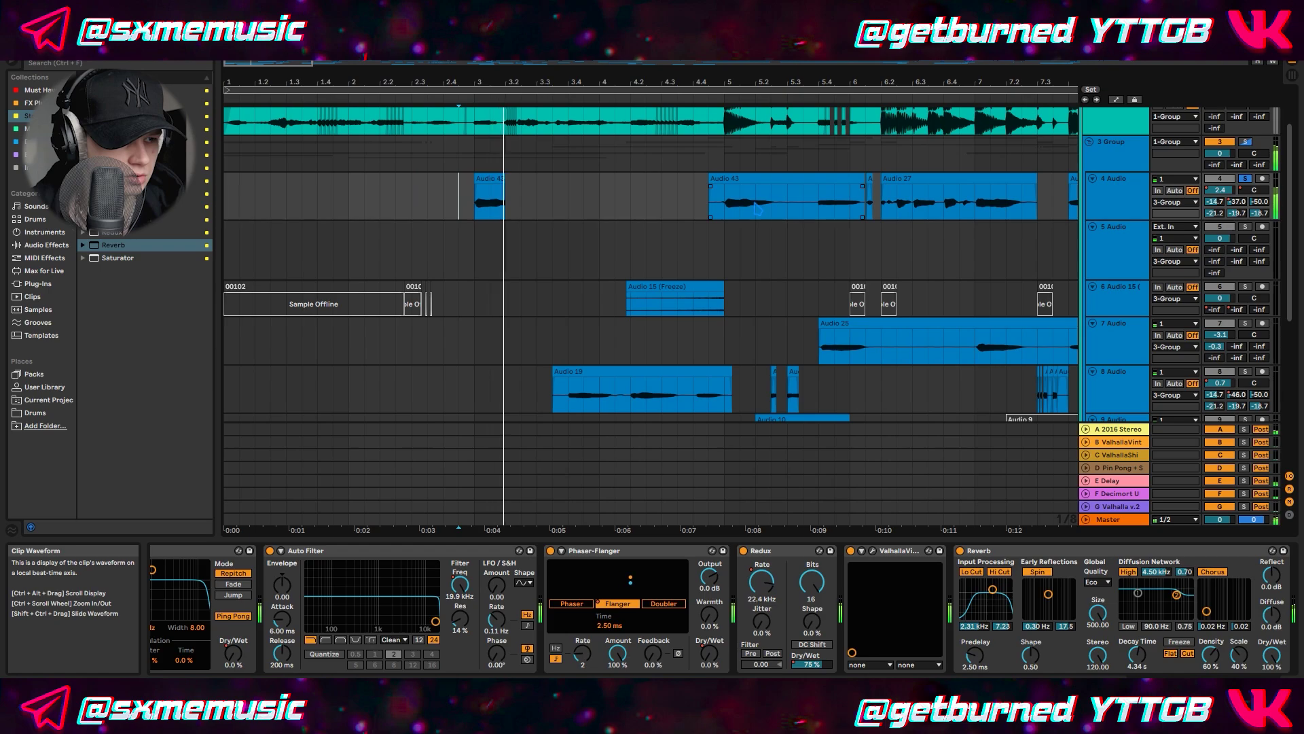
Freeze the 4 Audio track and select its short Audio 43 clip at bar 3.
right_click(1112, 205)
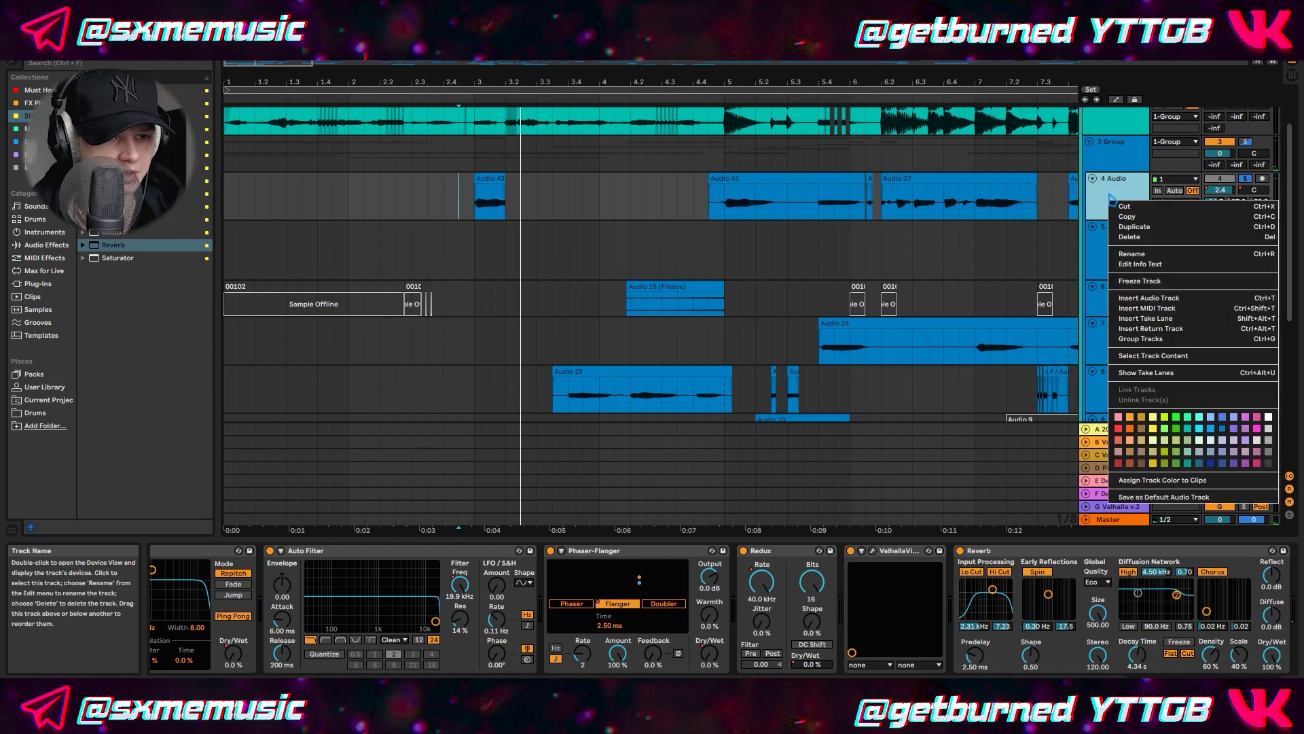
click(1158, 281)
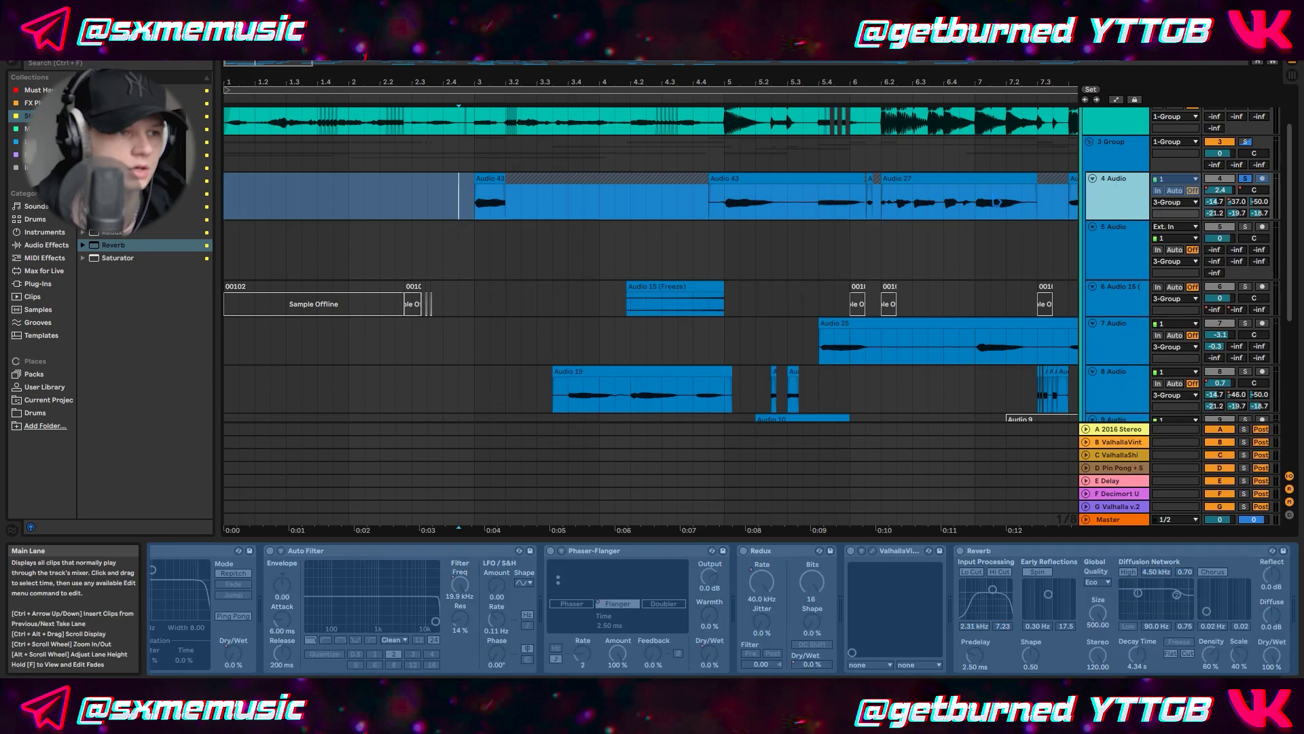
scroll(805, 203, down, 7)
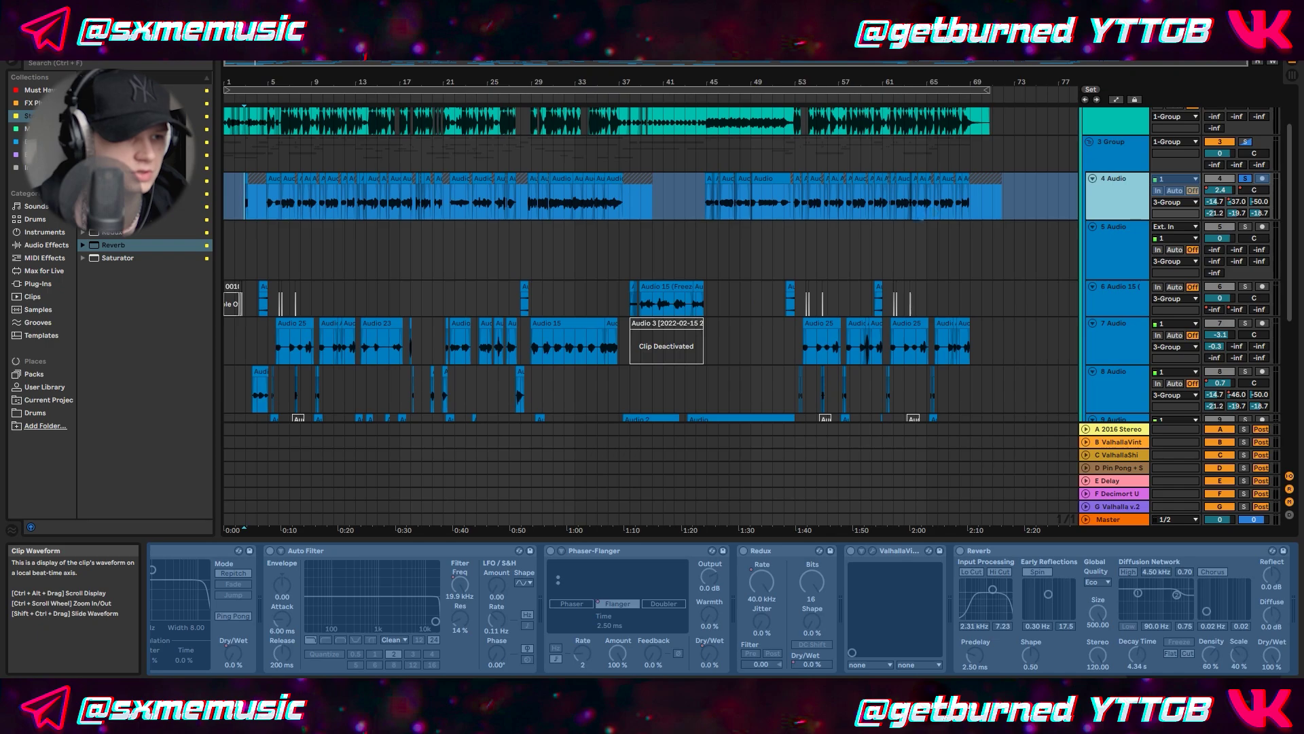
scroll(239, 203, up, 7)
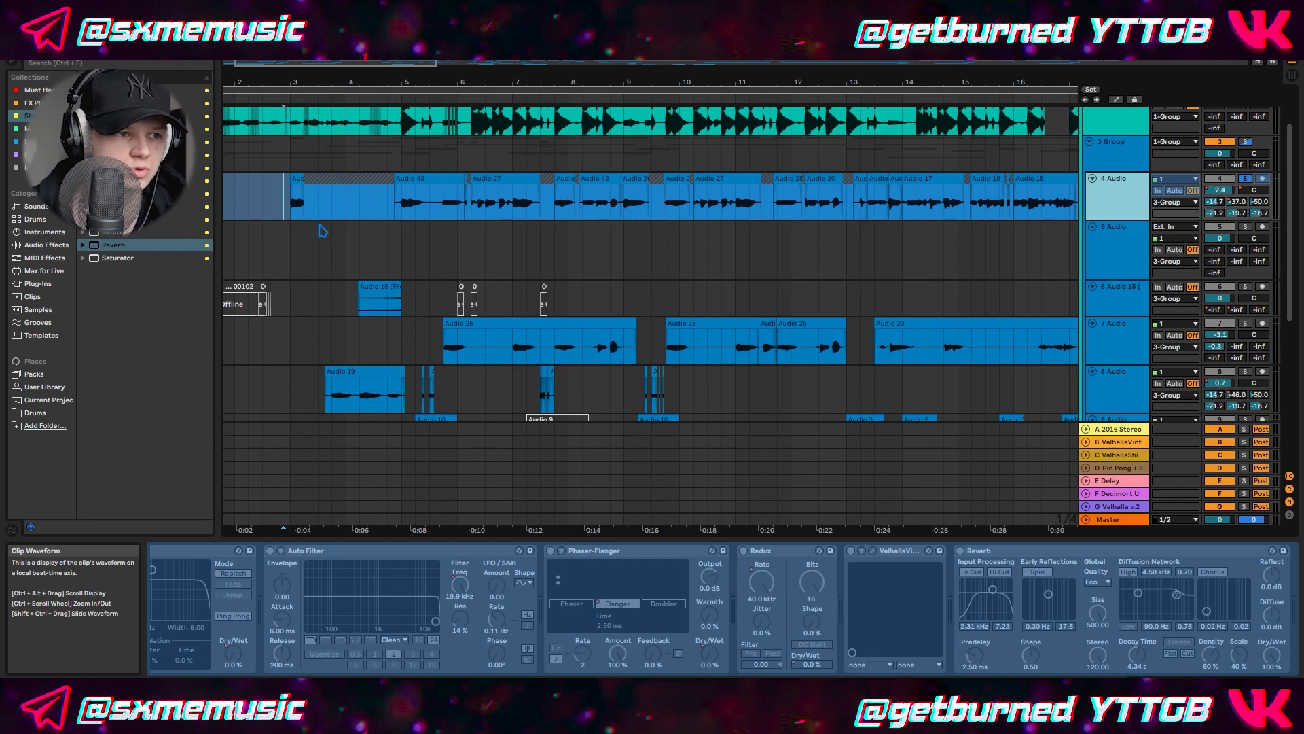
scroll(249, 202, up, 5)
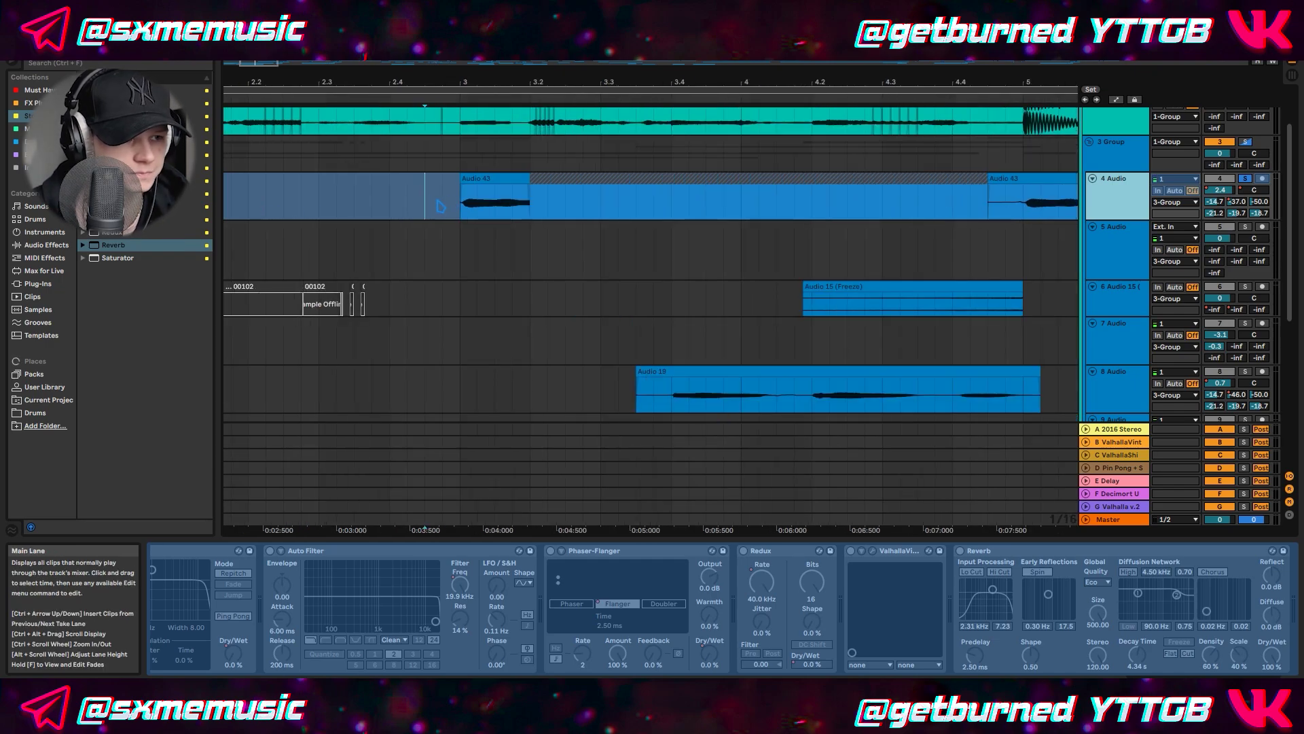
click(491, 190)
mouse_move(495, 190)
mouse_down()
mouse_move(495, 238)
mouse_move(494, 190)
mouse_up()
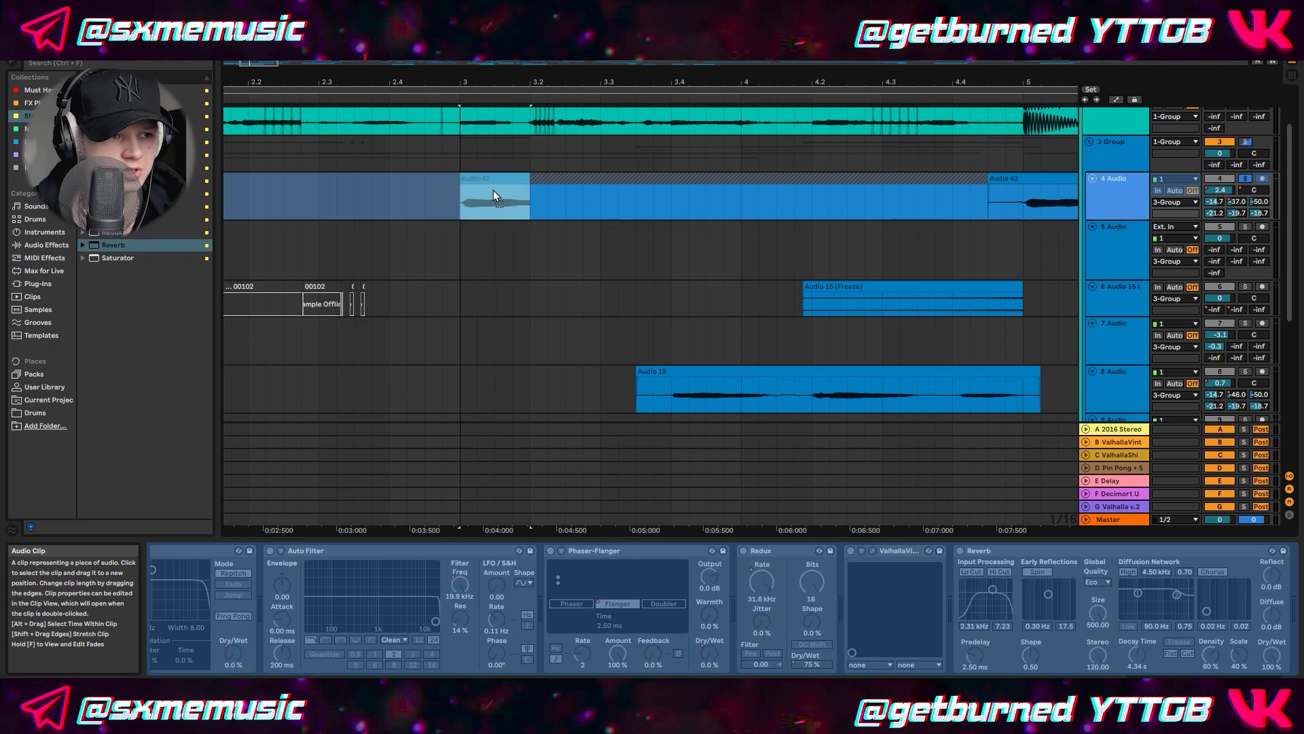
Remove the Delay and Auto Pan devices from the 5 Audio track.
click(1107, 265)
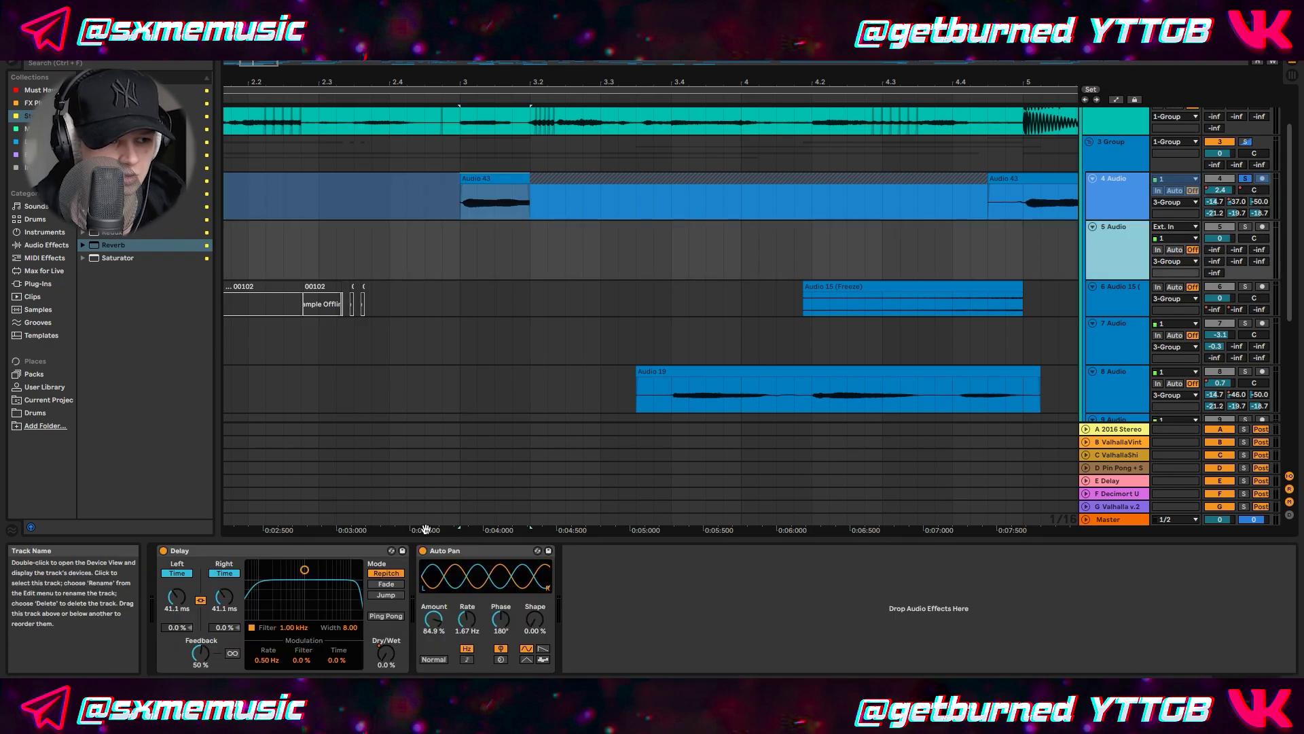
click(393, 556)
right_click(1118, 252)
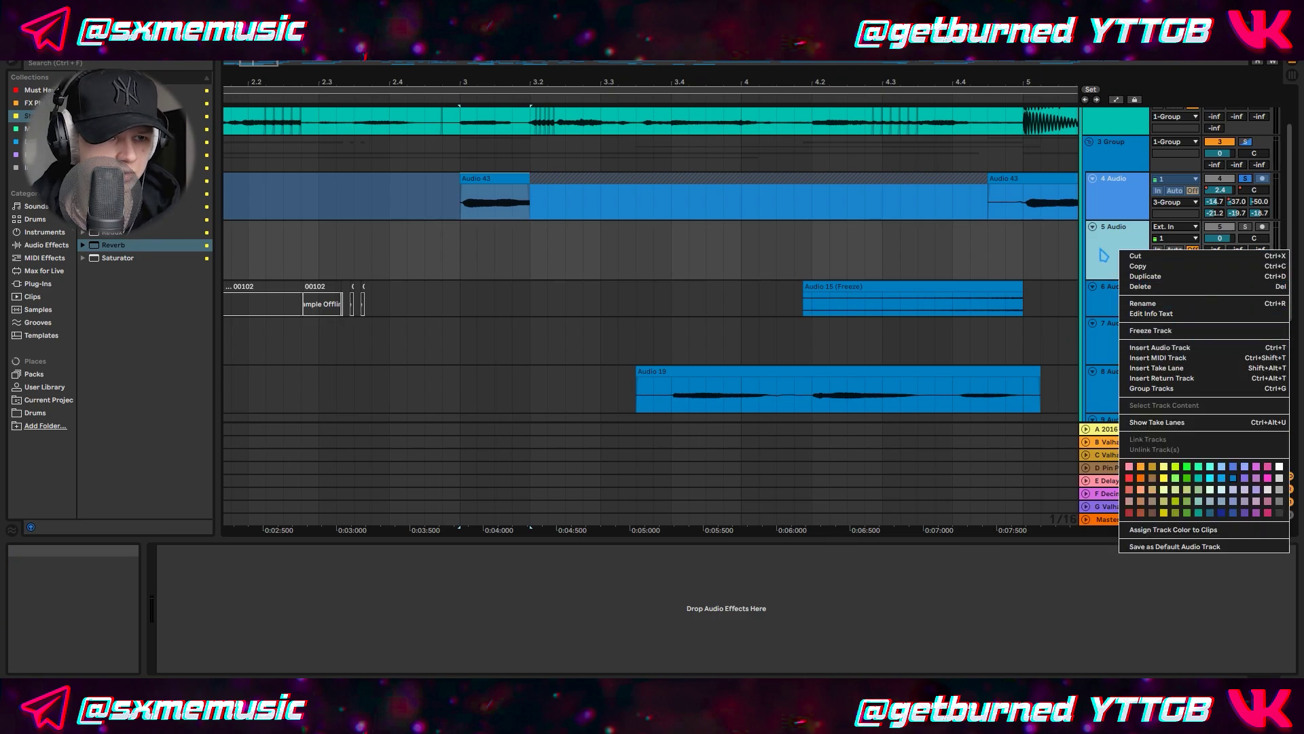
click(1077, 263)
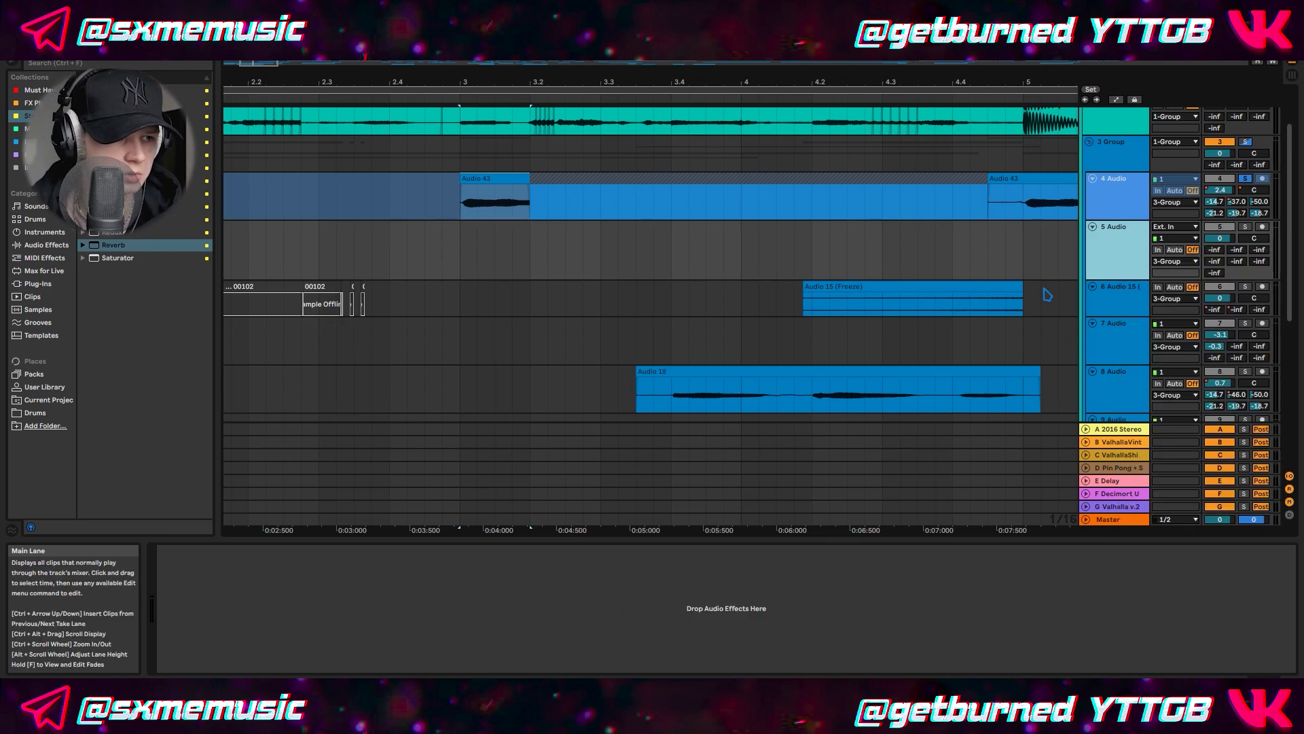
Move the frozen Audio 43 clip onto 5 Audio at bar 3, extend its end to about bar 4.4, and play it soloed.
mouse_move(496, 178)
mouse_down()
mouse_move(487, 243)
mouse_move(525, 252)
mouse_move(1005, 232)
mouse_move(970, 234)
mouse_up()
click(477, 269)
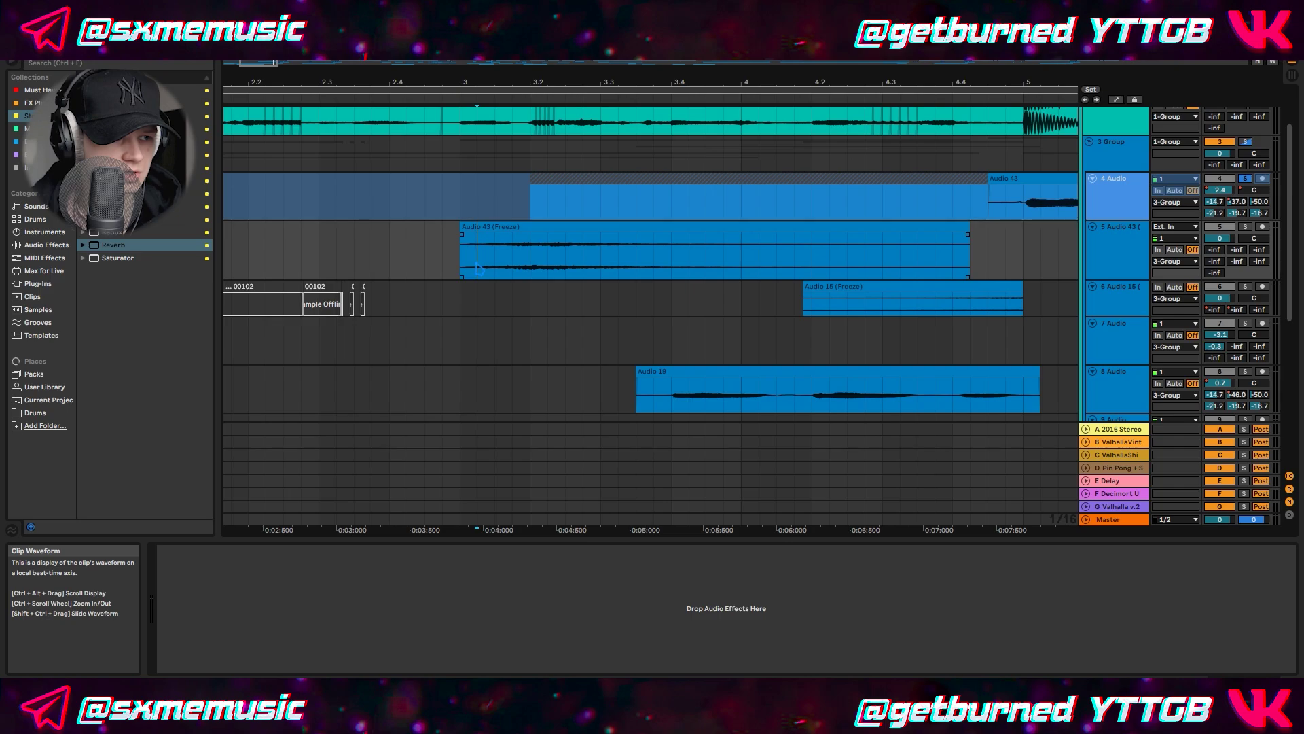
click(1245, 226)
click(467, 275)
key(space)
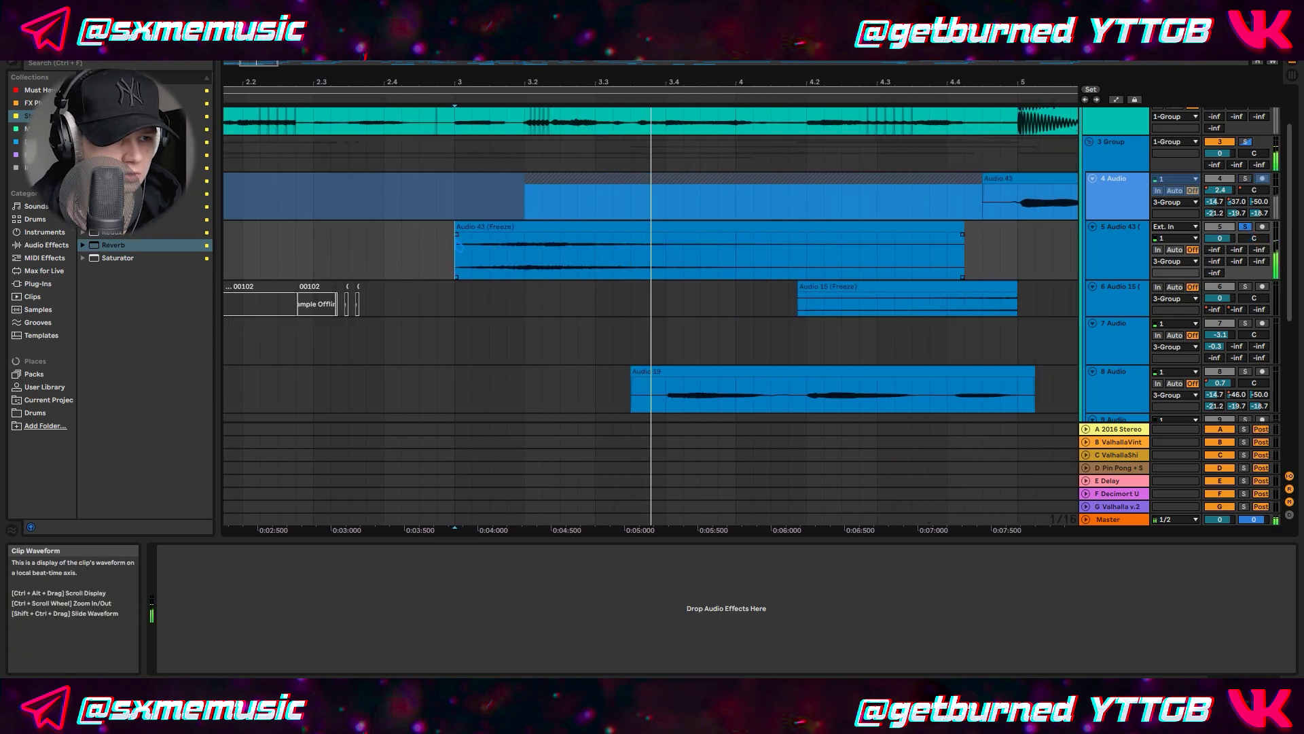
key(space)
Trim the start of the Audio 43 (Freeze) clip to just after bar 3.2, reverse the clip, and play it.
drag(457, 226, 539, 225)
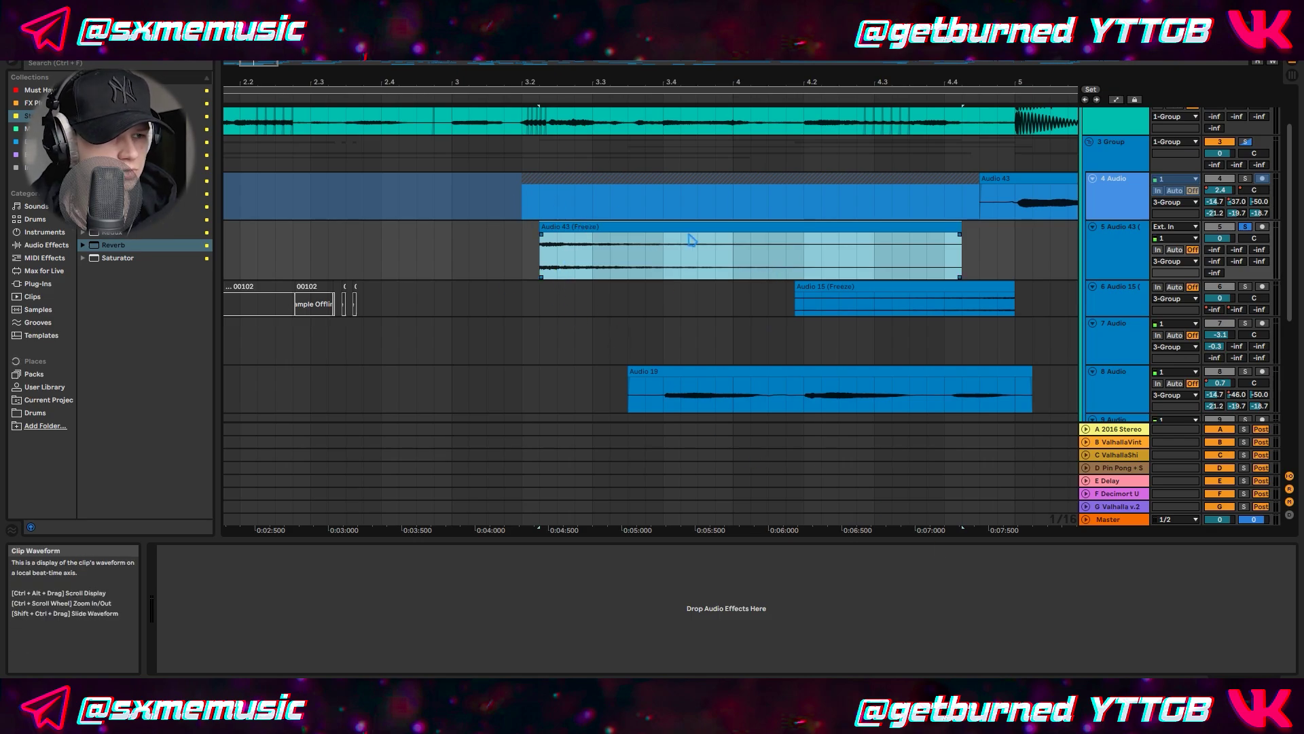
key(r)
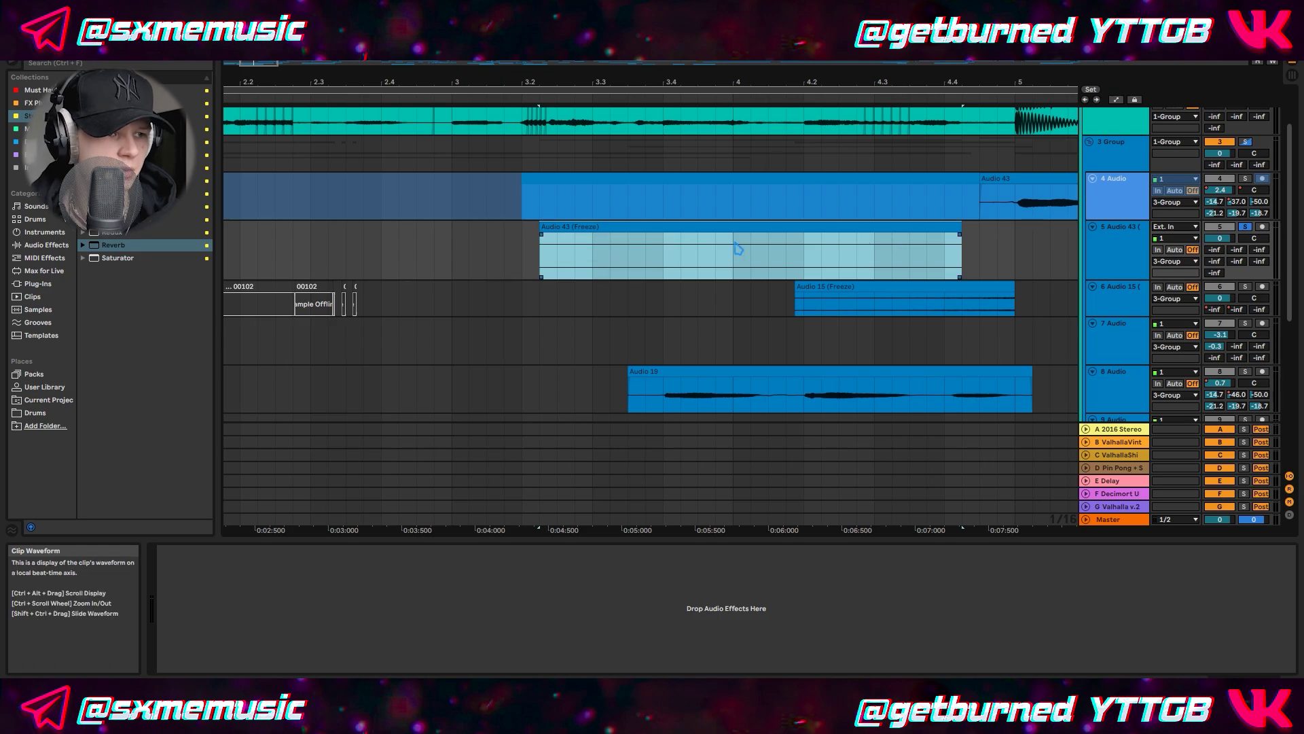
click(788, 263)
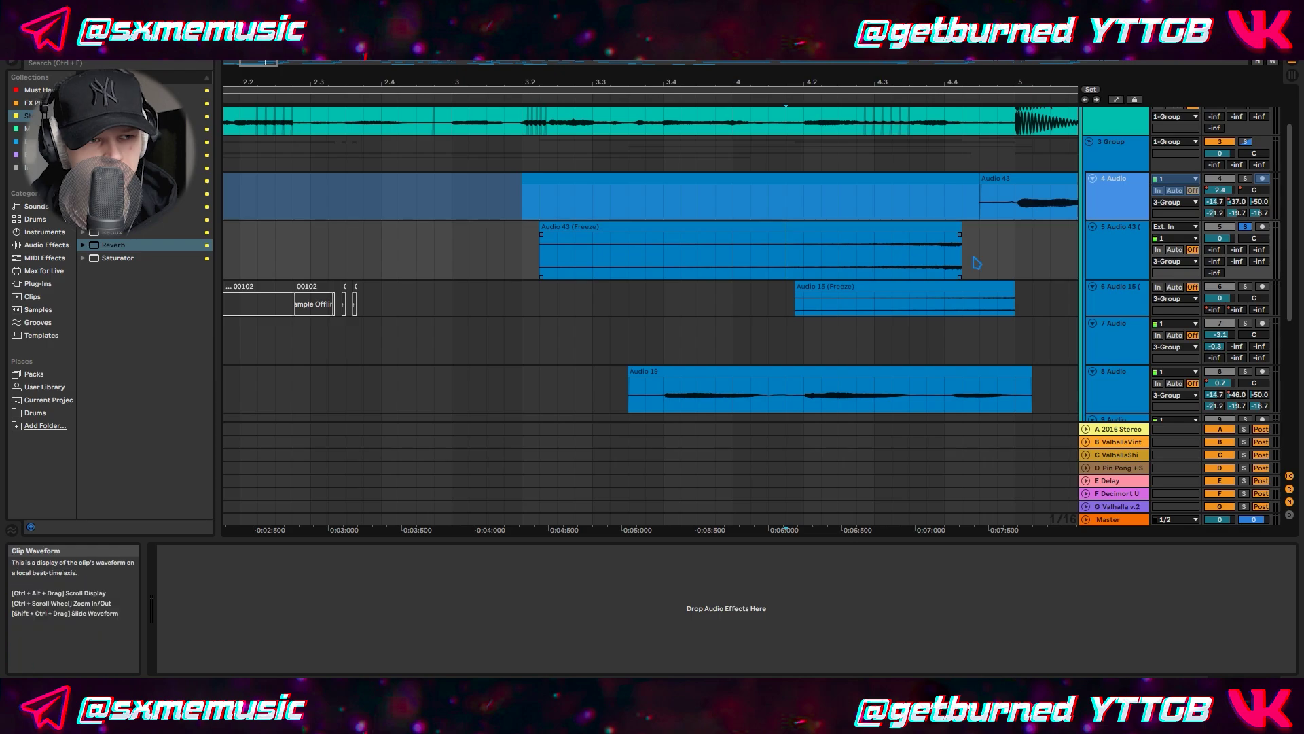
click(715, 255)
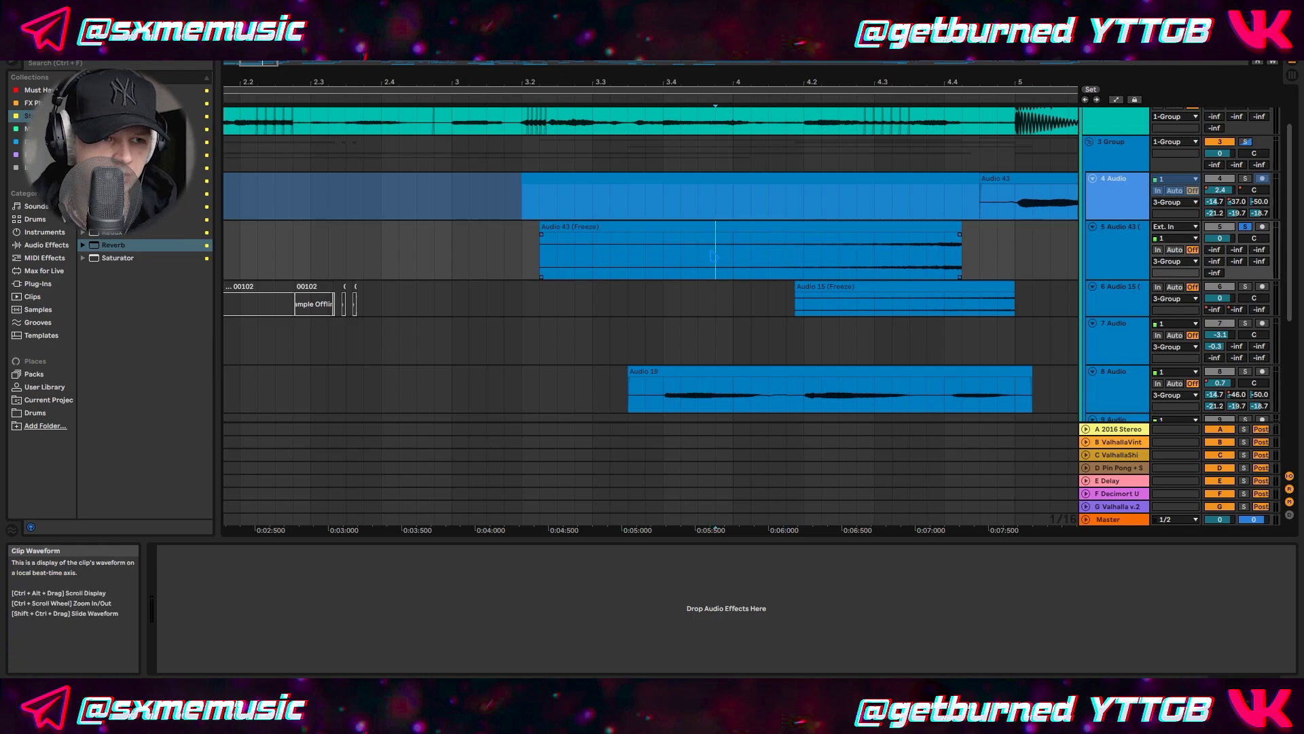
key(space)
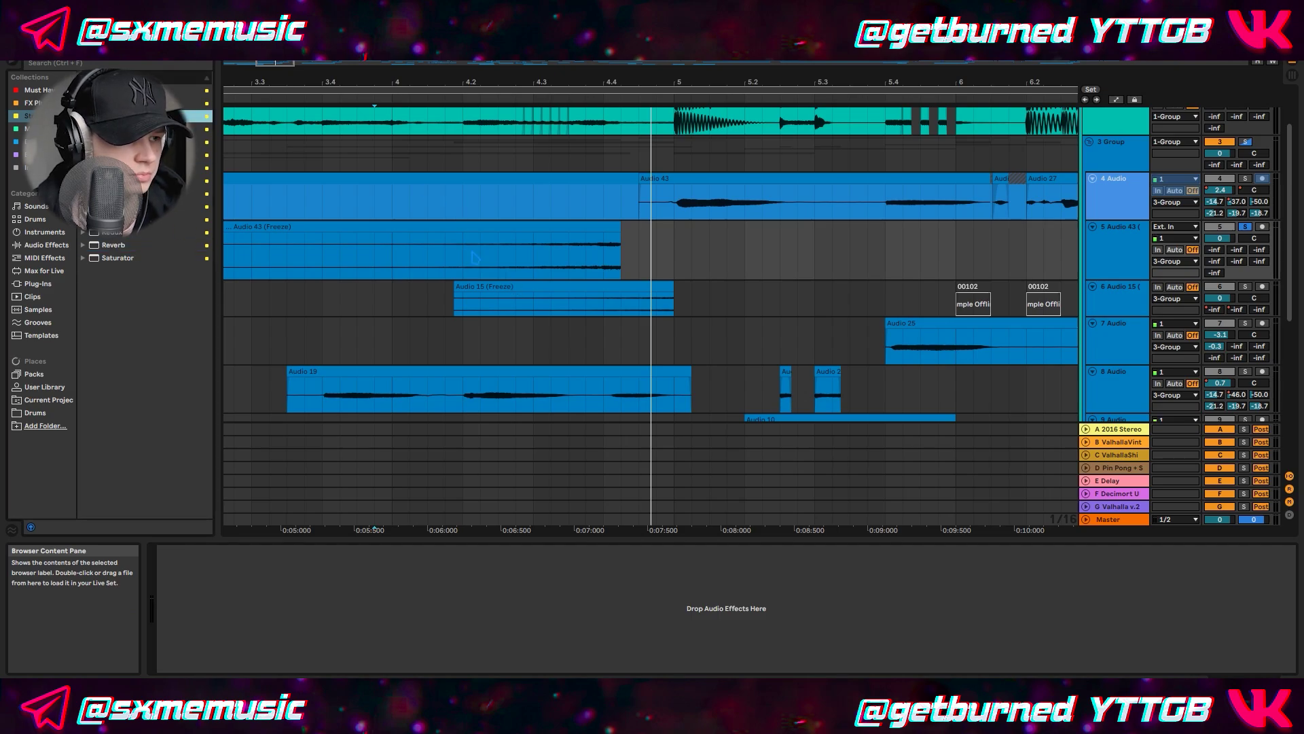
Add an Auto Pan to 5 Audio with Amount at 81 % and show its Frequency automation lane.
drag(642, 569, 642, 571)
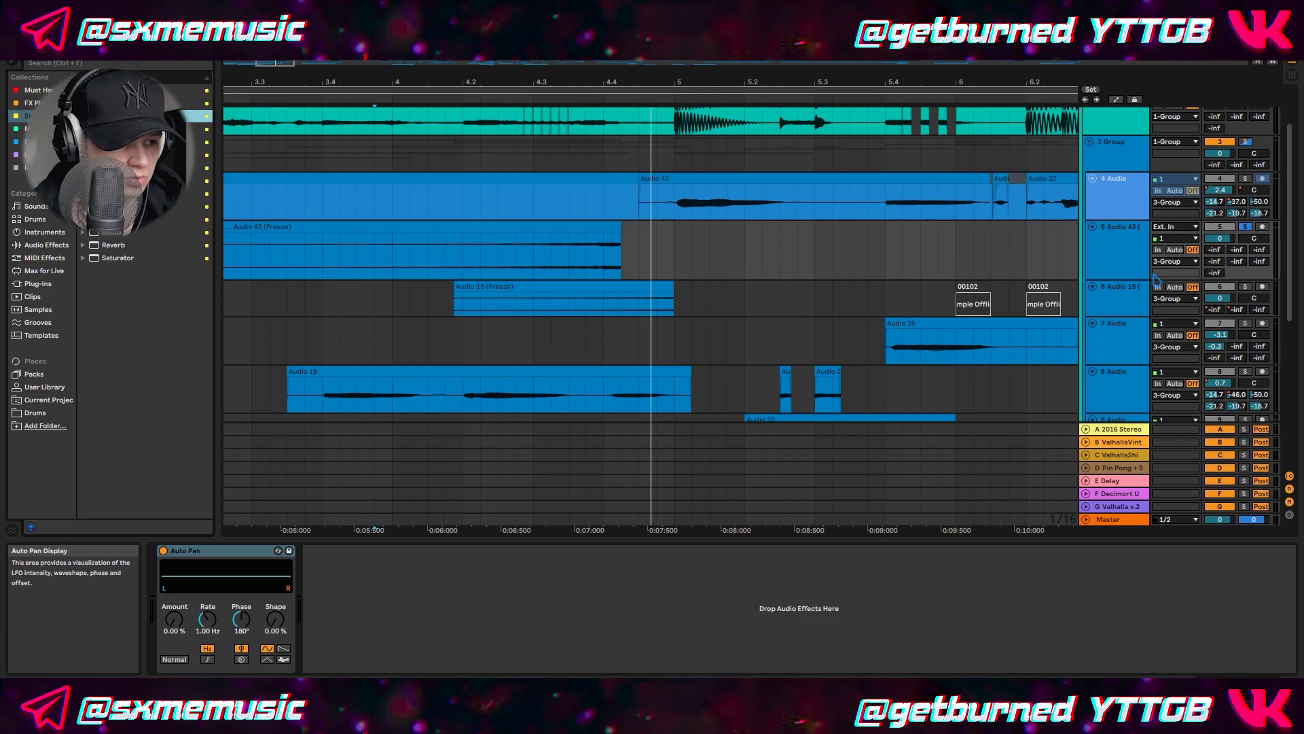
click(1116, 100)
drag(174, 619, 175, 556)
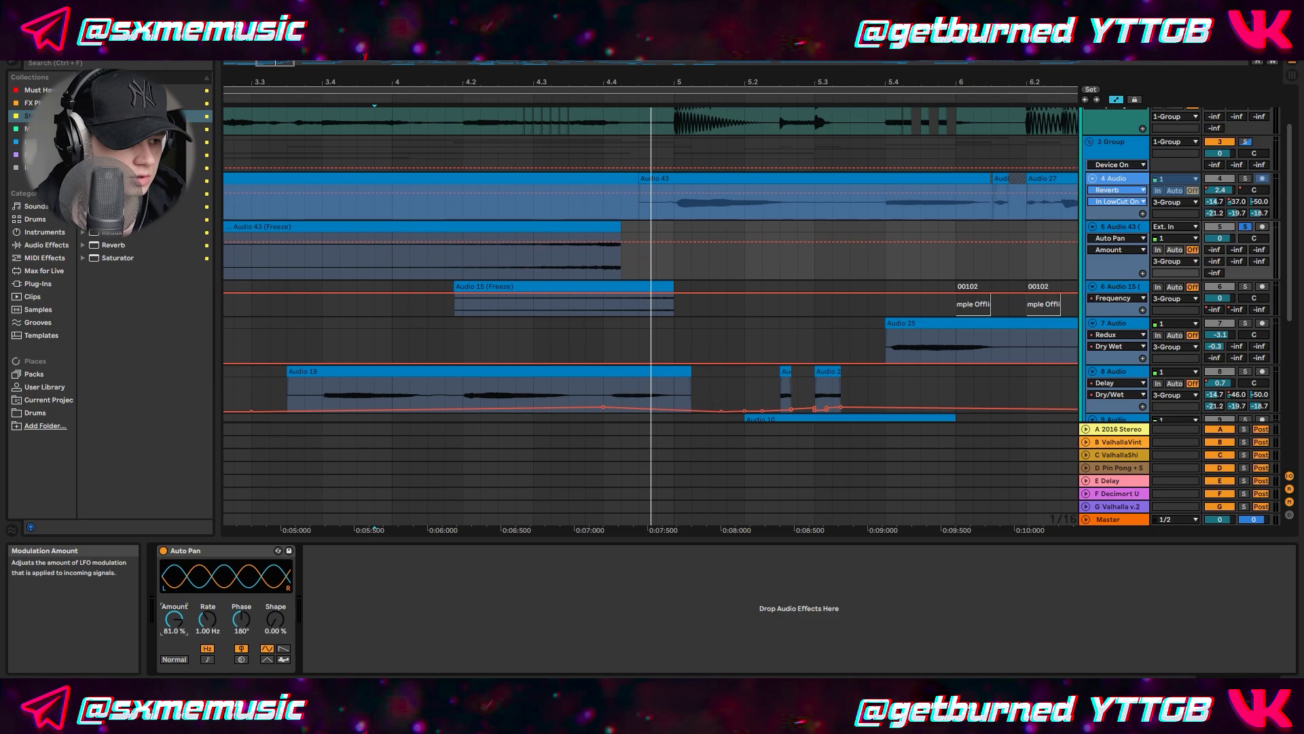
click(208, 623)
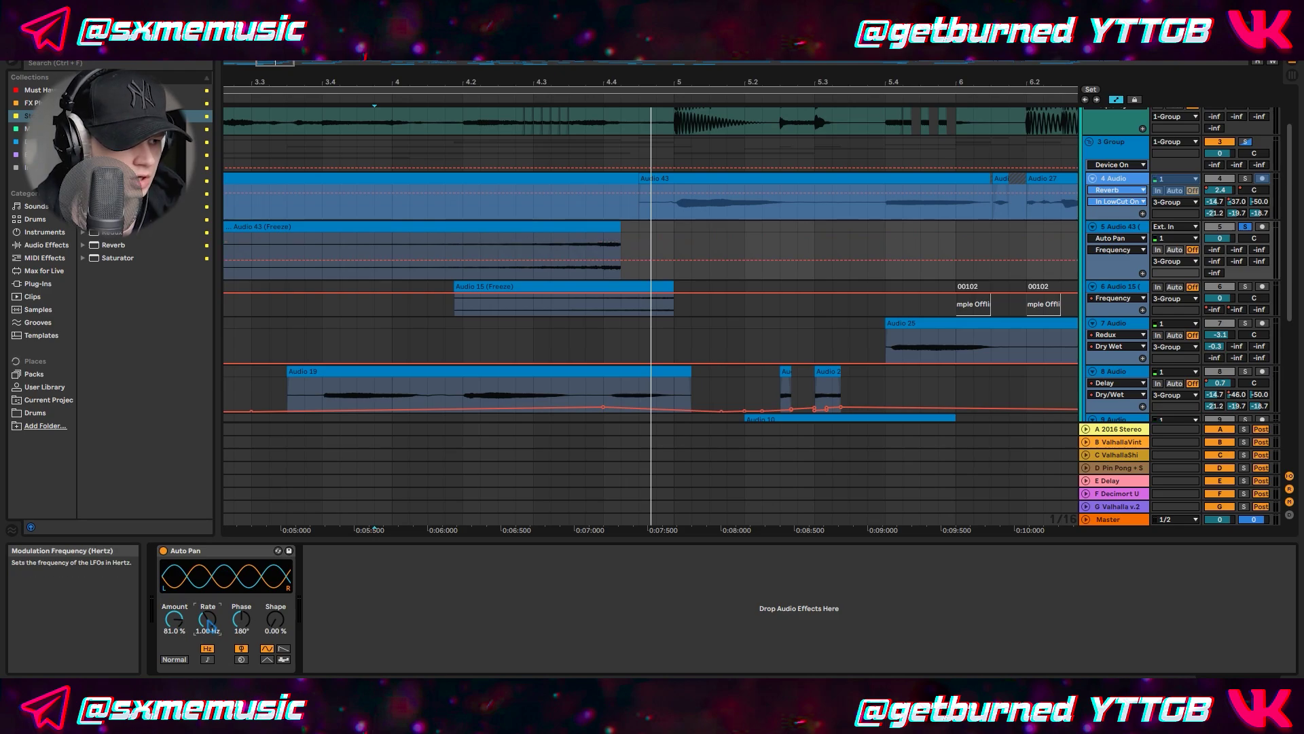
Automate the Auto Pan's Frequency to rise from 0.05 Hz to 26.3 Hz across the reversed Audio 43 (Freeze) clip.
scroll(745, 285, down, 3)
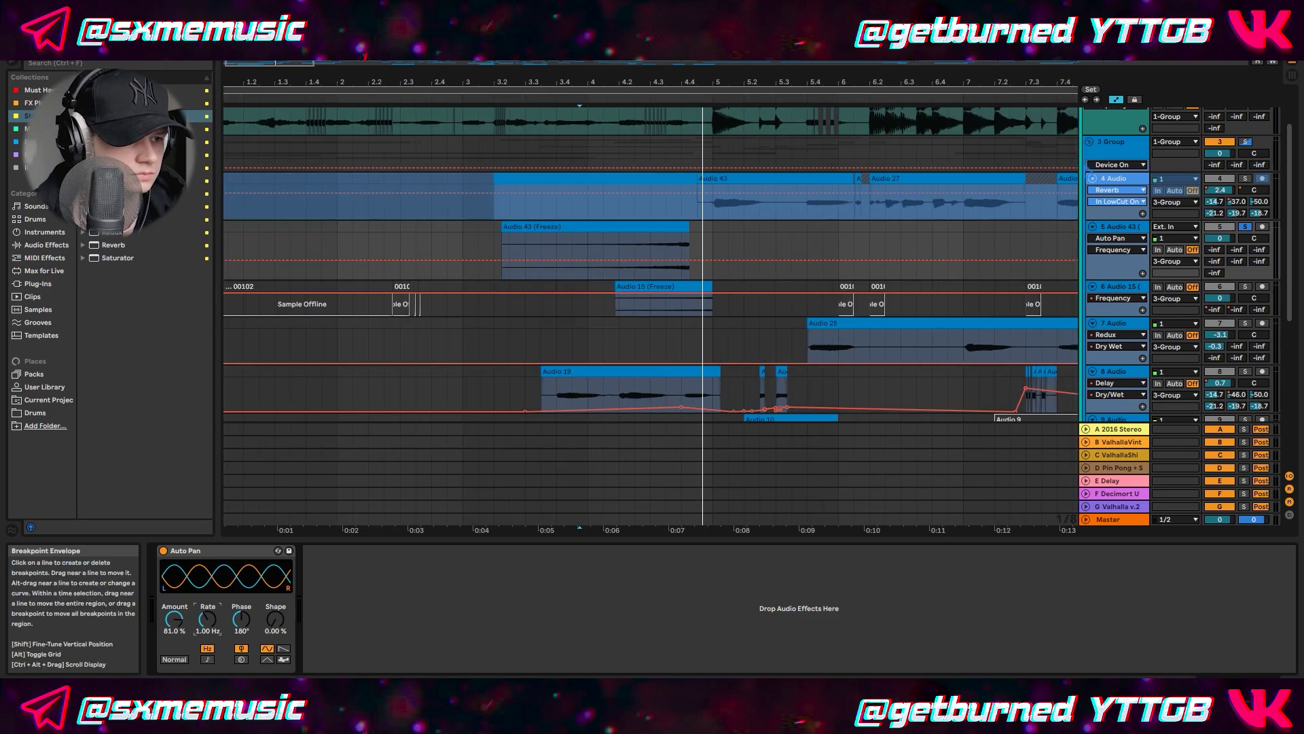
scroll(627, 258, up, 3)
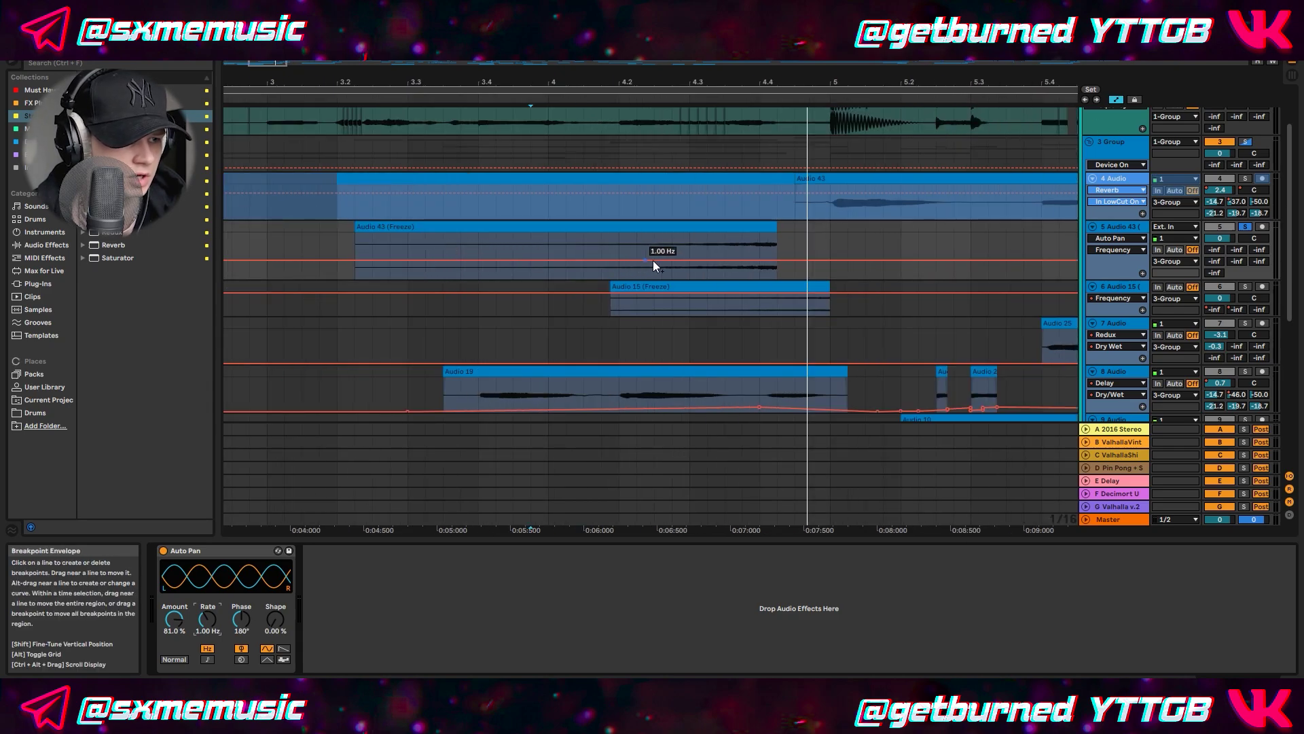
drag(387, 260, 389, 278)
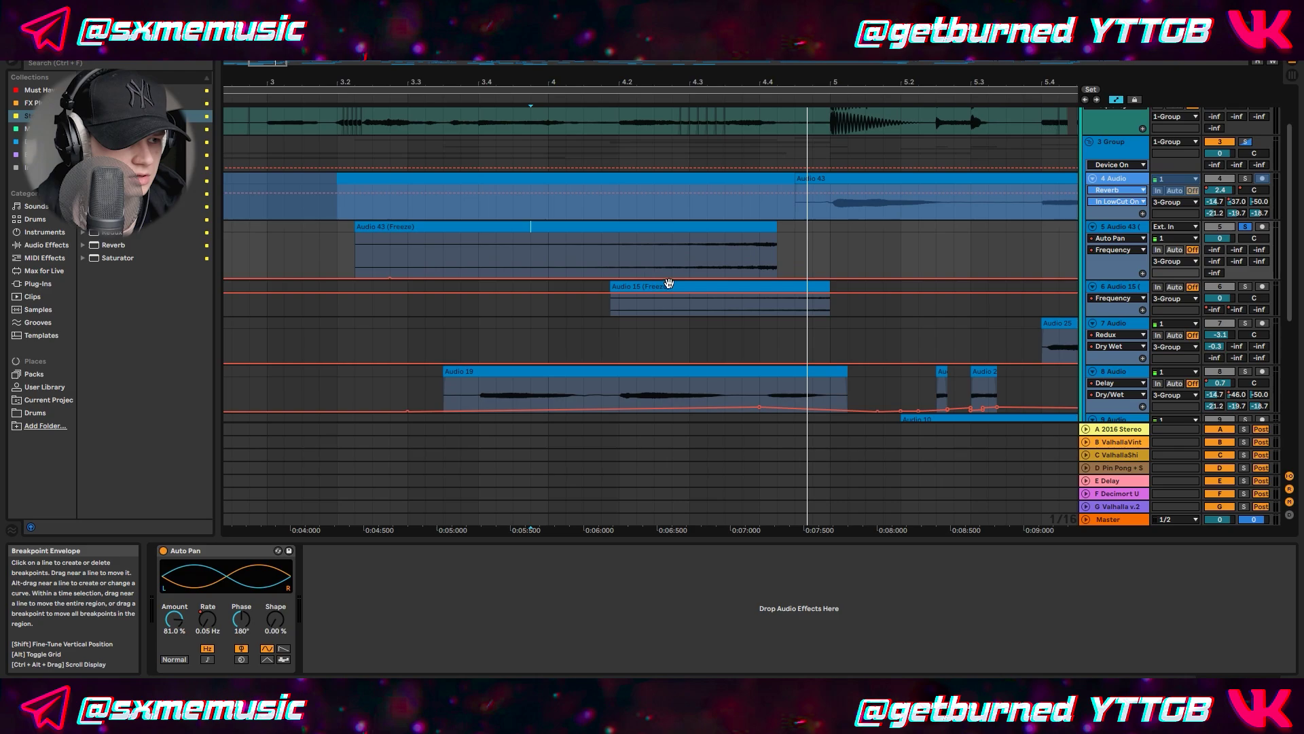
drag(707, 279, 759, 241)
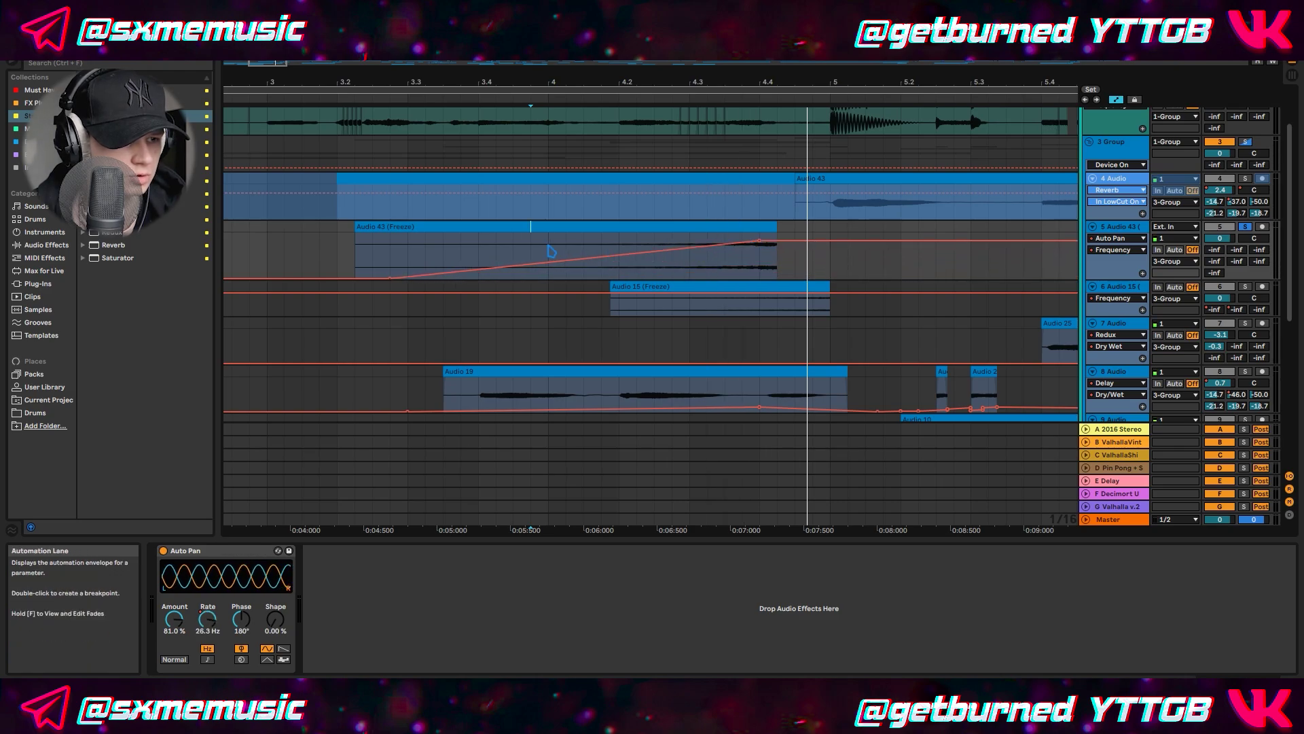
Play the Frequency ramp, drop the automation to 0.05 Hz at bar 5, and hide the automation lanes.
click(551, 252)
key(space)
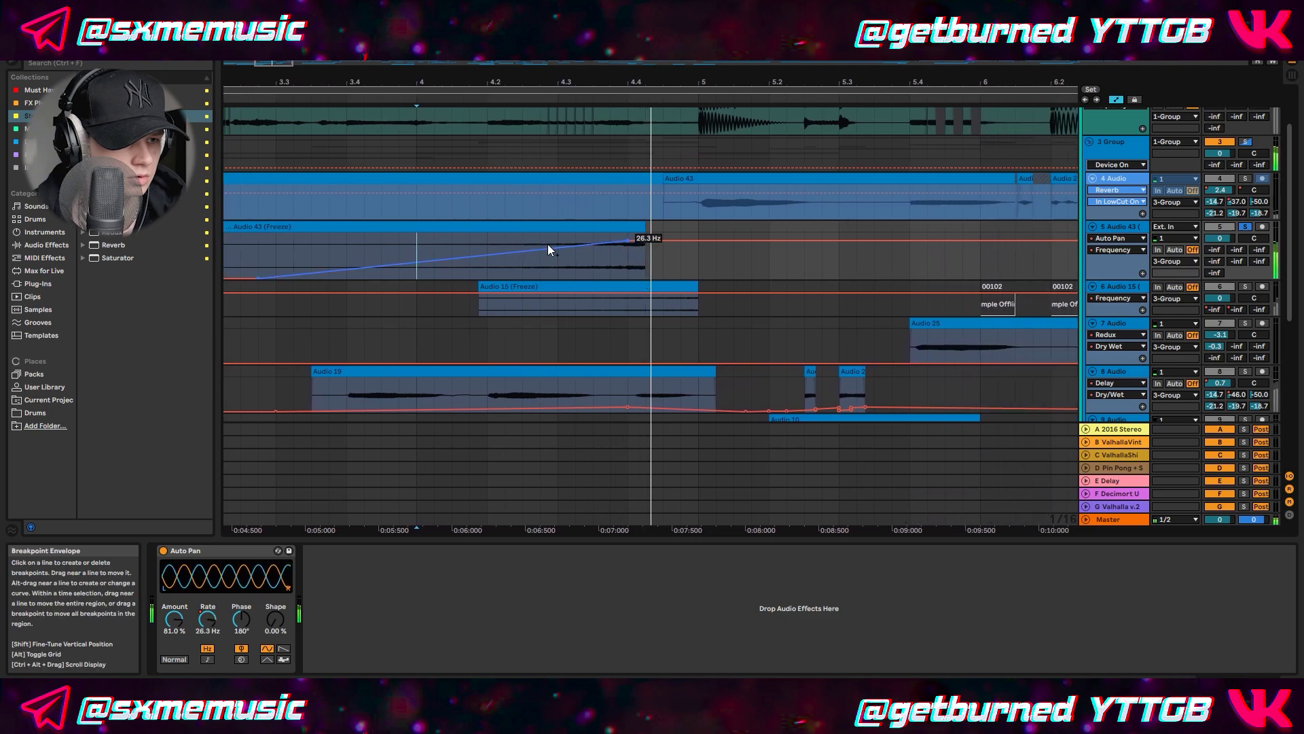
key(space)
click(668, 243)
drag(679, 244, 672, 282)
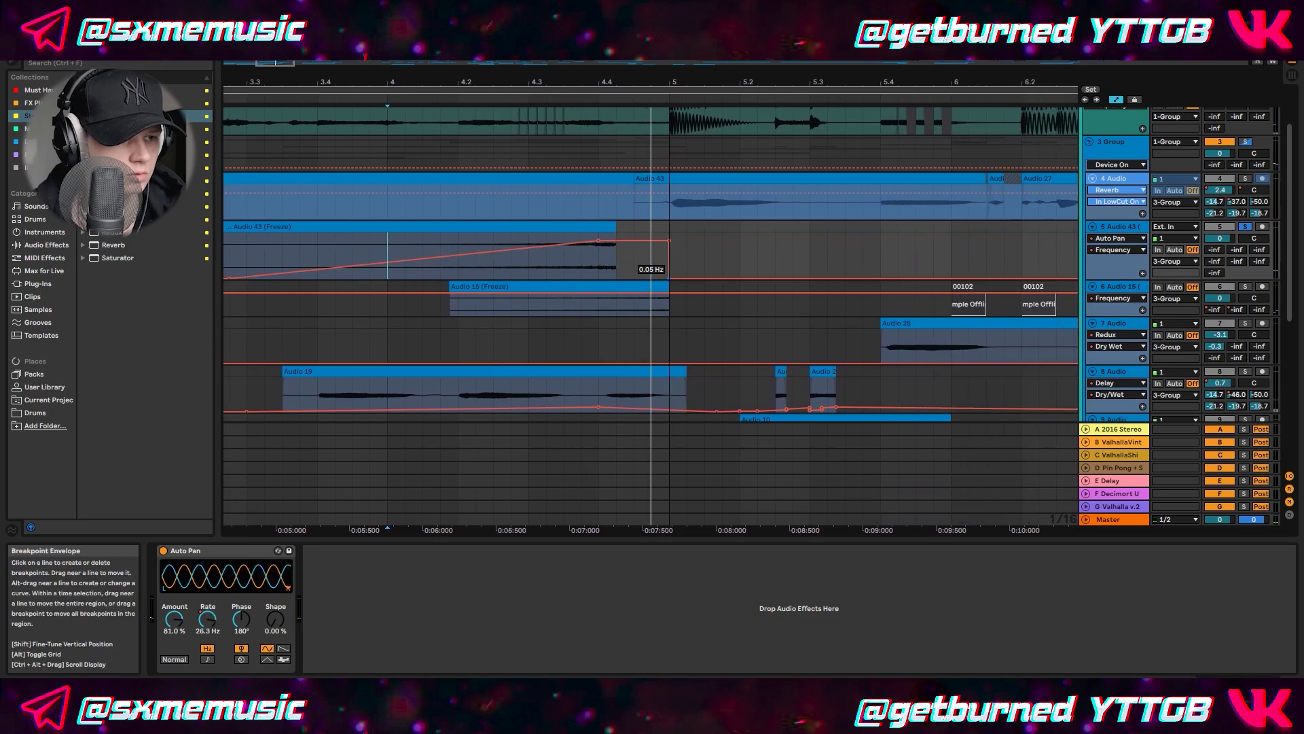
click(1116, 99)
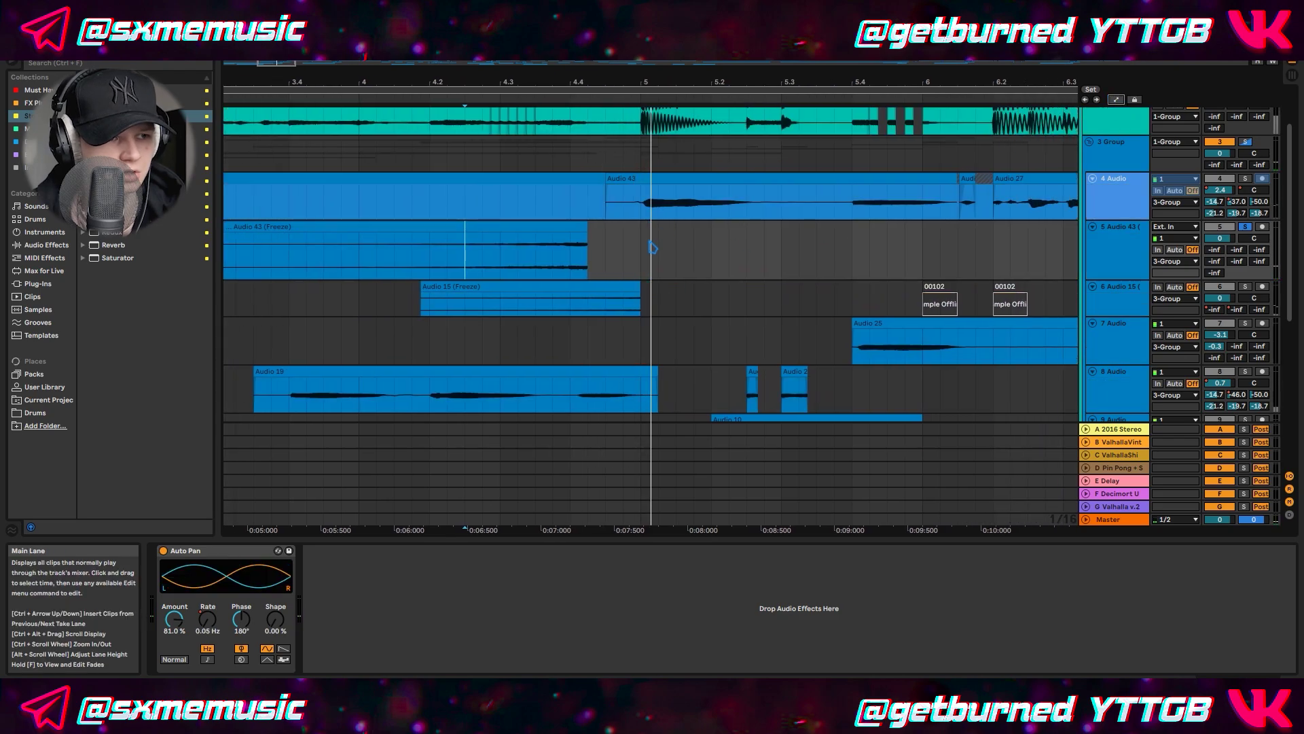
Remove the Auto Pan from 5 Audio and delete the reversed Audio 43 (Freeze) clip on that track.
scroll(523, 285, left, 5)
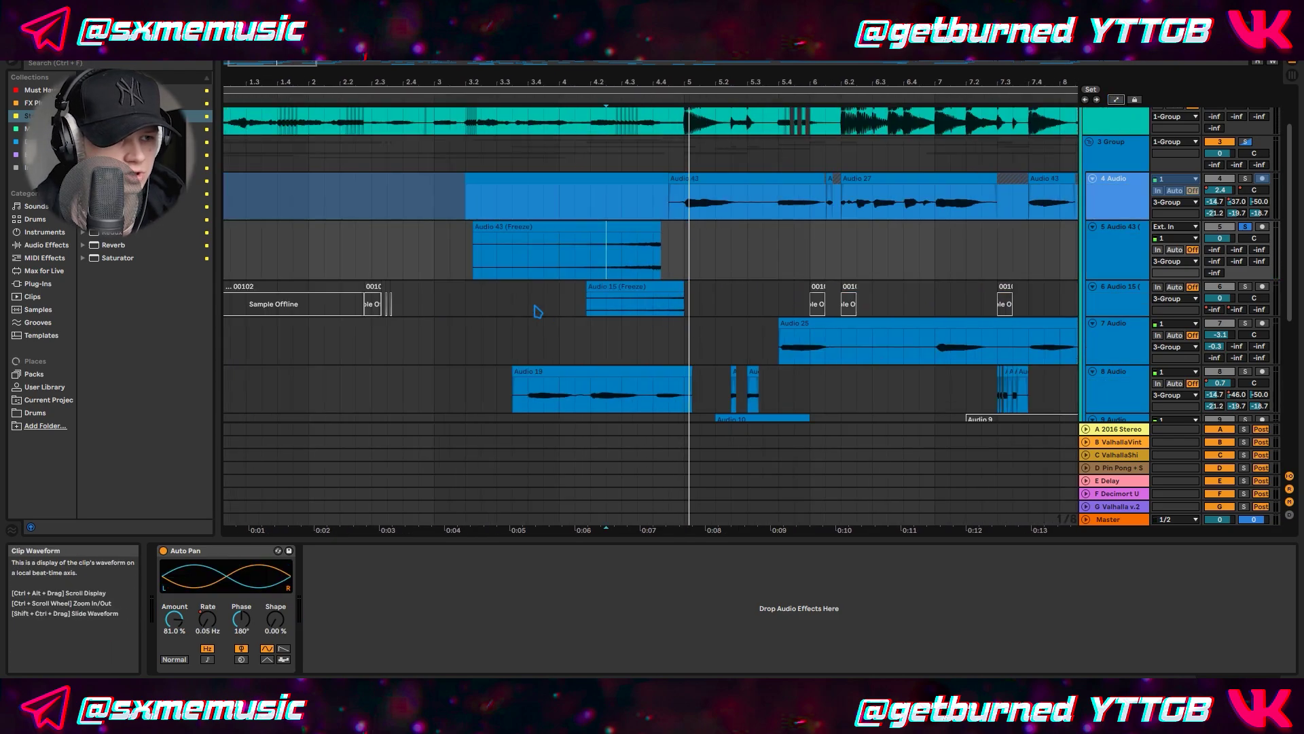
scroll(534, 293, left, 2)
scroll(513, 250, down, 3)
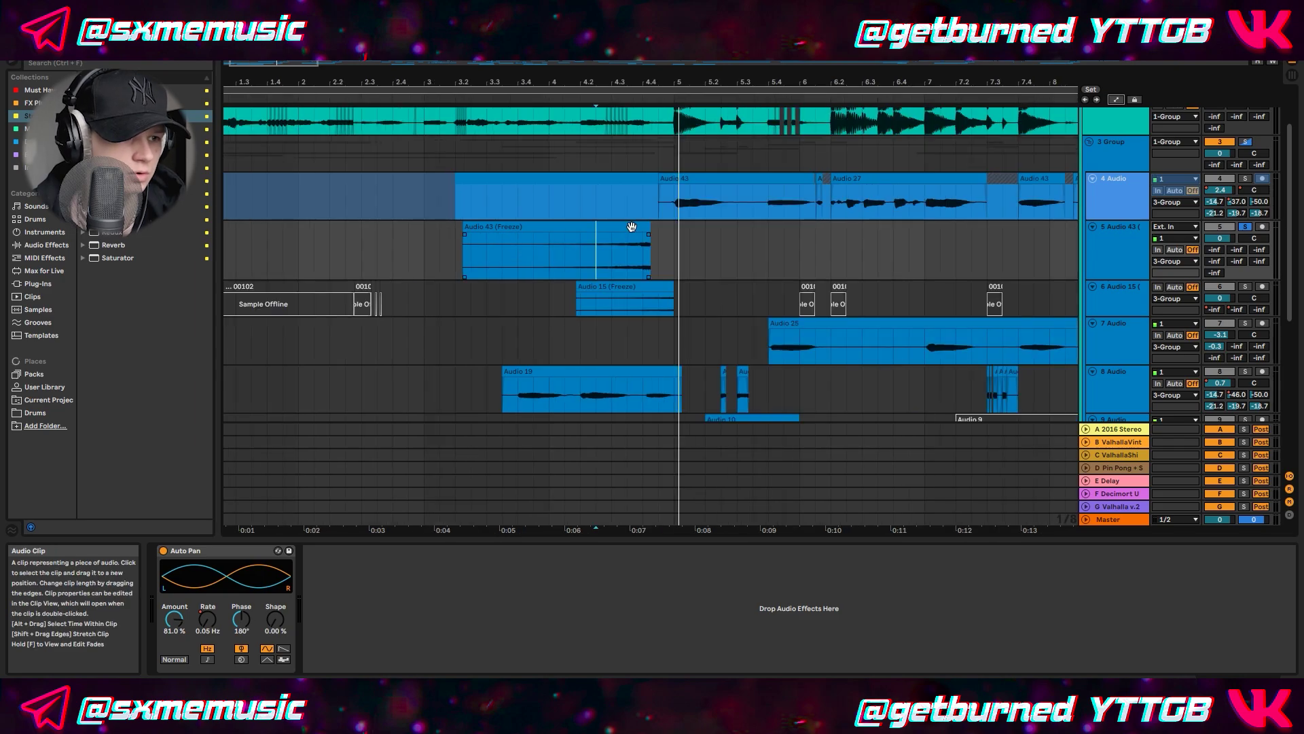
click(226, 555)
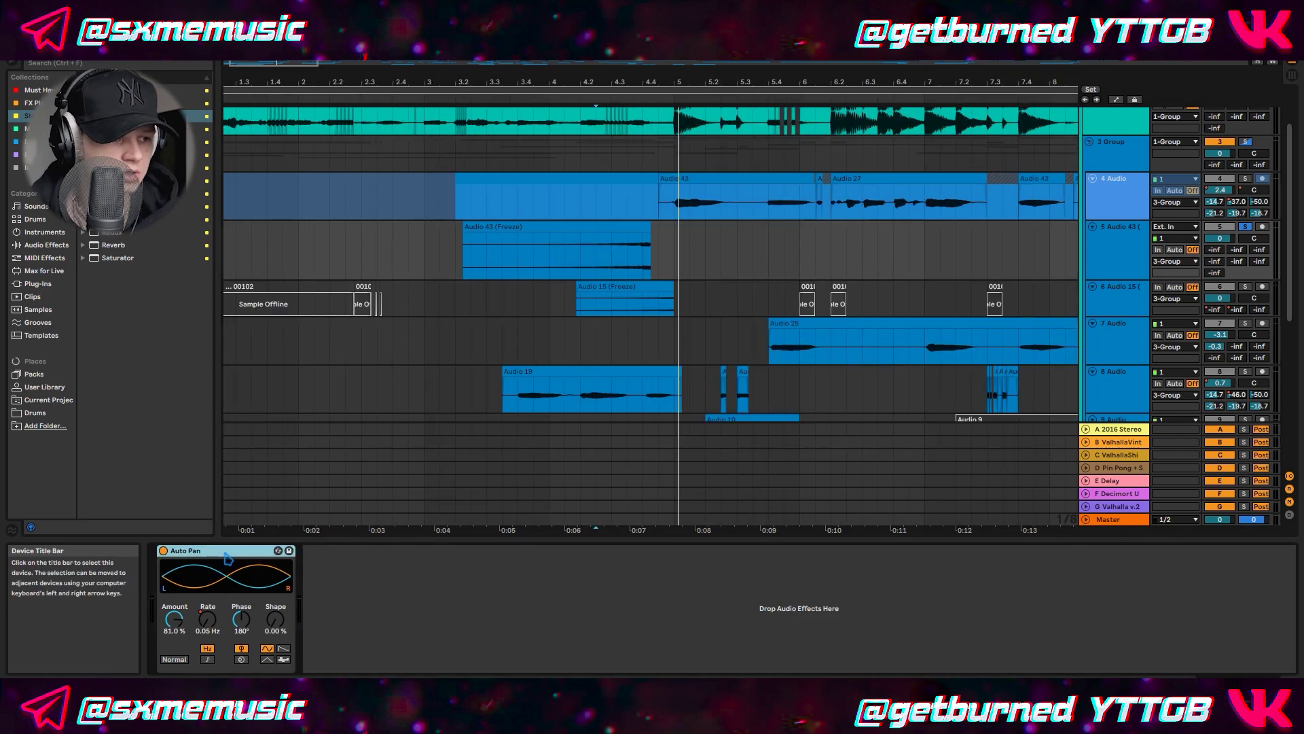
key(Delete)
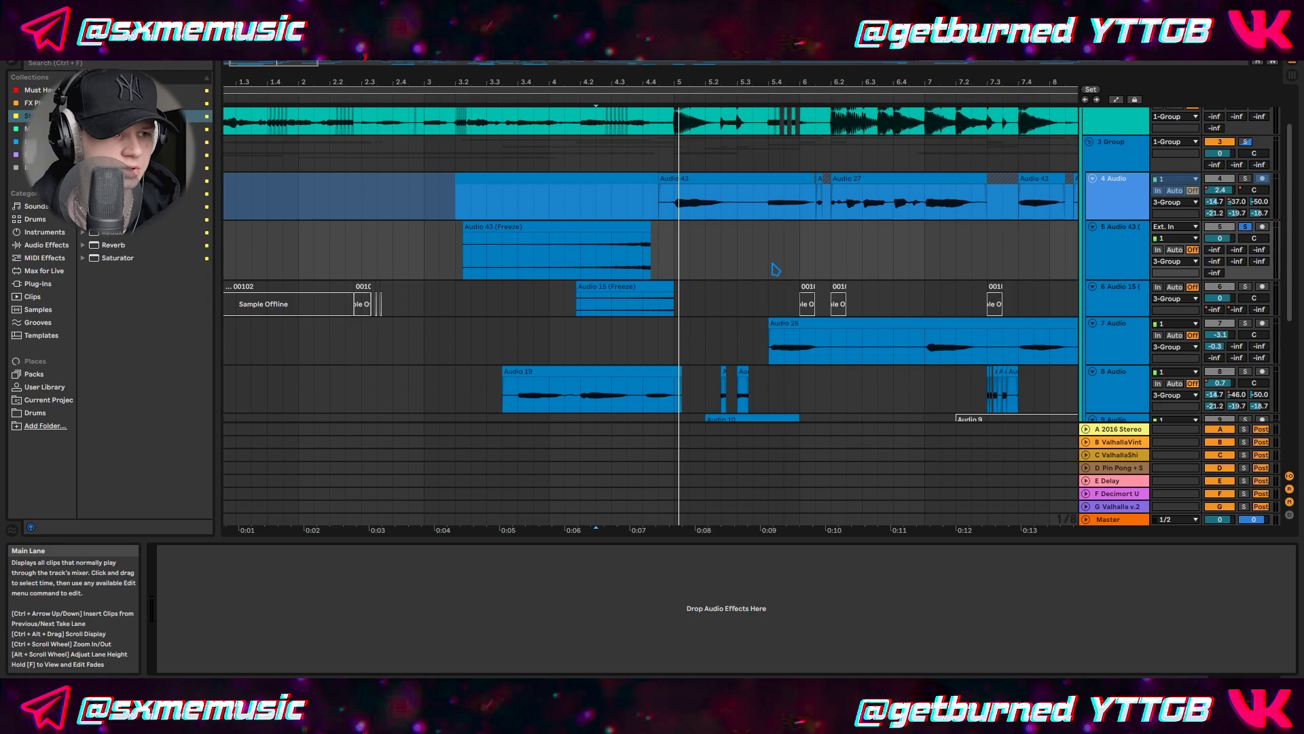
drag(770, 269, 406, 267)
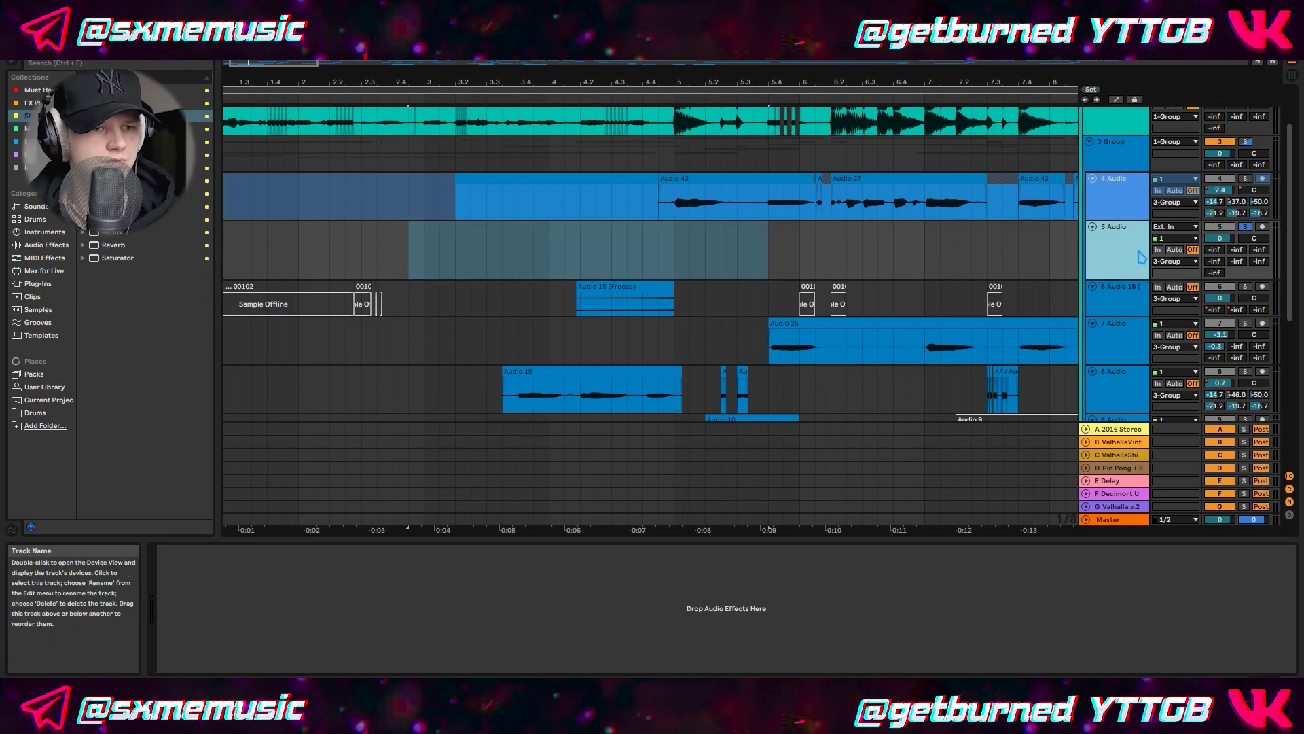
Unfreeze the 4 Audio track and clear the selection on it.
click(1114, 209)
right_click(1112, 212)
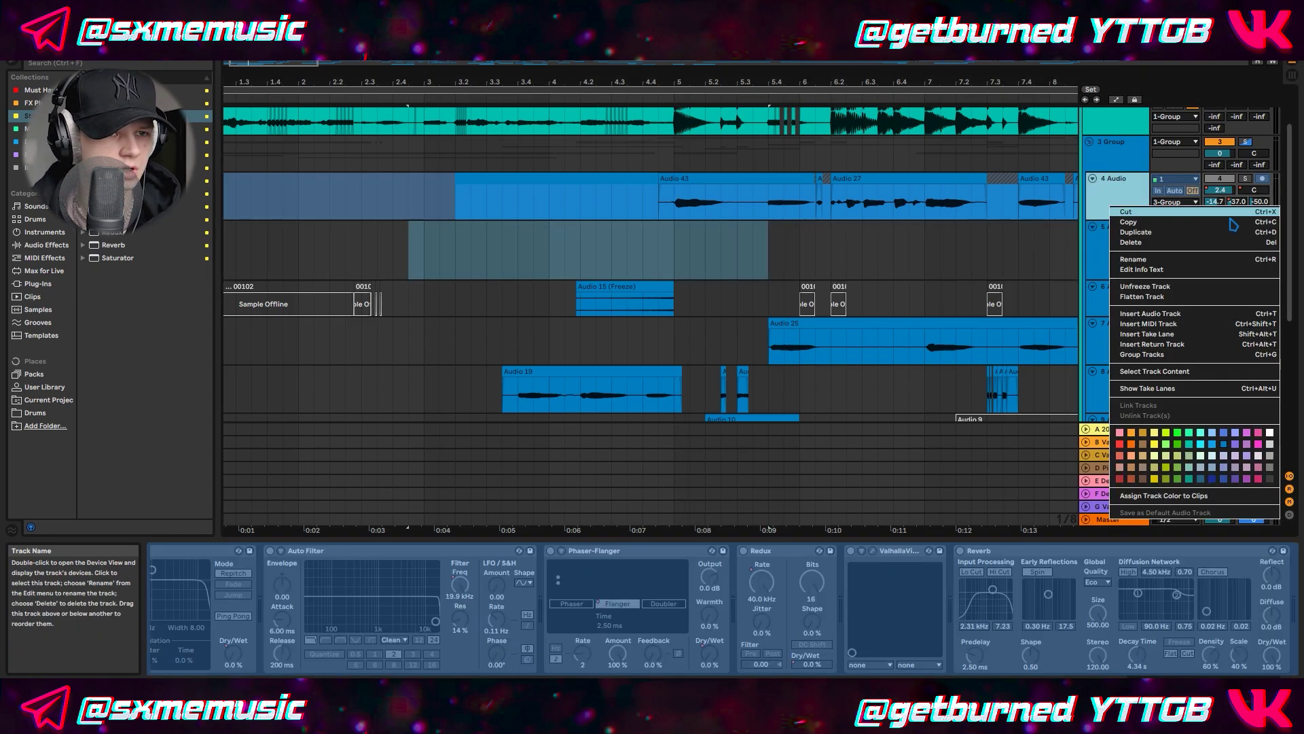
click(1168, 287)
click(597, 198)
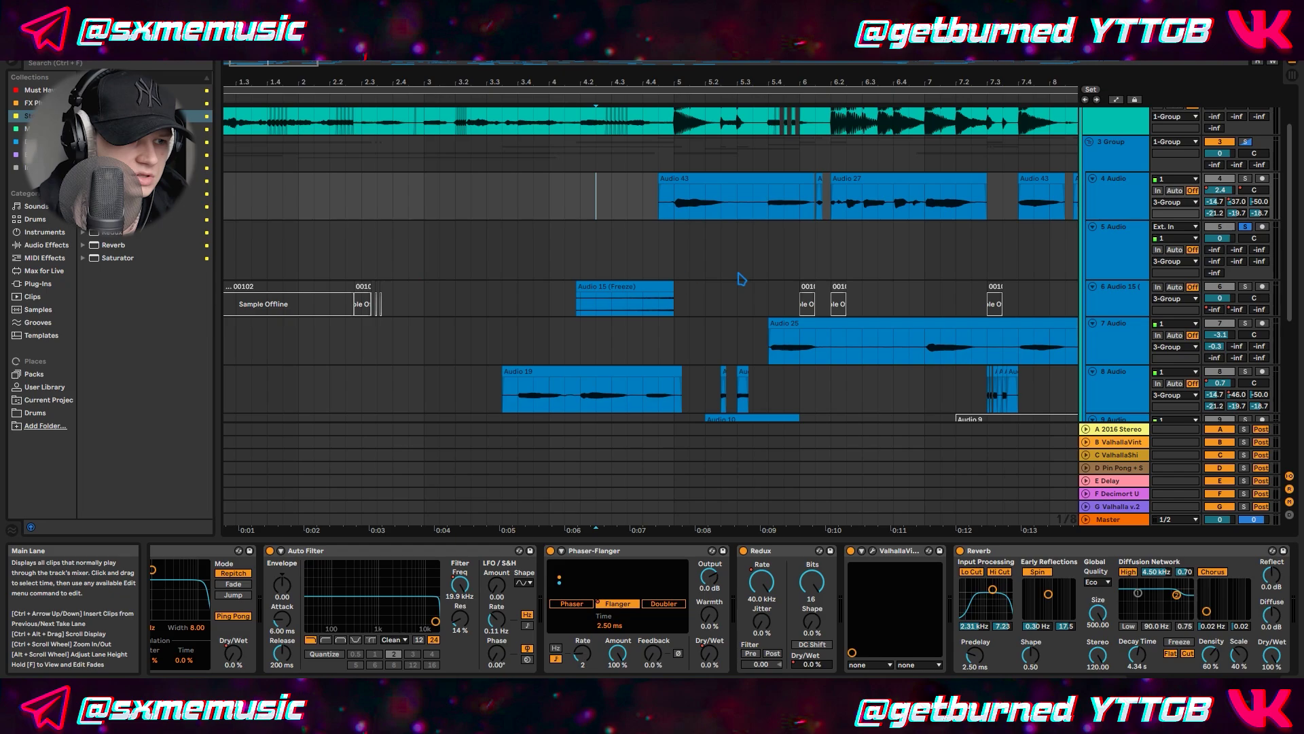
Remove the Reverb from 4 Audio and play the soloed track from just before bar 7.
scroll(715, 243, down, 3)
scroll(809, 261, down, 2)
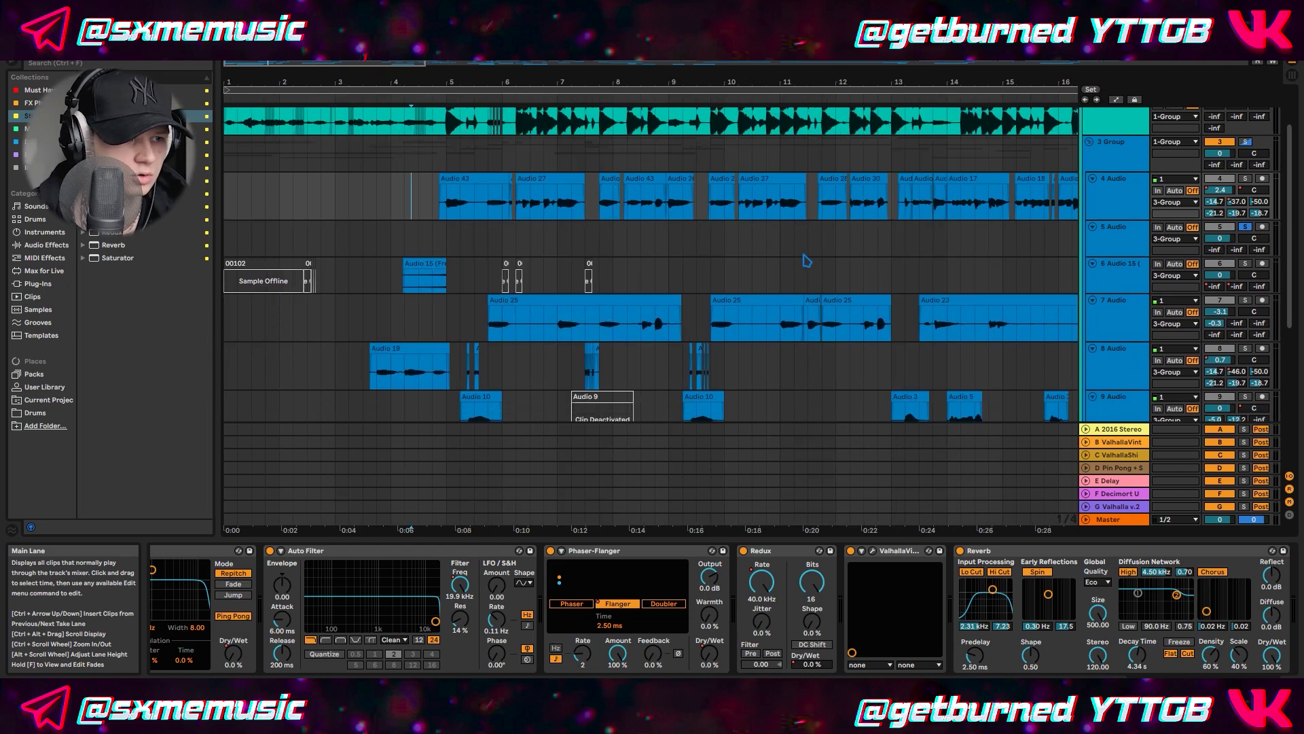
scroll(572, 225, up, 3)
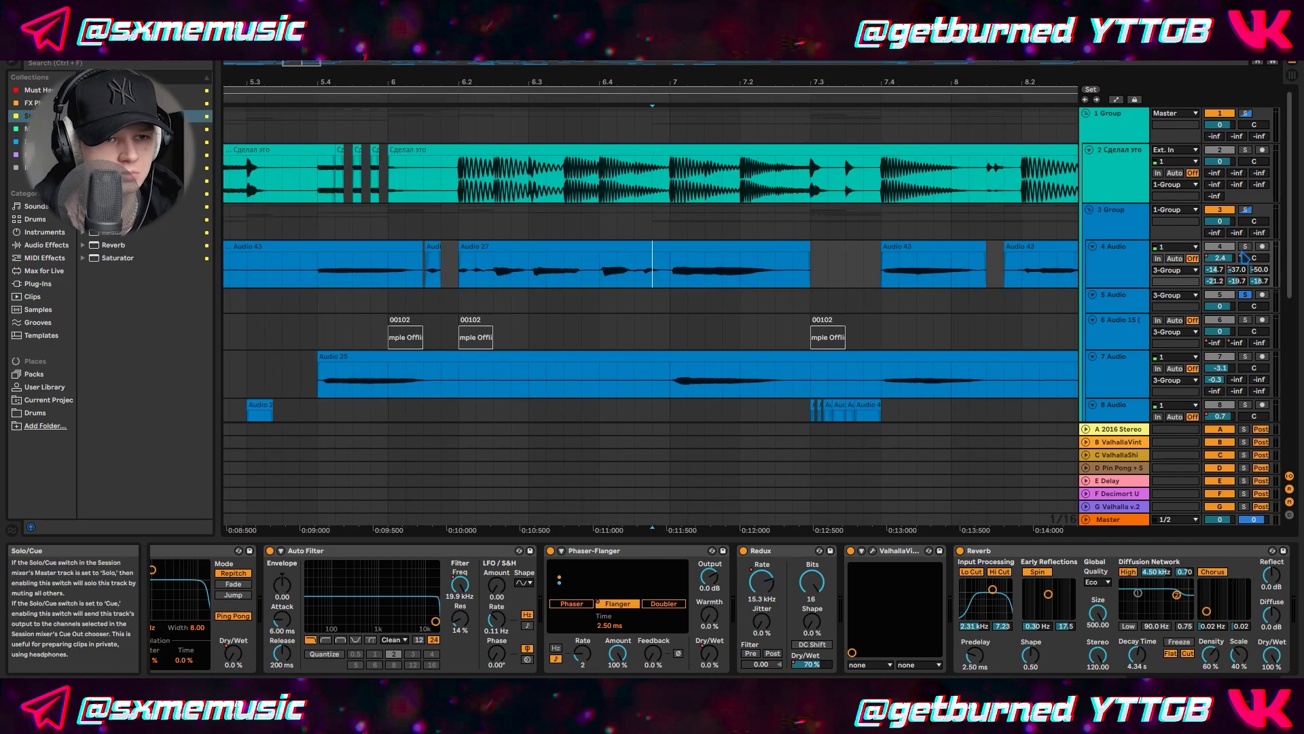
click(1245, 247)
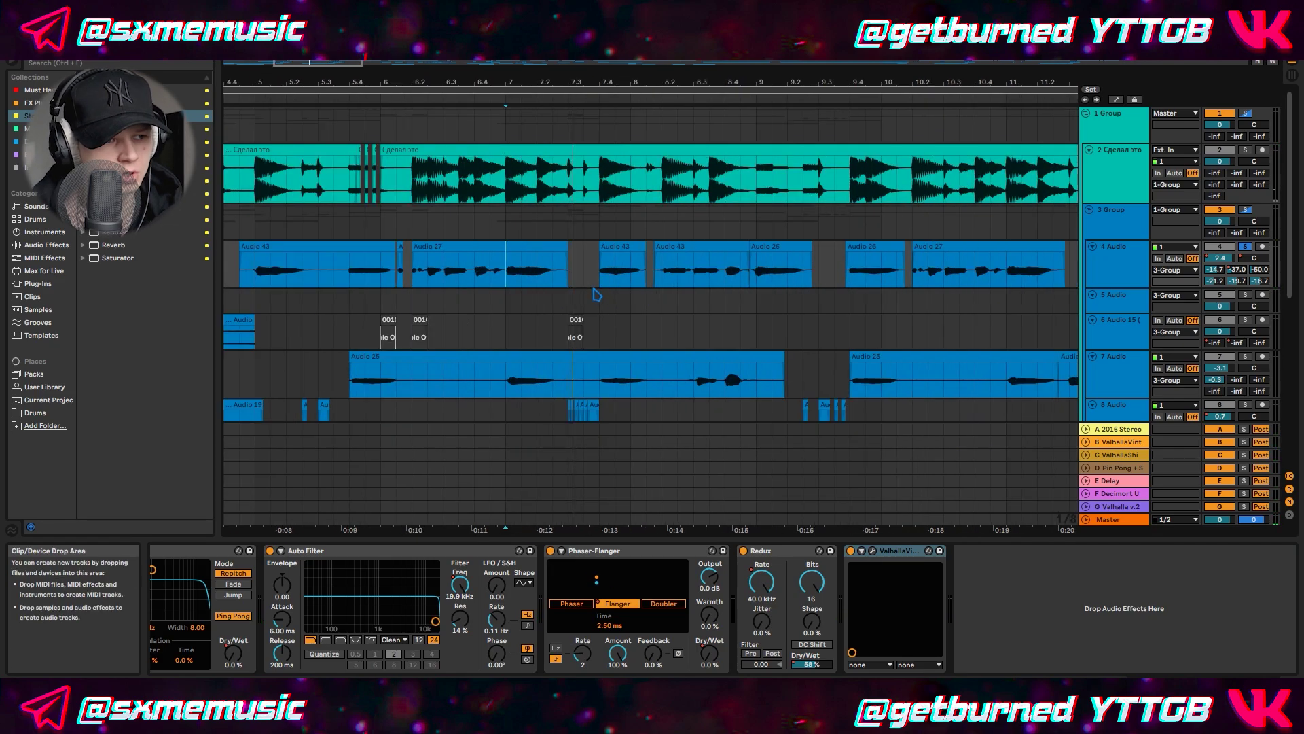
click(491, 268)
key(space)
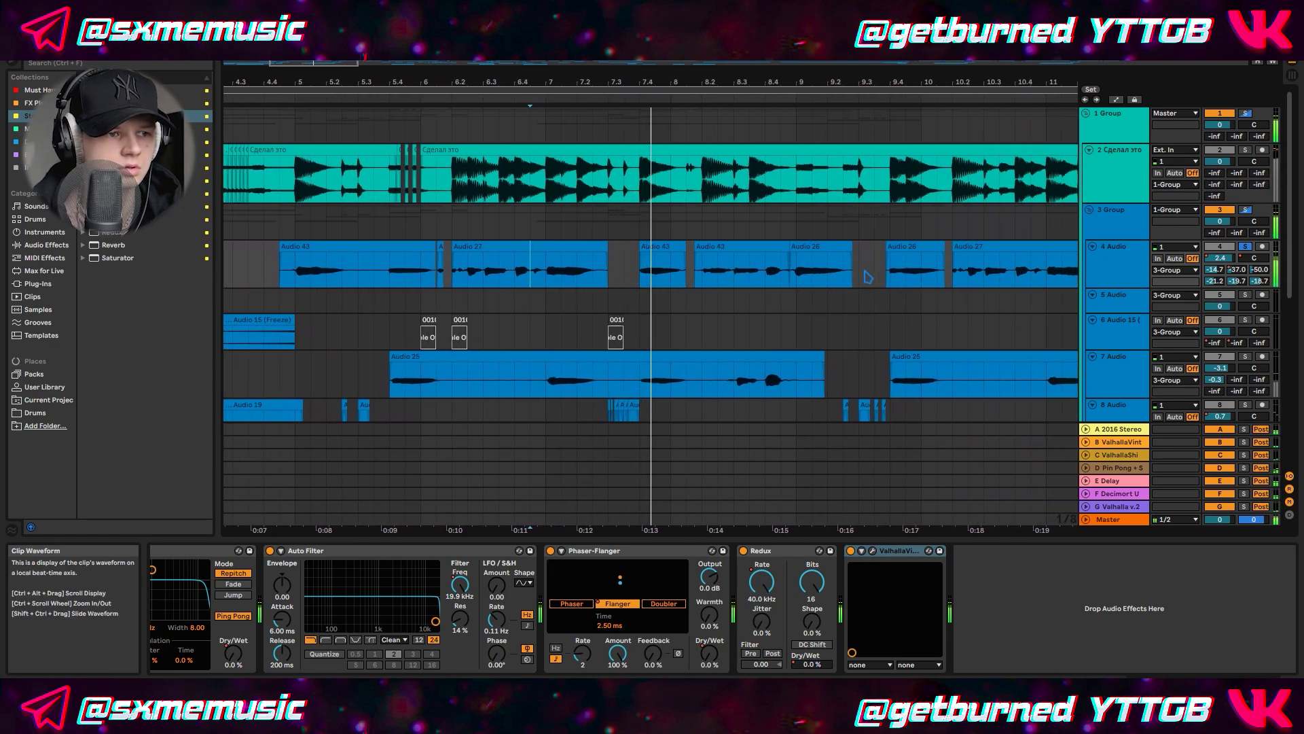
key(space)
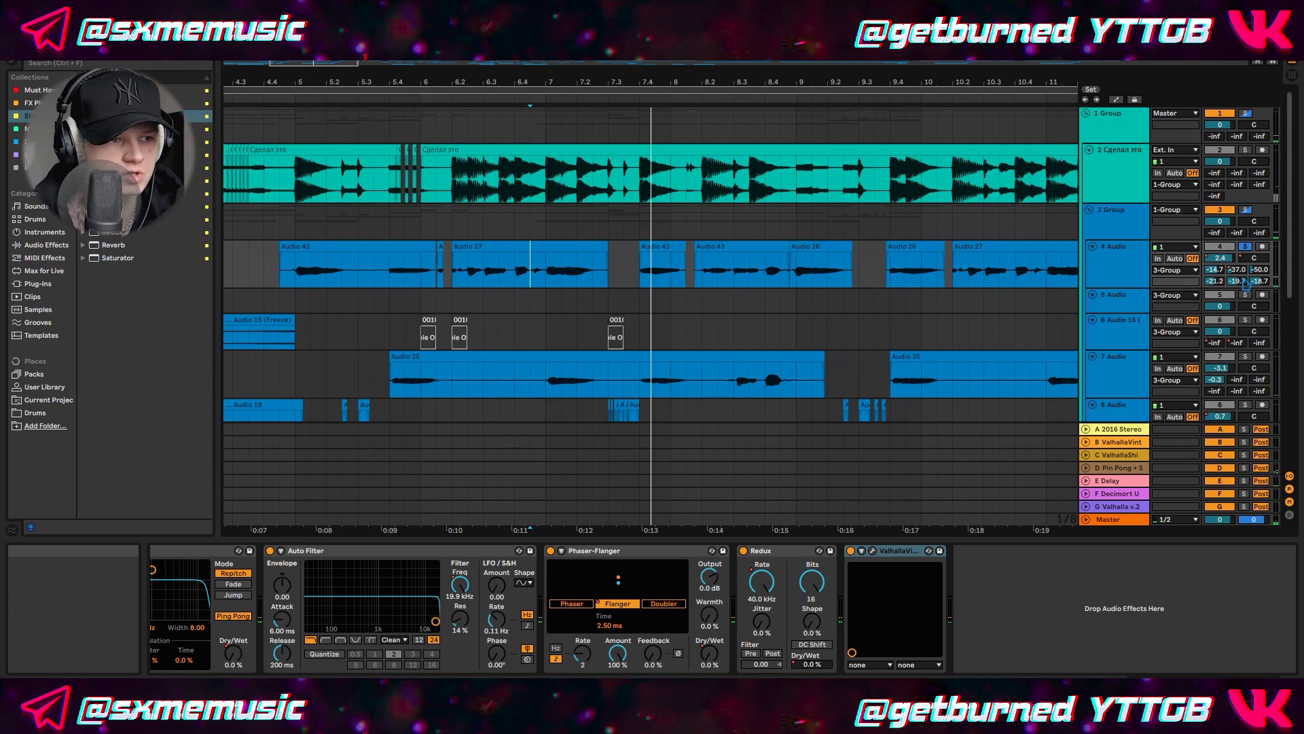
Add a Reverb at the end of 4 Audio's chain with Lo Cut on, input filter at 2.31 kHz and Decay Time 2.01 s.
scroll(564, 256, up, 5)
click(458, 271)
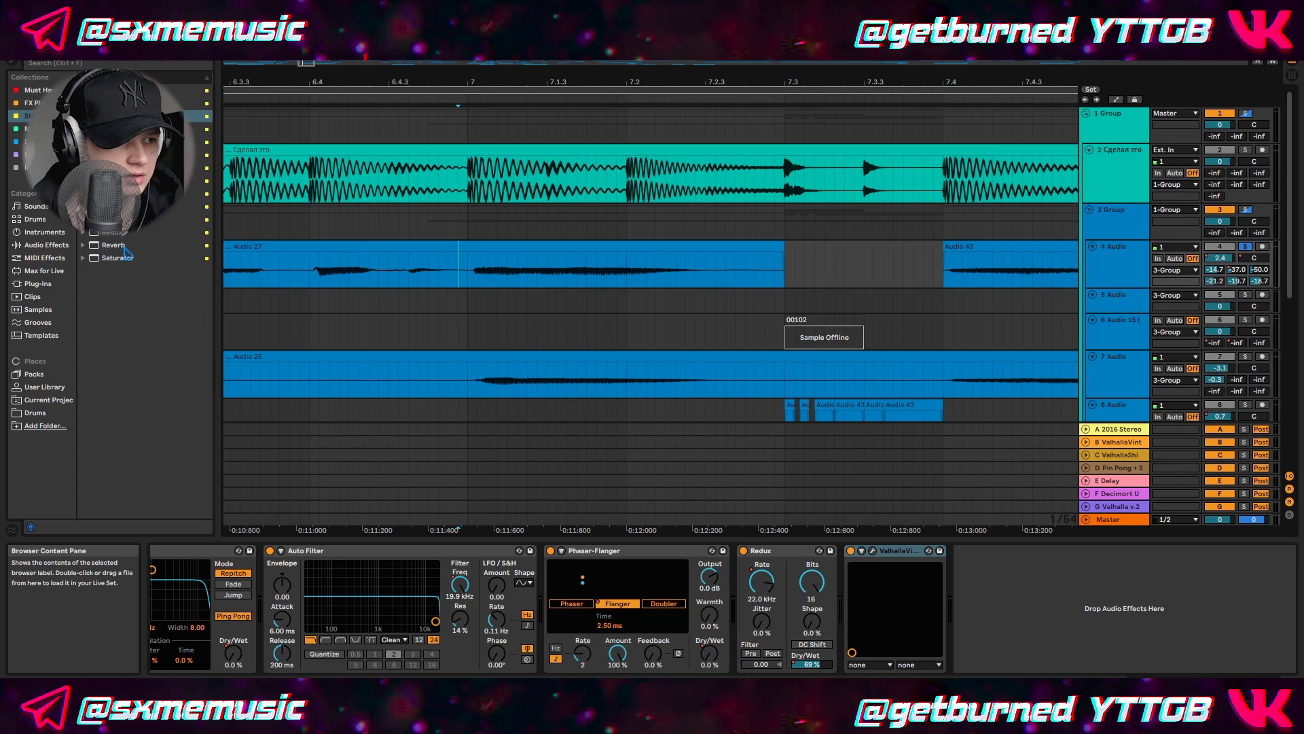
drag(122, 246, 1032, 586)
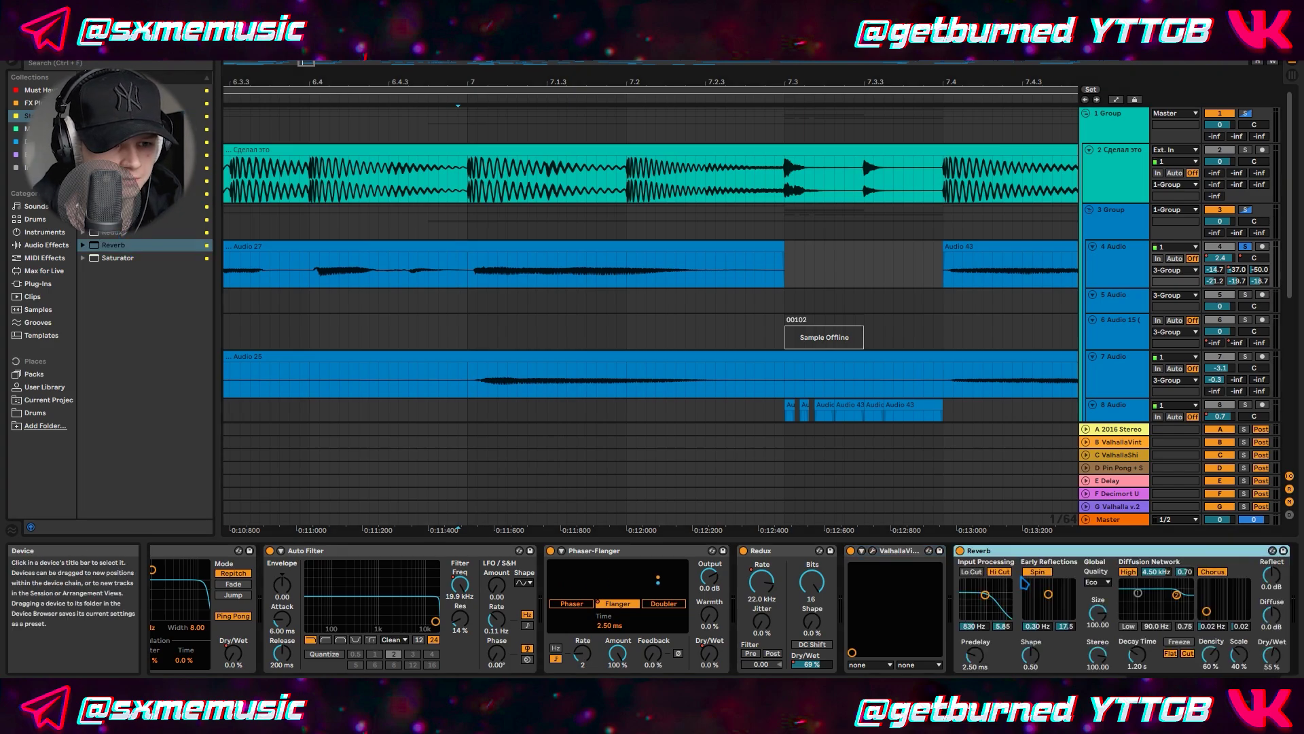
drag(1136, 654, 1137, 646)
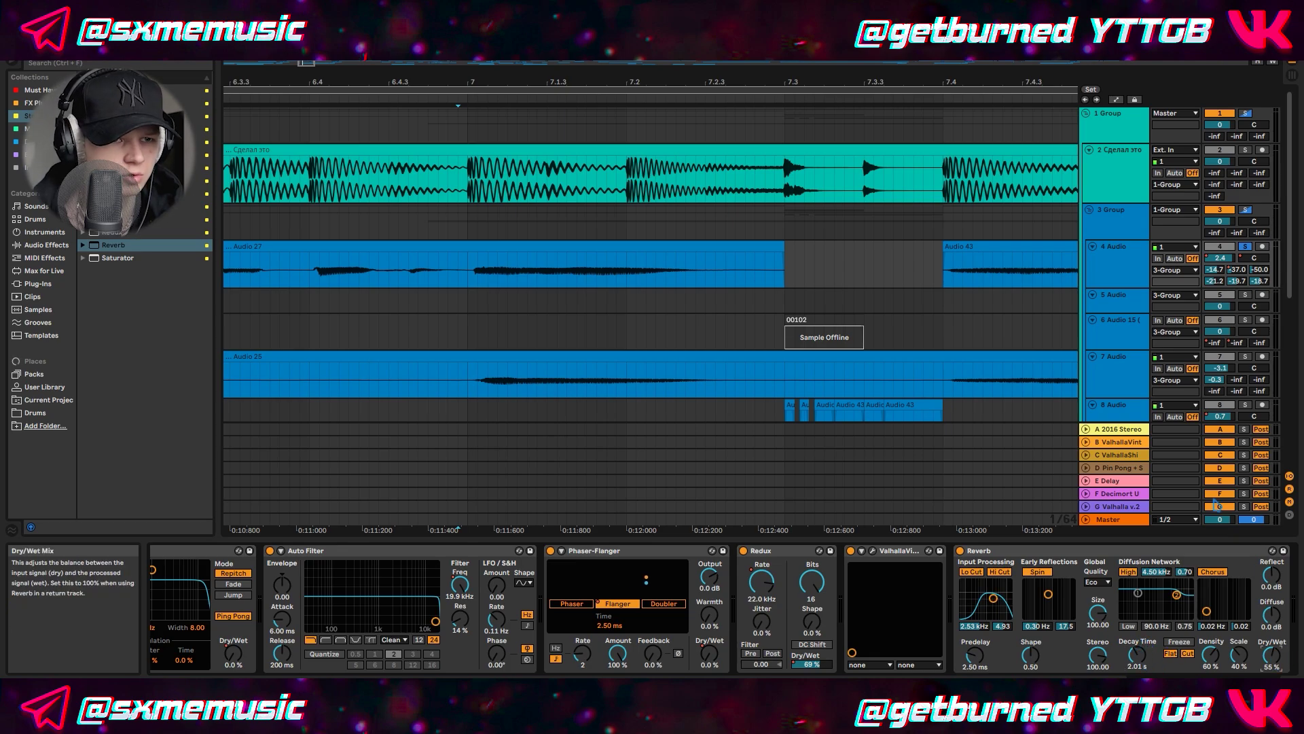
Automate the Reverb's Dry/Wet on 4 Audio to rise around bar 7.2, hold past 7.3, and fall back by 7.4.
click(1116, 99)
mouse_move(626, 270)
mouse_down()
mouse_move(654, 286)
mouse_move(638, 281)
mouse_move(656, 270)
mouse_up()
click(947, 269)
mouse_move(952, 269)
mouse_down()
mouse_move(953, 287)
mouse_move(944, 269)
mouse_move(784, 270)
mouse_move(815, 271)
mouse_up()
Play the end of the Audio 27 clip to hear the automated Reverb tail, starting from before bar 7.
click(461, 274)
key(space)
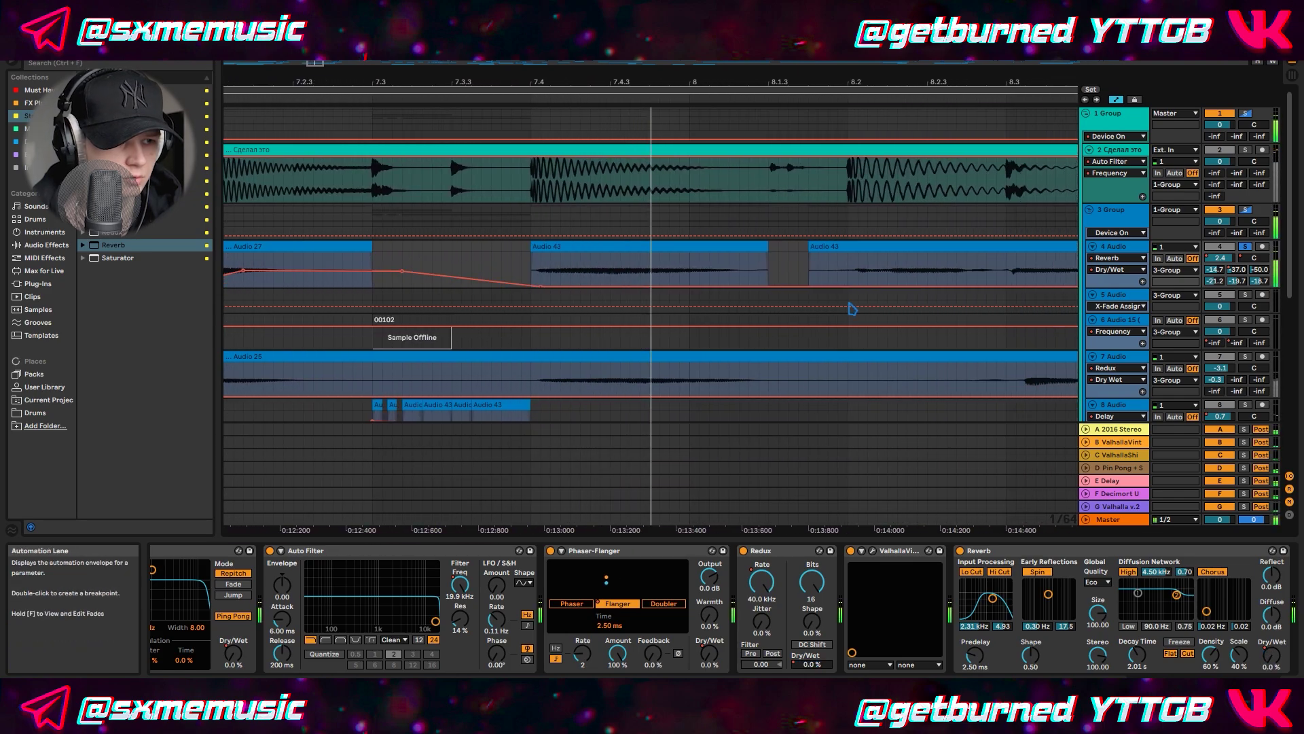
key(space)
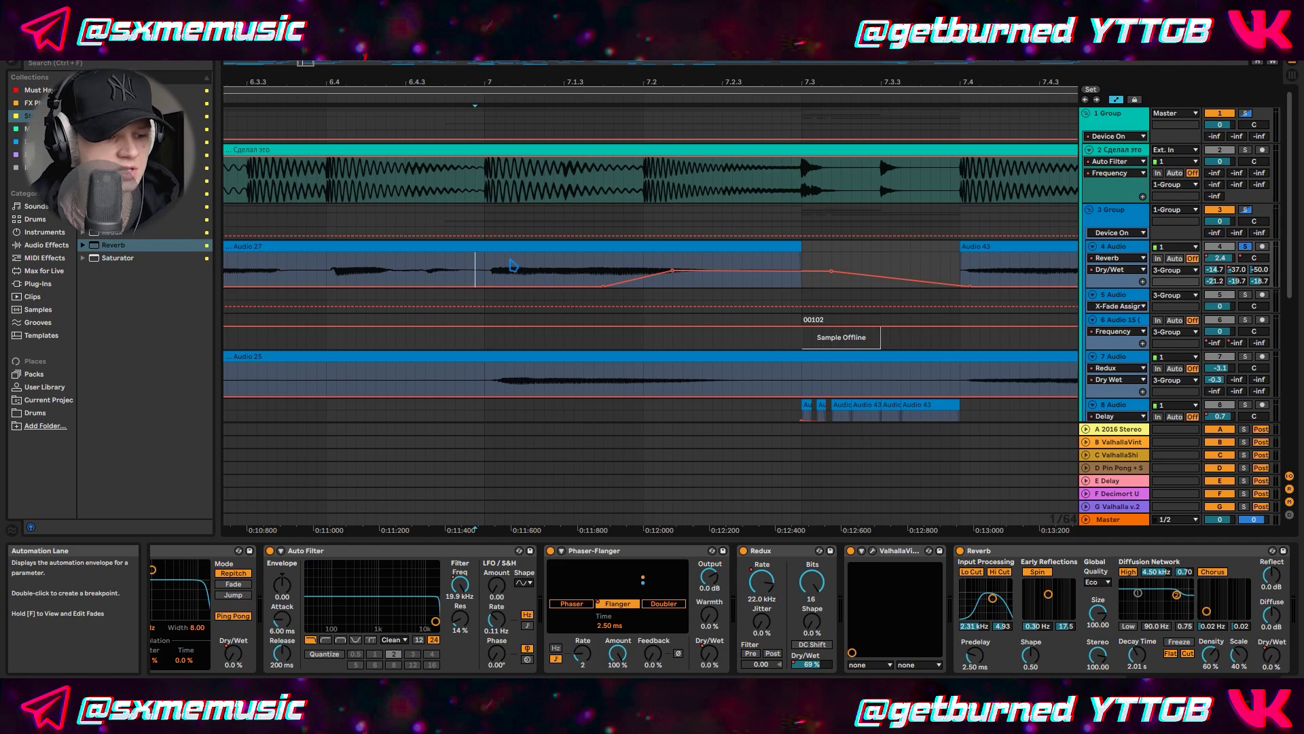
click(360, 268)
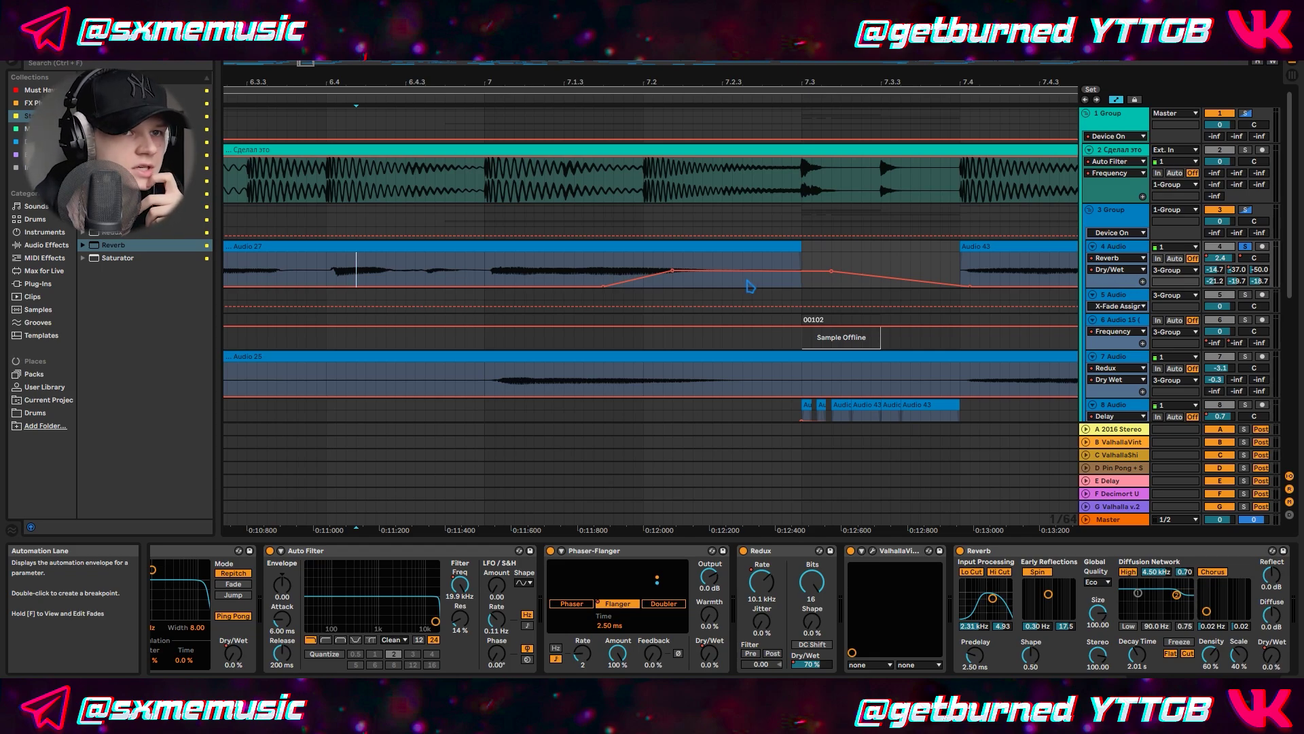
key(space)
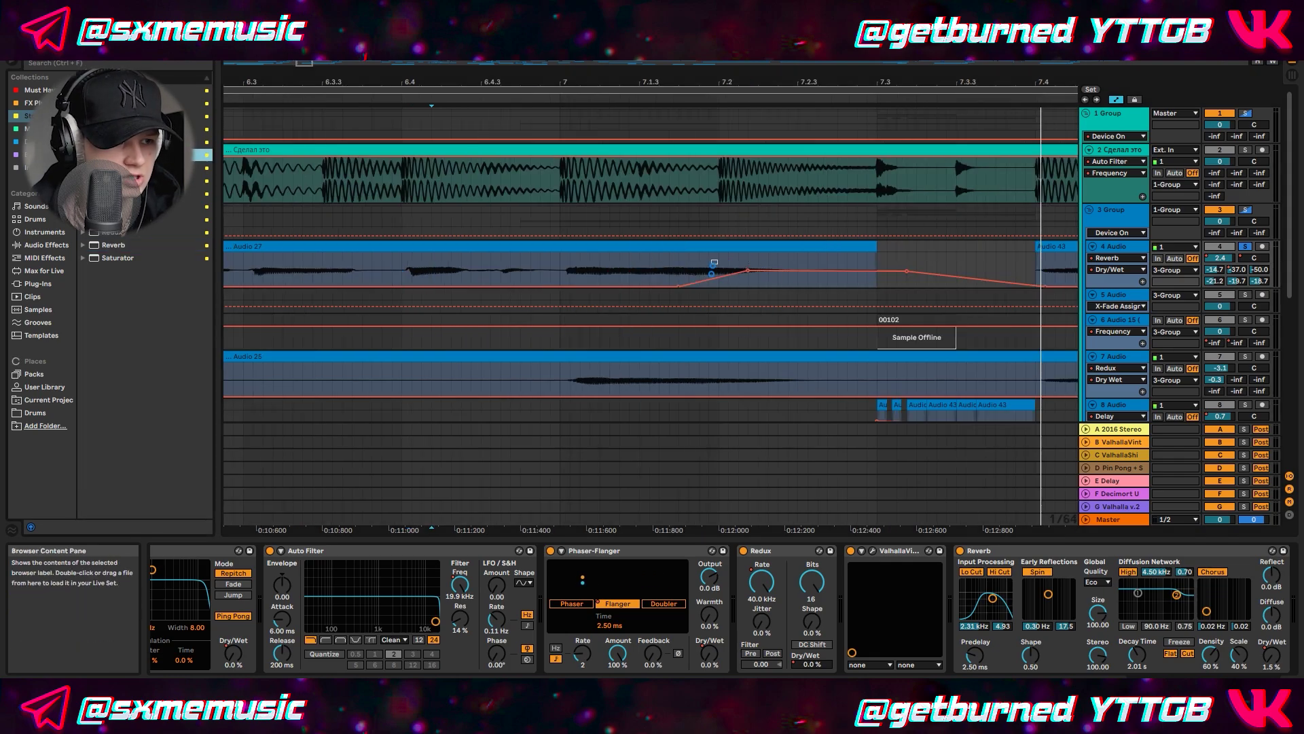
Add a Delay after the Reverb with both channels at 2 sixteenths, filter at 1.80 kHz and Width 3.18.
drag(644, 292, 714, 263)
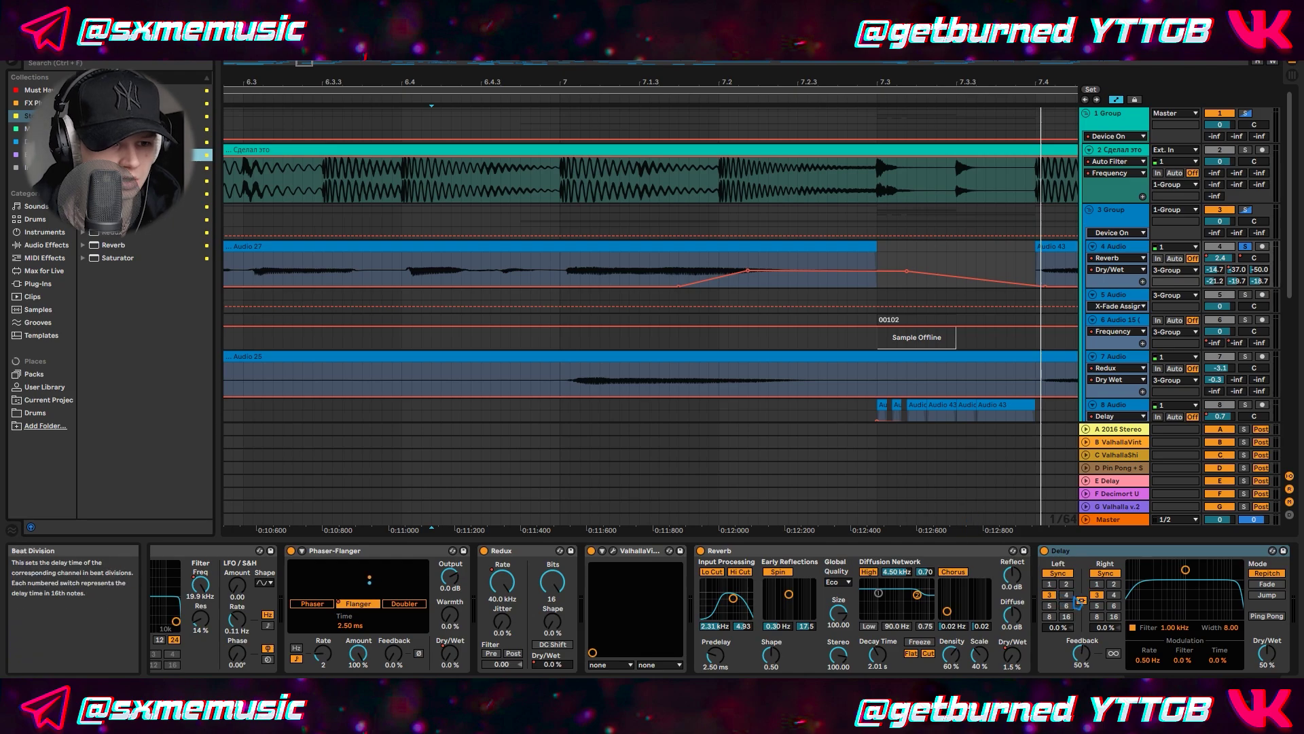
click(1066, 585)
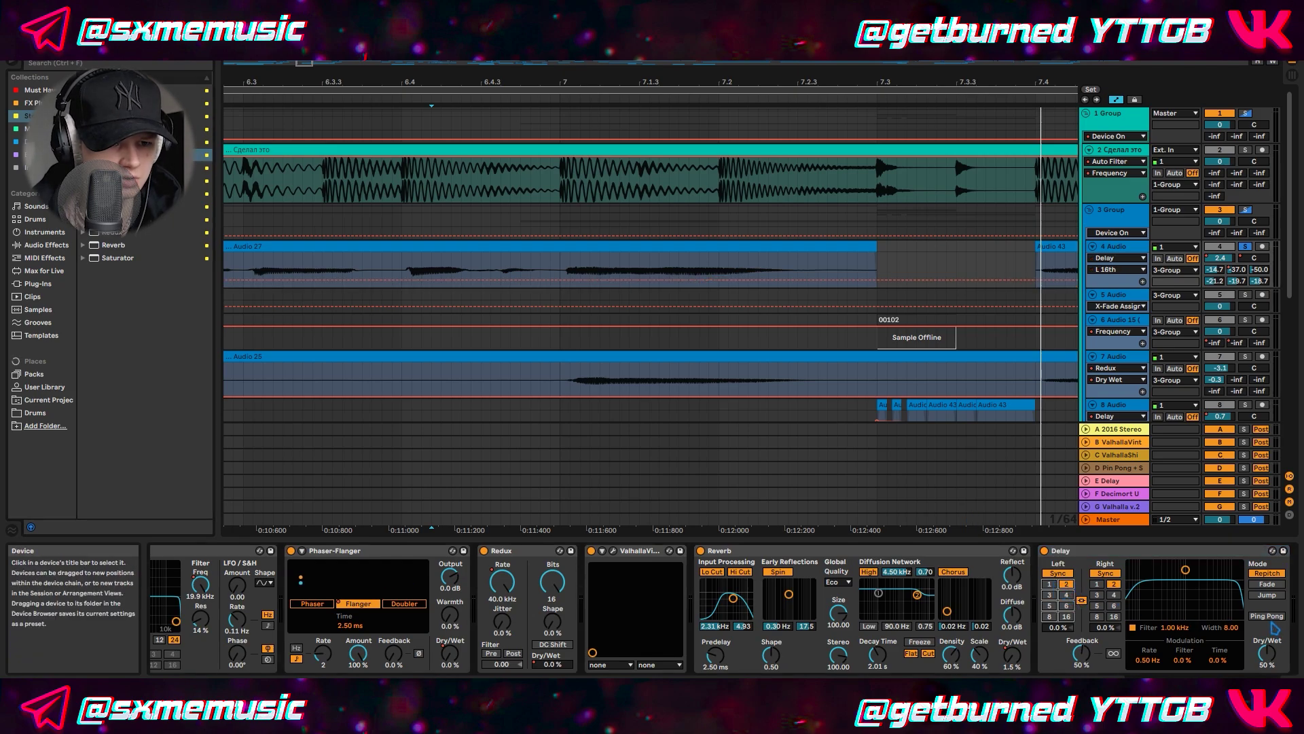
drag(1185, 569, 1197, 600)
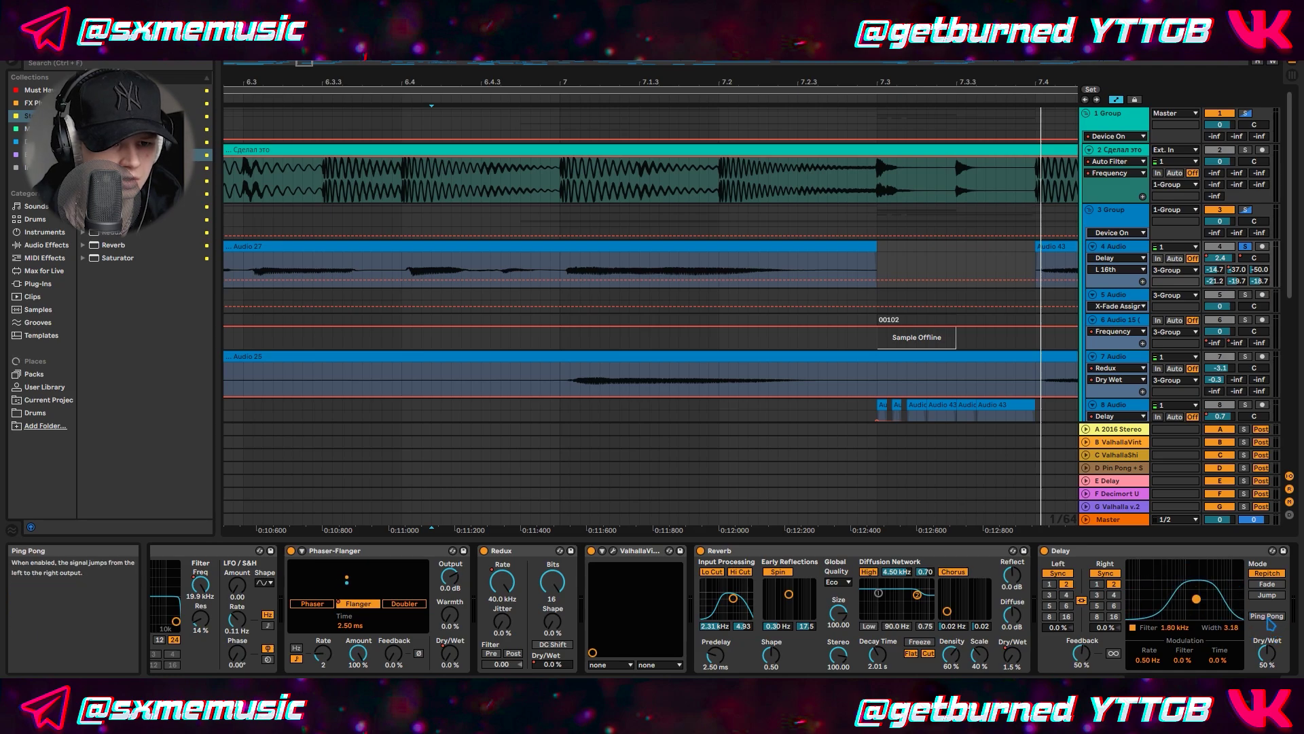
Automate the Delay's Dry/Wet to rise just after bar 7.2 and drop to 0 % at bar 7.4, playing the passage.
click(1268, 656)
drag(593, 269, 591, 286)
drag(732, 283, 741, 274)
key(space)
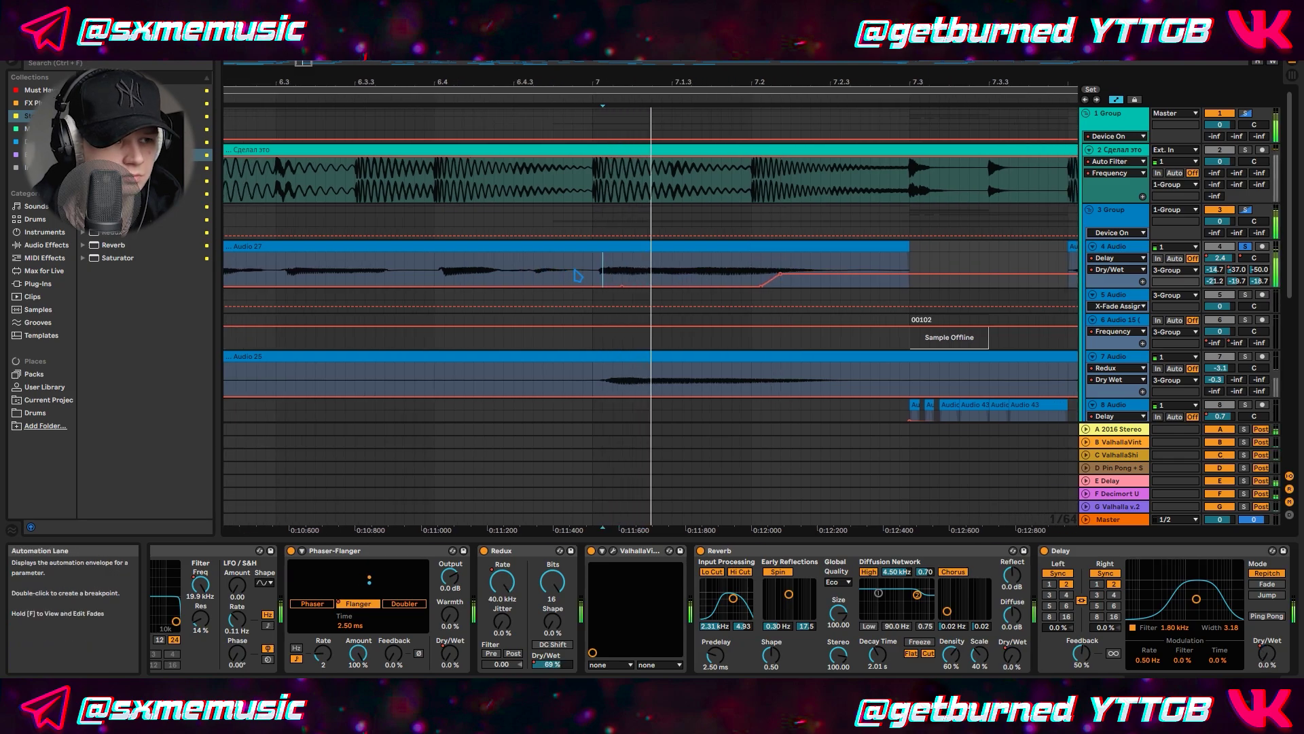
drag(651, 276, 653, 281)
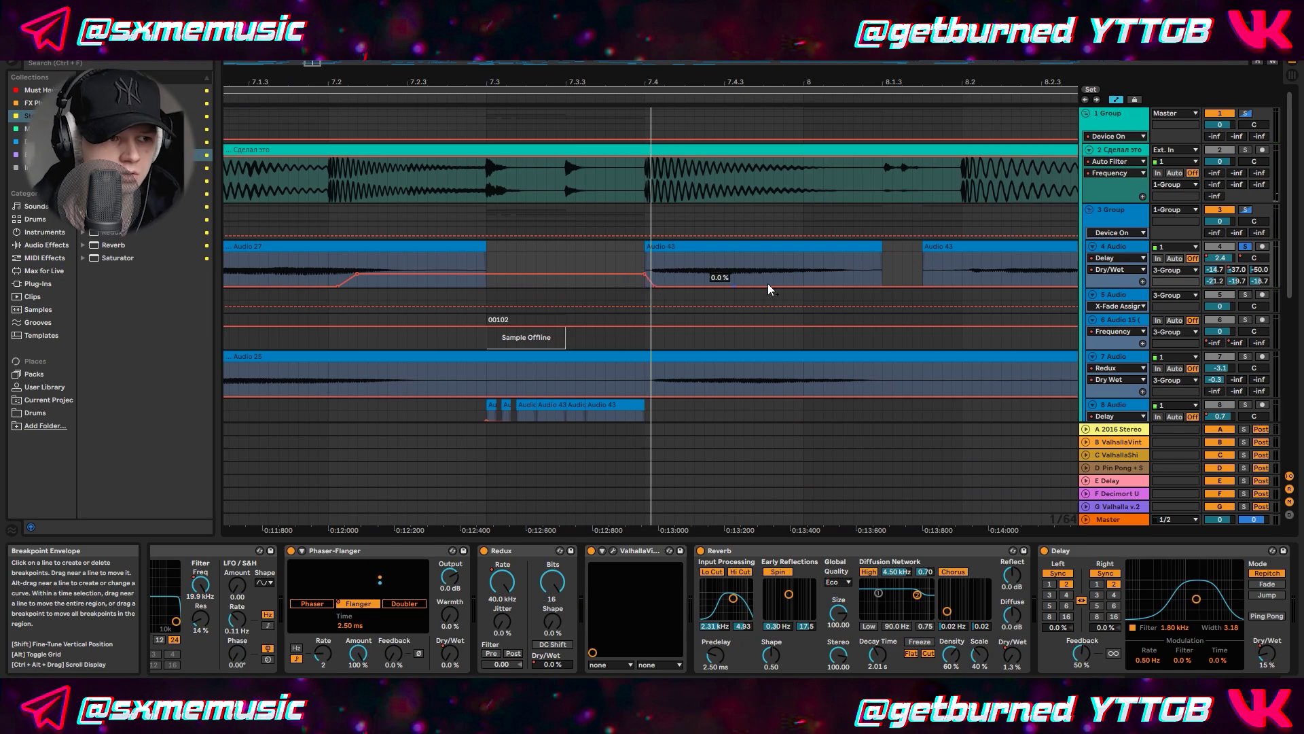
Turn off the Reverb on 4 Audio and play the end of the Audio 27 clip with only the Delay.
scroll(815, 280, down, 5)
click(697, 270)
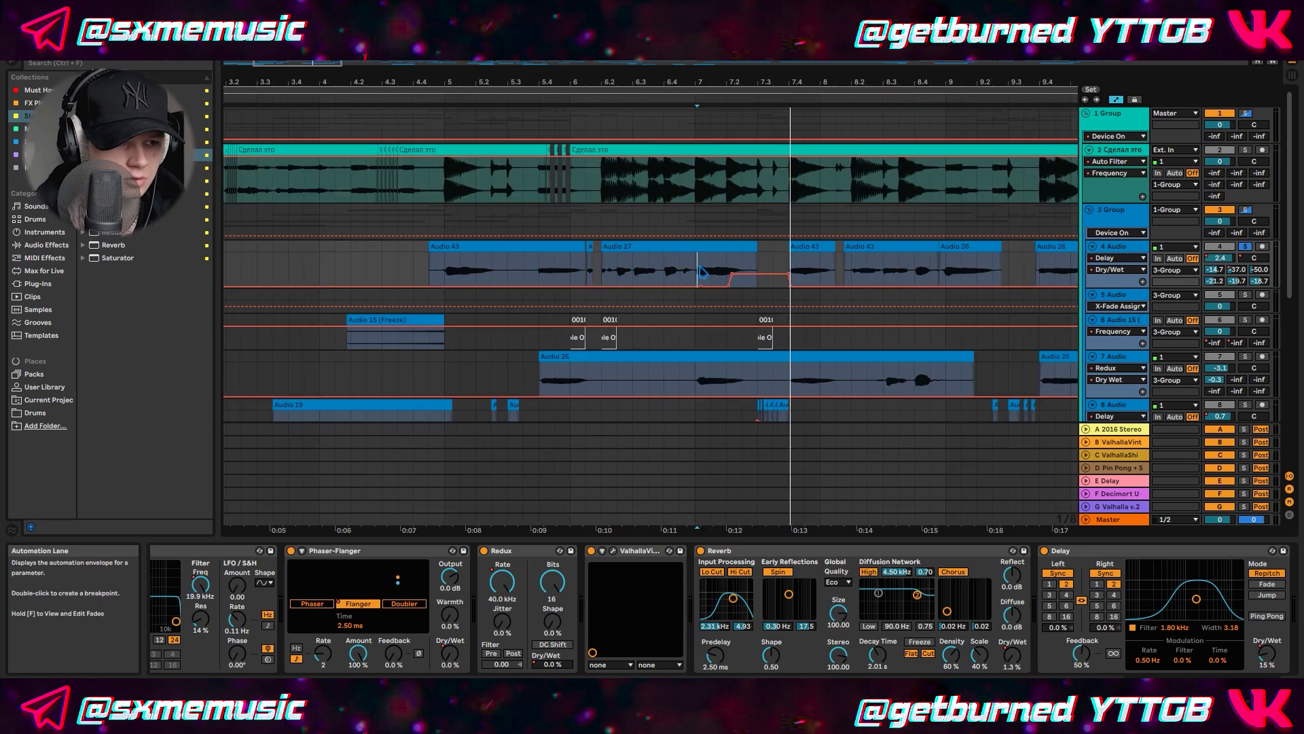
click(701, 551)
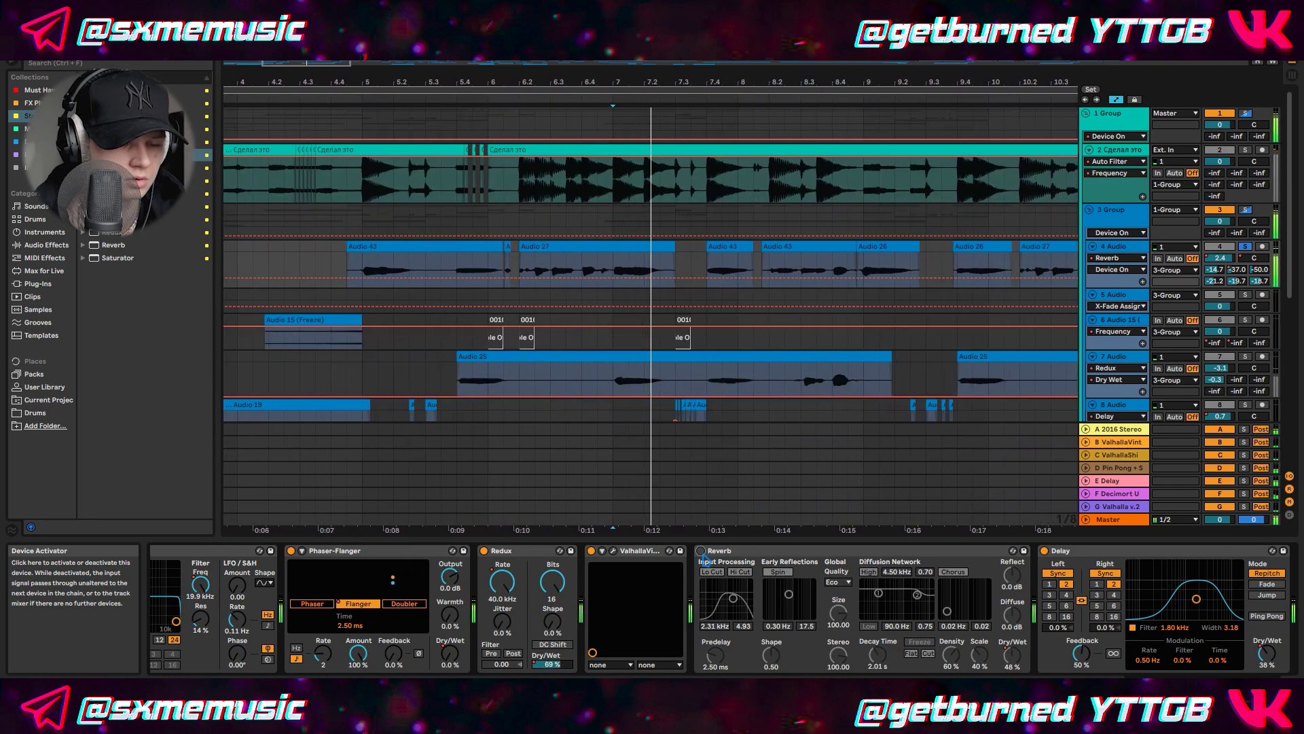
key(space)
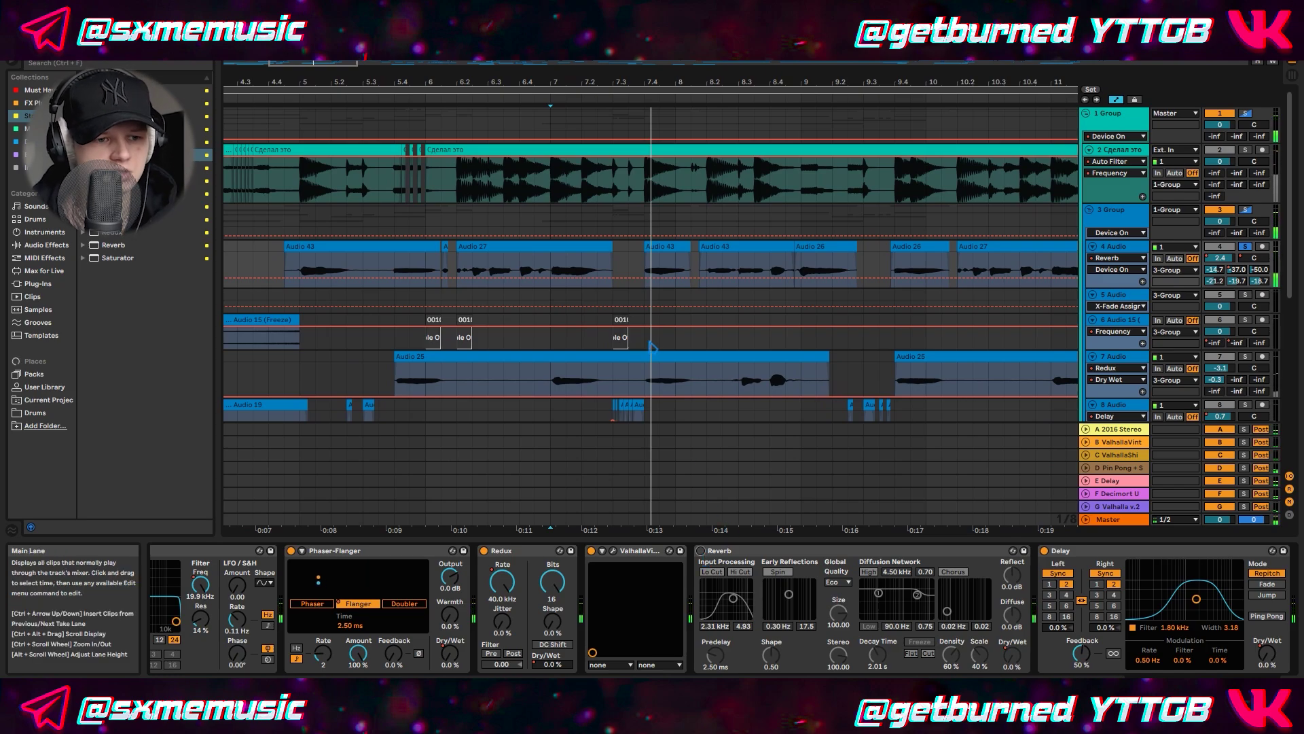
Delete the Reverb and the Delay from the 4 Audio track.
click(953, 549)
click(1128, 552)
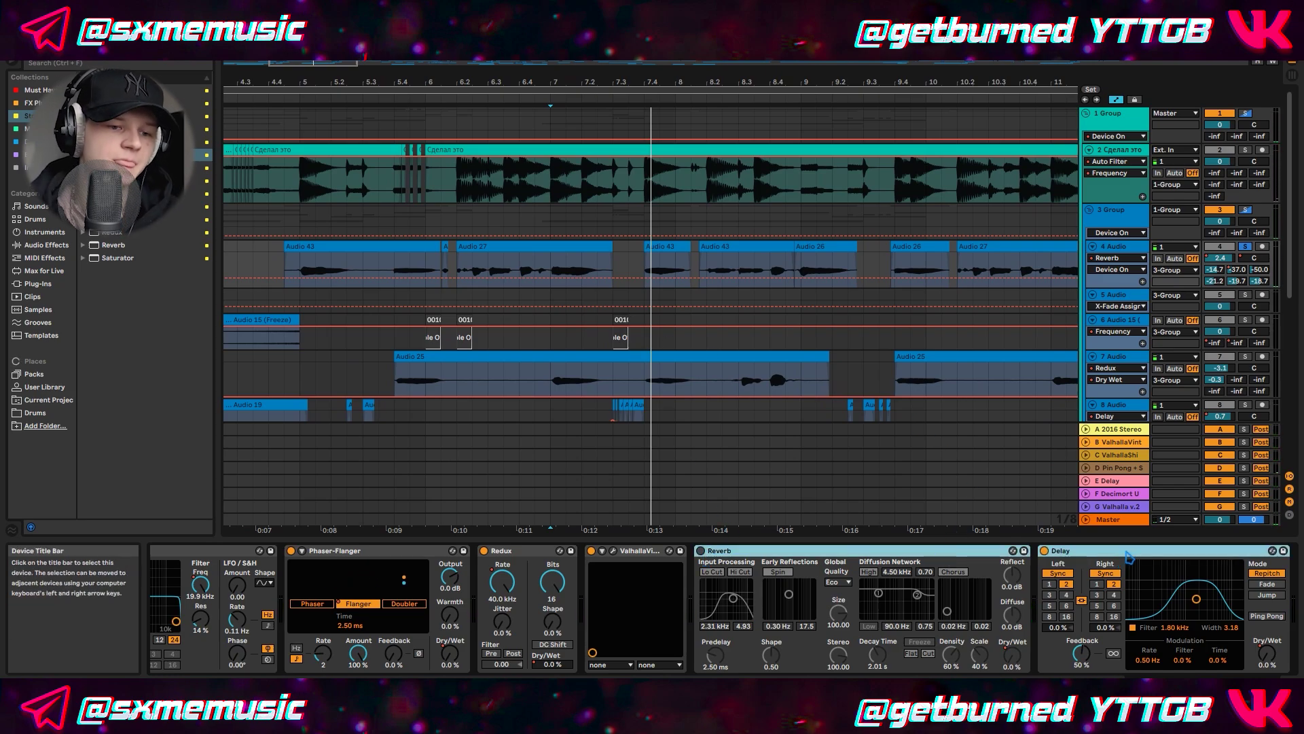
key(Delete)
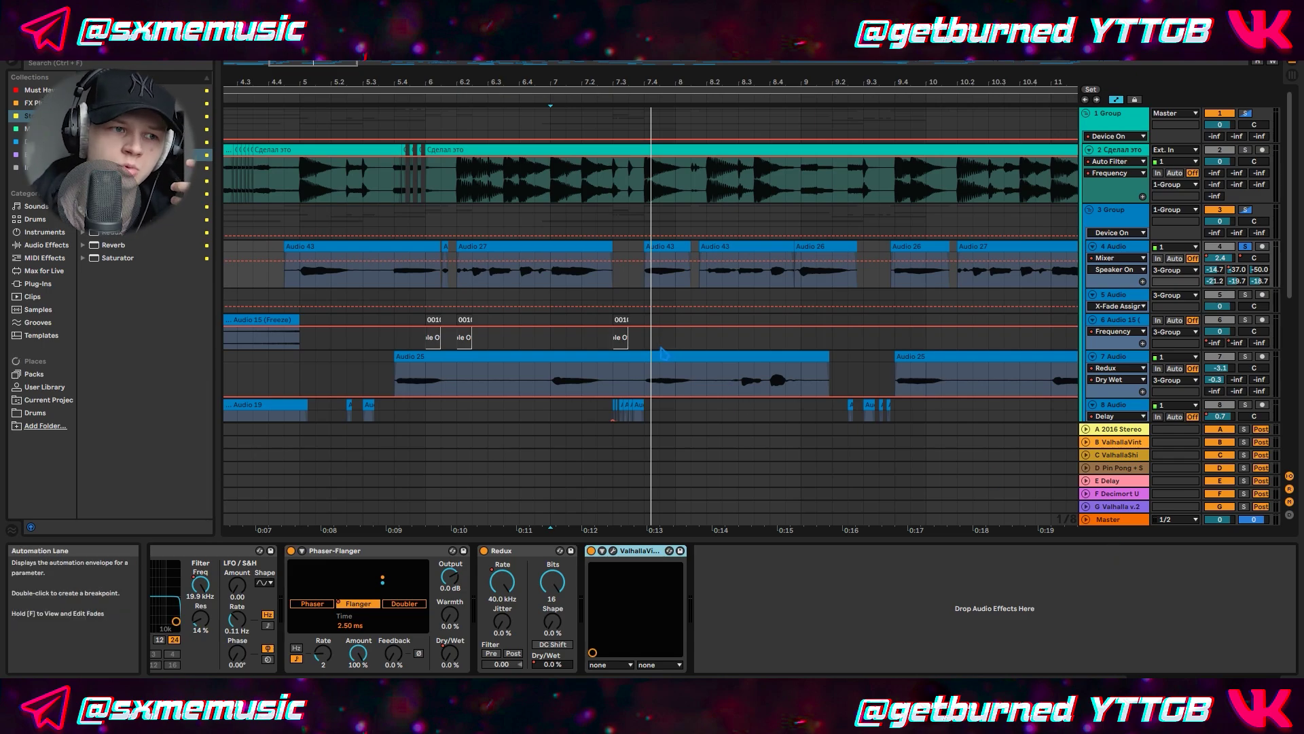
Play the soloed 4 Audio track from around bar 8 and place the insert marker just before bar 8.4.
key(space)
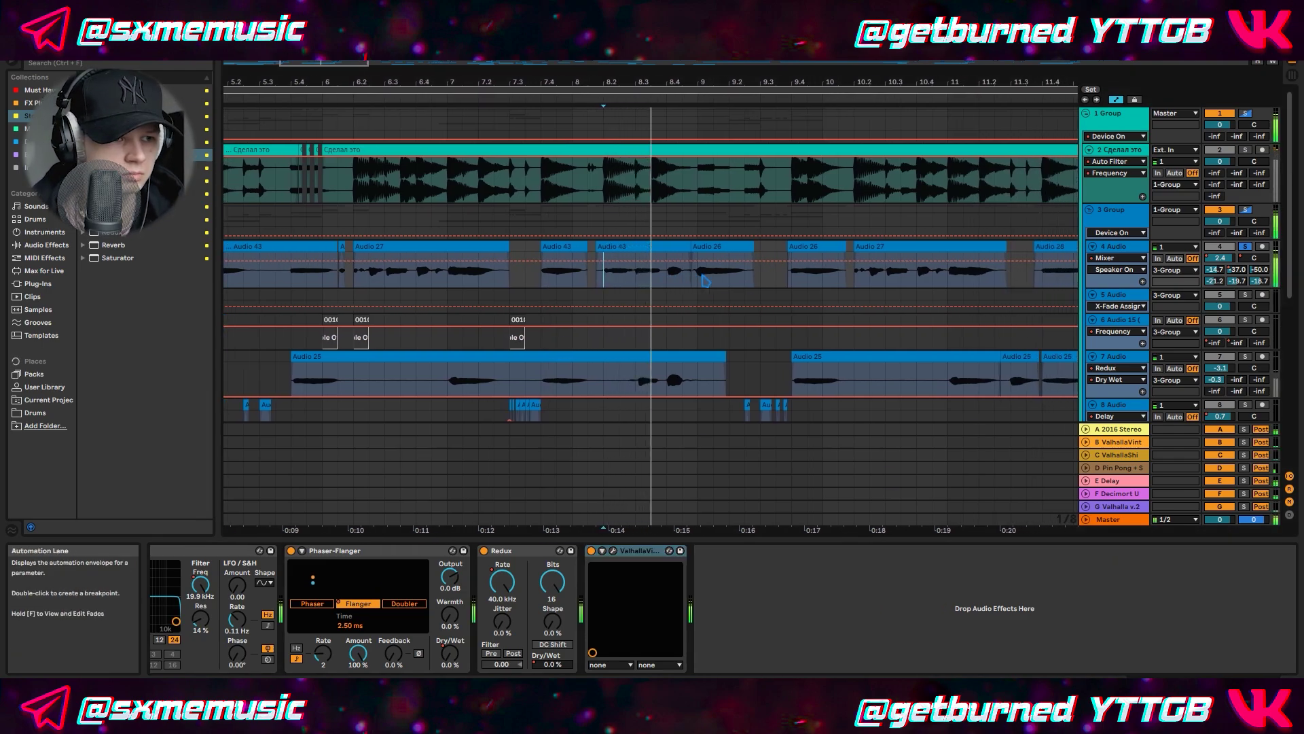
key(space)
scroll(625, 280, up, 4)
click(577, 278)
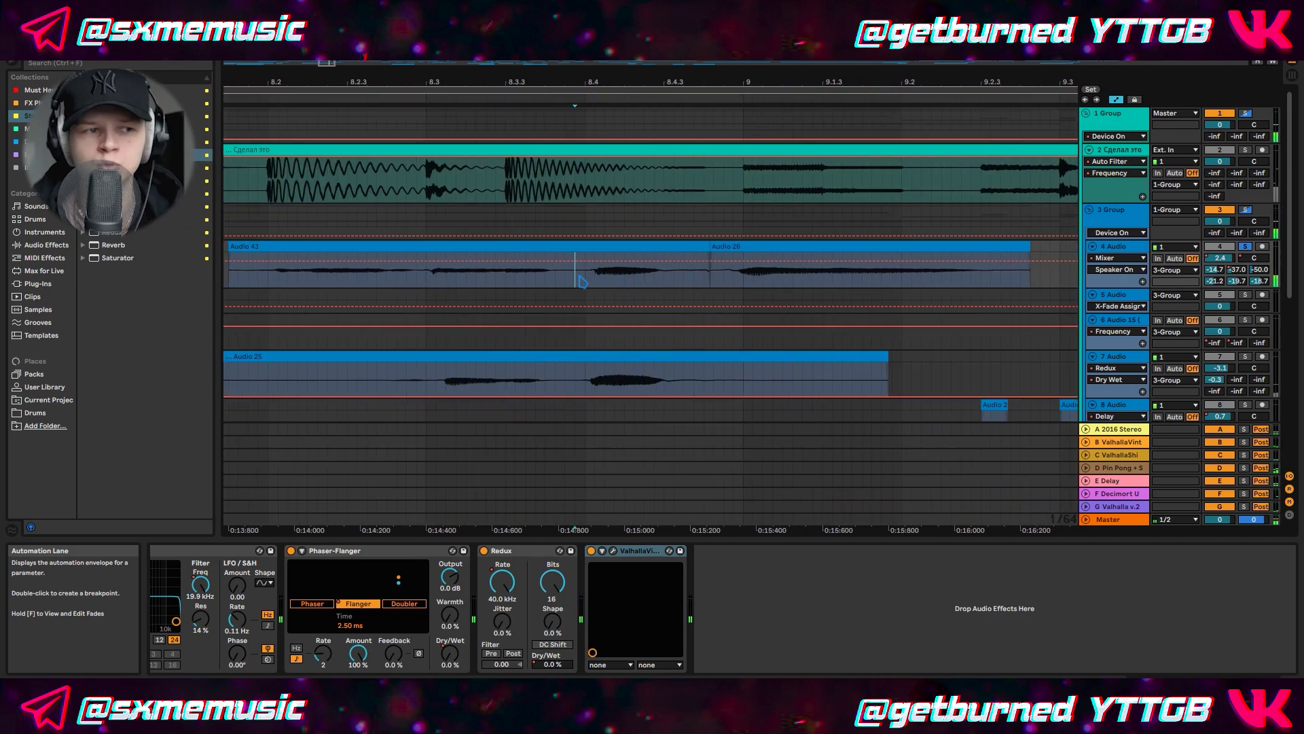
scroll(608, 284, down, 2)
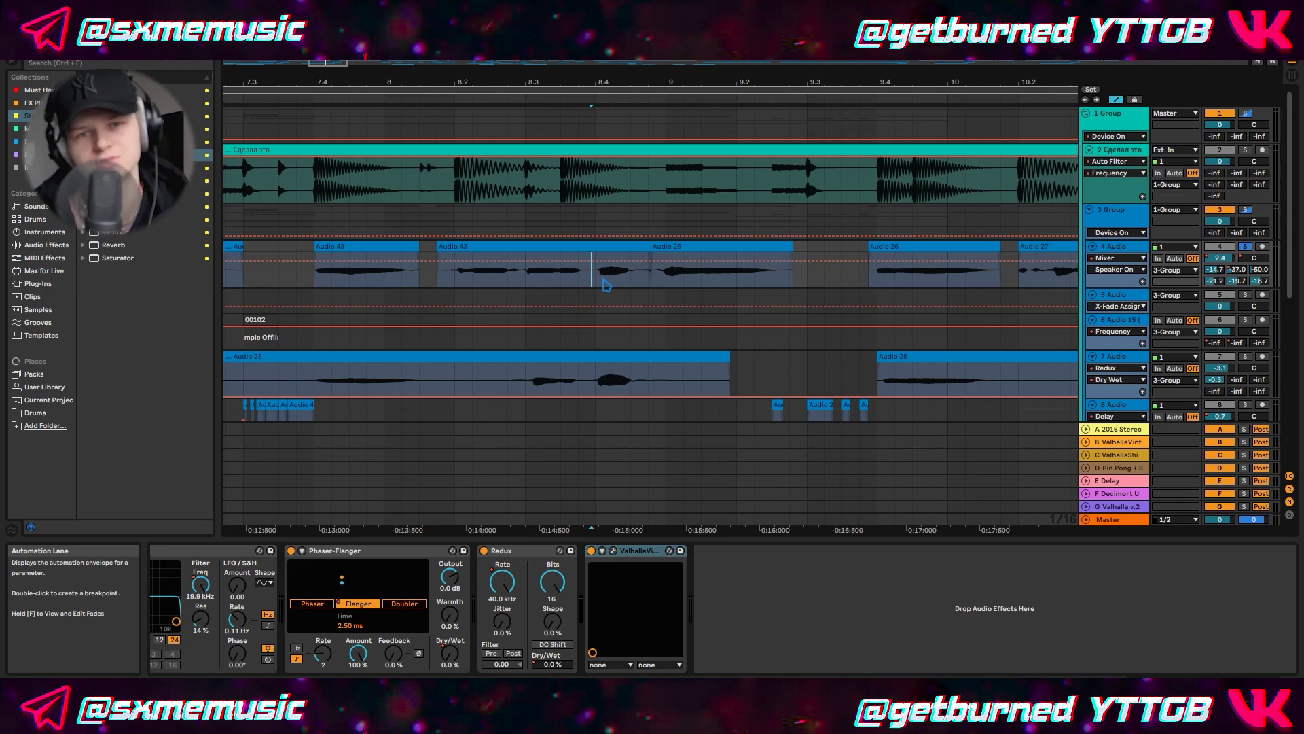
scroll(604, 280, down, 4)
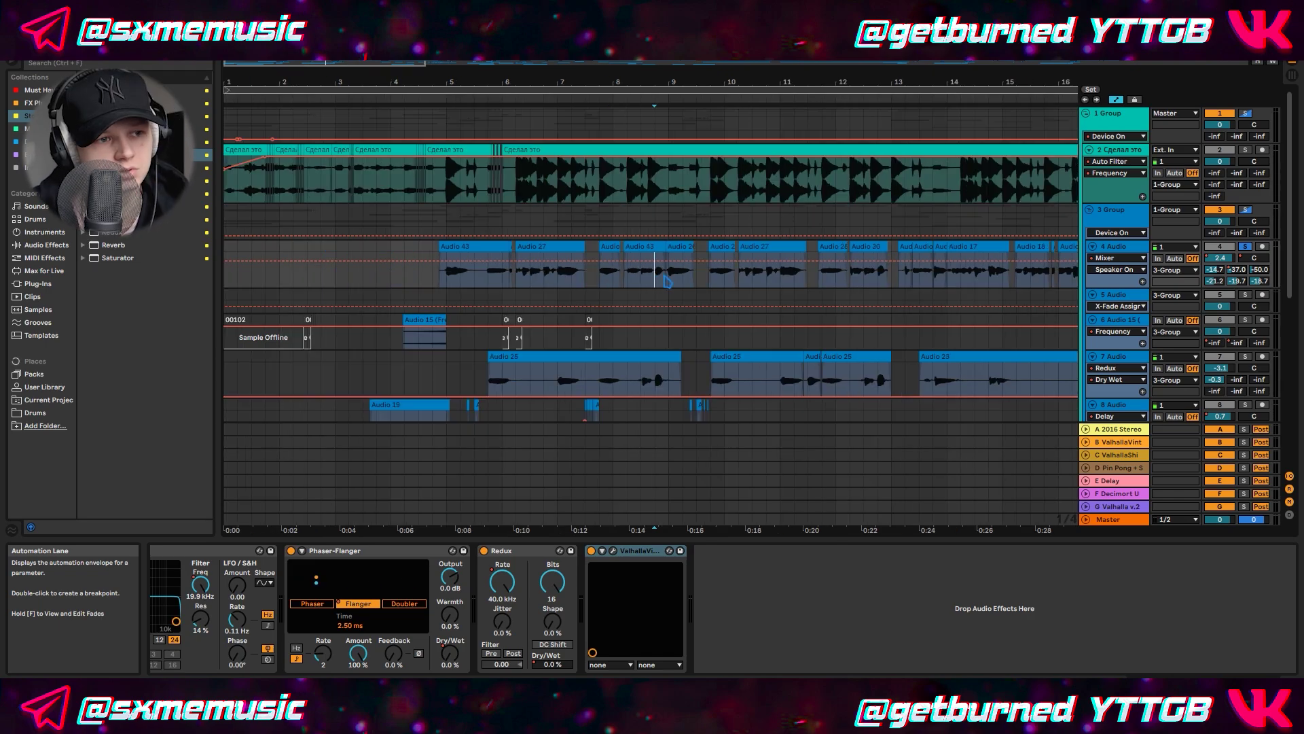
scroll(762, 275, down, 3)
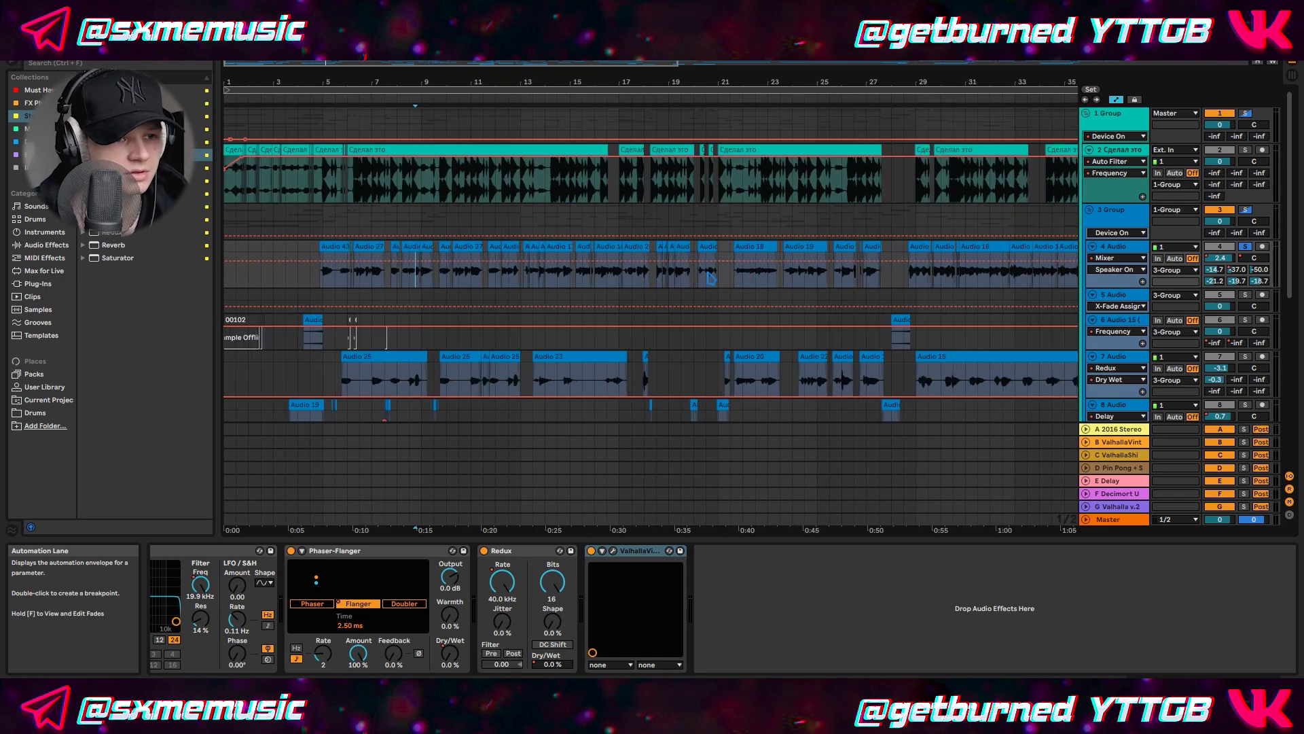
scroll(410, 270, down, 3)
scroll(410, 271, up, 5)
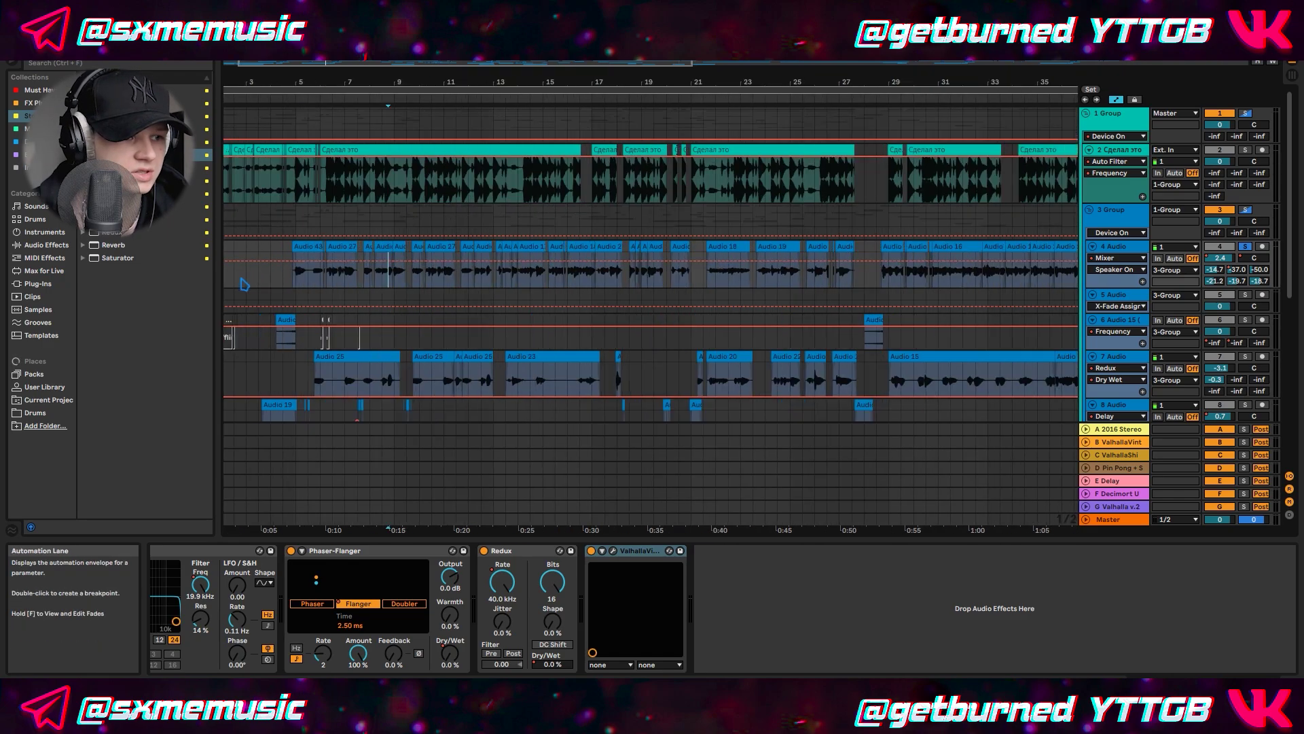
Show the Redux Sample Rate automation on 4 Audio and play the vocal from just before bar 5.
scroll(491, 324, down, 2)
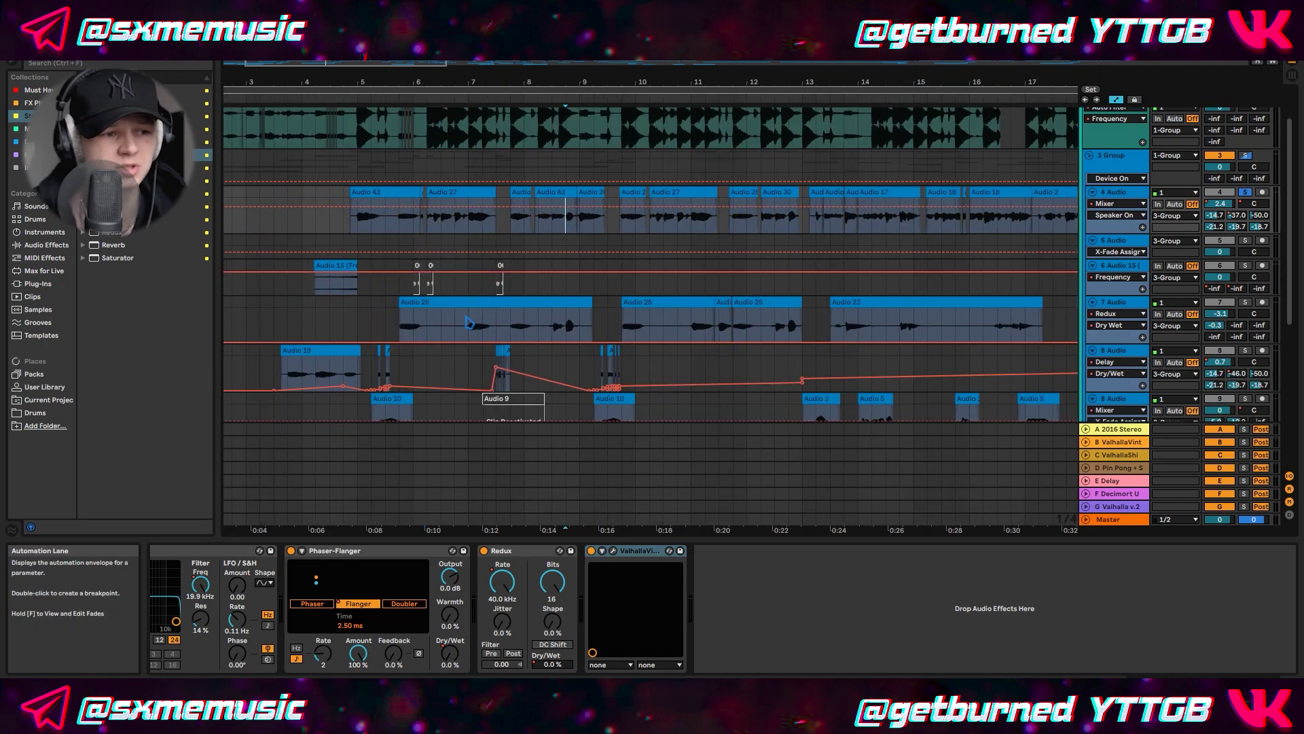
scroll(467, 321, down, 1)
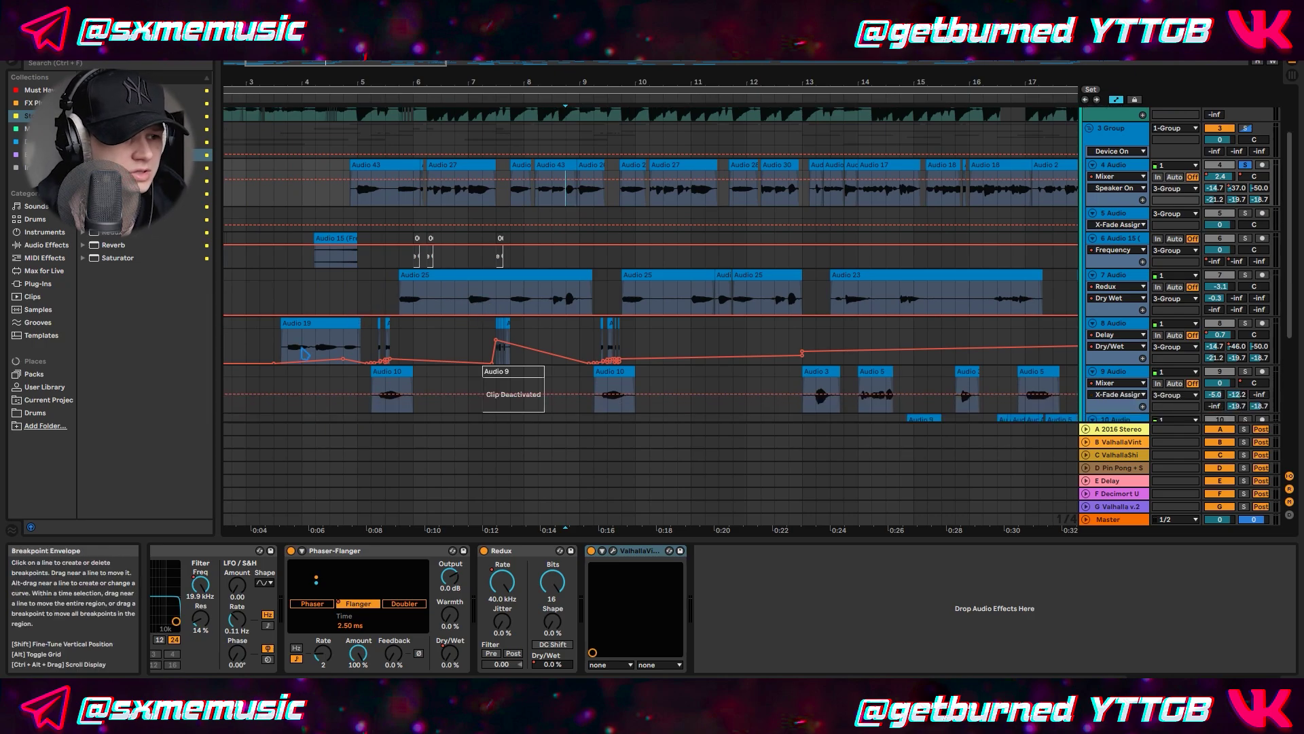
scroll(558, 348, up, 3)
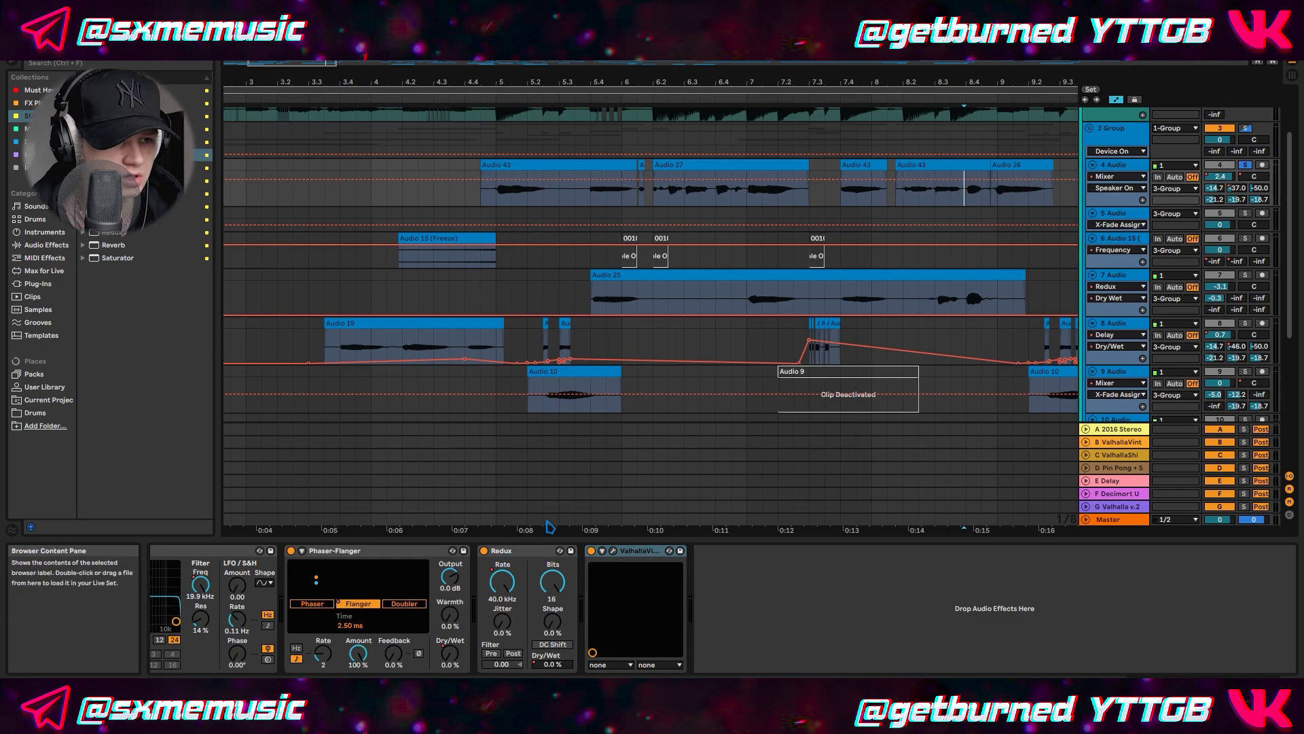
scroll(572, 309, up, 2)
scroll(814, 250, up, 1)
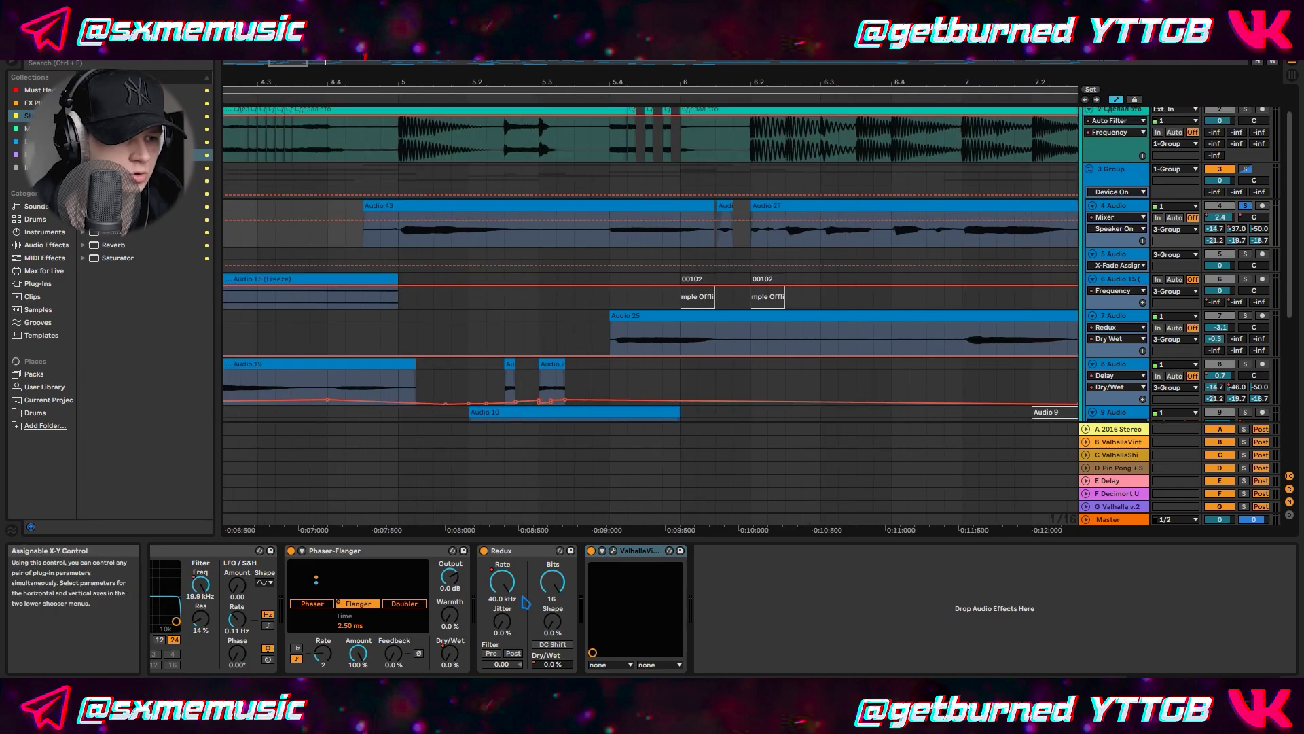
click(503, 583)
click(380, 231)
key(space)
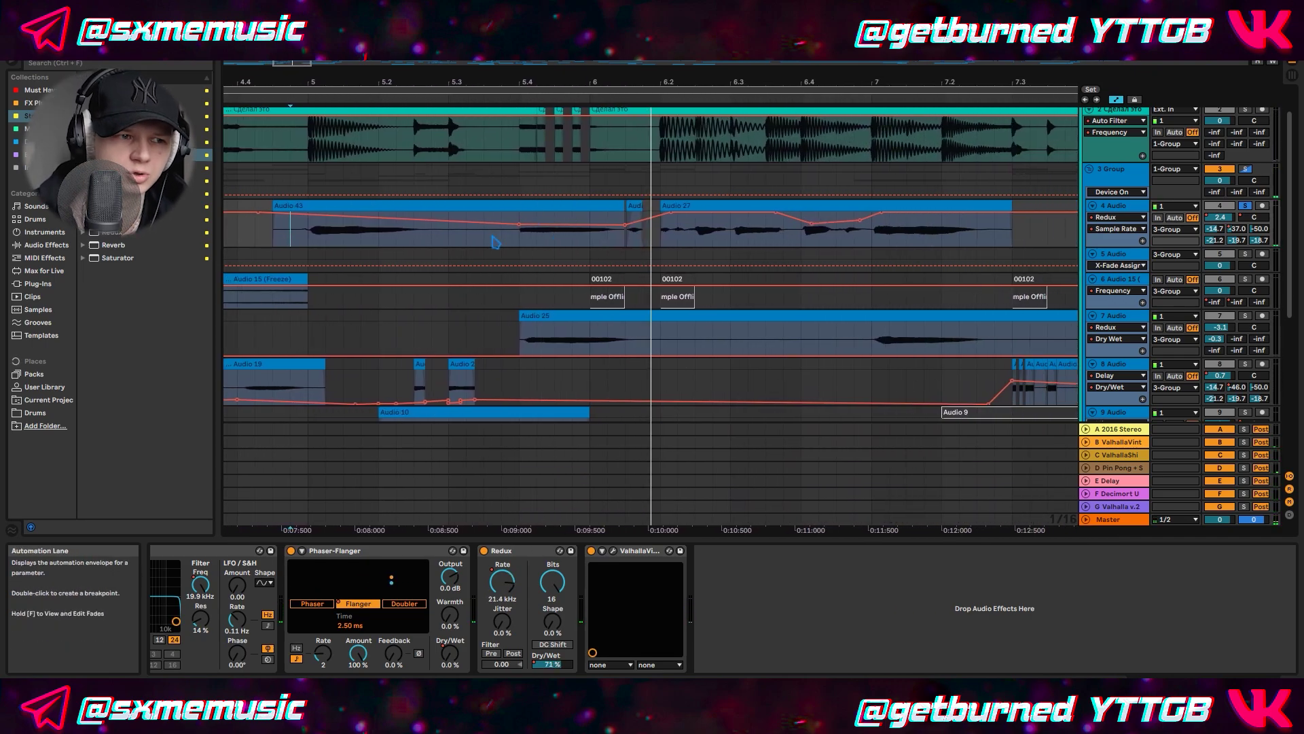
click(644, 242)
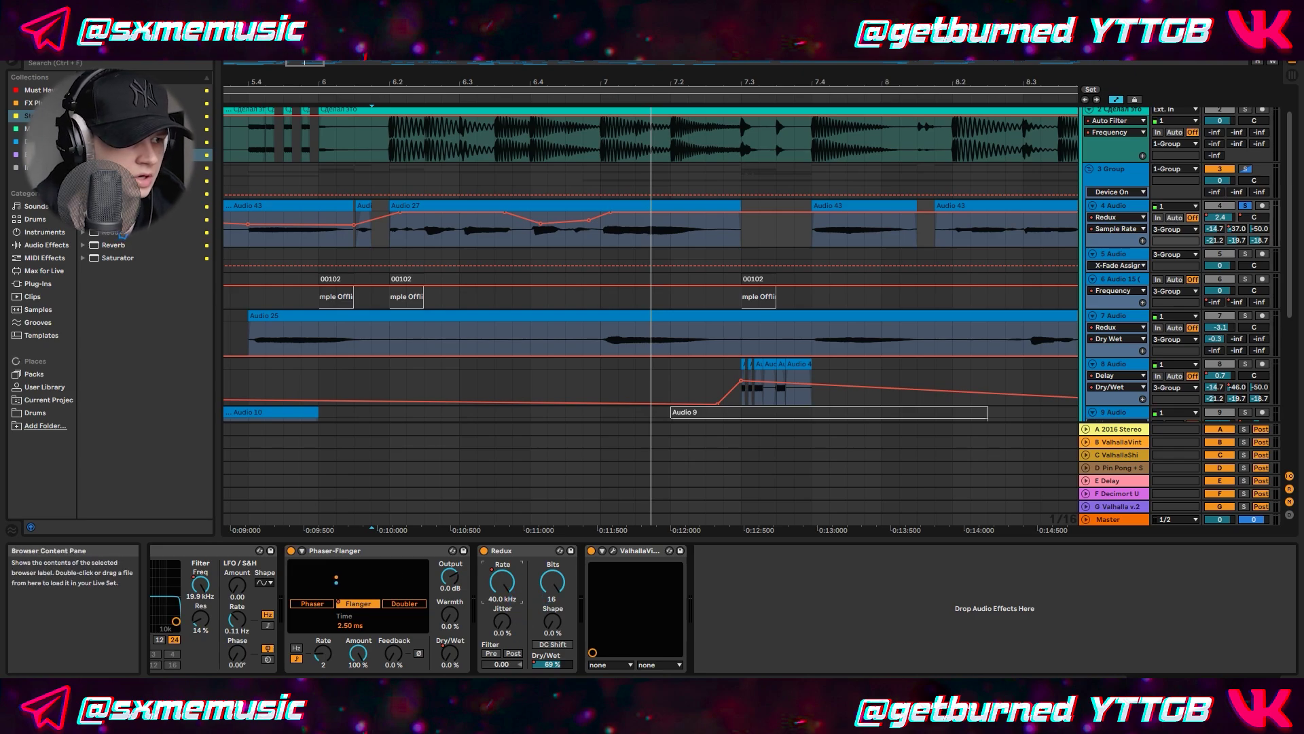
drag(119, 238, 883, 619)
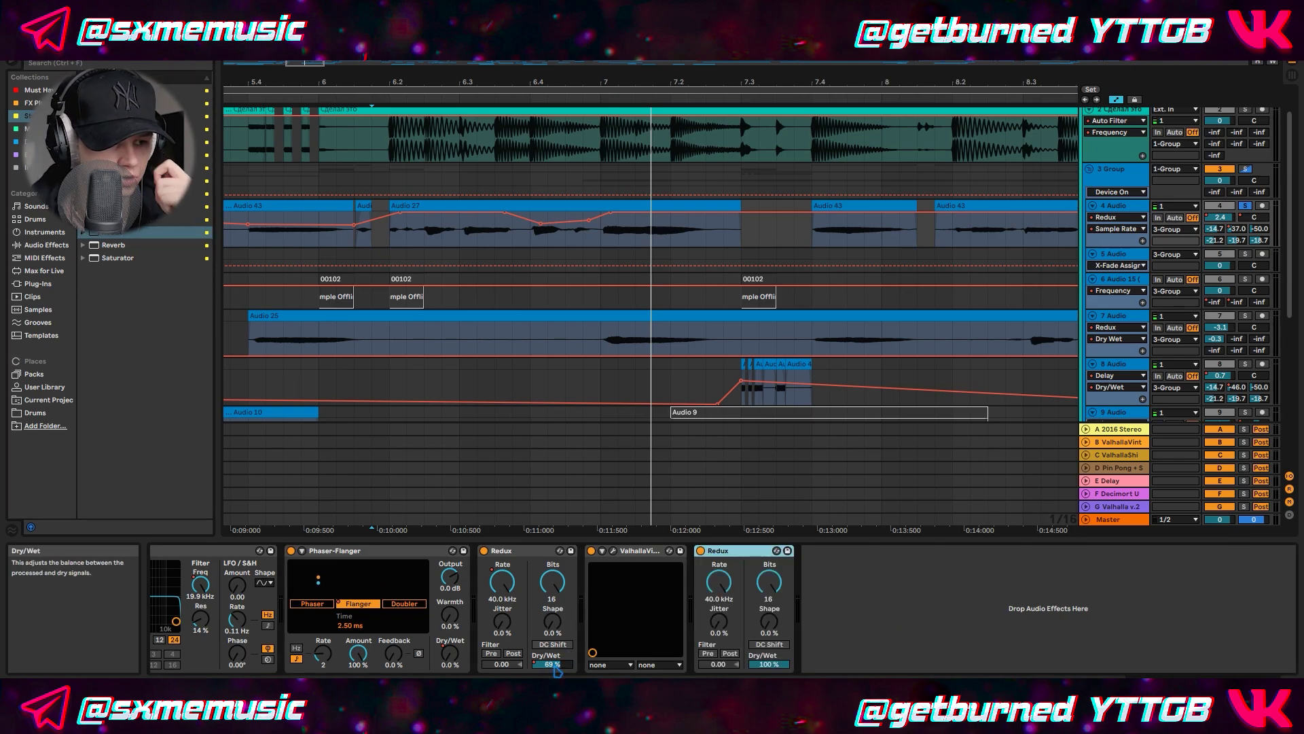
drag(551, 658, 552, 653)
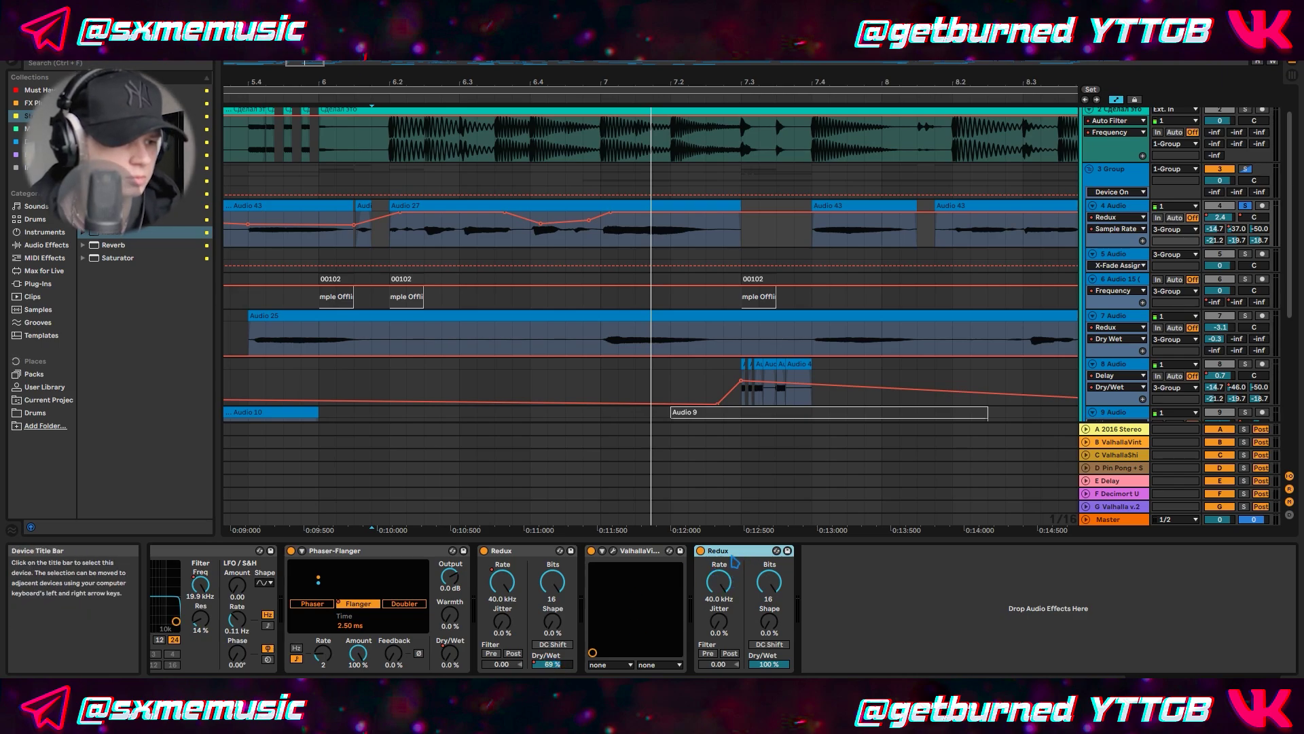
key(Delete)
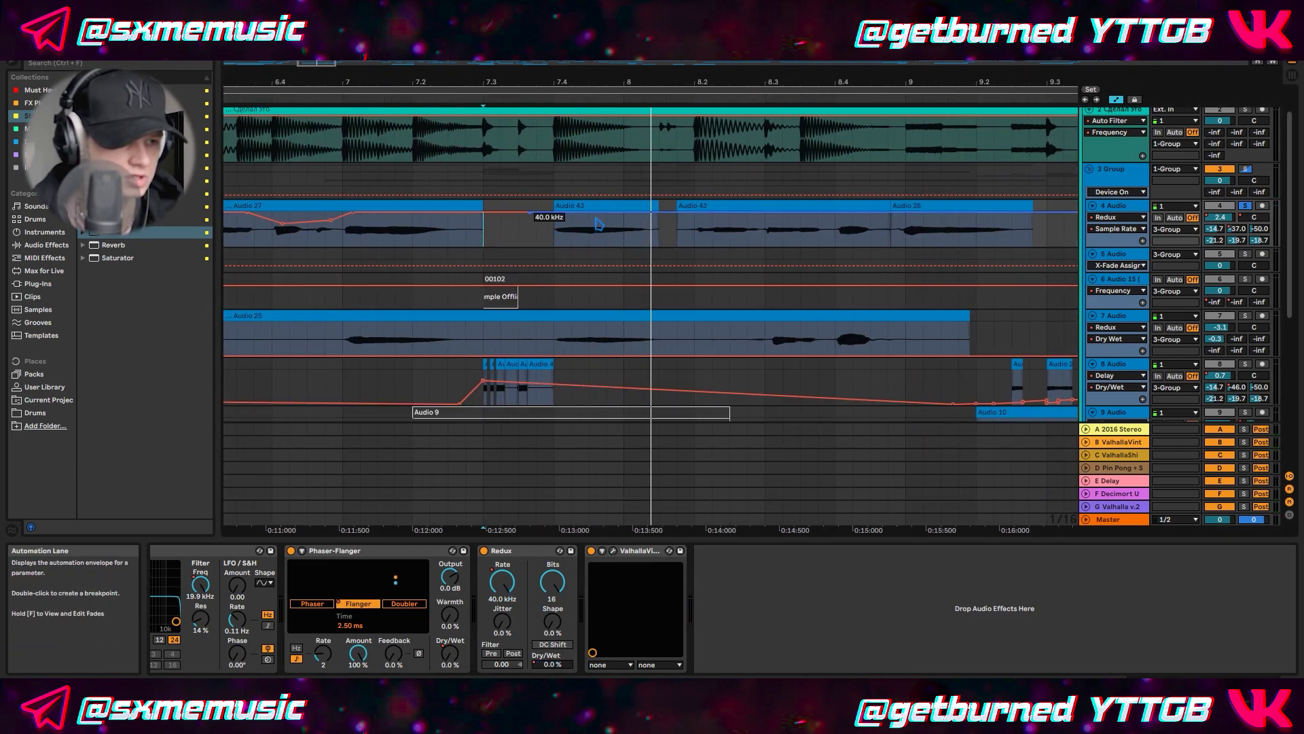
Draw a dip in the Redux Sample Rate automation over the short 4 Audio clip at bar 7.4 and play it.
drag(597, 219, 658, 213)
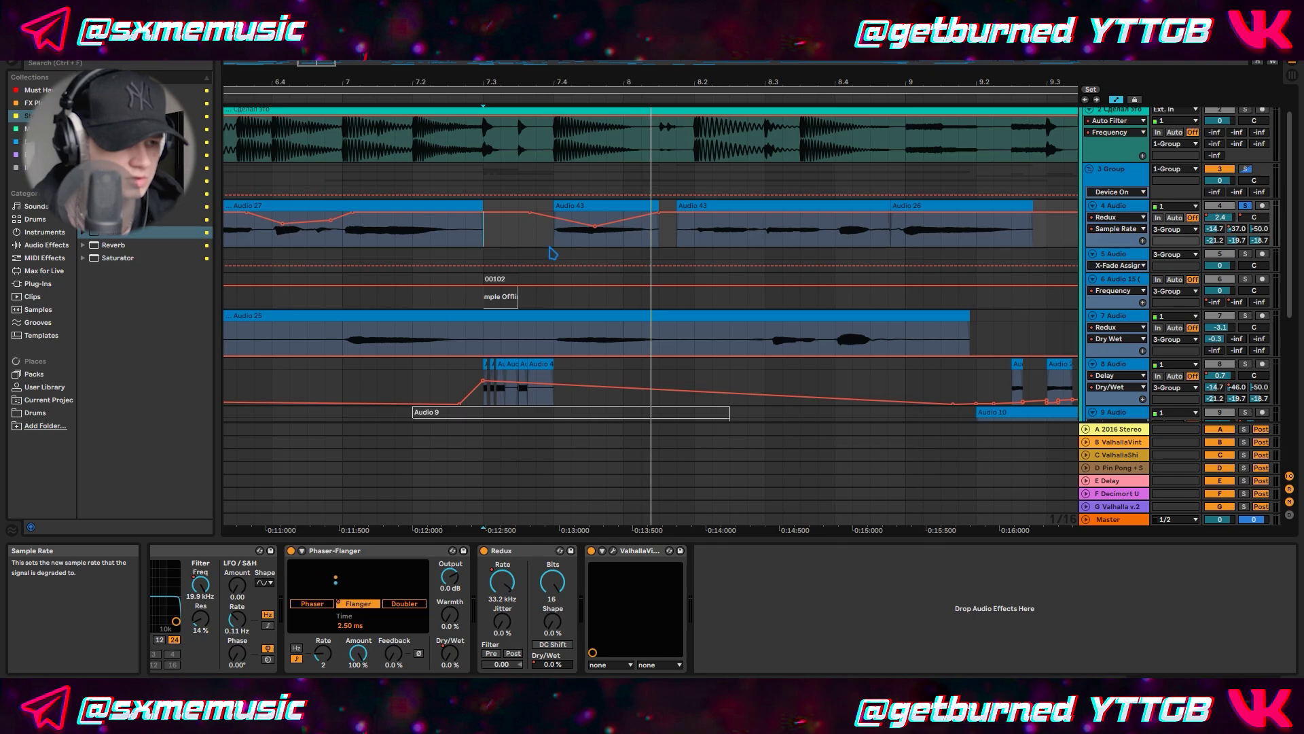
click(515, 233)
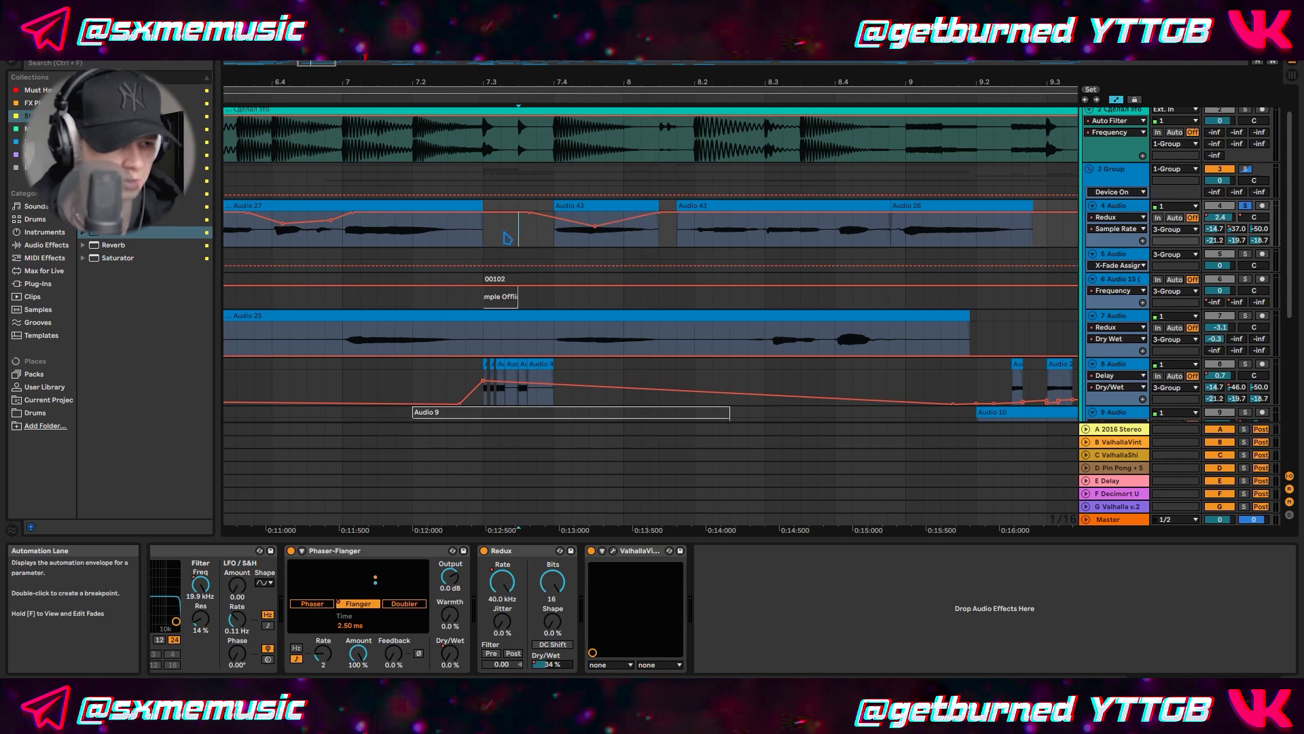
key(space)
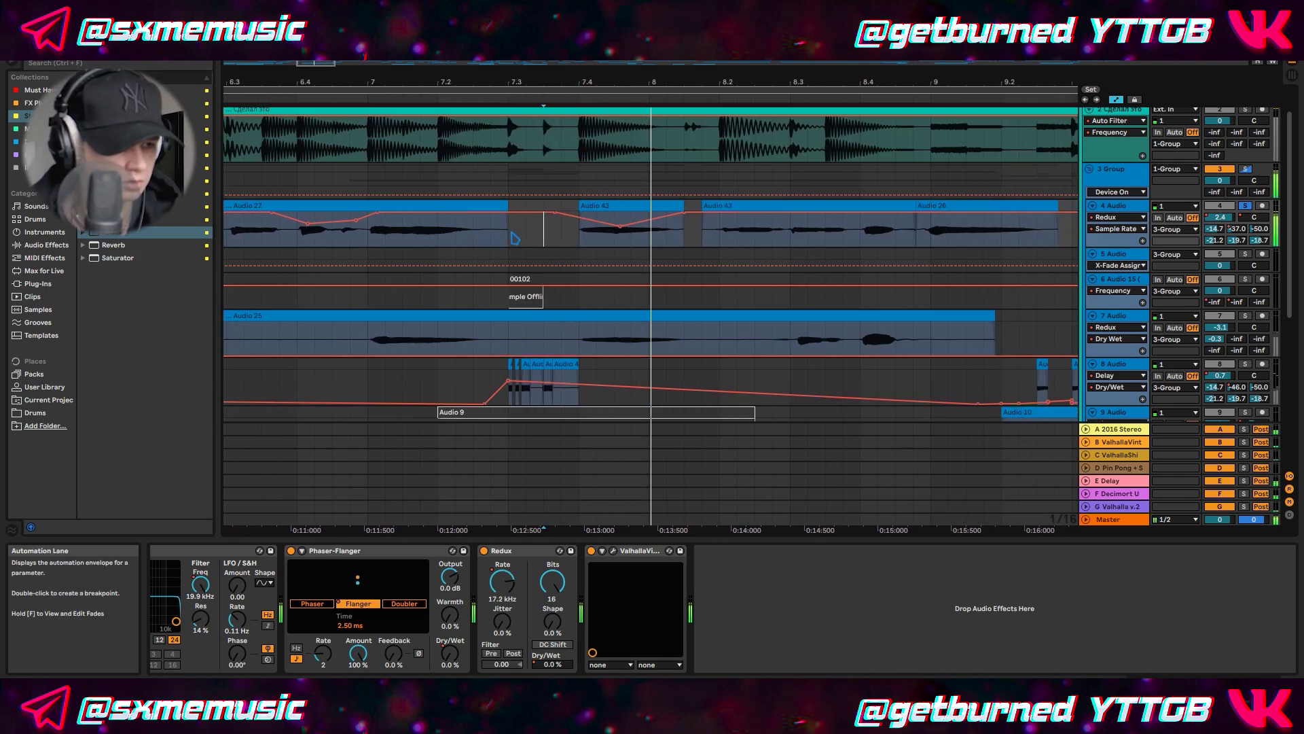
Raise the Redux Dry/Wet automation to 100 % over the clip at bar 7.4 and play the passage.
click(553, 664)
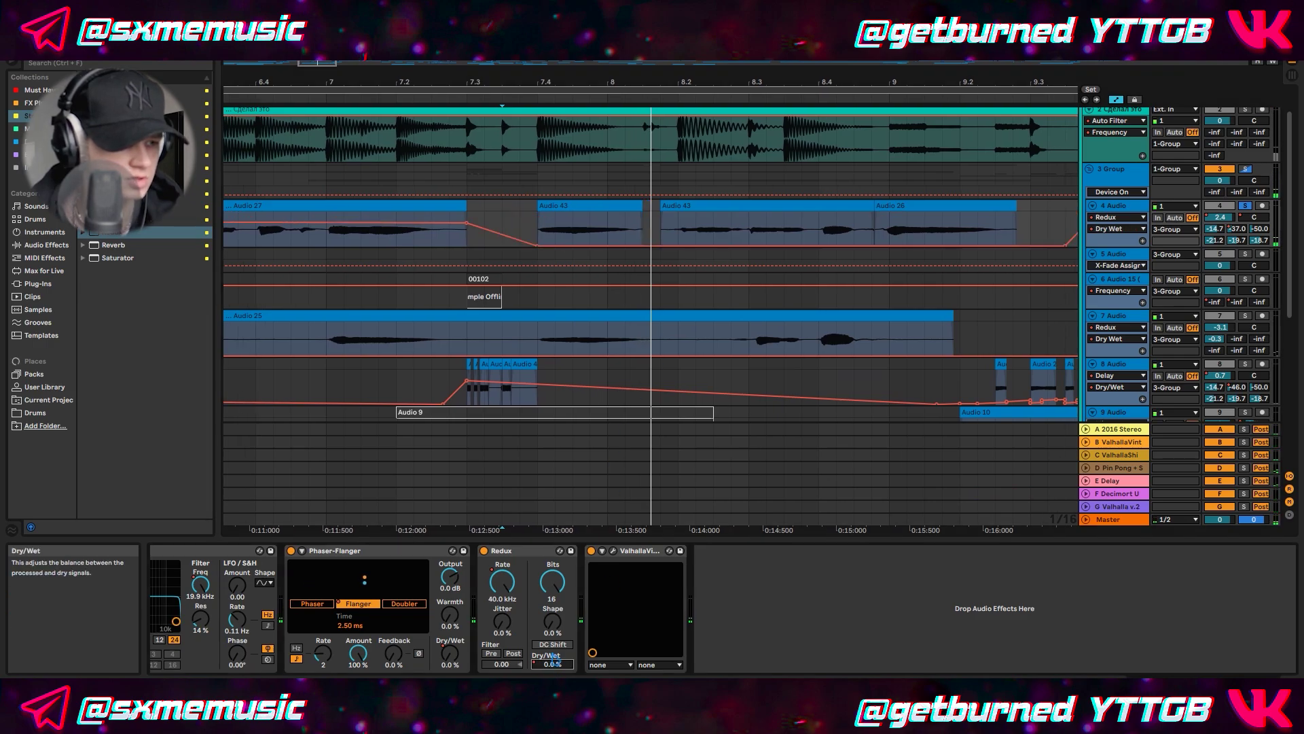
drag(620, 245, 620, 212)
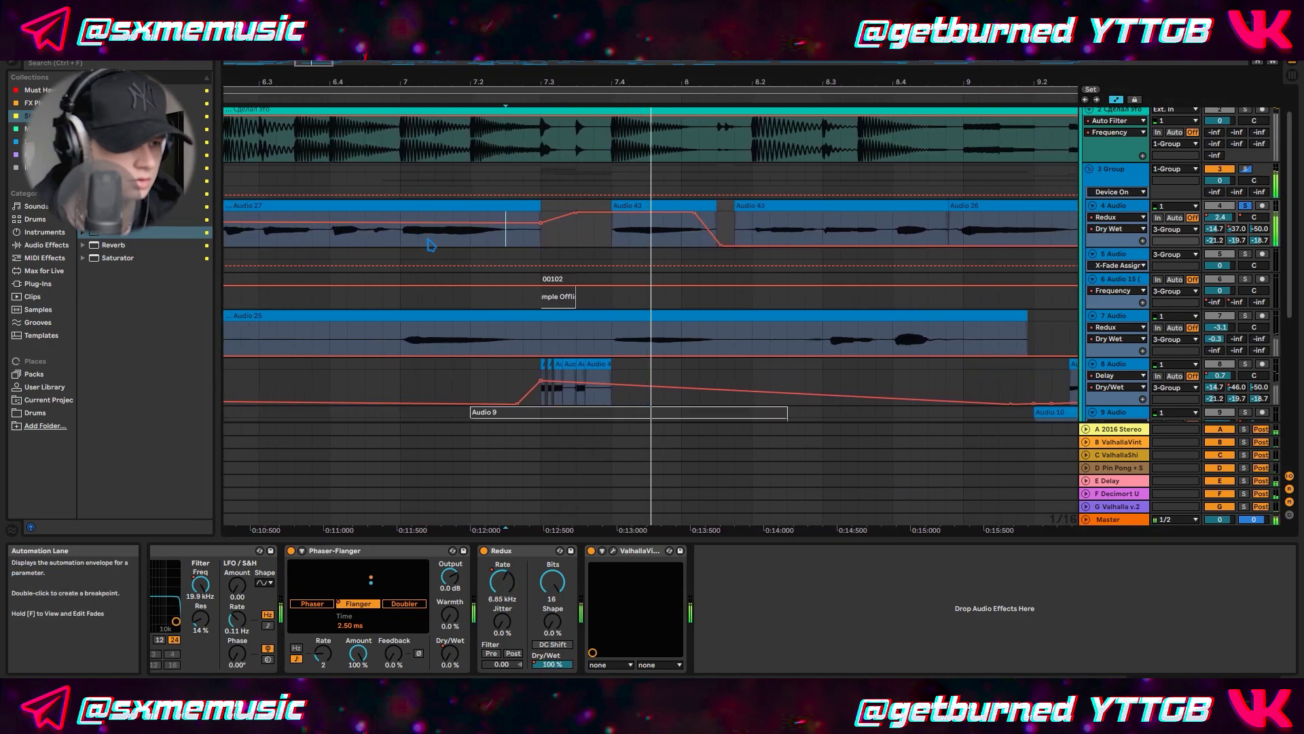
key(space)
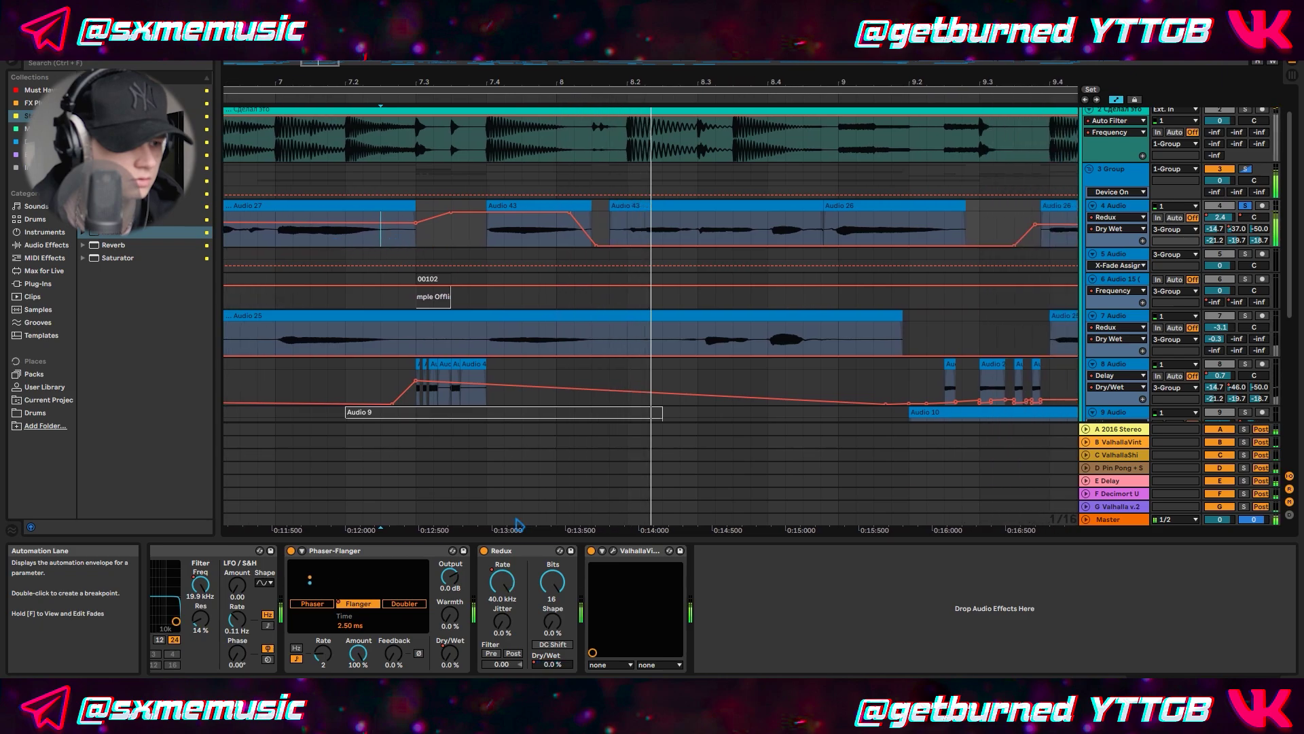
Move the lowest point of the Sample Rate dip towards the end of the bar 7.4 clip, and play the vocal from about bar 5.3.
click(503, 582)
drag(527, 226, 557, 220)
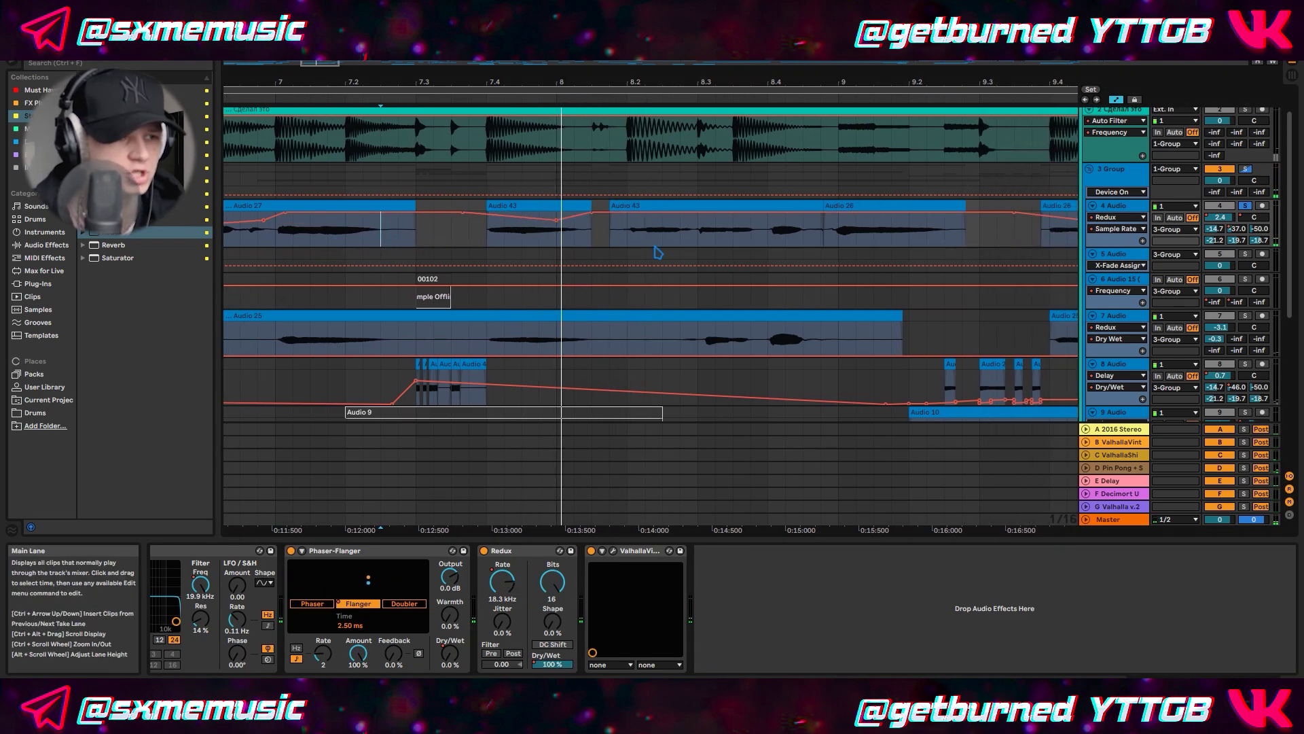
key(minus)
key(minus)
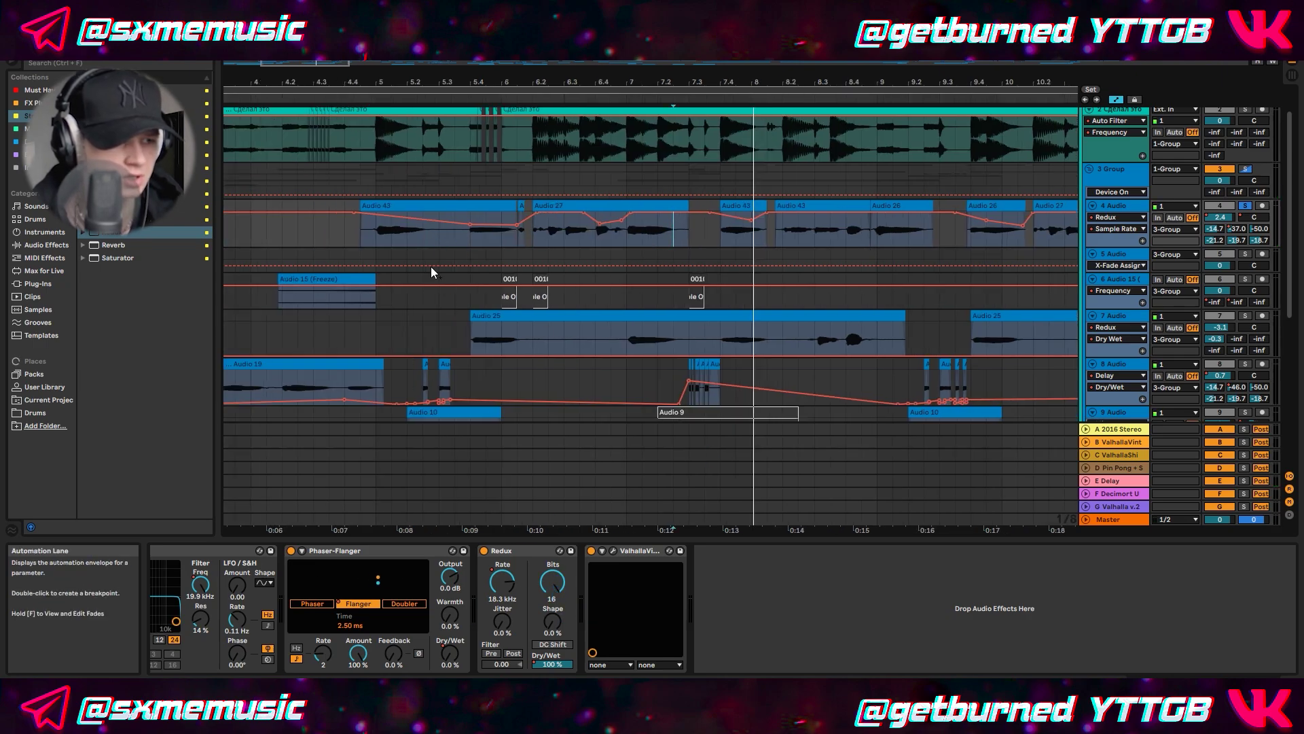
key(space)
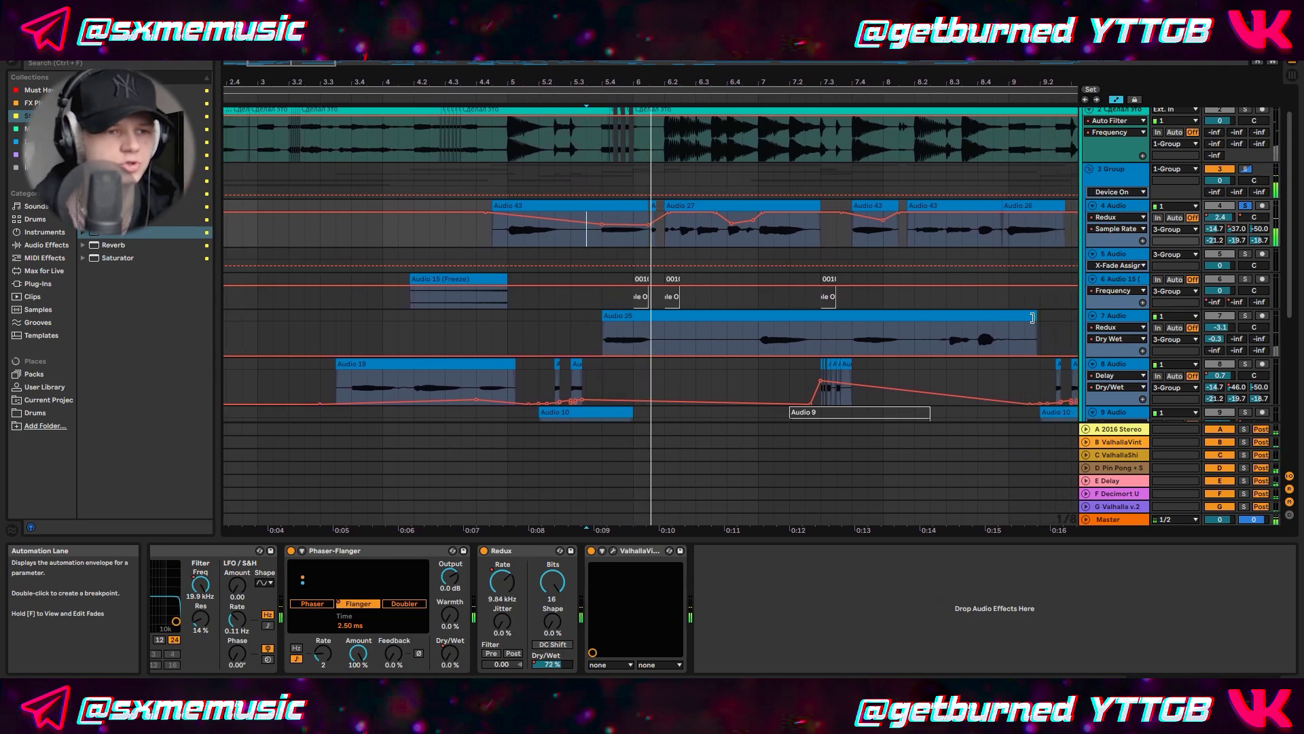
Solo the 8 Audio track and play its short chopped clips from just before bar 9.2.
scroll(822, 191, down, 3)
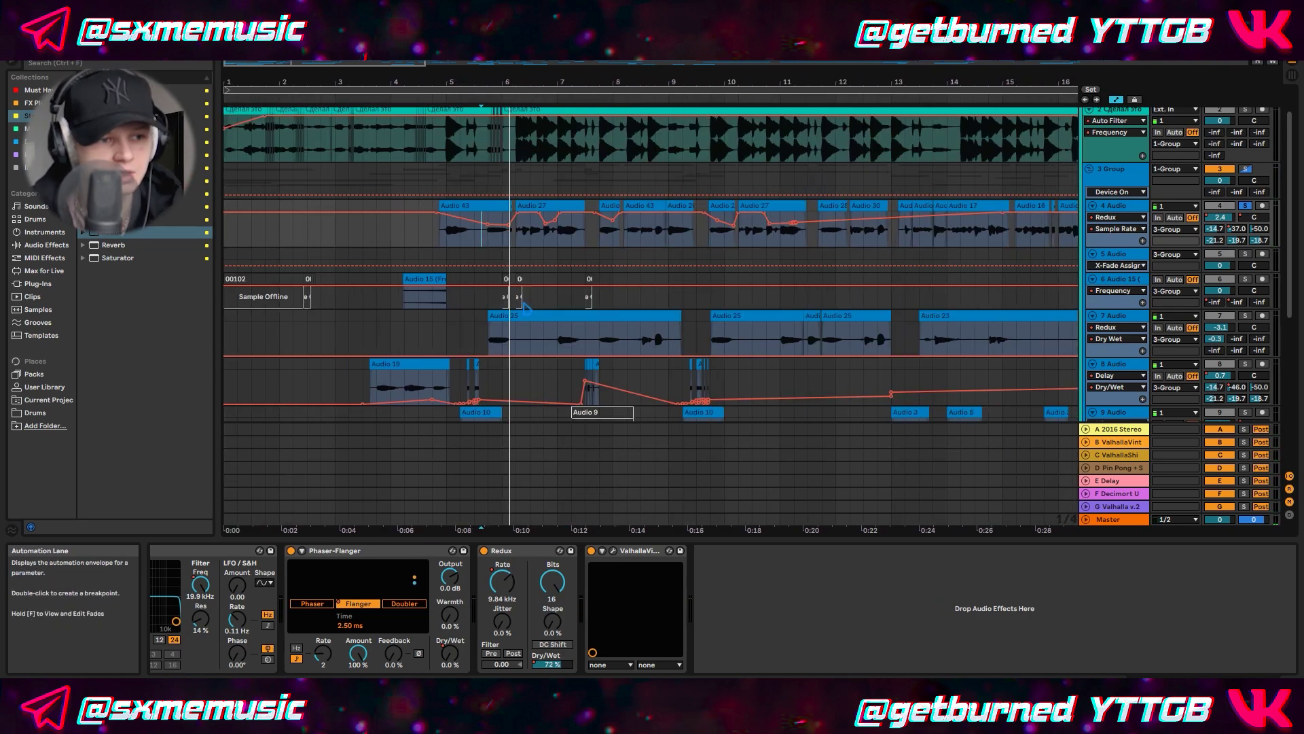
scroll(680, 360, down, 2)
scroll(685, 363, up, 6)
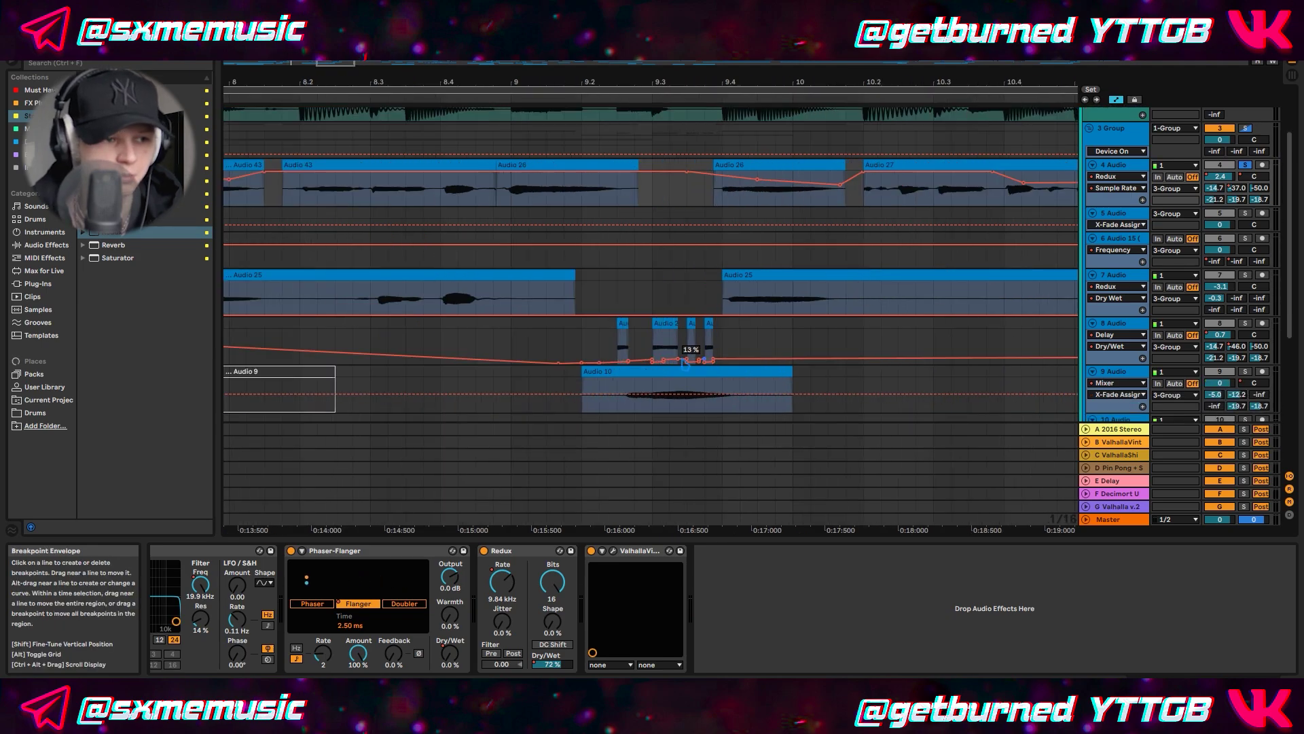
click(1246, 324)
click(564, 347)
key(space)
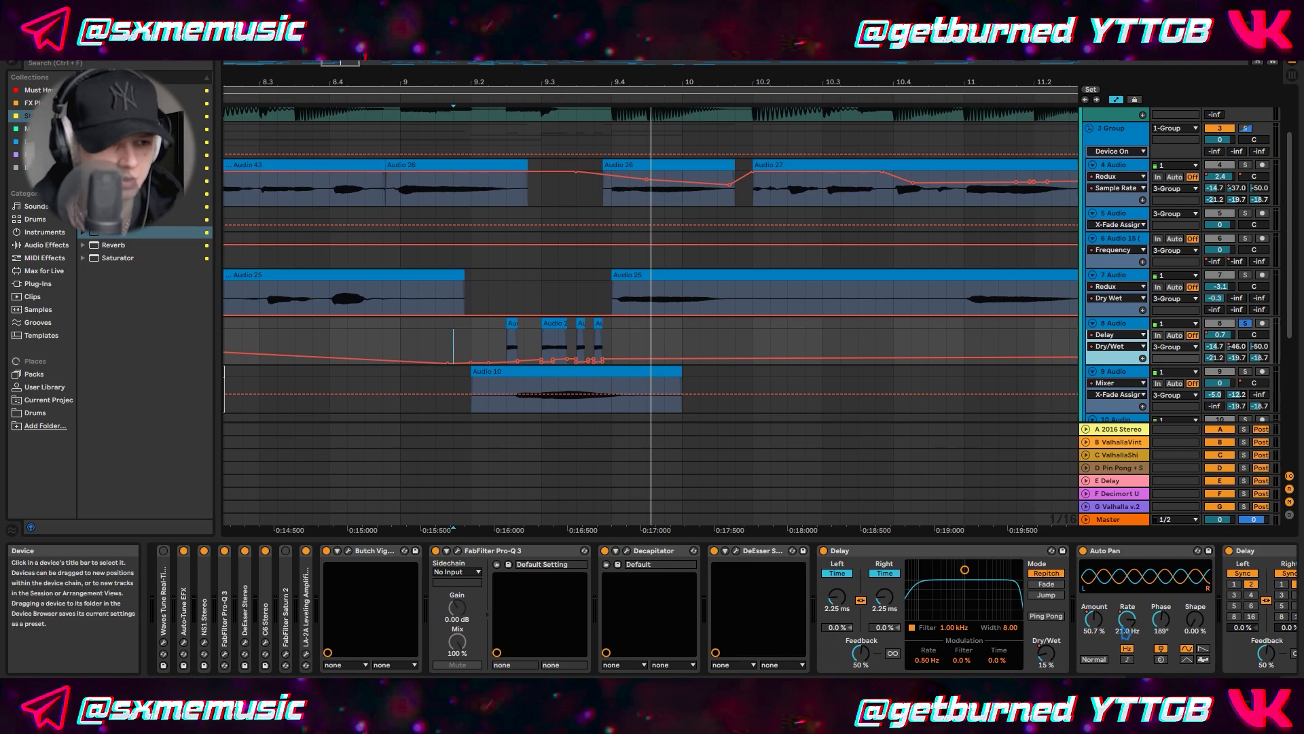
Set the 8 Audio Delay time to 37.1 ms, raise its Dry/Wet automation to about 51 % over the chopped clips, and play them.
click(1130, 620)
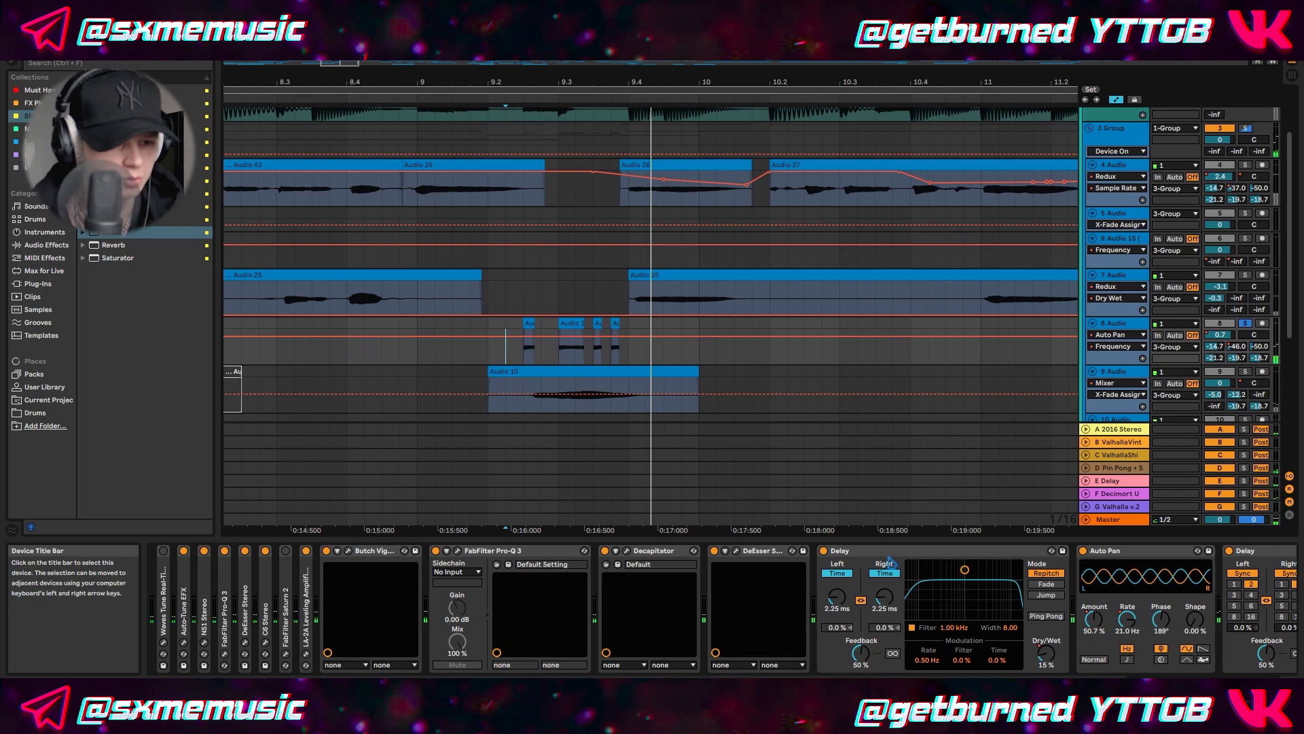
click(1046, 653)
scroll(495, 356, up, 2)
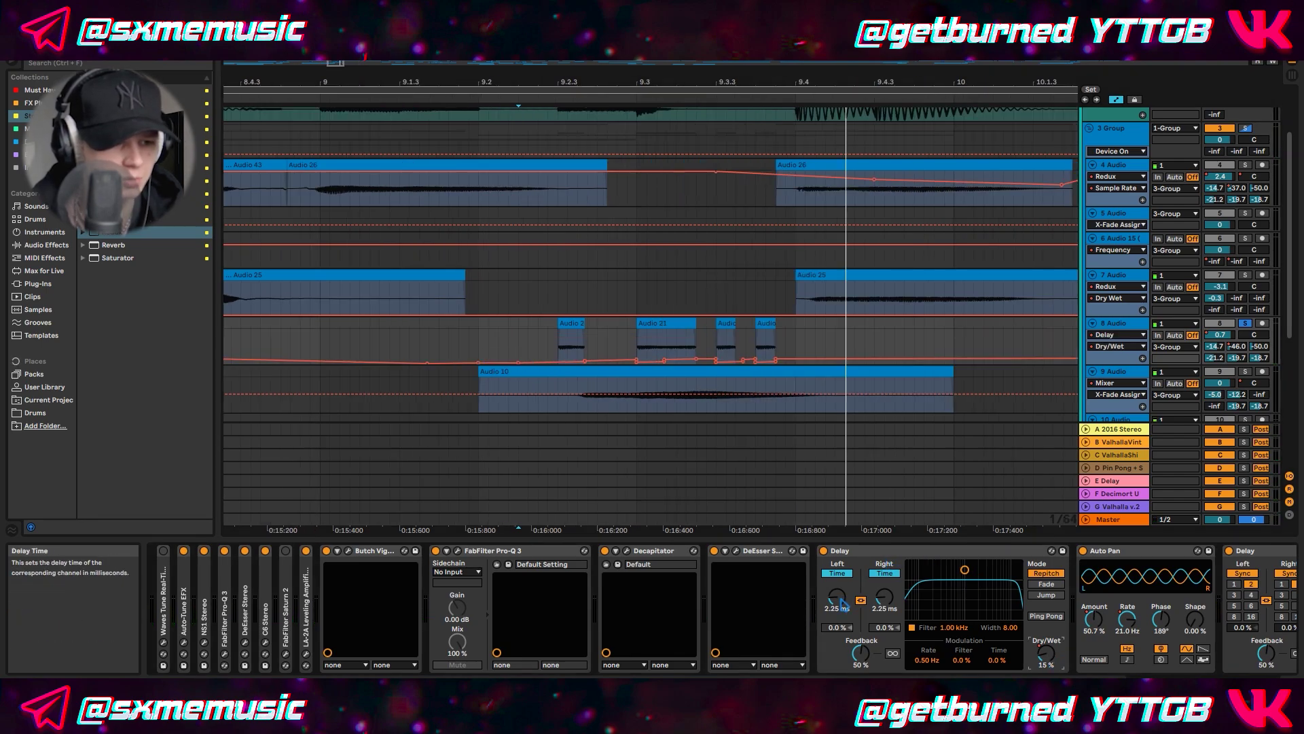
drag(838, 603, 837, 584)
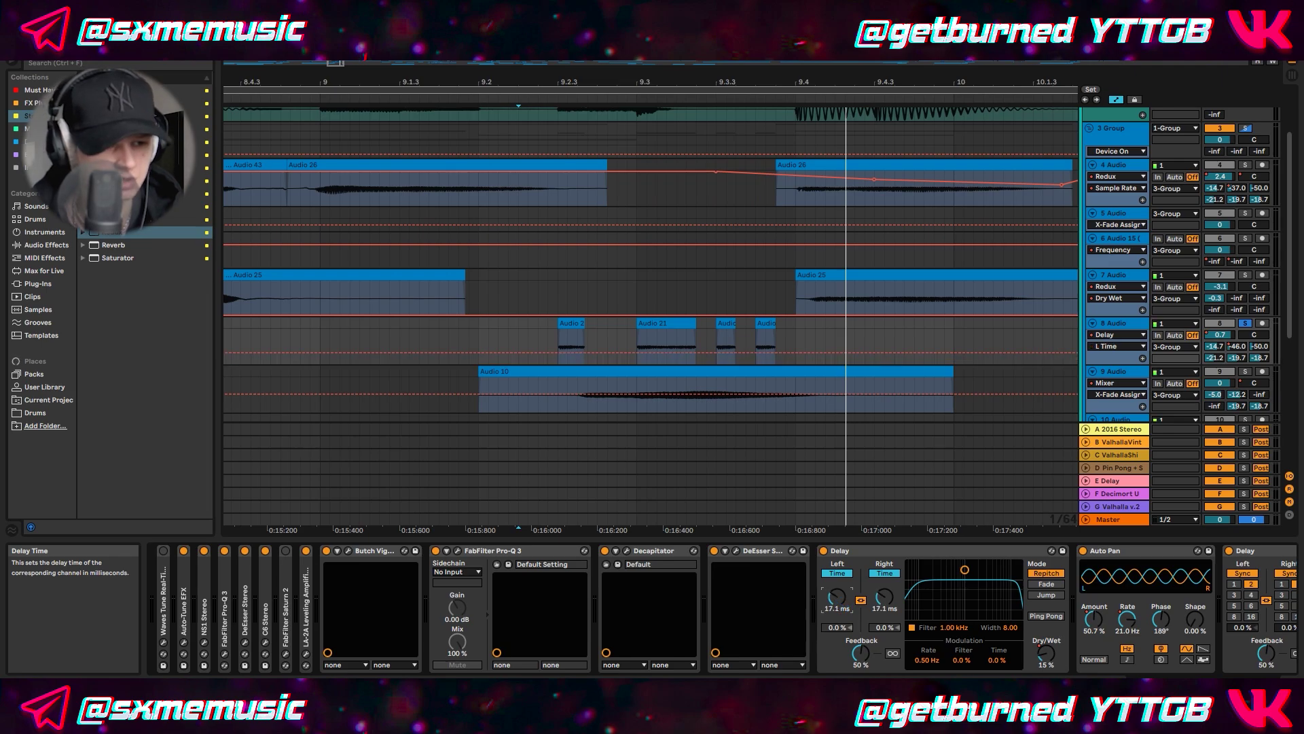
key(space)
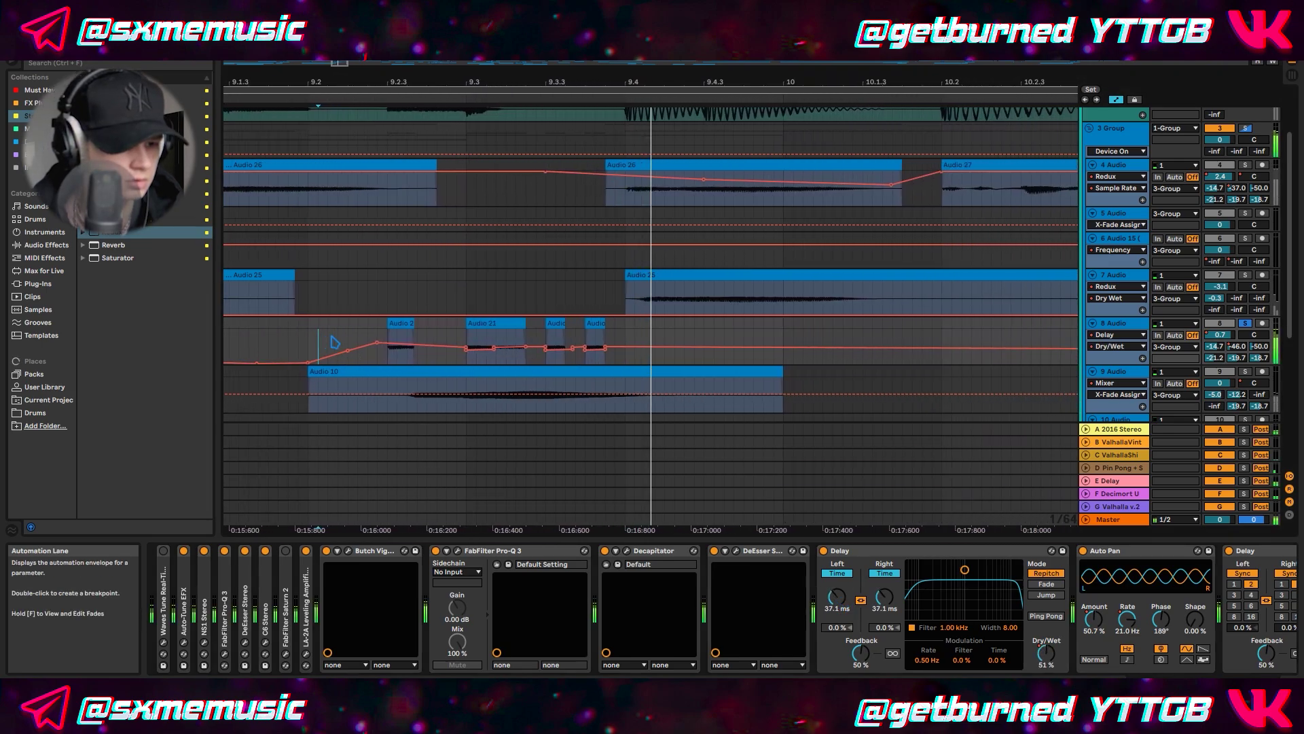
key(space)
Hide the track automation and fit the whole arrangement in view.
scroll(746, 347, down, 2)
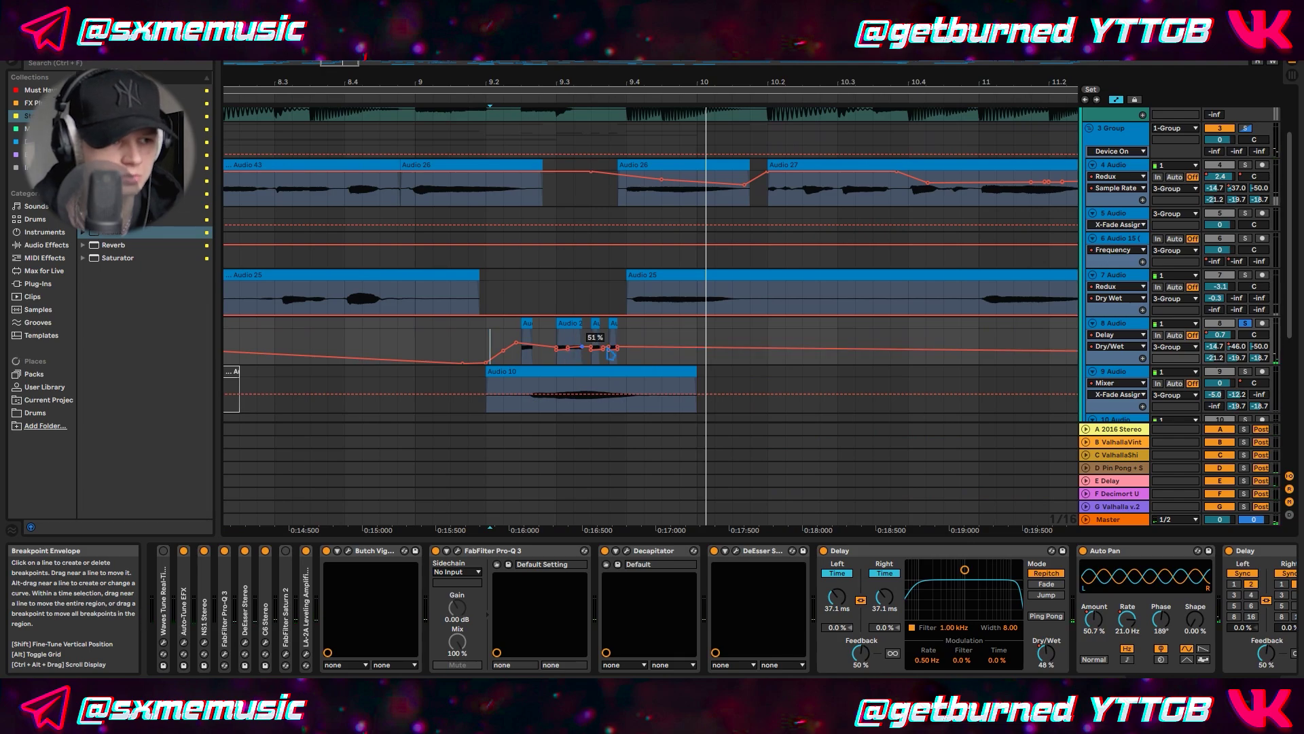
scroll(635, 352, down, 4)
scroll(584, 354, up, 4)
scroll(715, 357, down, 4)
scroll(998, 191, up, 3)
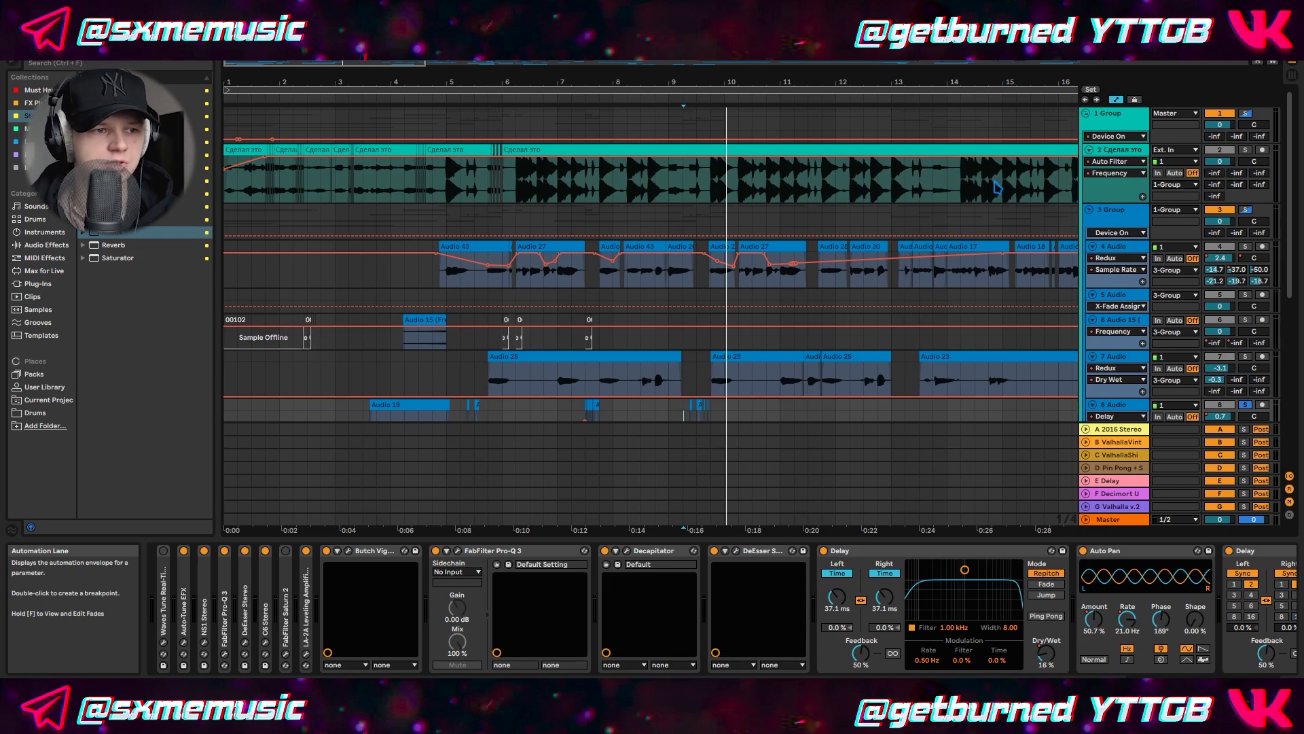
key(a)
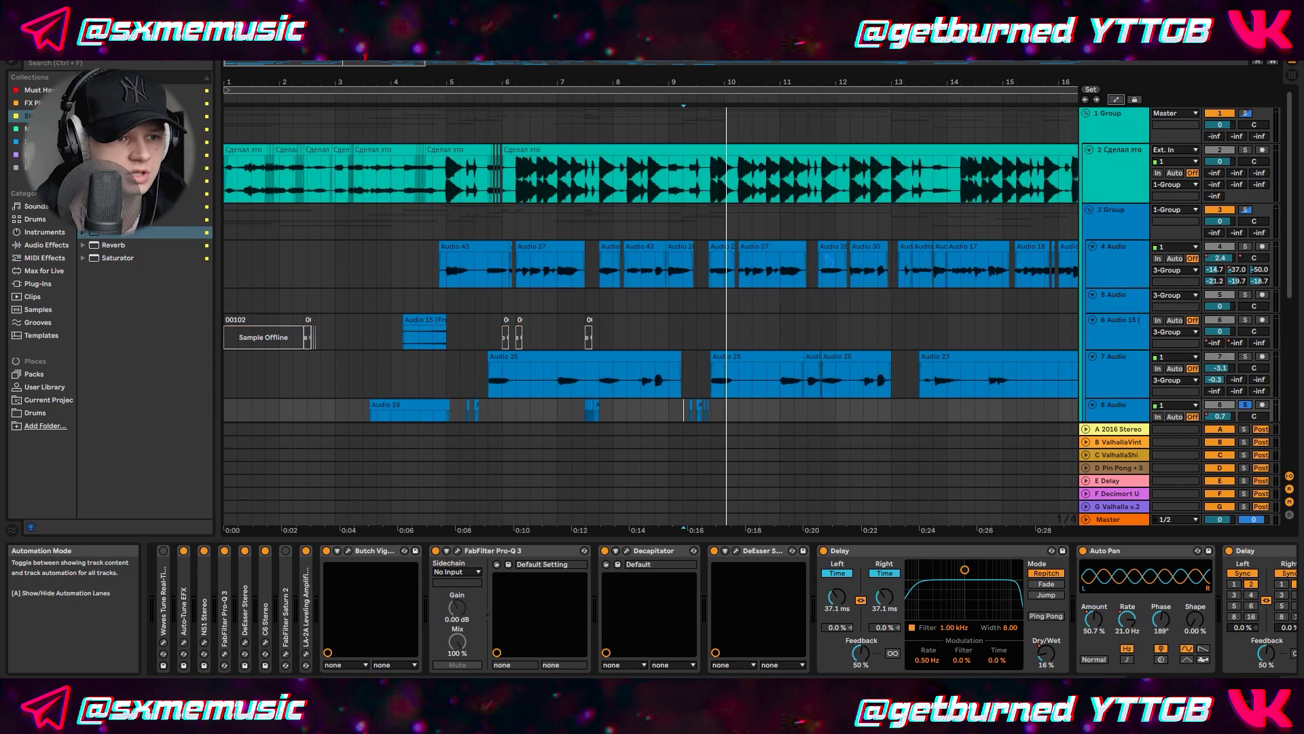
scroll(832, 264, down, 2)
scroll(832, 264, down, 1)
key(w)
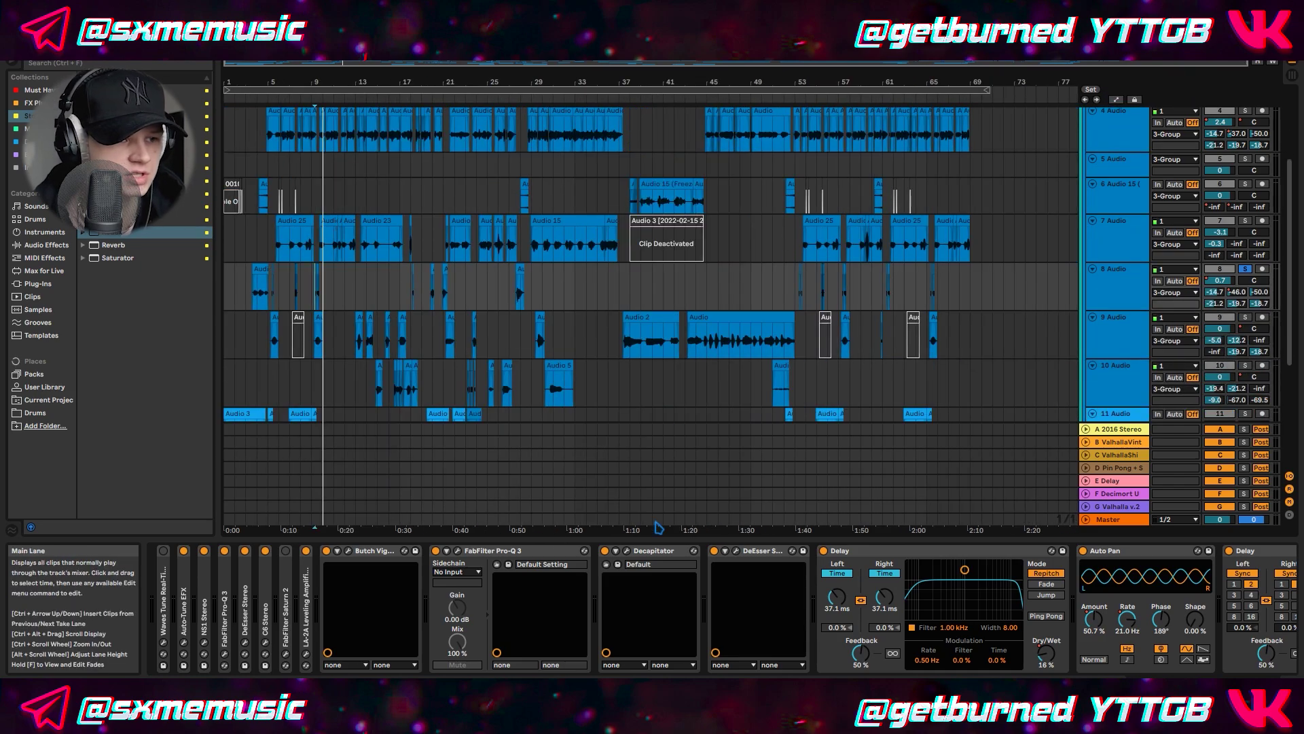
scroll(1037, 218, up, 2)
Select the 4 Audio track and review its effect chain from Redux back to the Vocal Bender plug-in.
click(1095, 260)
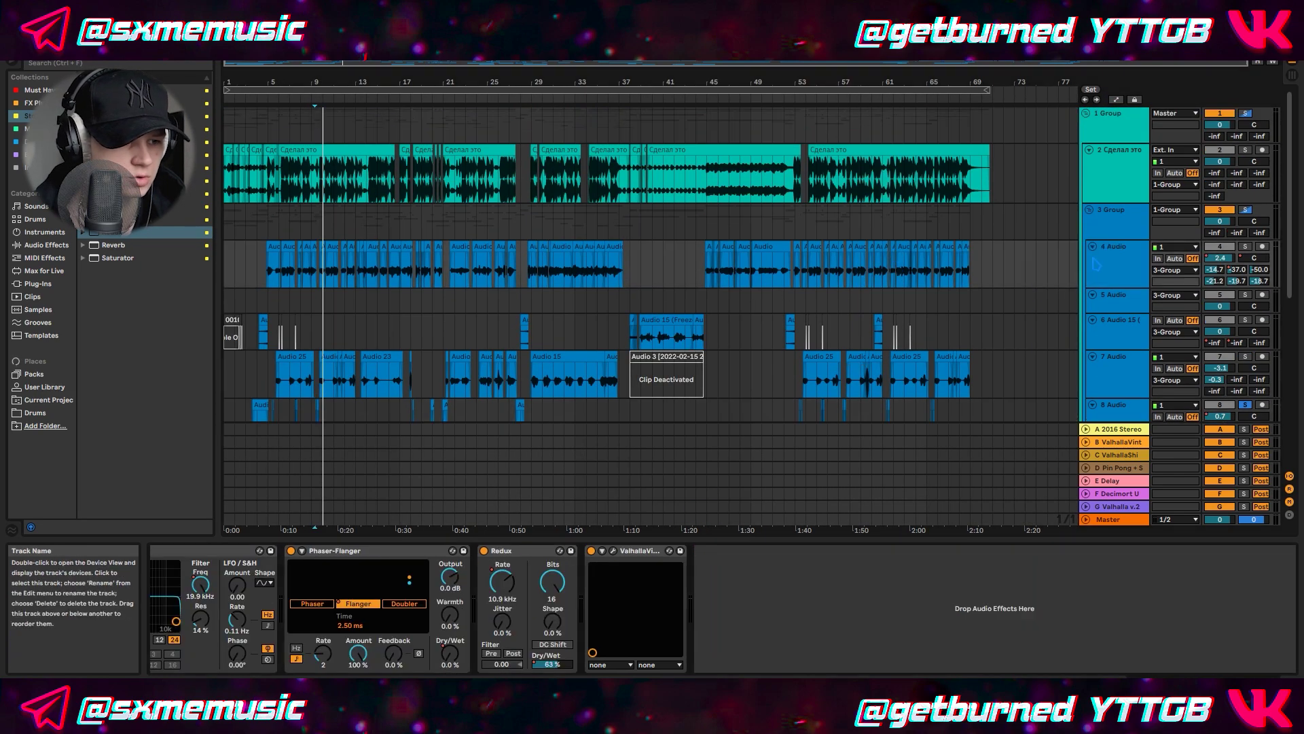
scroll(725, 609, up, 10)
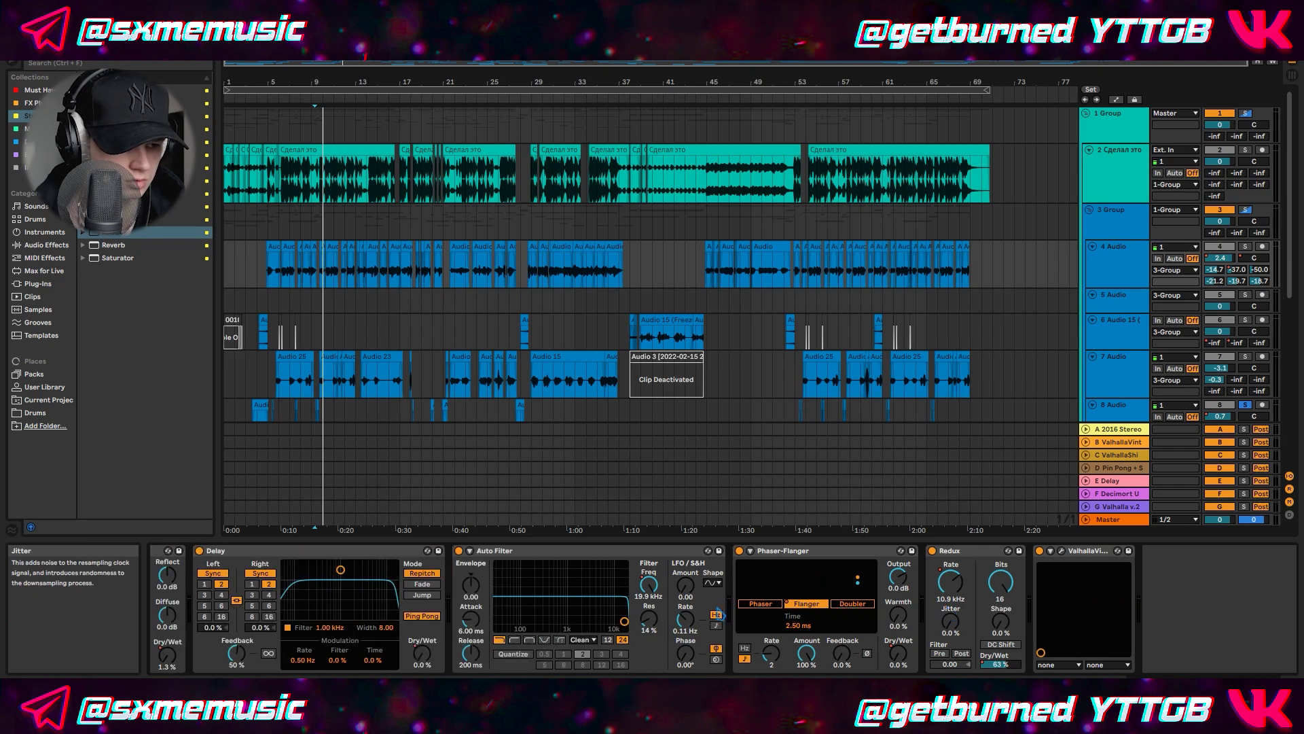
scroll(723, 616, up, 10)
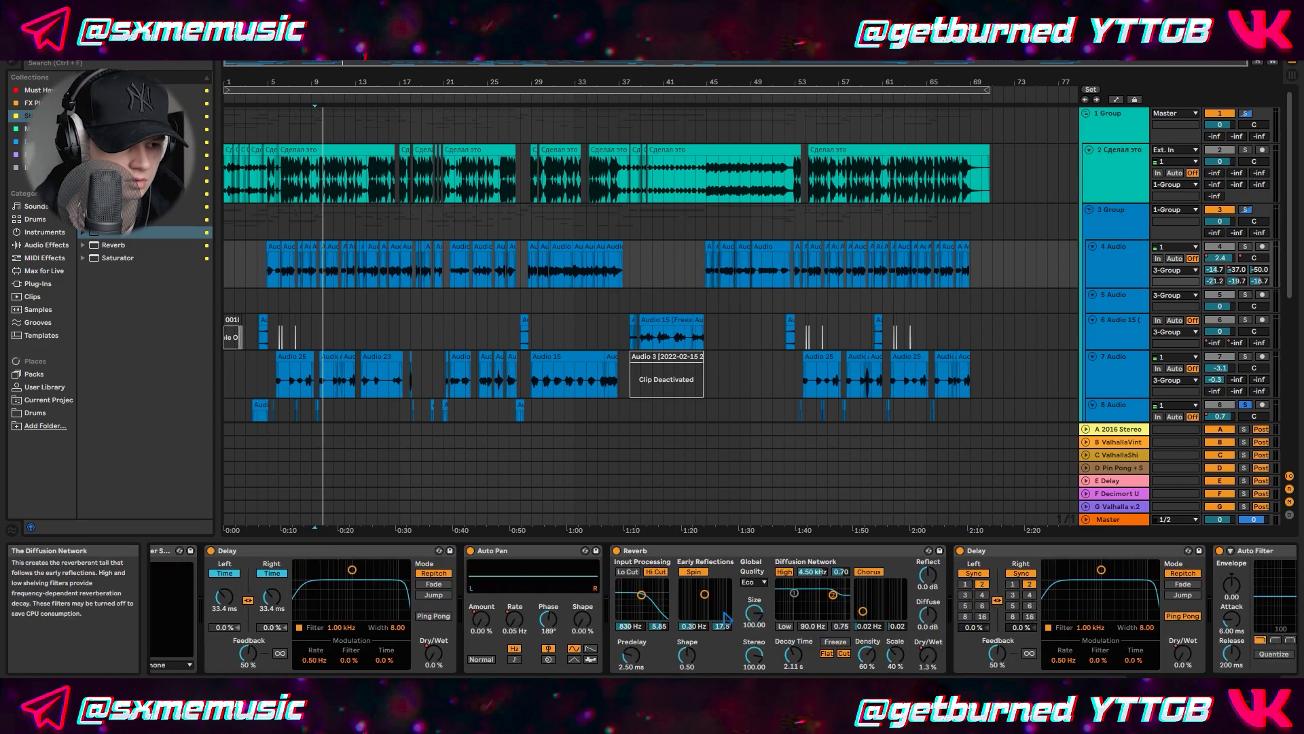
scroll(728, 617, up, 10)
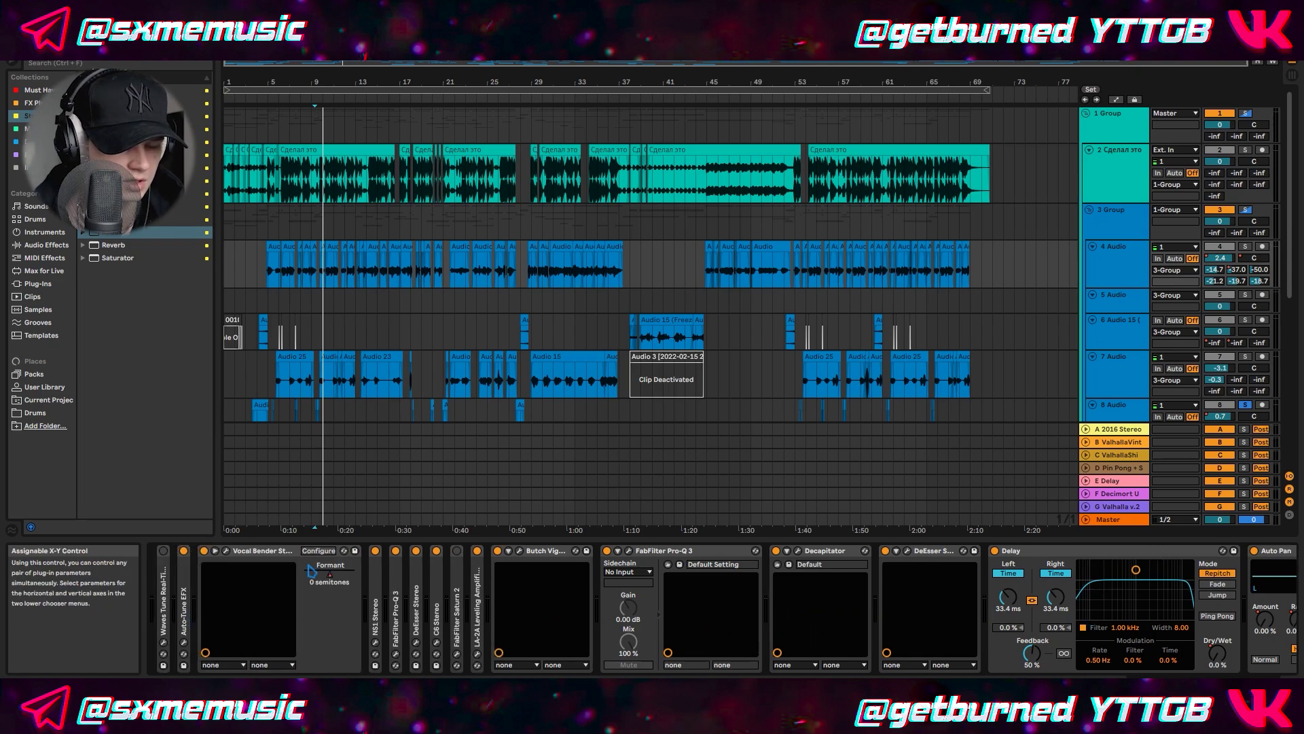
scroll(596, 637, up, 5)
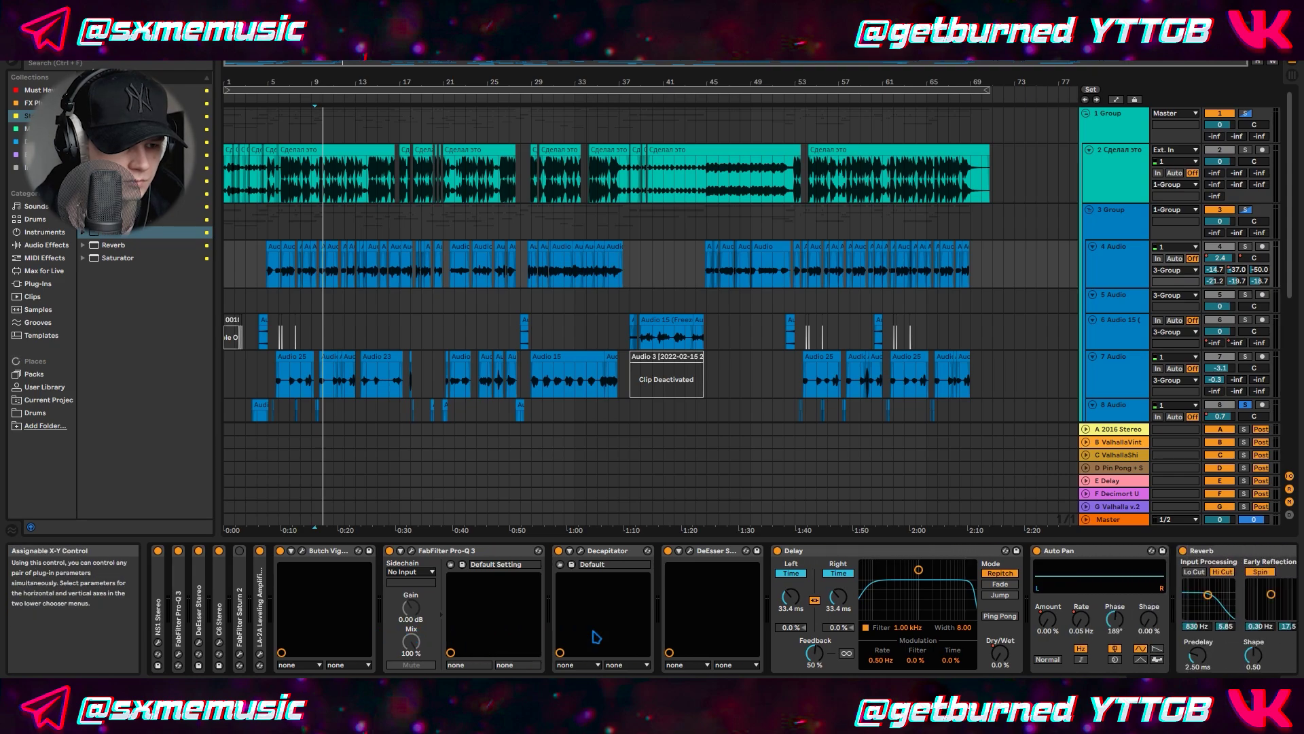
scroll(227, 559, down, 5)
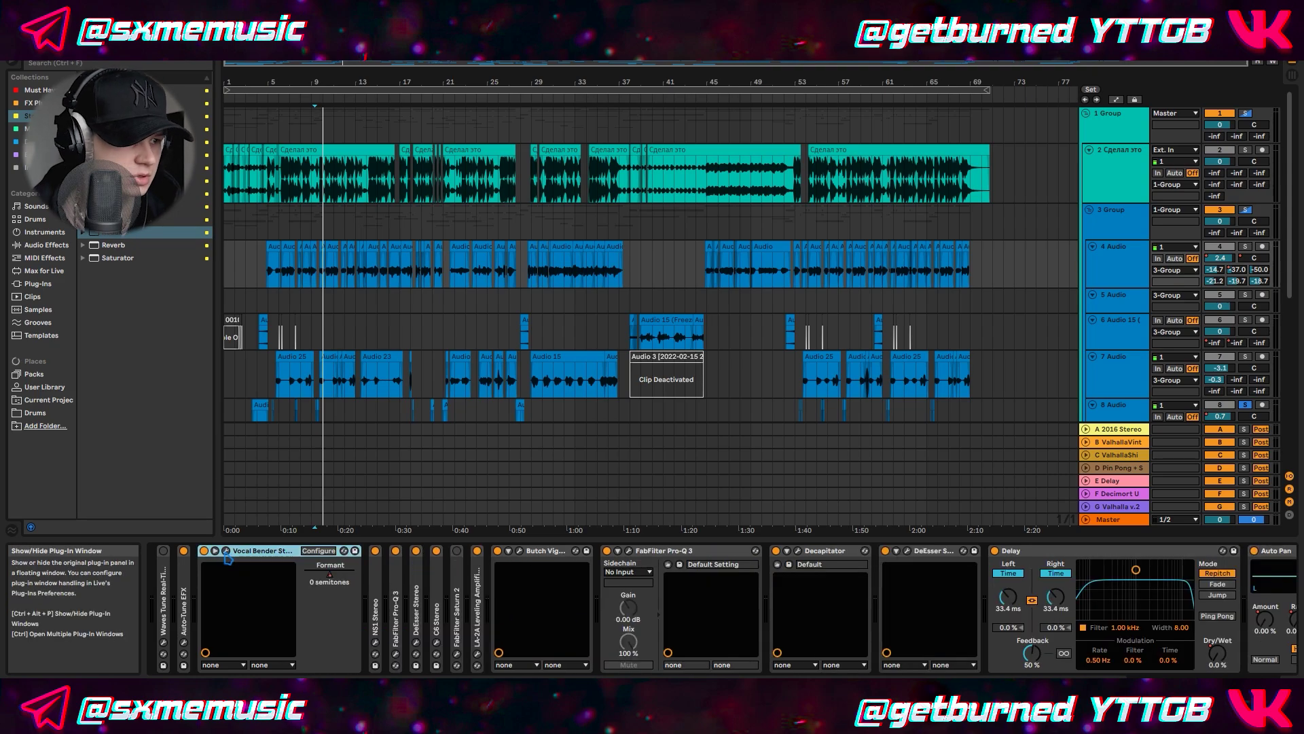
Open the Vocal Bender window on the 4 Audio track, examine its Formant control, and close the window.
click(227, 557)
drag(313, 174, 725, 224)
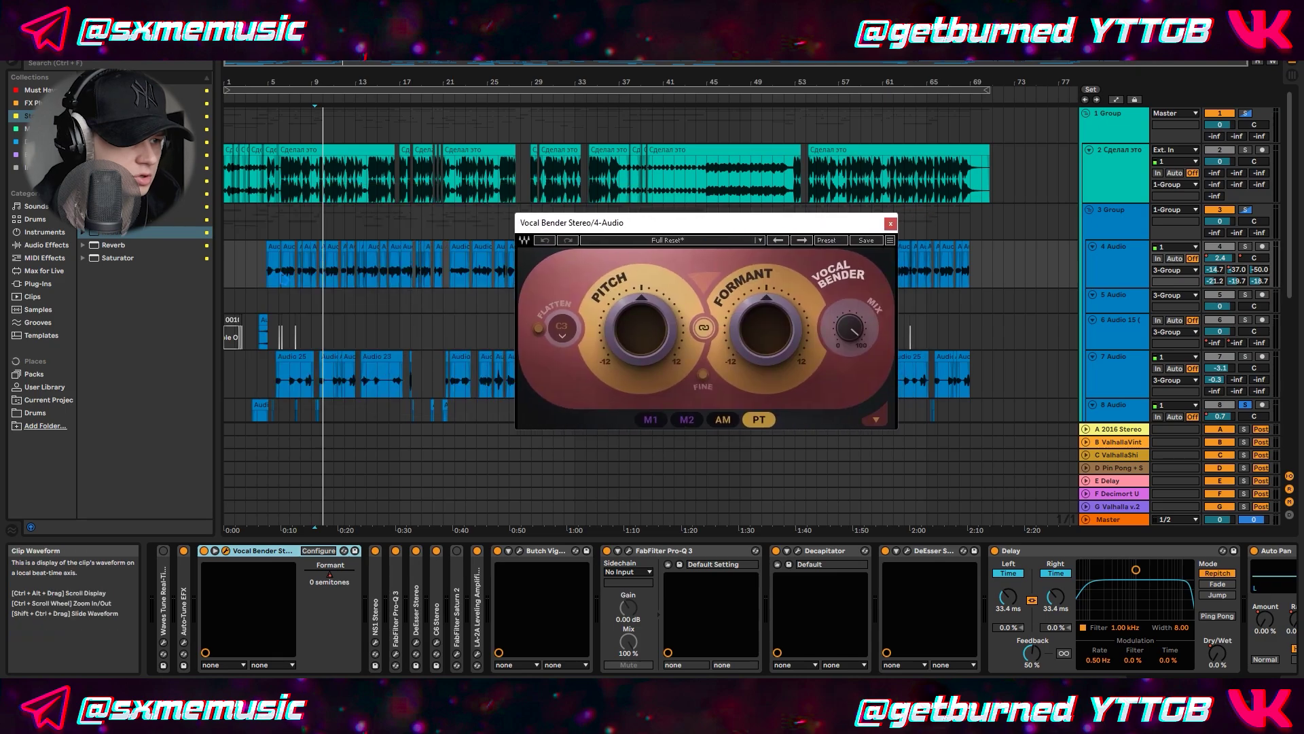
scroll(271, 280, up, 8)
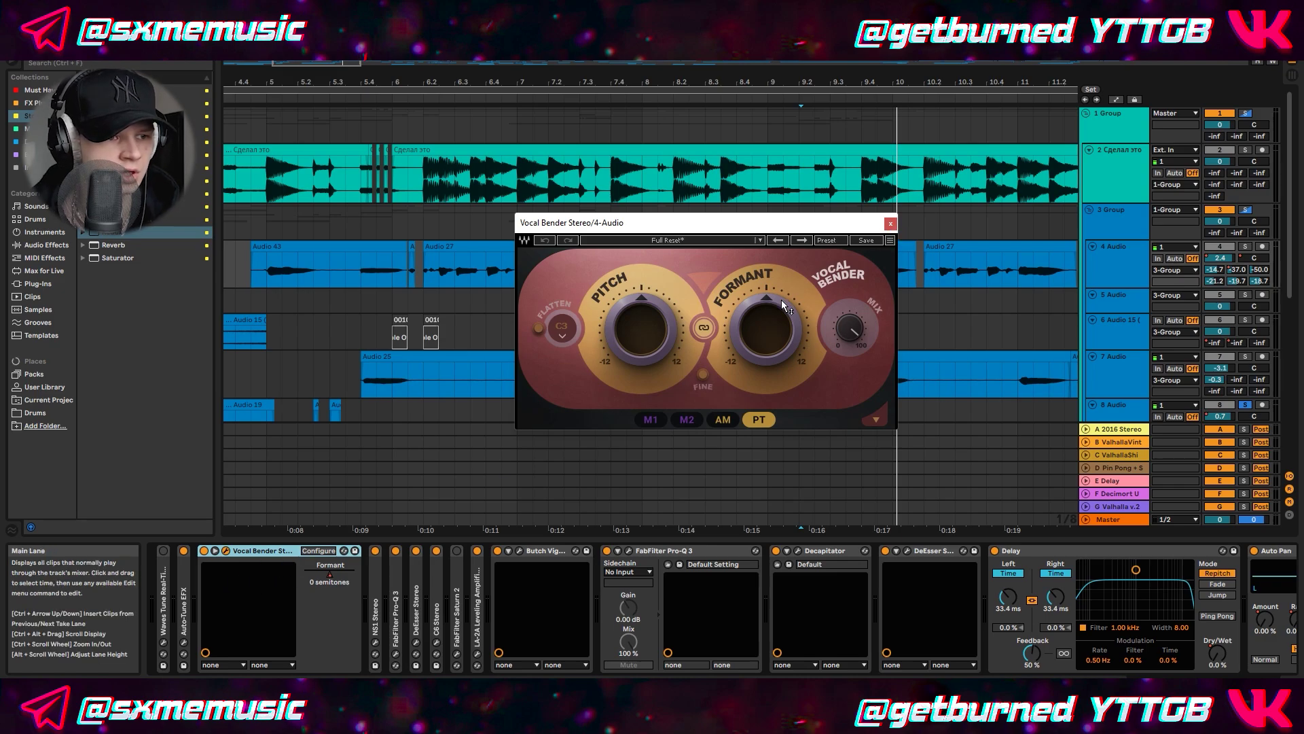
mouse_move(758, 329)
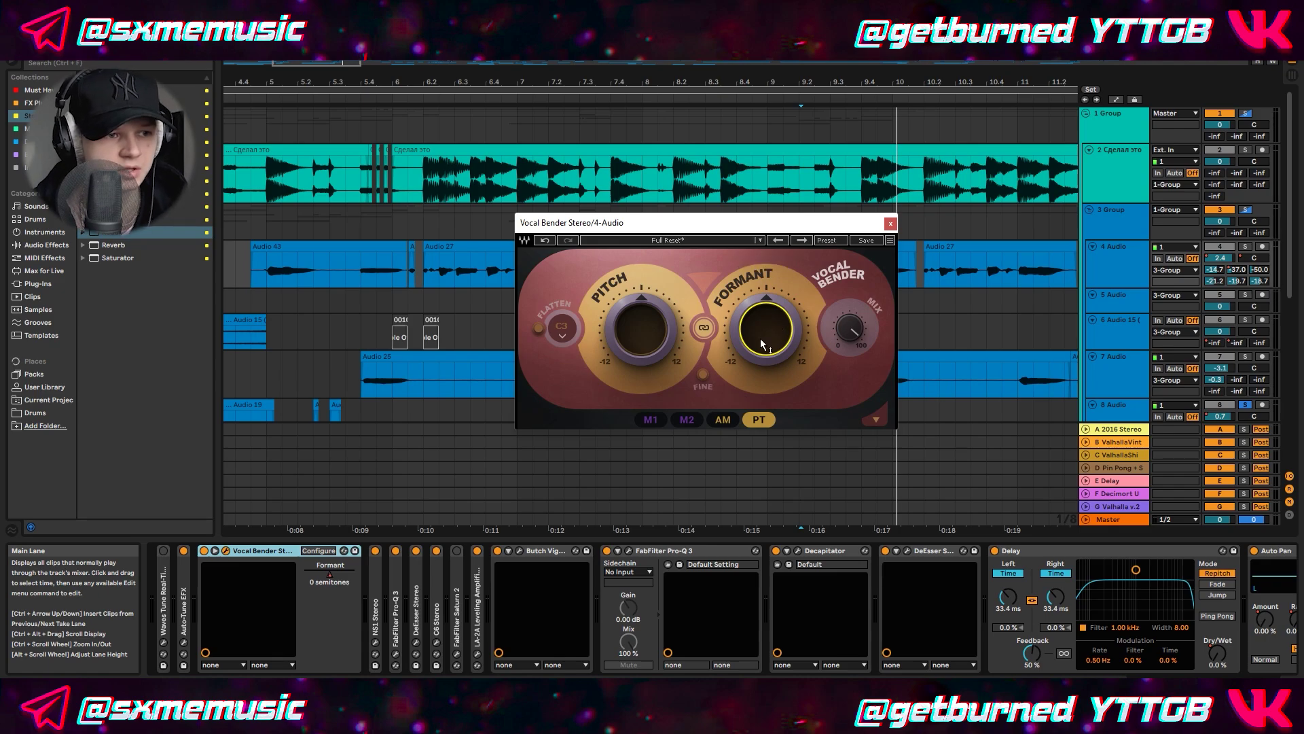
mouse_move(764, 333)
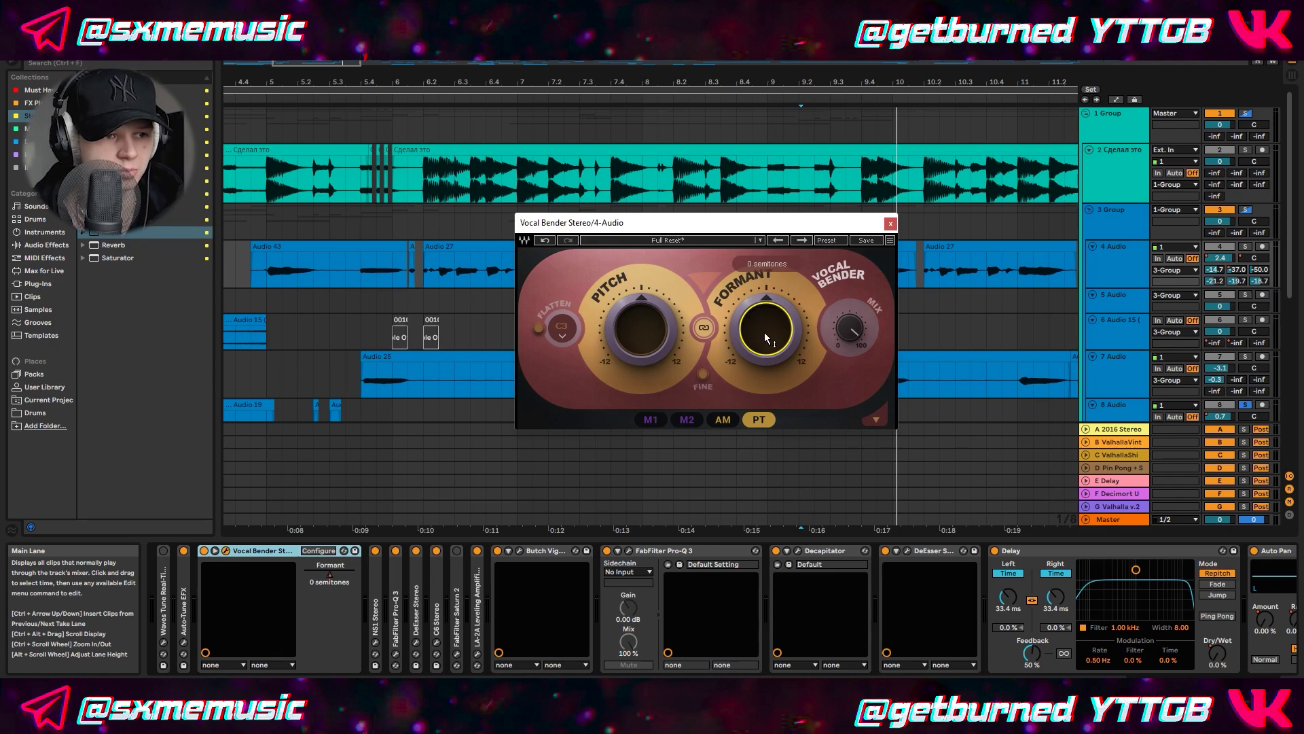
click(890, 223)
Show the track automation and raise the 4 Audio Formant envelope to a 3-semitone peak at bar 7.2.
click(1116, 100)
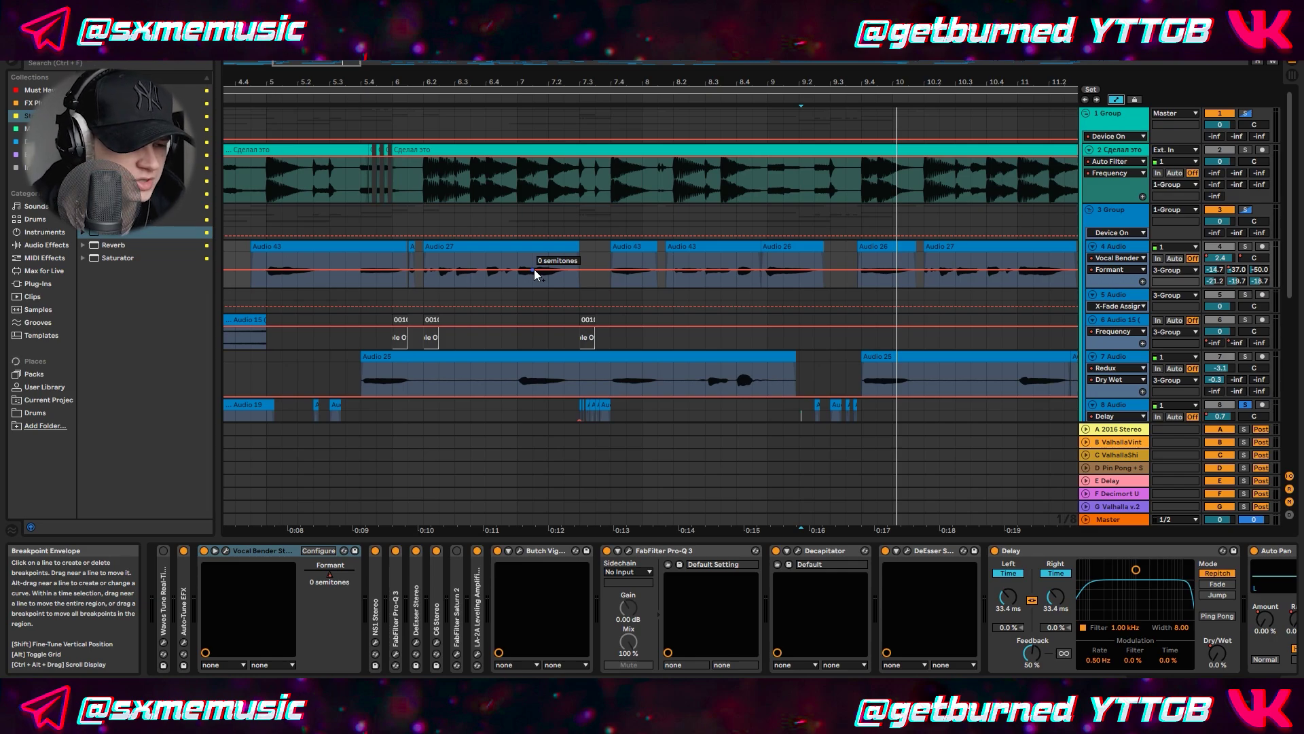
click(511, 270)
scroll(488, 270, up, 5)
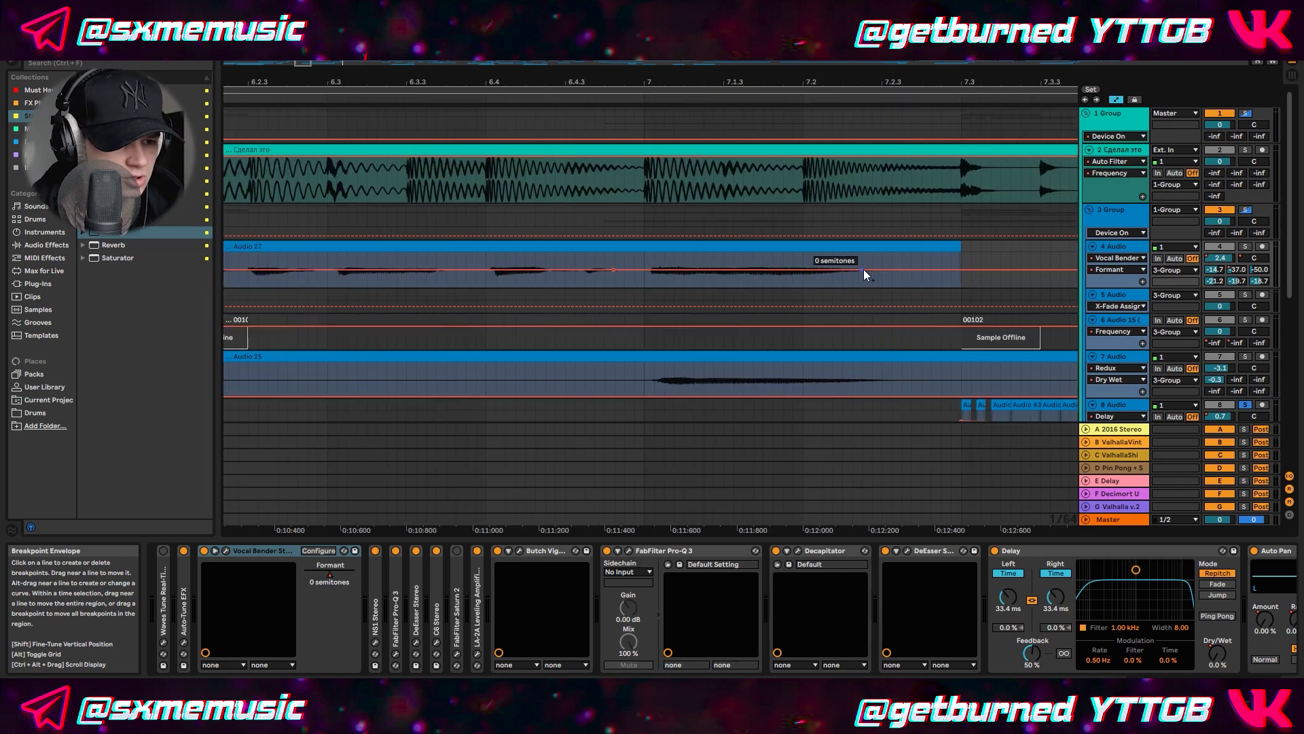
drag(804, 270, 803, 266)
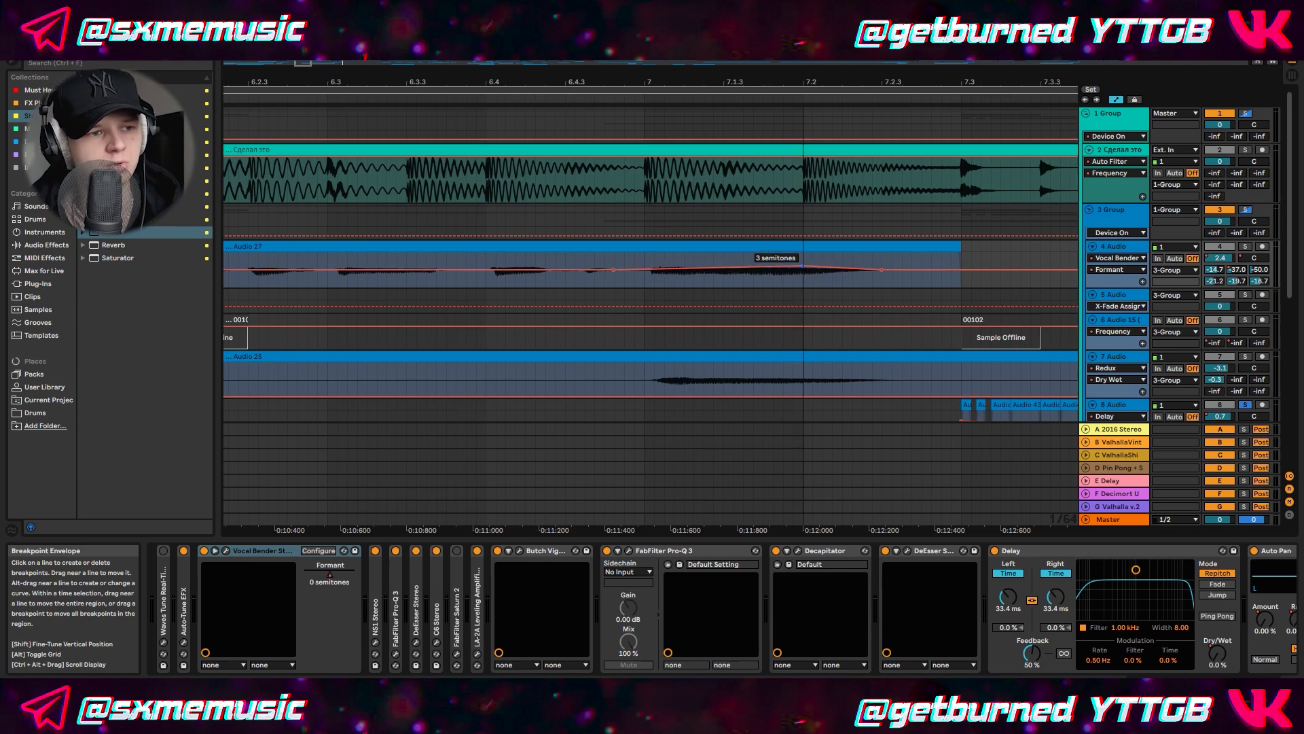
scroll(788, 268, down, 3)
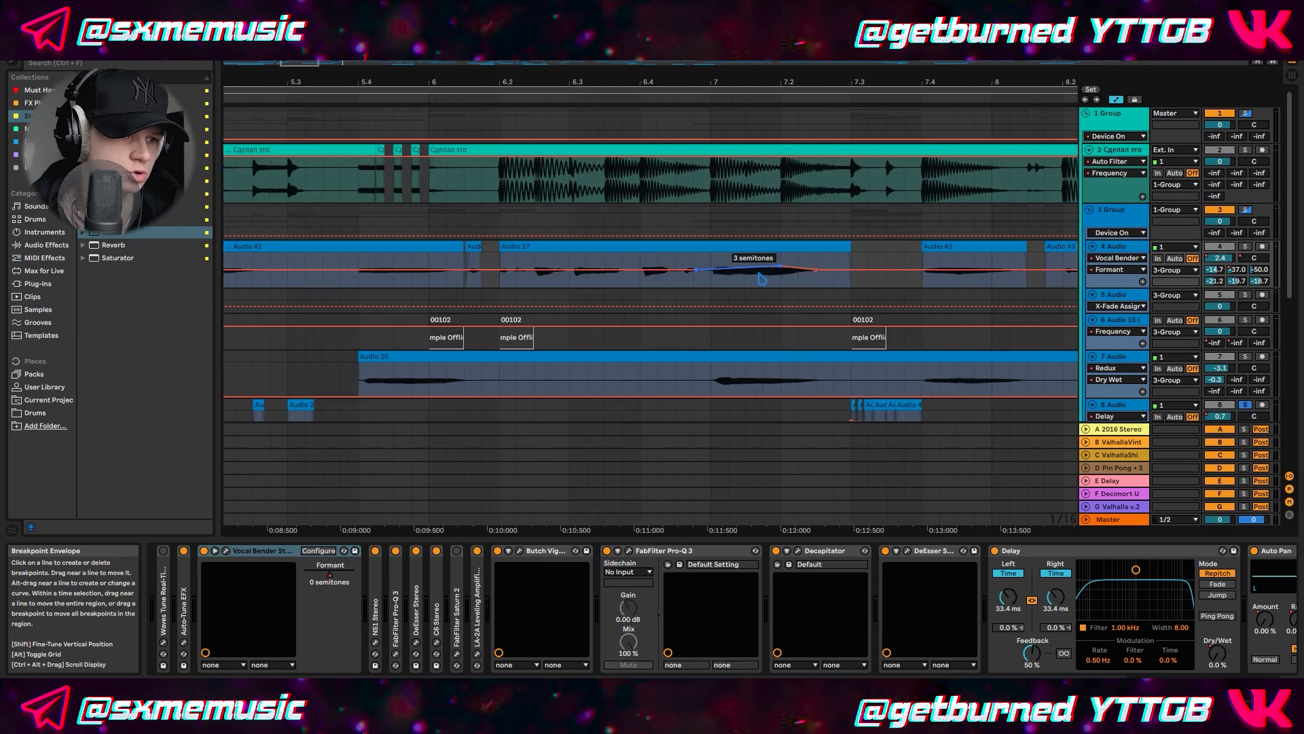
Solo the 4 Audio track and play the Audio 27 clip from just after bar 6.2 through the Formant peak.
click(519, 260)
click(1244, 248)
key(space)
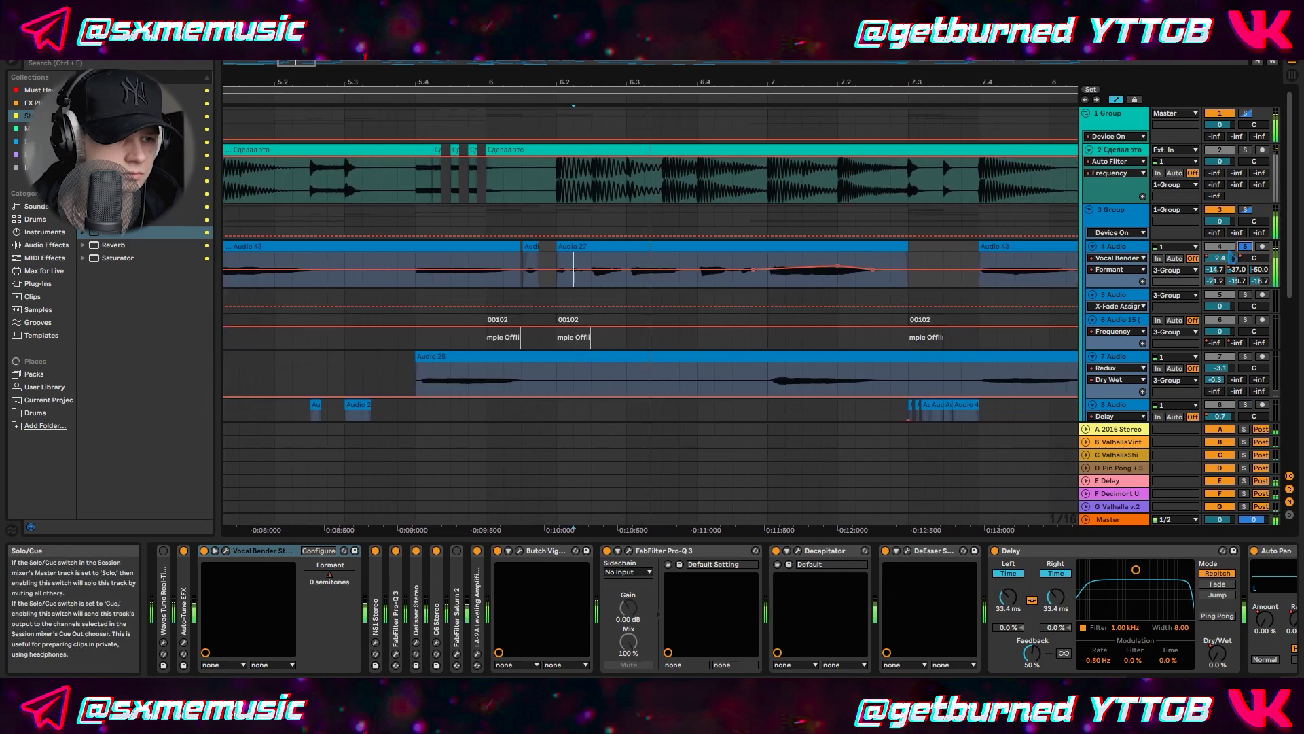
scroll(627, 270, up, 3)
key(space)
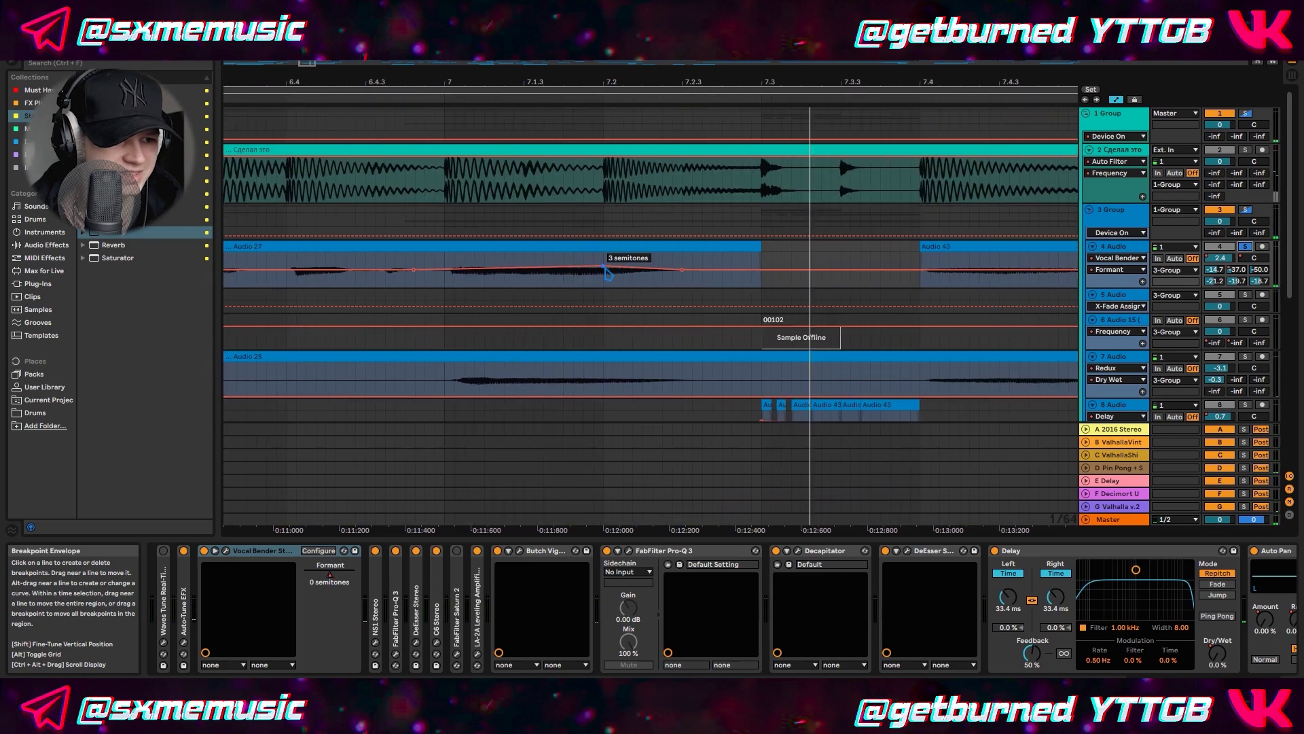
Remove the Formant peak at bar 7.2, replay the phrase, and draw a new Formant bump at bar 6.4.
click(604, 267)
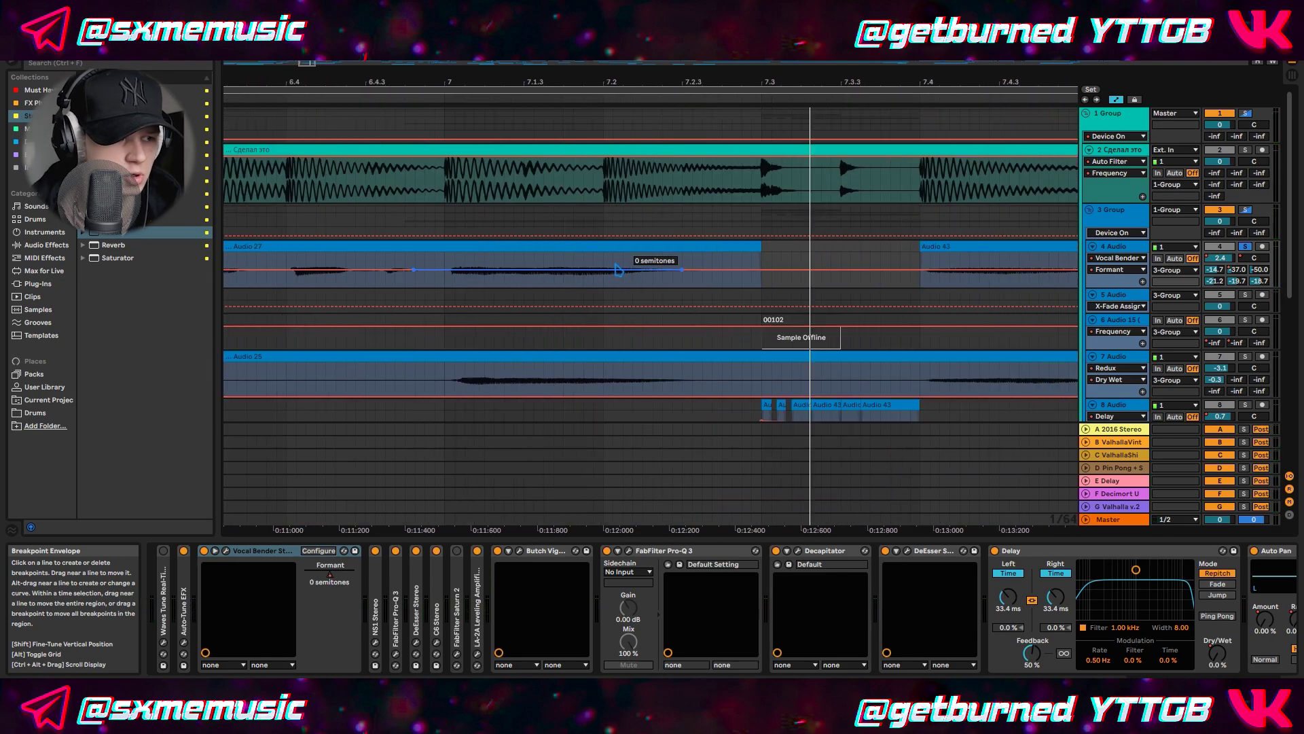
scroll(630, 268, down, 5)
scroll(436, 287, up, 5)
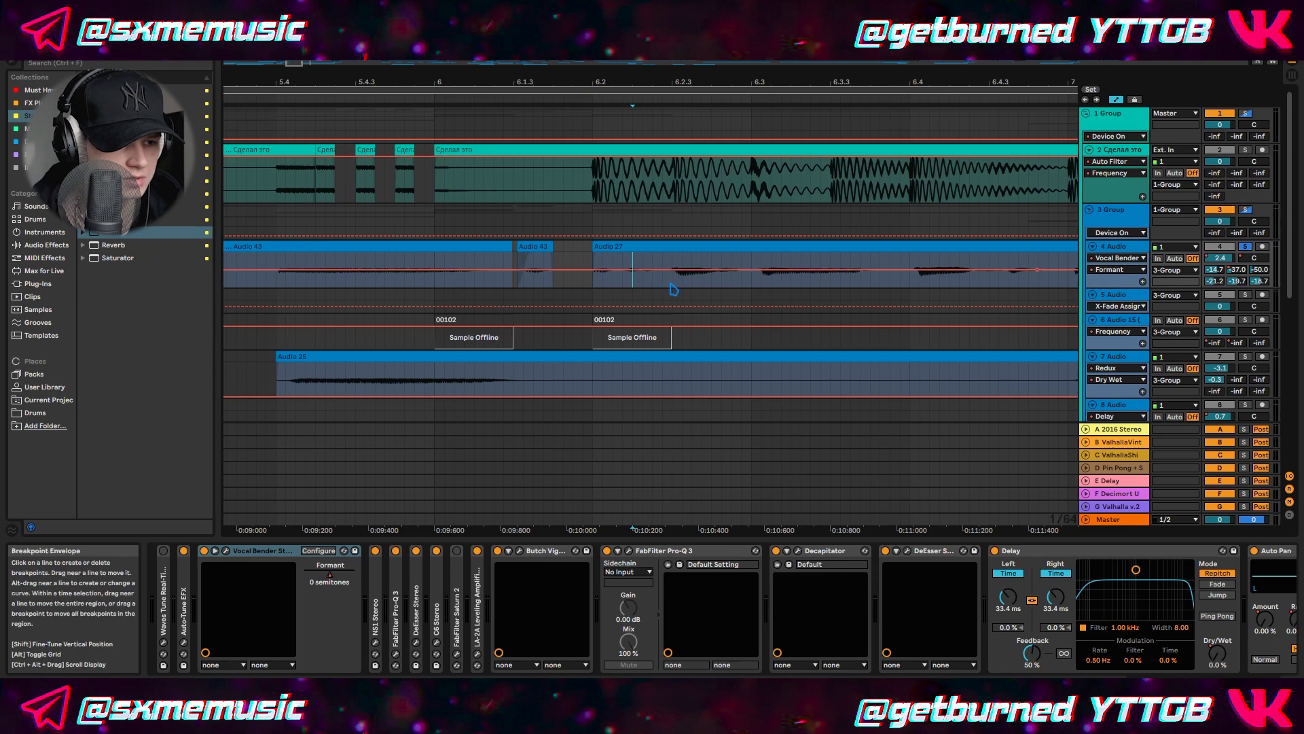
key(space)
drag(663, 272, 658, 264)
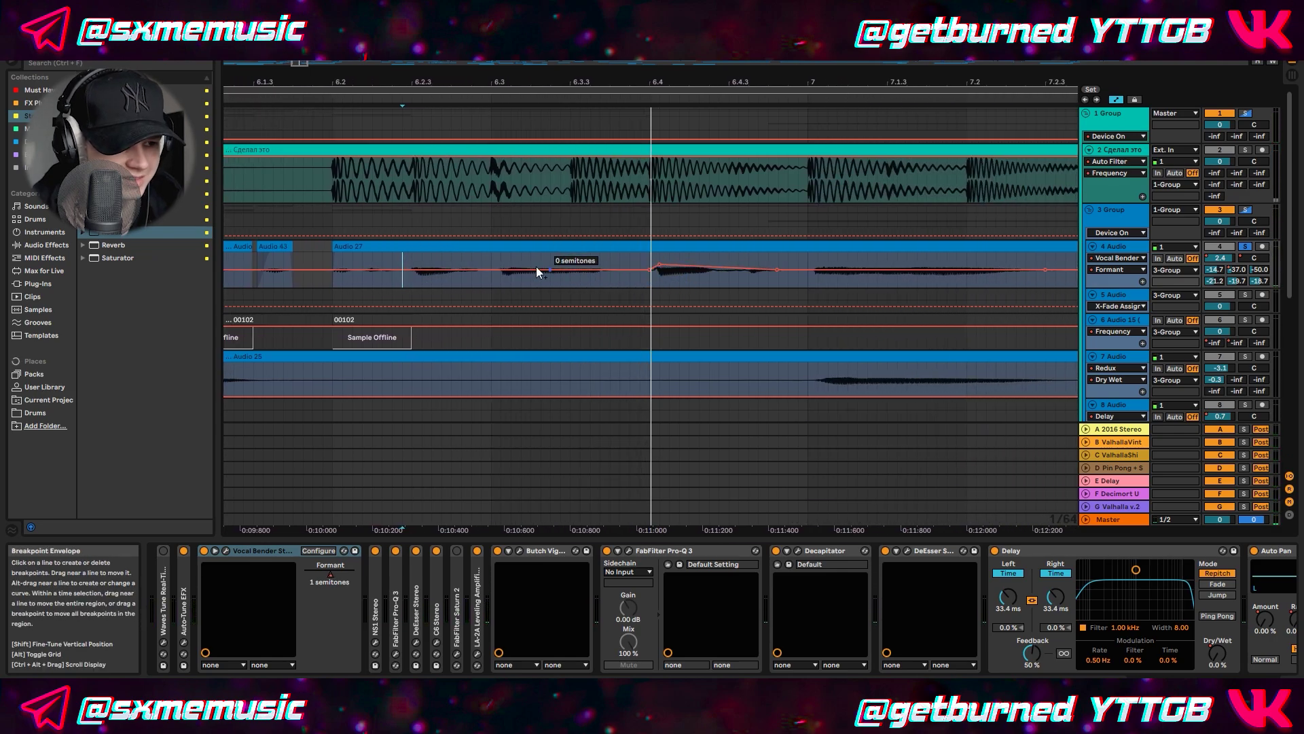
Play the phrase from bar 6.3 and flatten the Formant bump at bar 6.4.
click(482, 262)
key(space)
key(space)
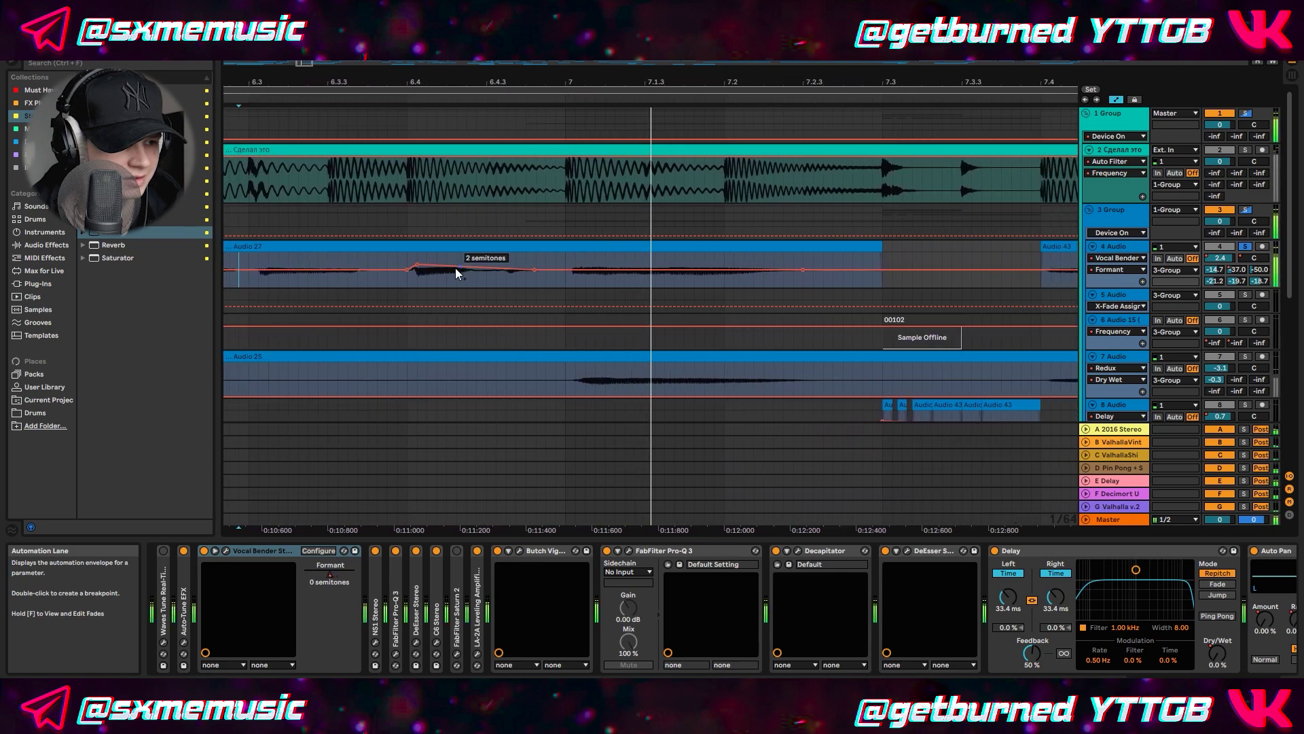
key(space)
drag(417, 265, 409, 269)
key(space)
Find the Formant rise on 4 Audio around bars 22 to 23 and play that passage twice.
scroll(426, 265, down, 6)
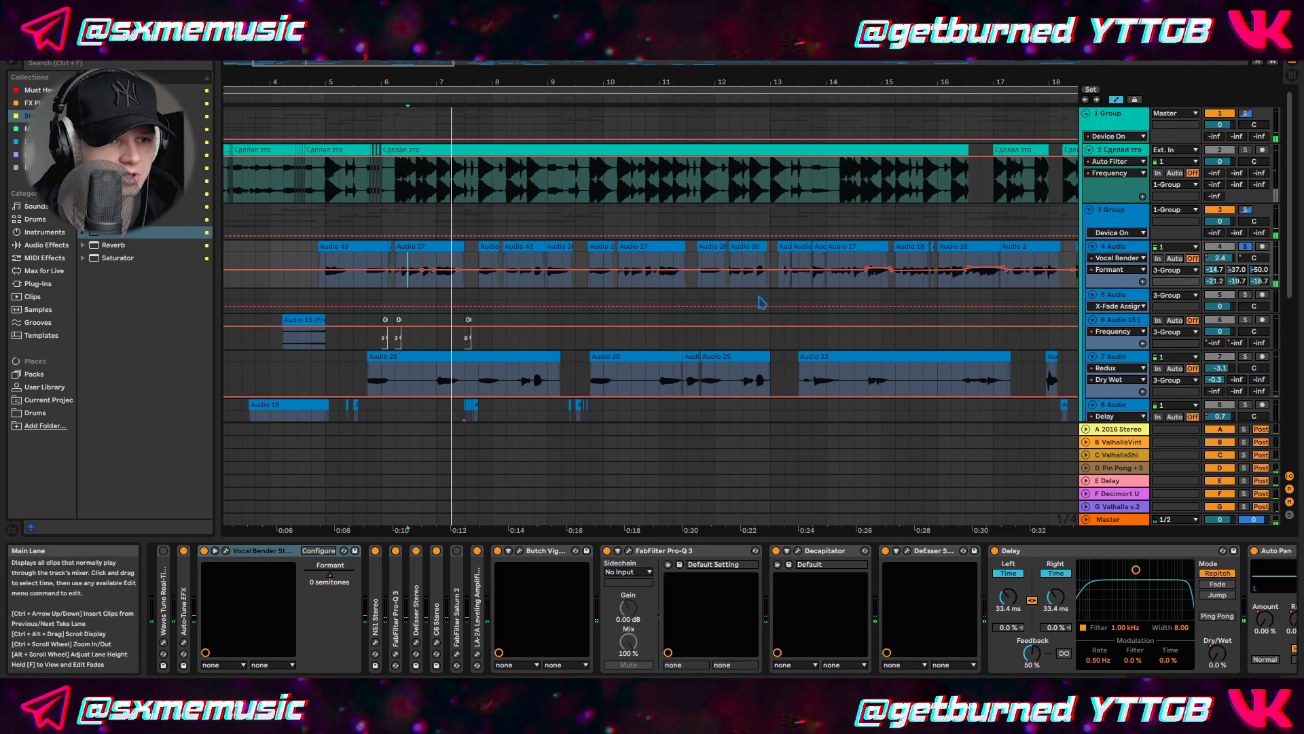
scroll(835, 288, down, 3)
scroll(800, 287, up, 5)
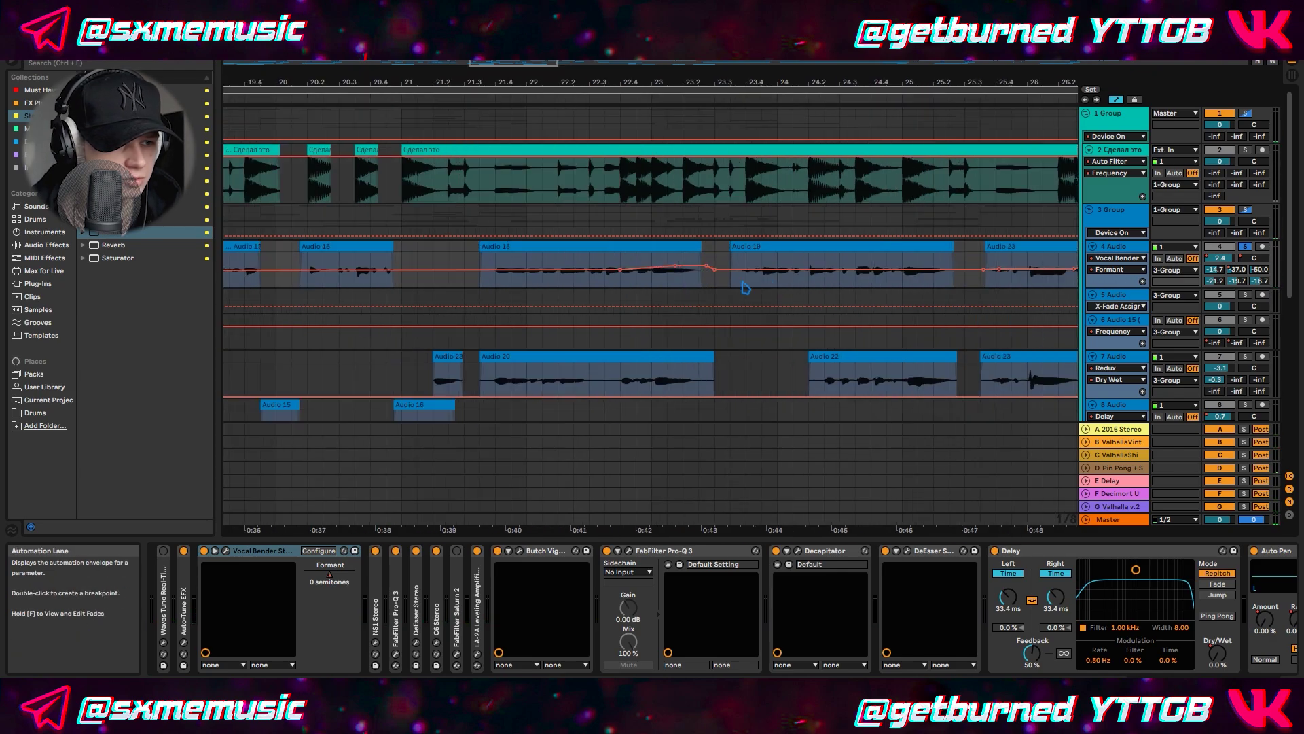
click(589, 283)
key(space)
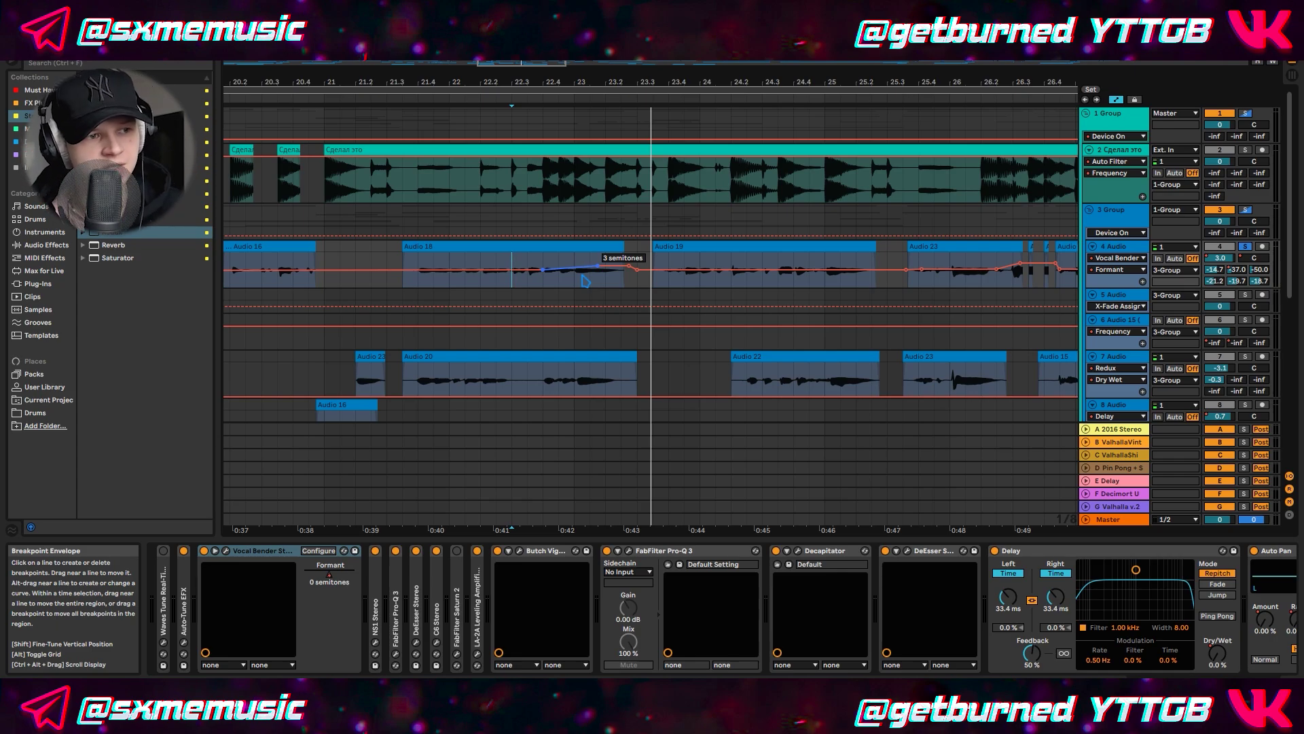
click(521, 280)
key(space)
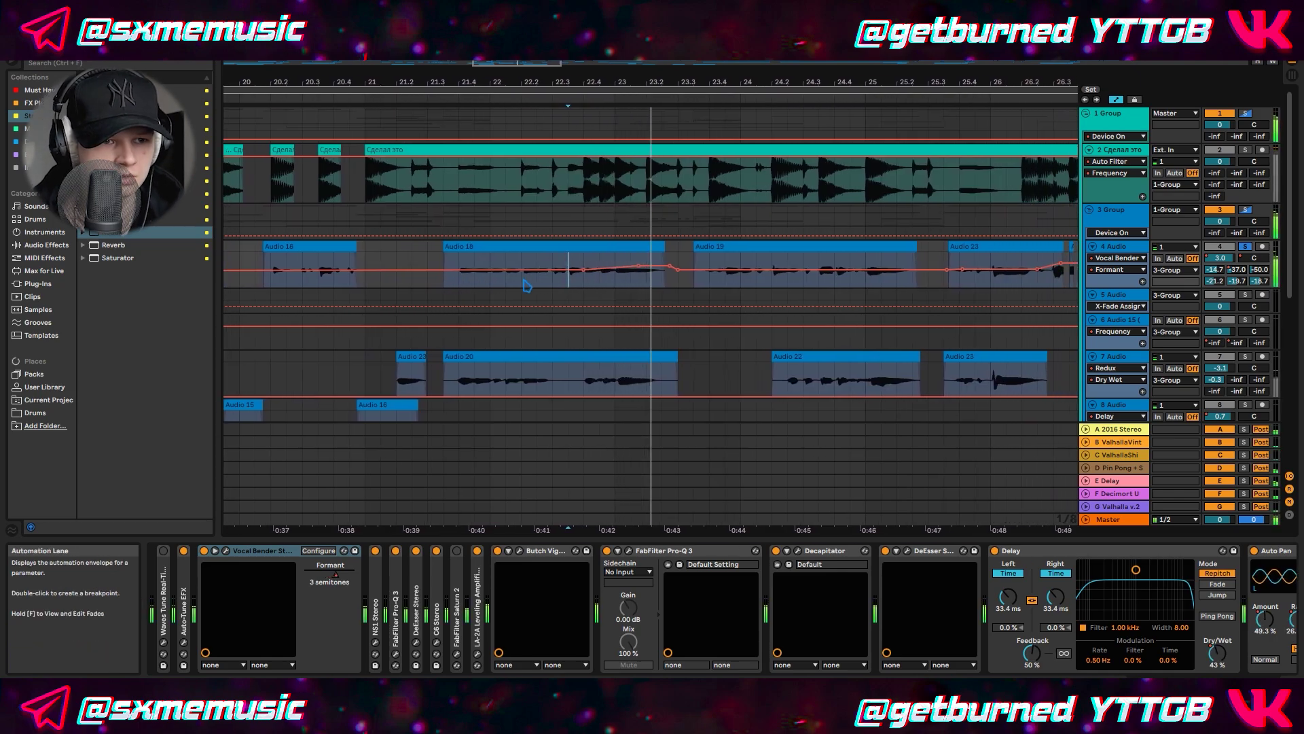
key(space)
Examine the 4 Audio track's Formant automation across the whole arrangement.
scroll(640, 287, up, 3)
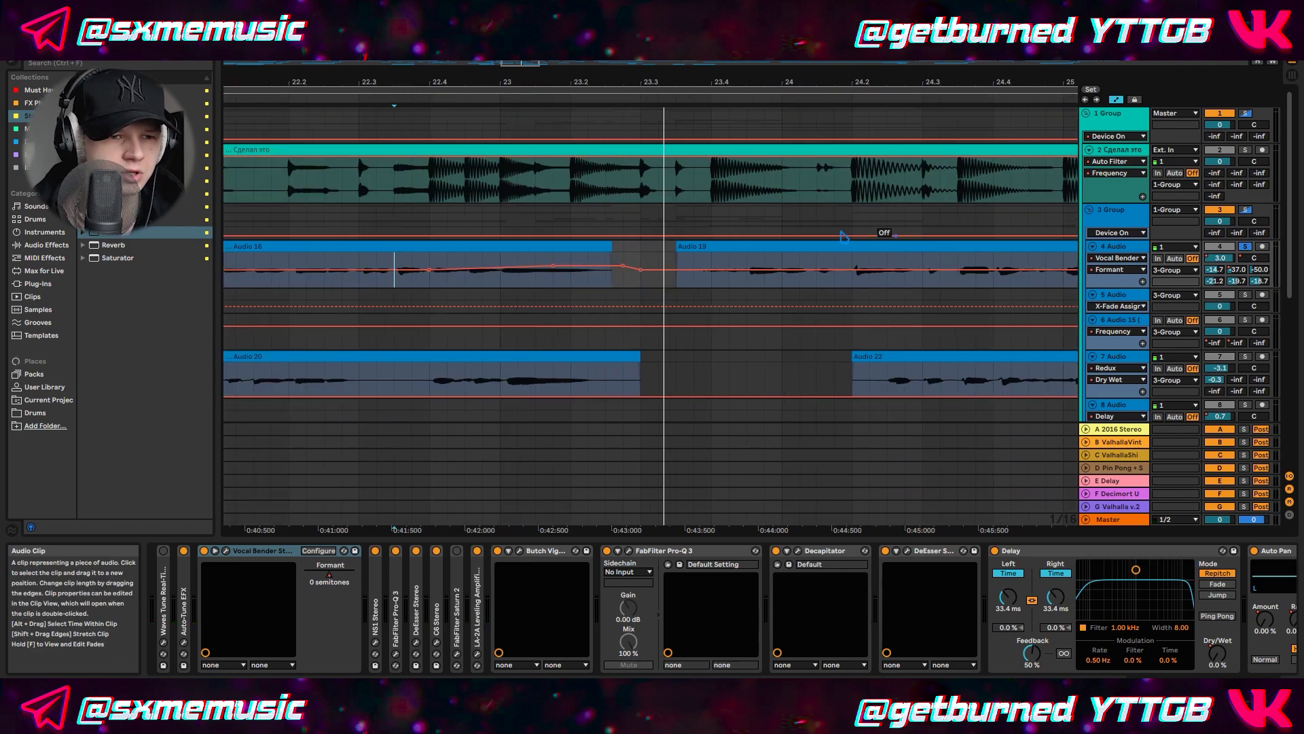
scroll(856, 272, down, 1)
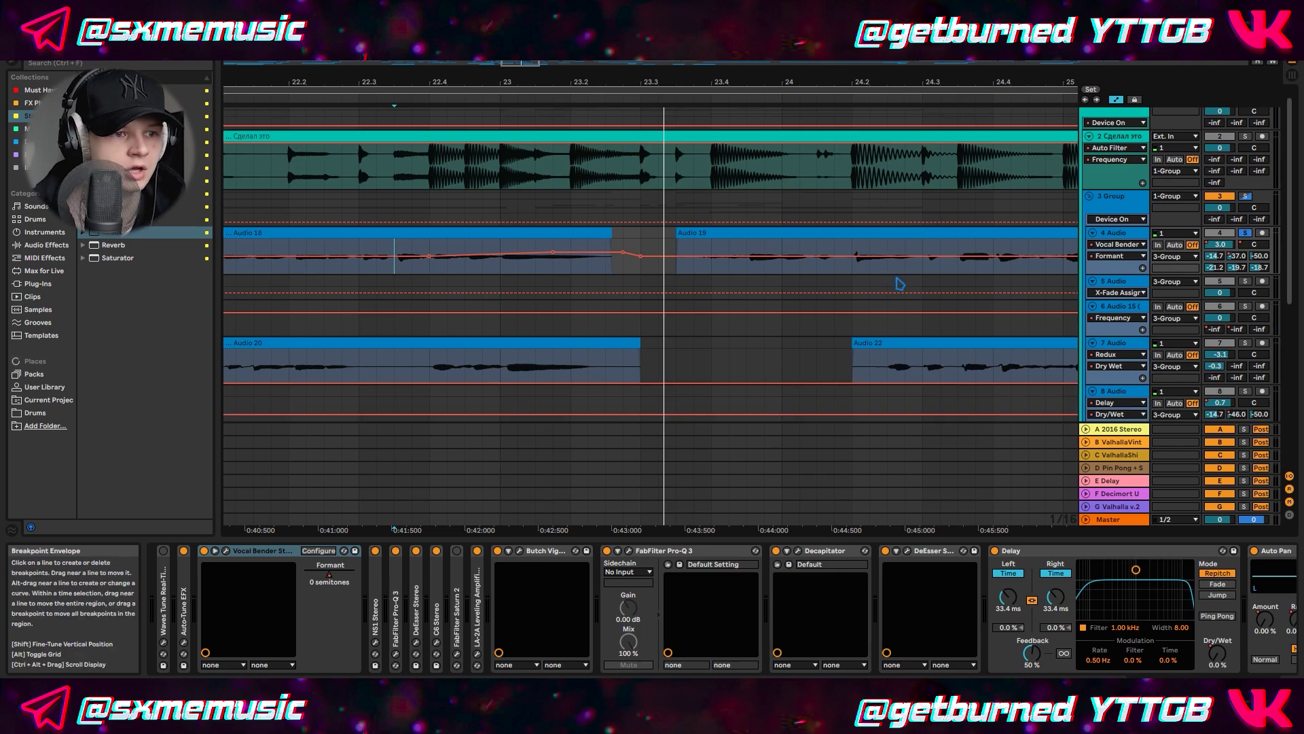
scroll(883, 282, down, 3)
scroll(894, 286, down, 4)
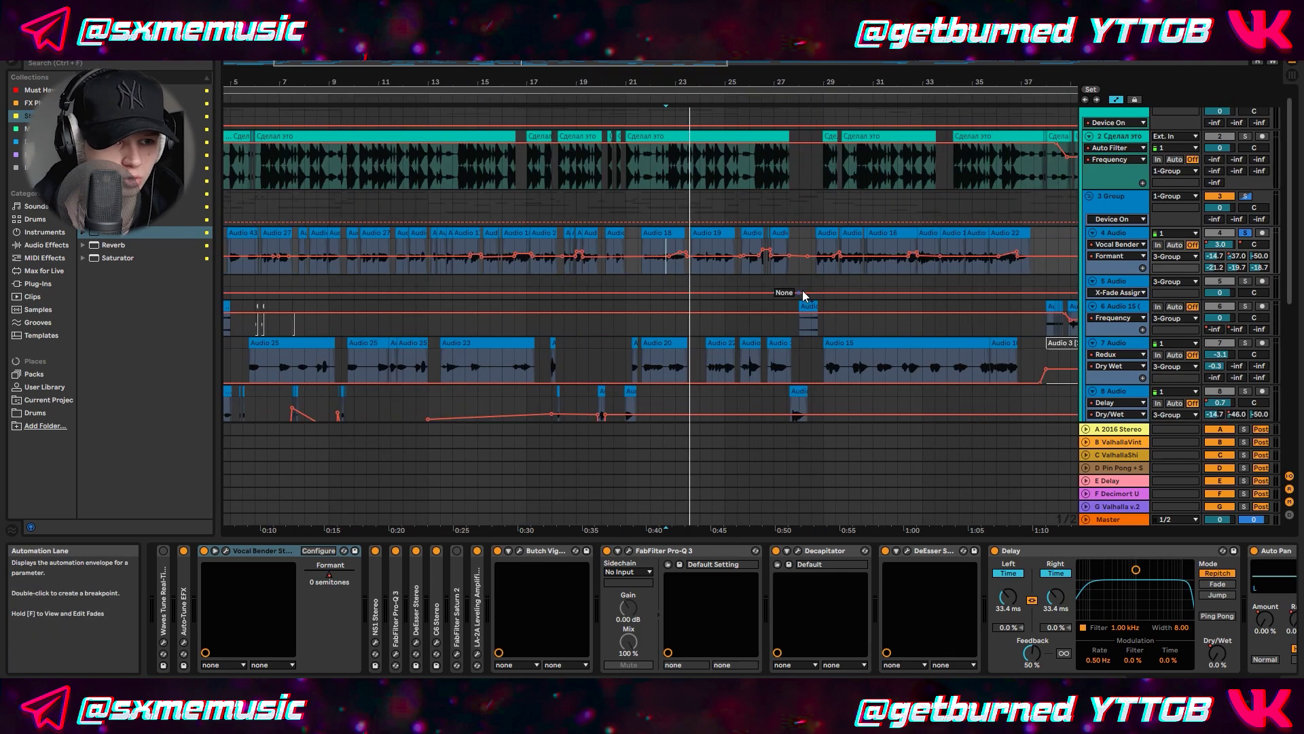
scroll(801, 300, down, 3)
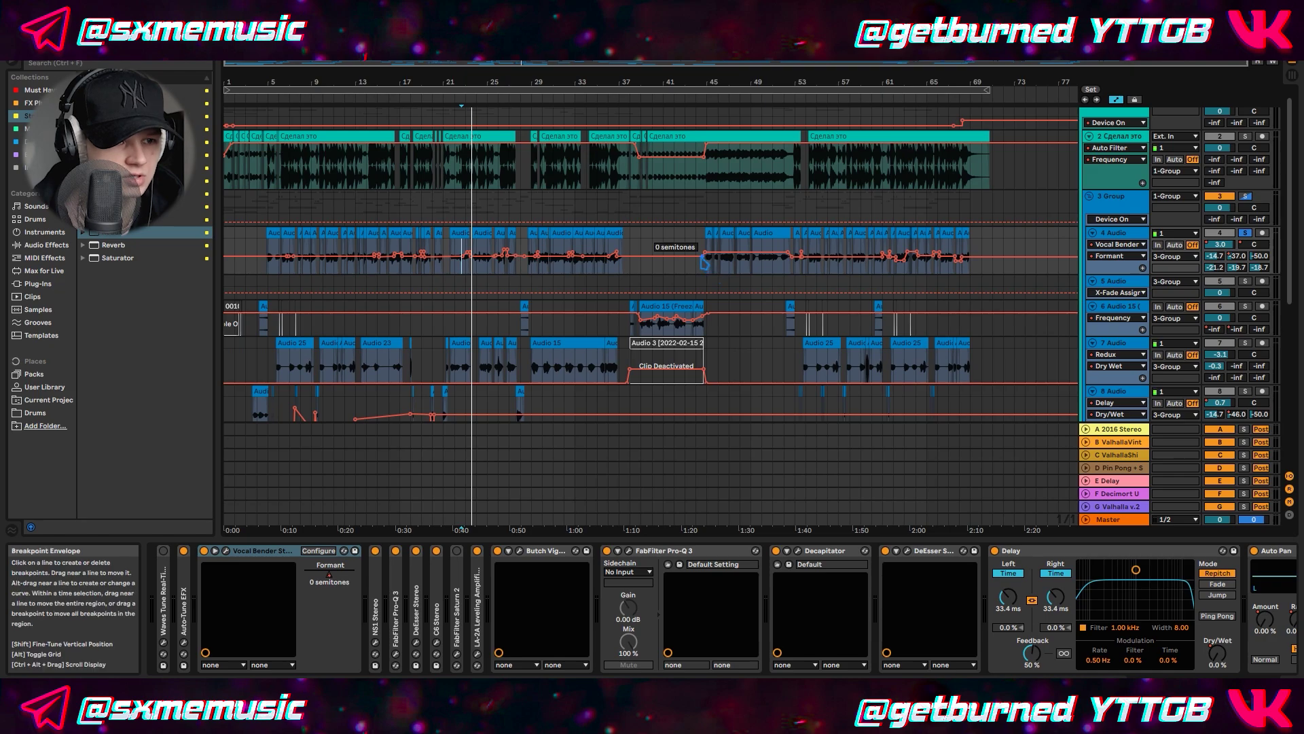
right_click(962, 257)
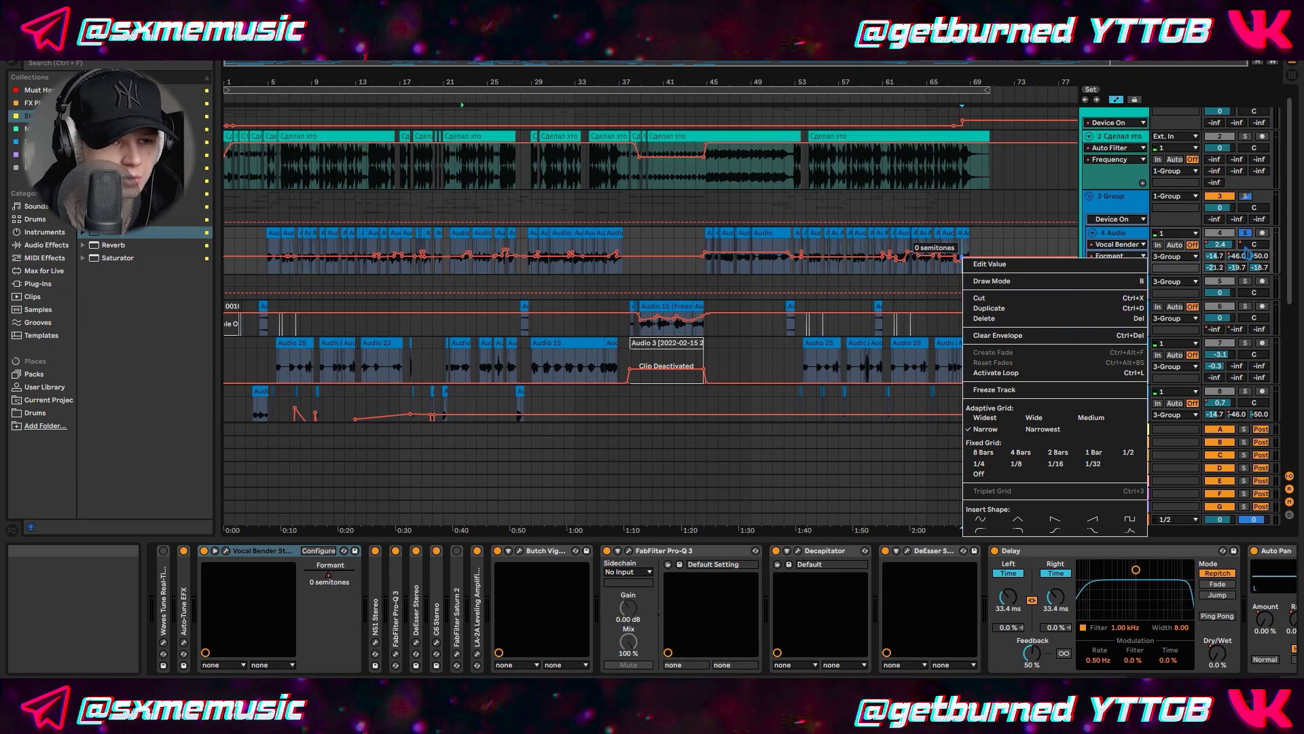
click(1128, 235)
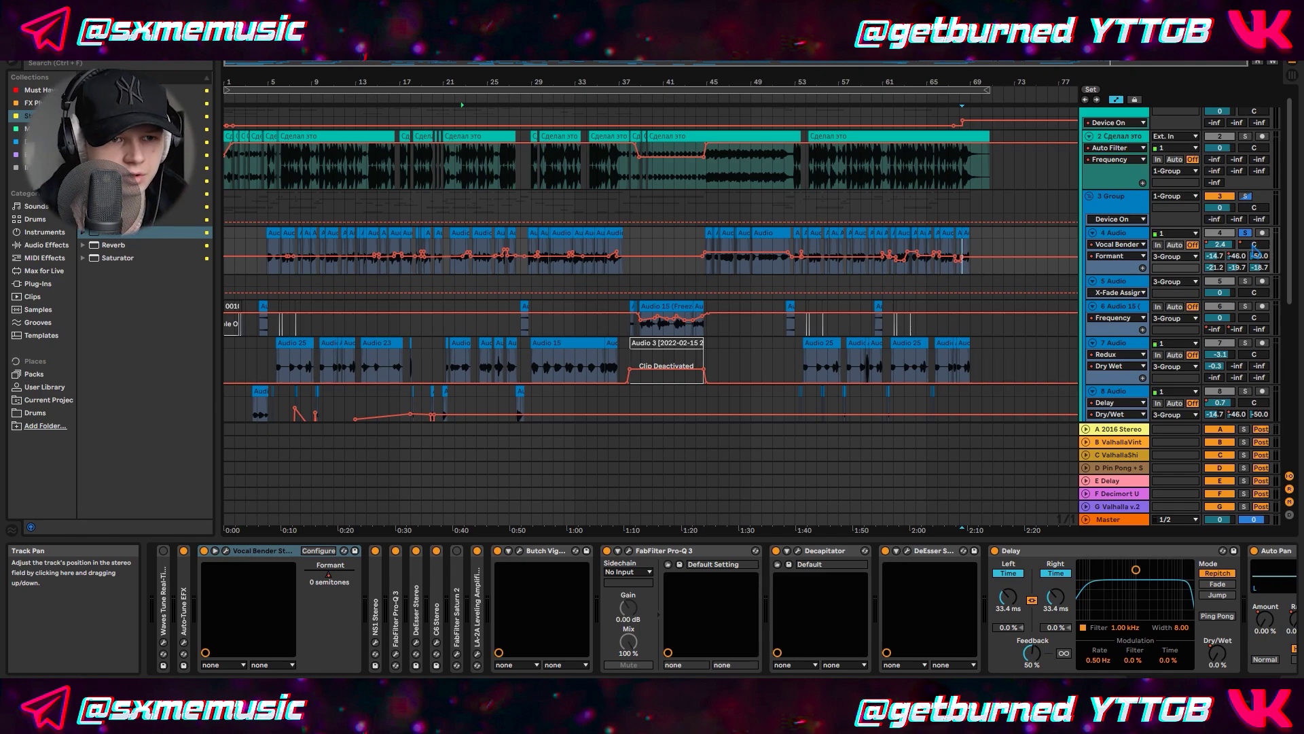
Try a leftward Track Panning automation dip on 4 Audio around bar 37, play it, and remove the dip.
click(1255, 246)
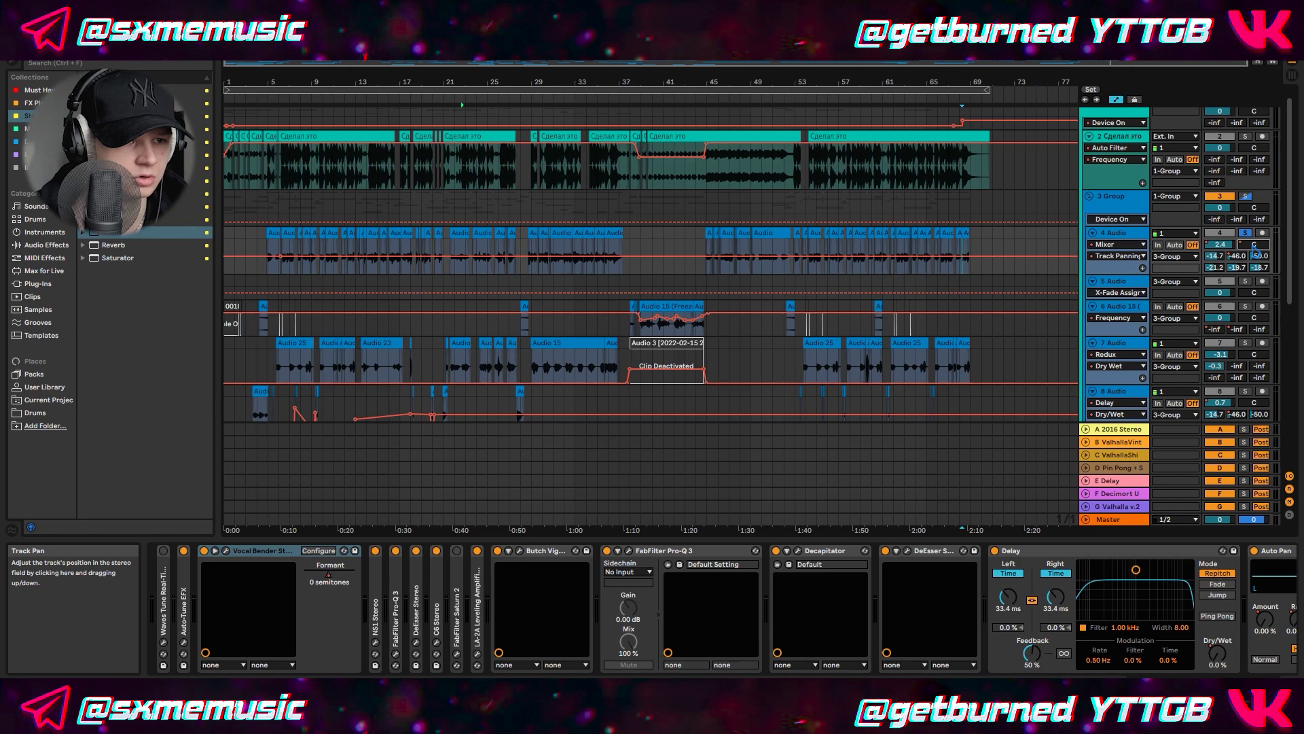
scroll(603, 259, up, 6)
click(790, 256)
drag(886, 258, 908, 256)
key(space)
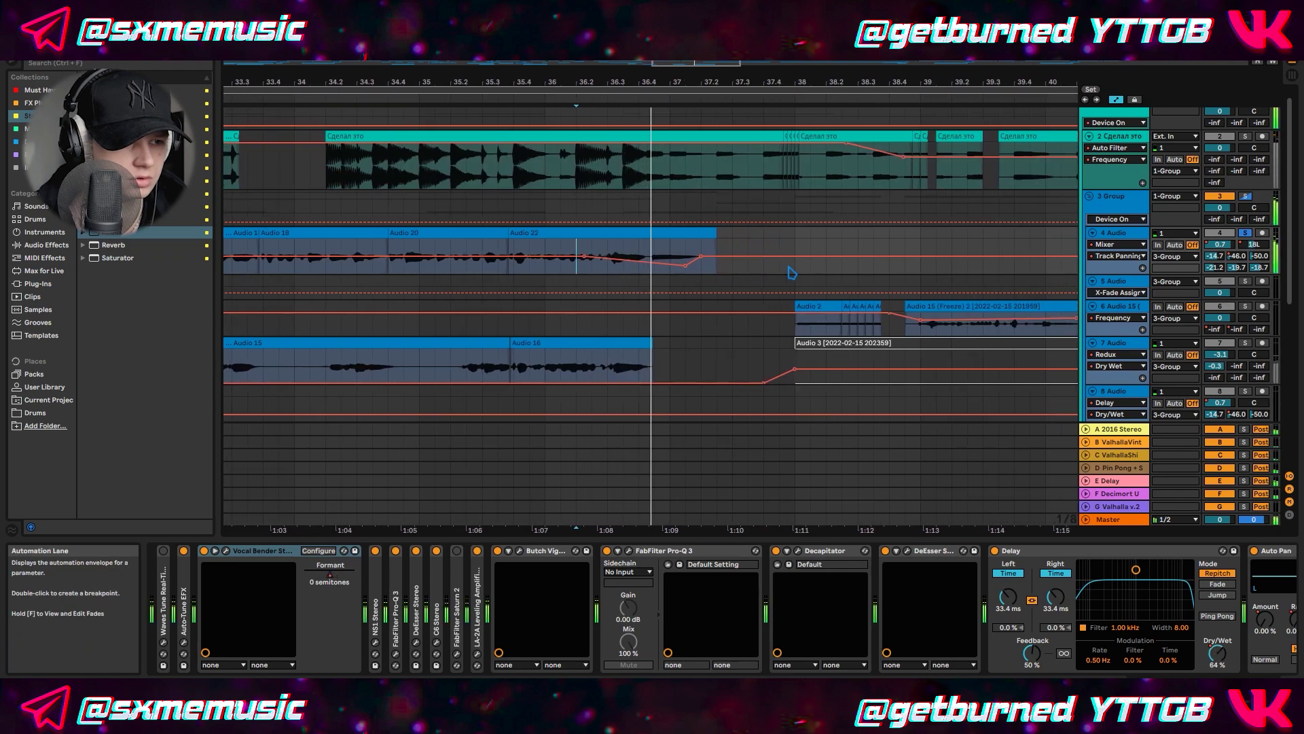
click(616, 266)
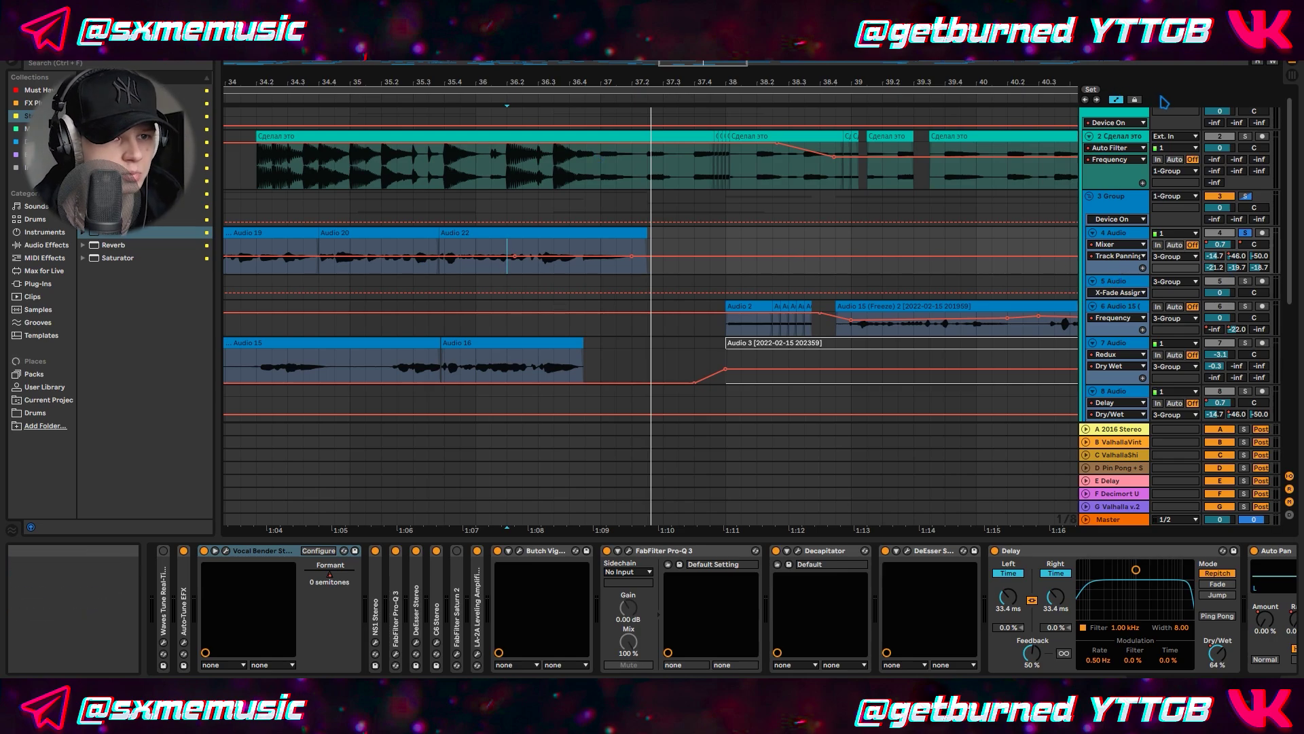
Hide the track automation and set the Frequency of the Auto Filter following the Valhalla plug-in to 19.9 kHz.
key(a)
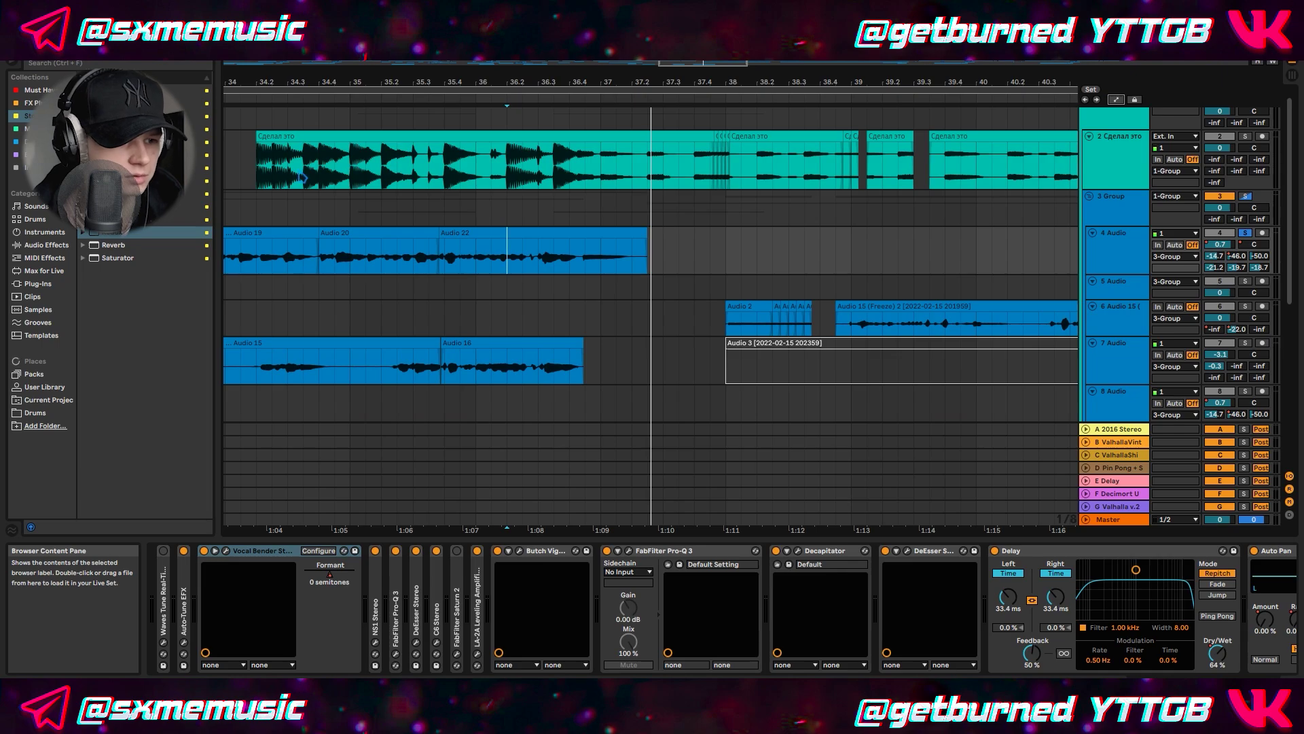
scroll(686, 645, right, 12)
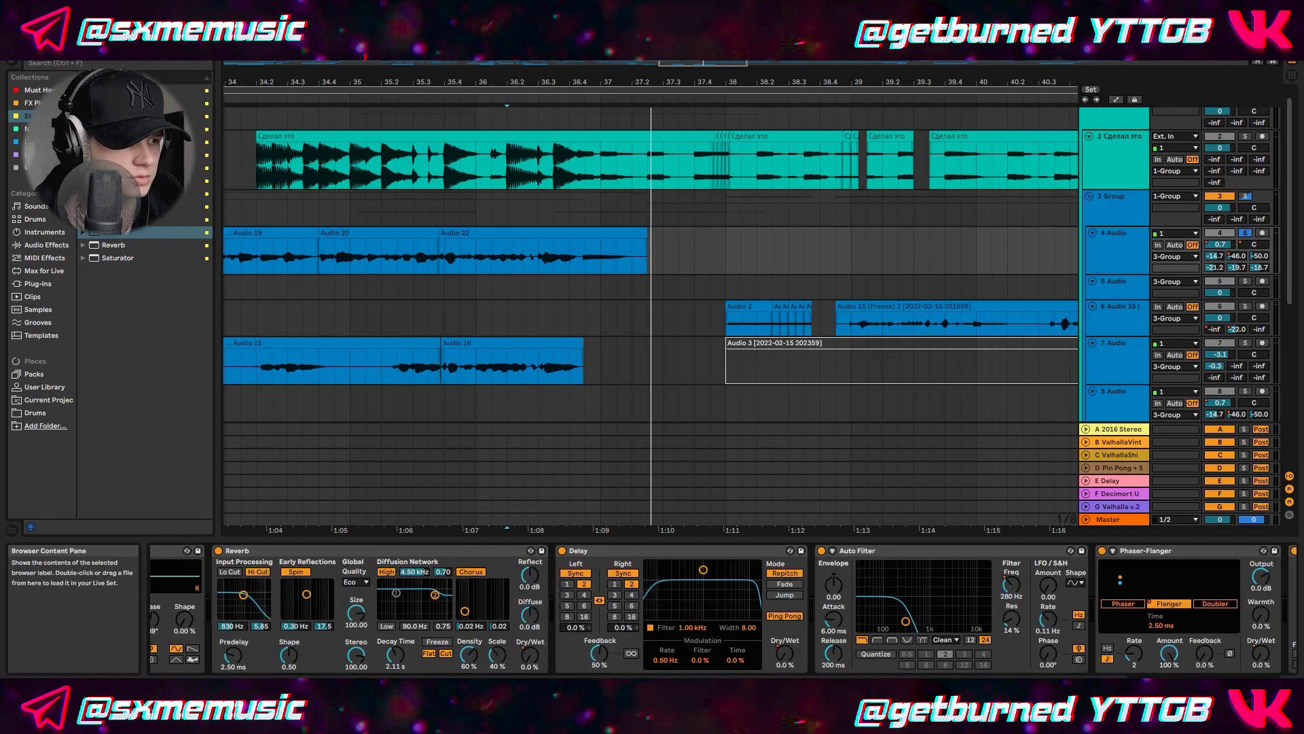
scroll(1231, 645, right, 8)
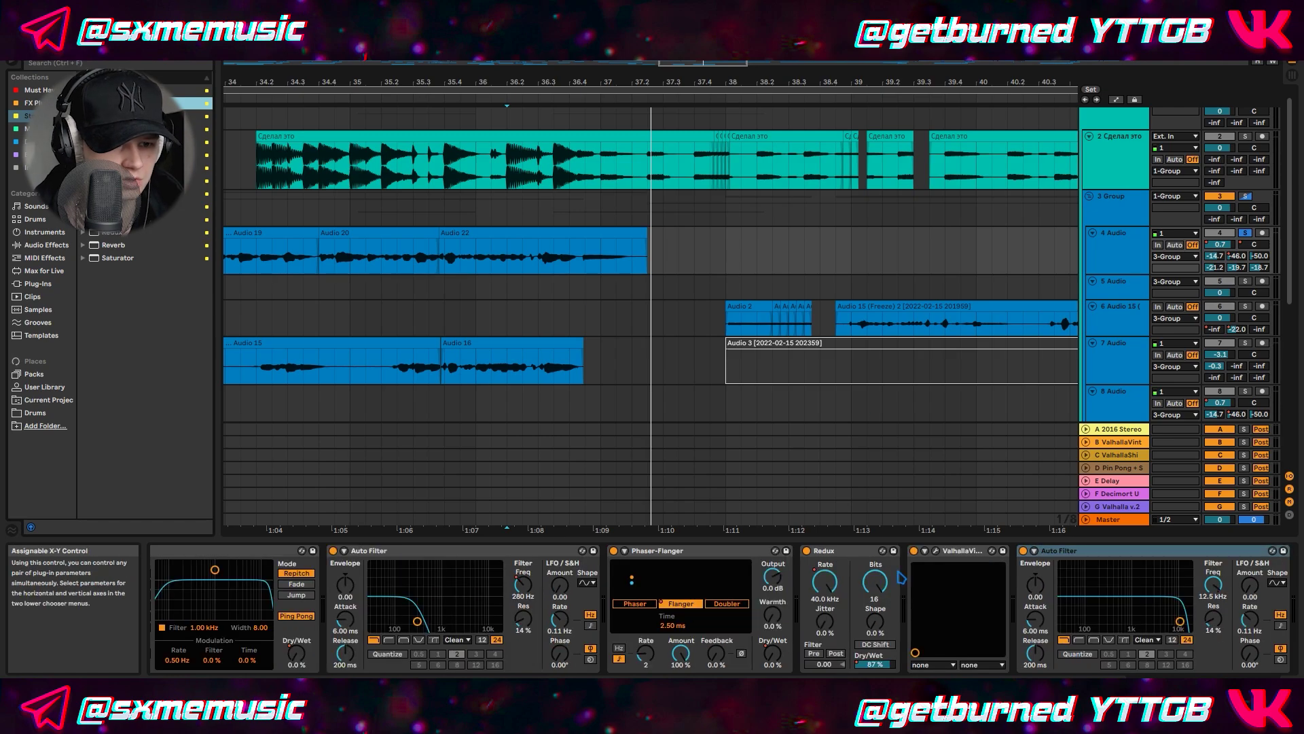
drag(1216, 588, 1213, 578)
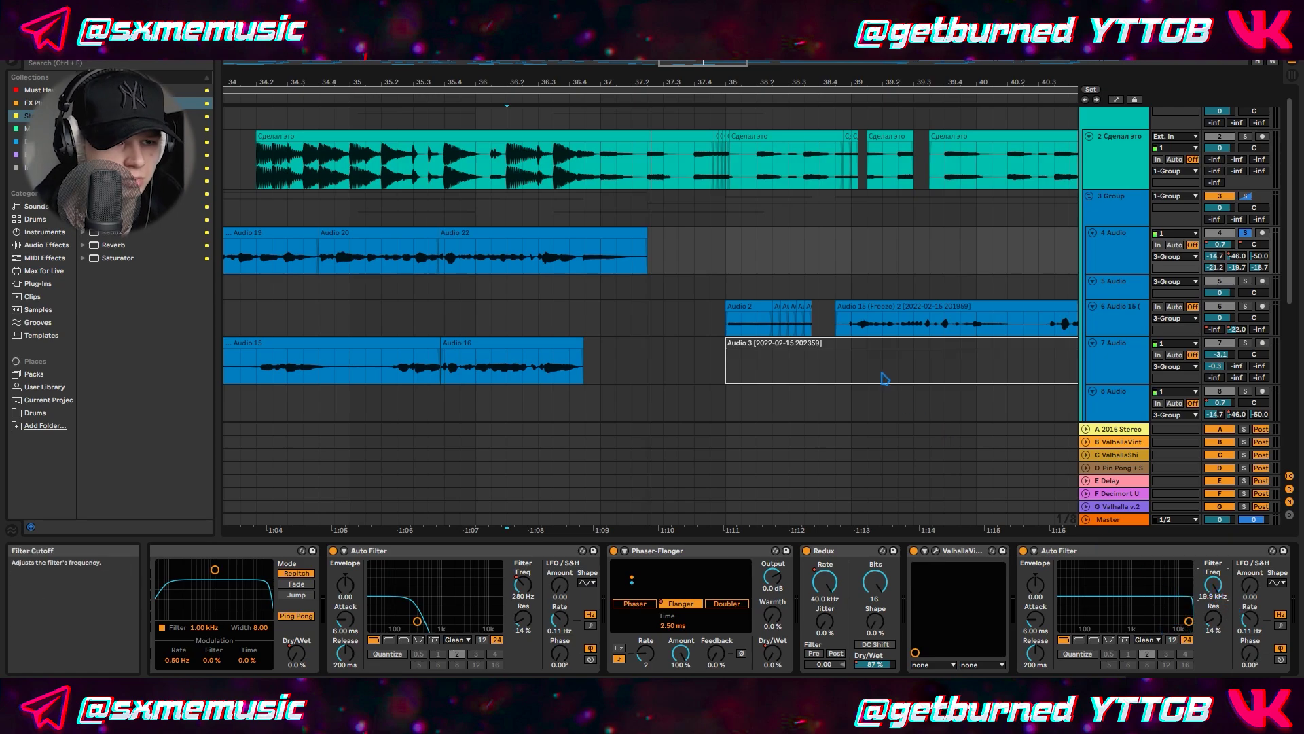
Show the automation and draw an Auto Filter Frequency ramp up to 19.9 kHz where the 4 Audio vocals enter around bar 45.
scroll(719, 215, down, 5)
scroll(714, 256, up, 3)
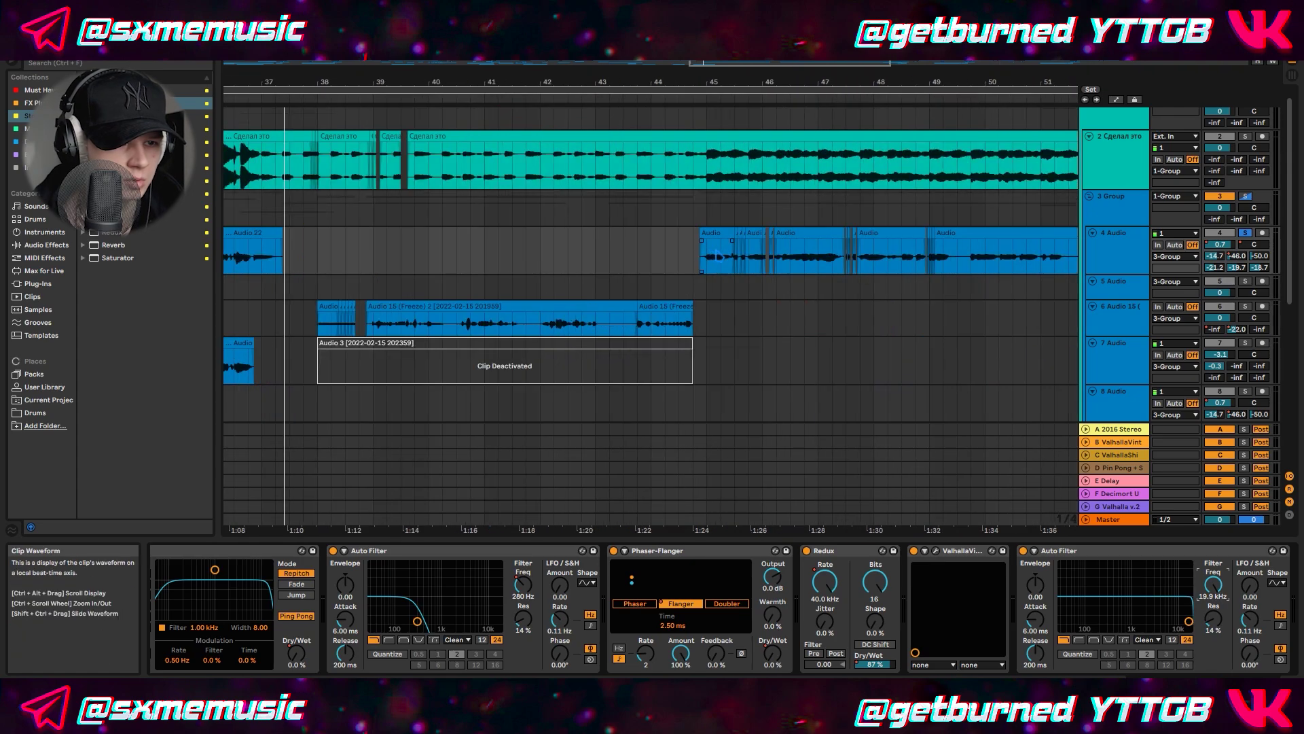
click(1116, 100)
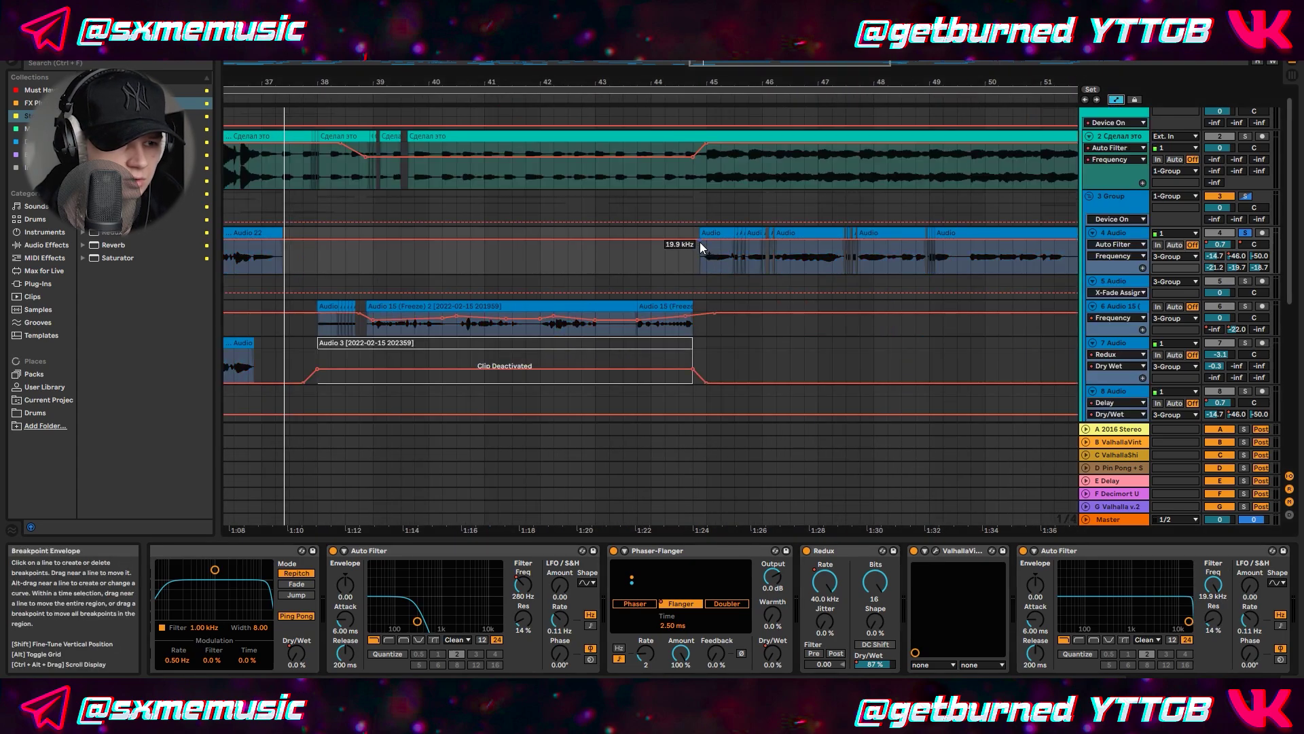
mouse_move(699, 242)
mouse_down()
mouse_move(700, 253)
mouse_move(668, 240)
mouse_up()
Play the filter sweep from just before bar 45 and add the 2 Сделал это track to the solo.
click(695, 264)
key(space)
key(space)
key(space)
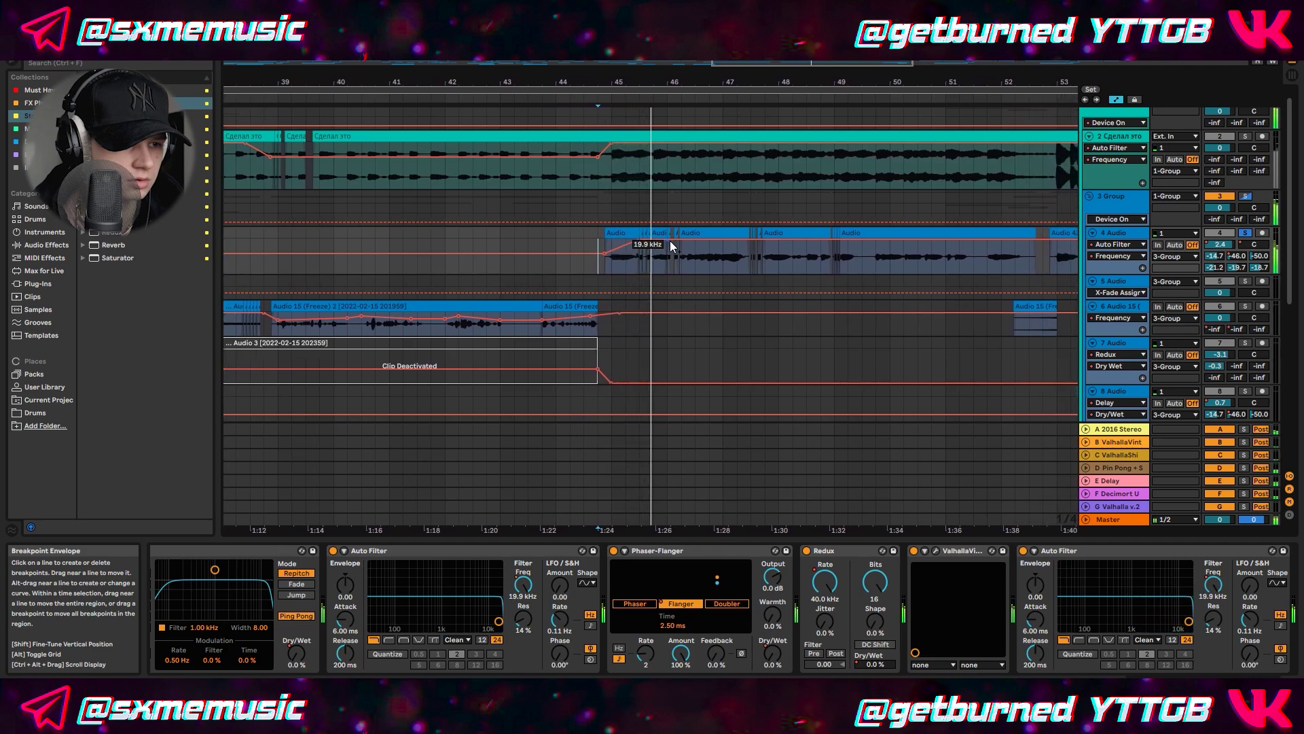
ctrl+click(1245, 137)
key(space)
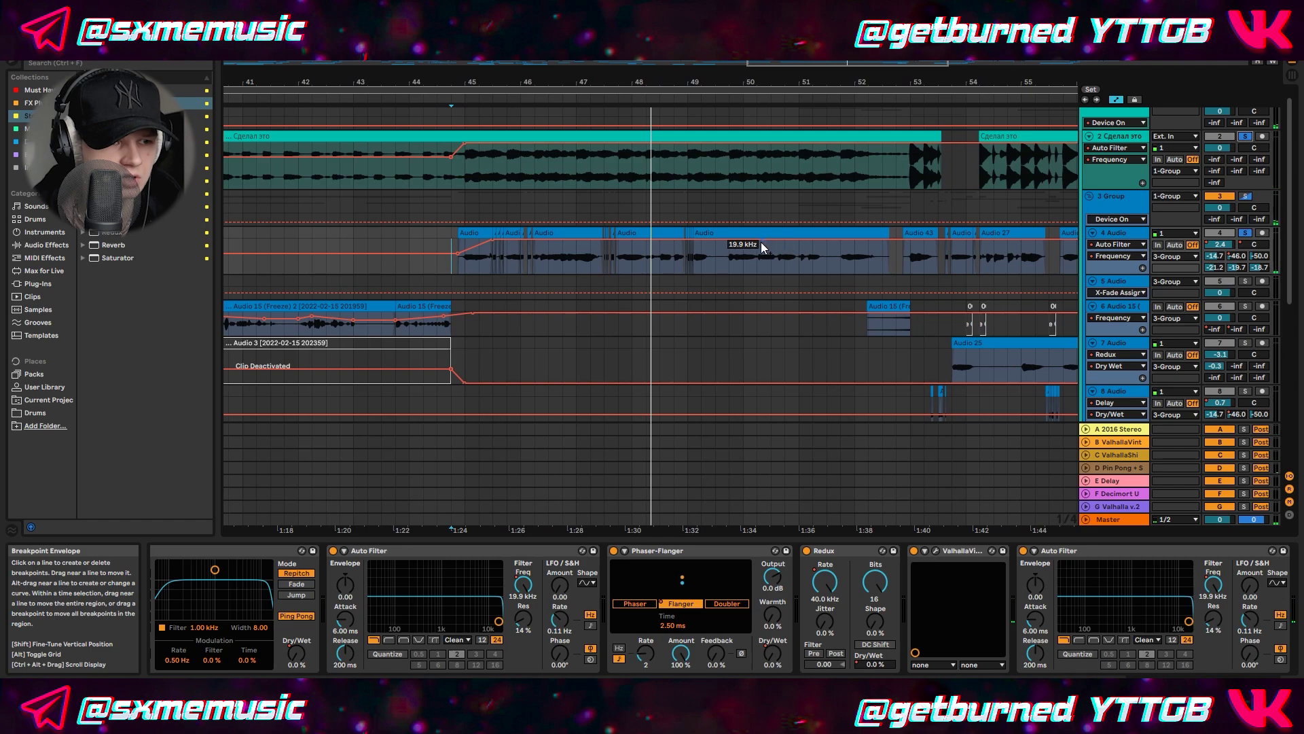
Draw a downward Auto Filter Frequency sweep to about 719 Hz on 4 Audio between bars 49 and 51 and play it.
click(735, 241)
drag(812, 240, 812, 256)
click(721, 259)
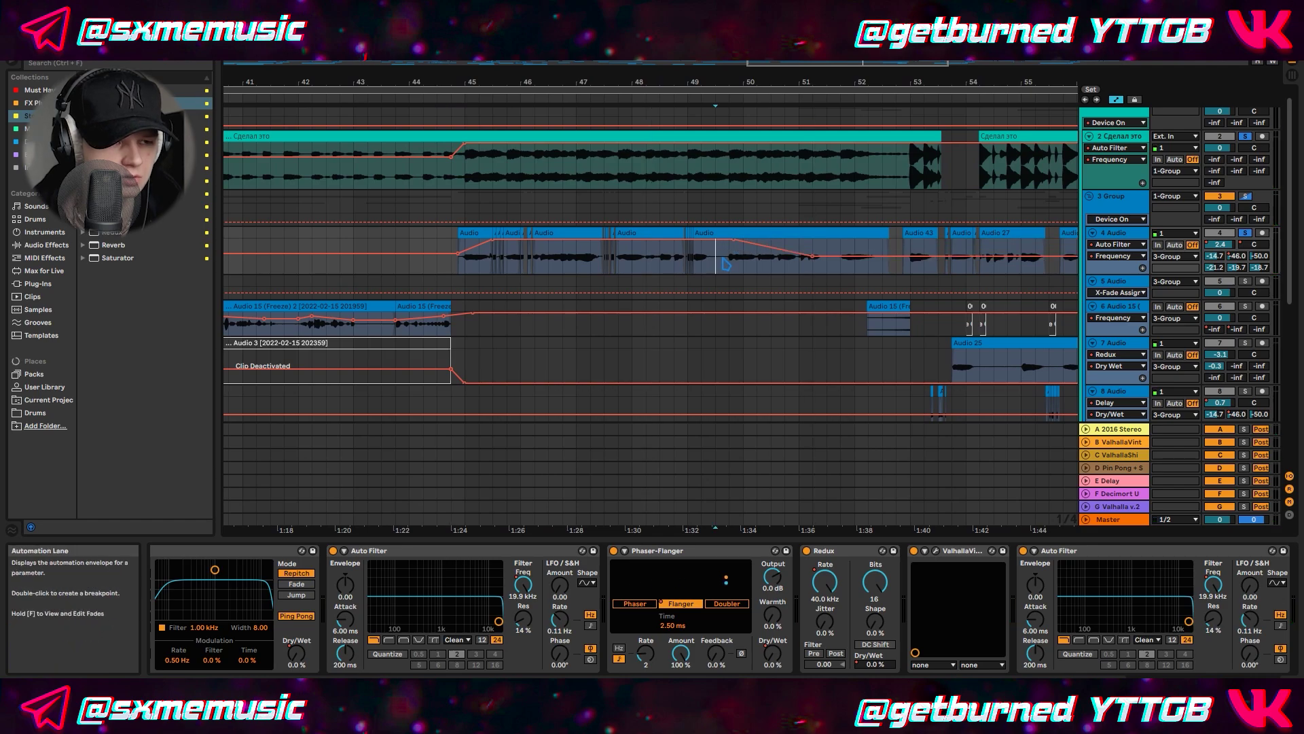
key(space)
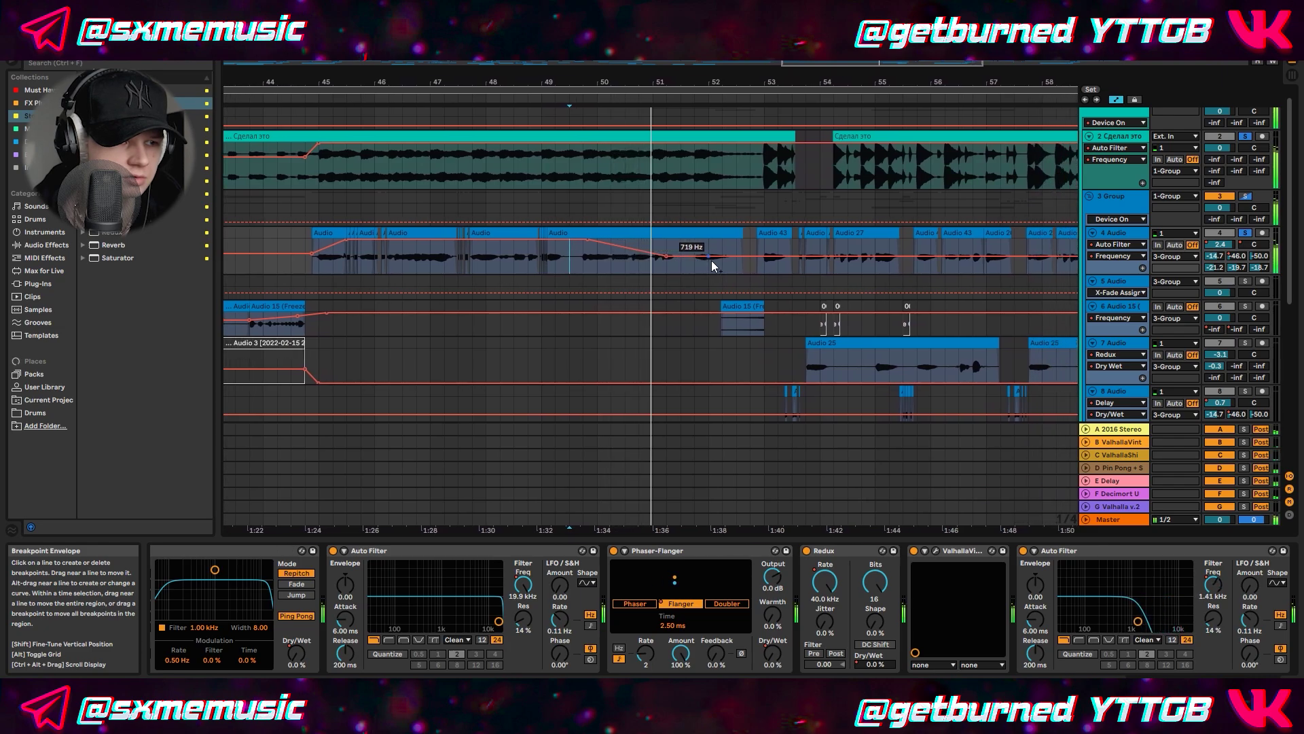
Flatten the Auto Filter Frequency automation on 4 Audio to 19.9 kHz and delete the Auto Filter following the Valhalla plug-in.
drag(639, 261, 638, 240)
drag(281, 254, 282, 237)
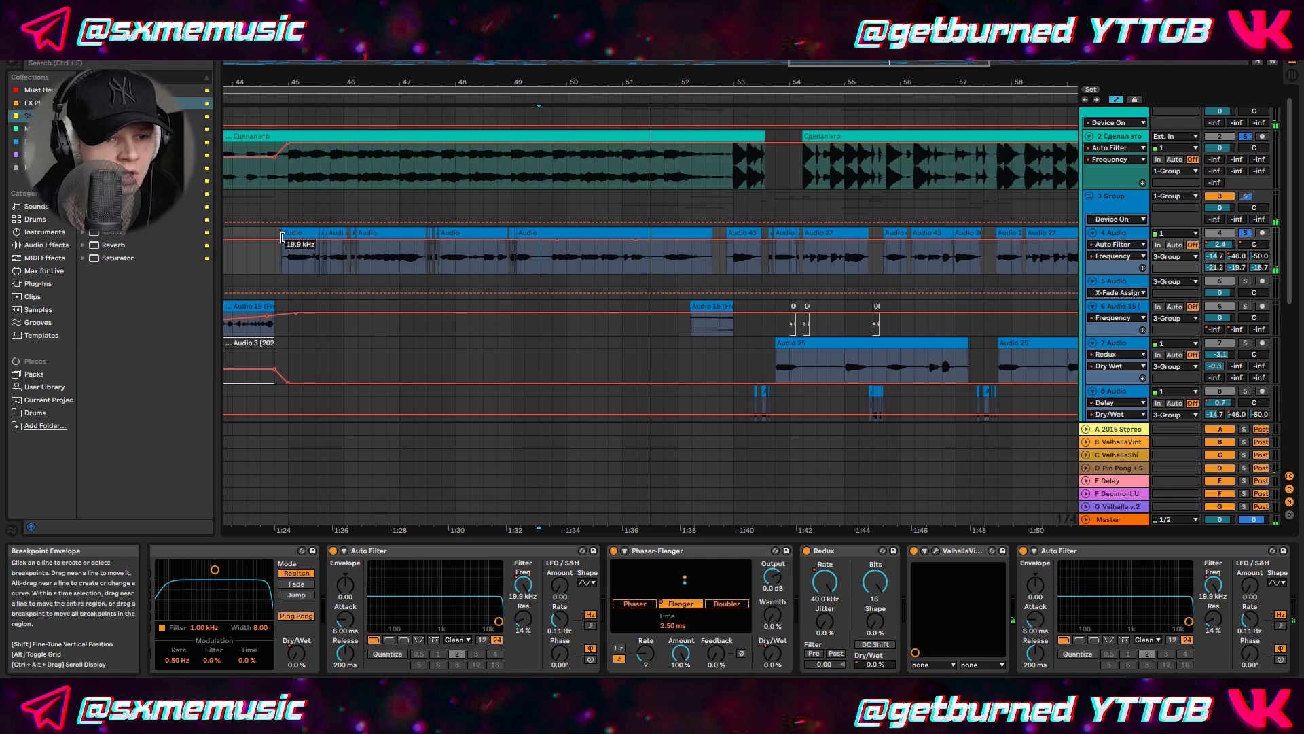
click(1147, 556)
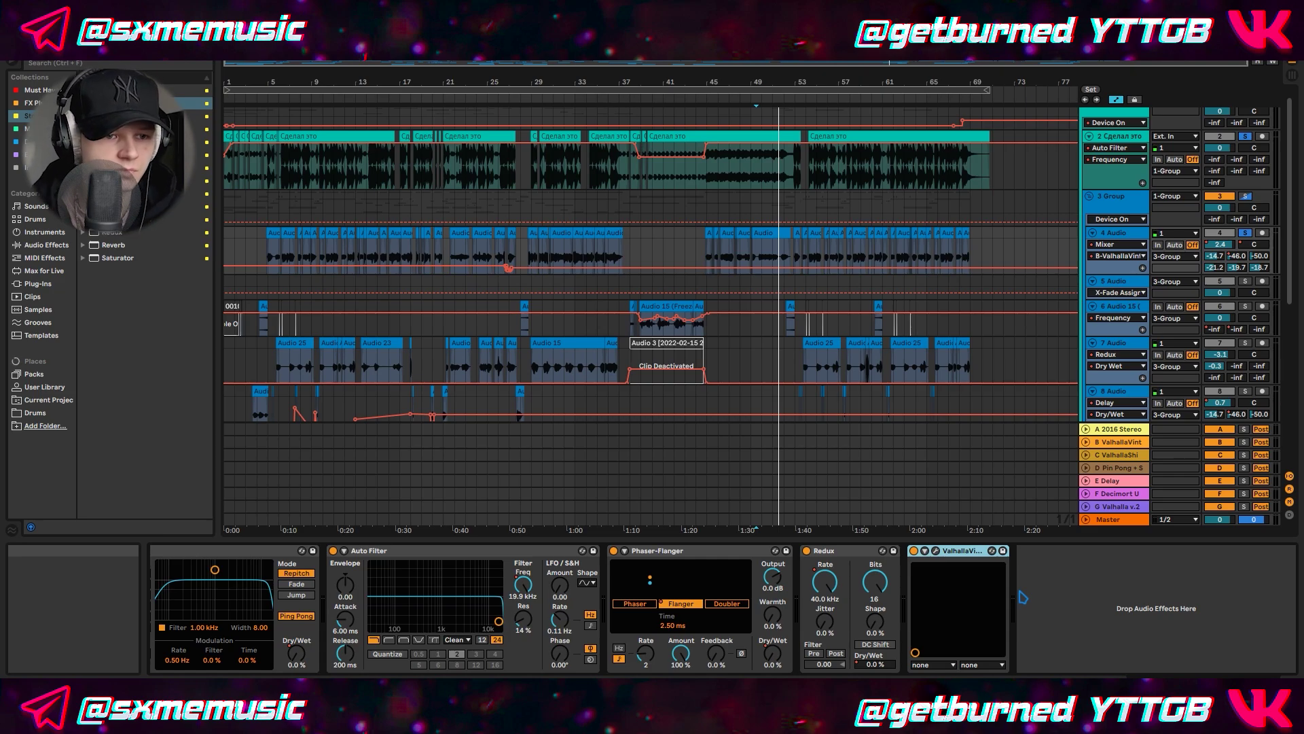
Unfold the E Delay return track to show its Delay device, and hide the track automation.
click(1114, 483)
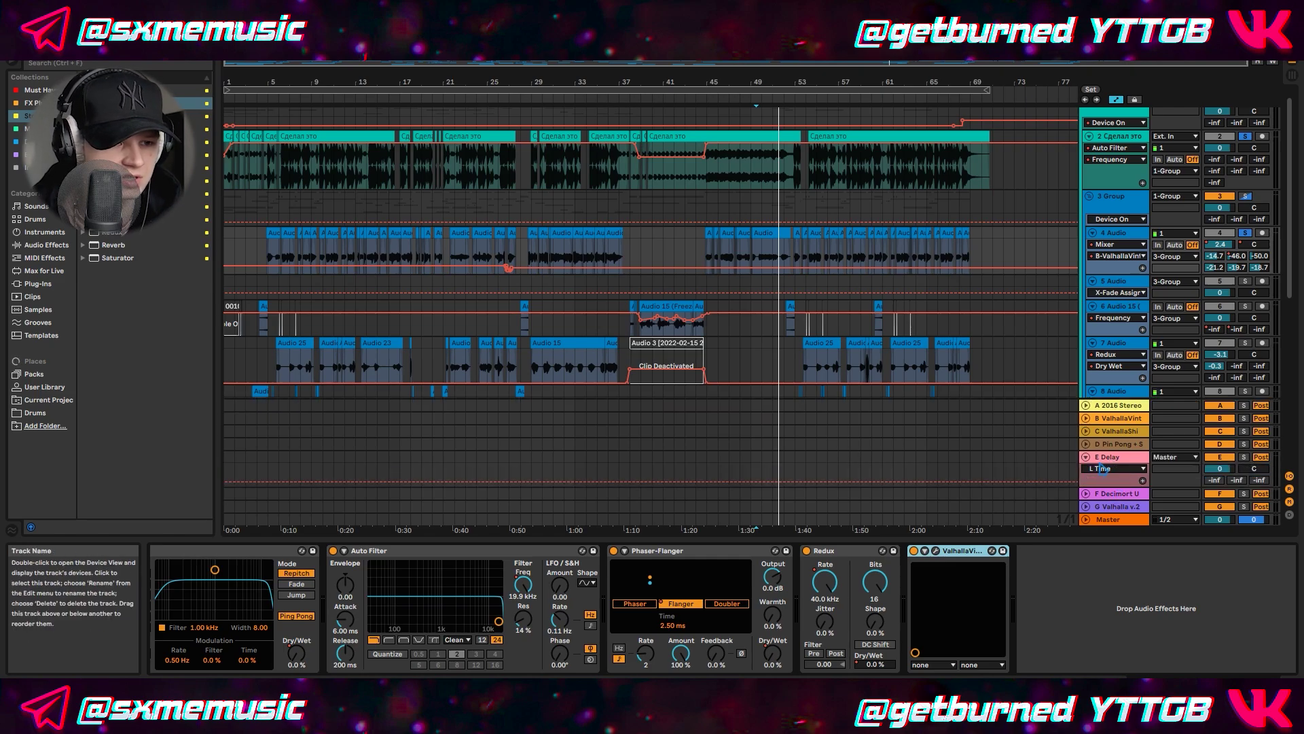
click(1107, 465)
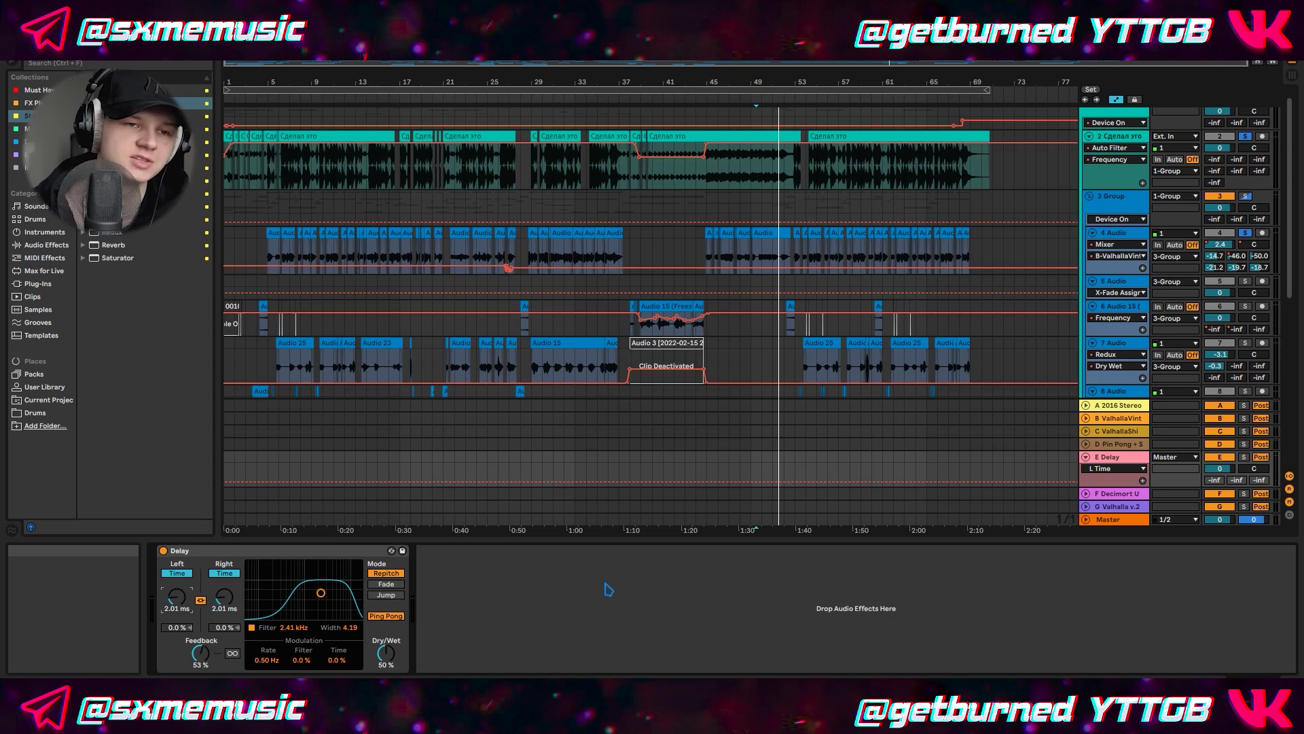
click(1116, 100)
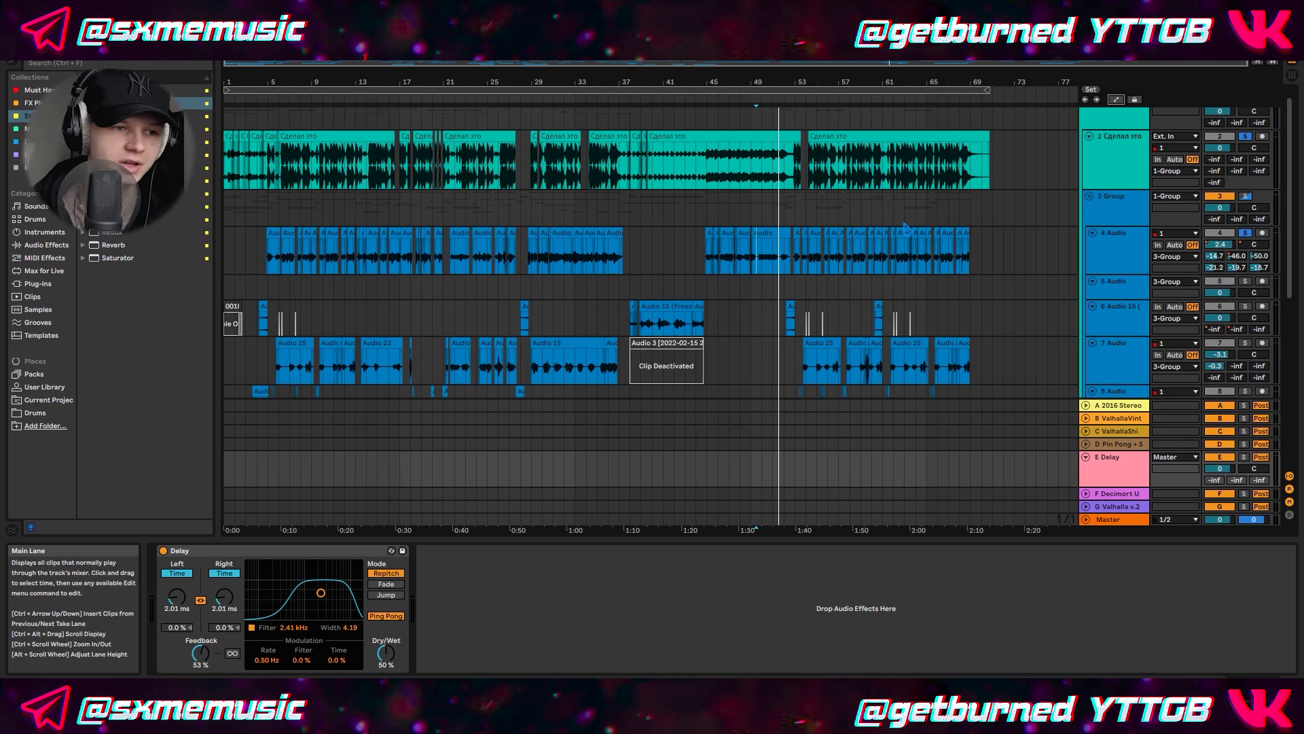
Look over the clips on all vocal tracks, from 2 Сделал это down to 14 Audio and back up.
scroll(1006, 256, up, 1)
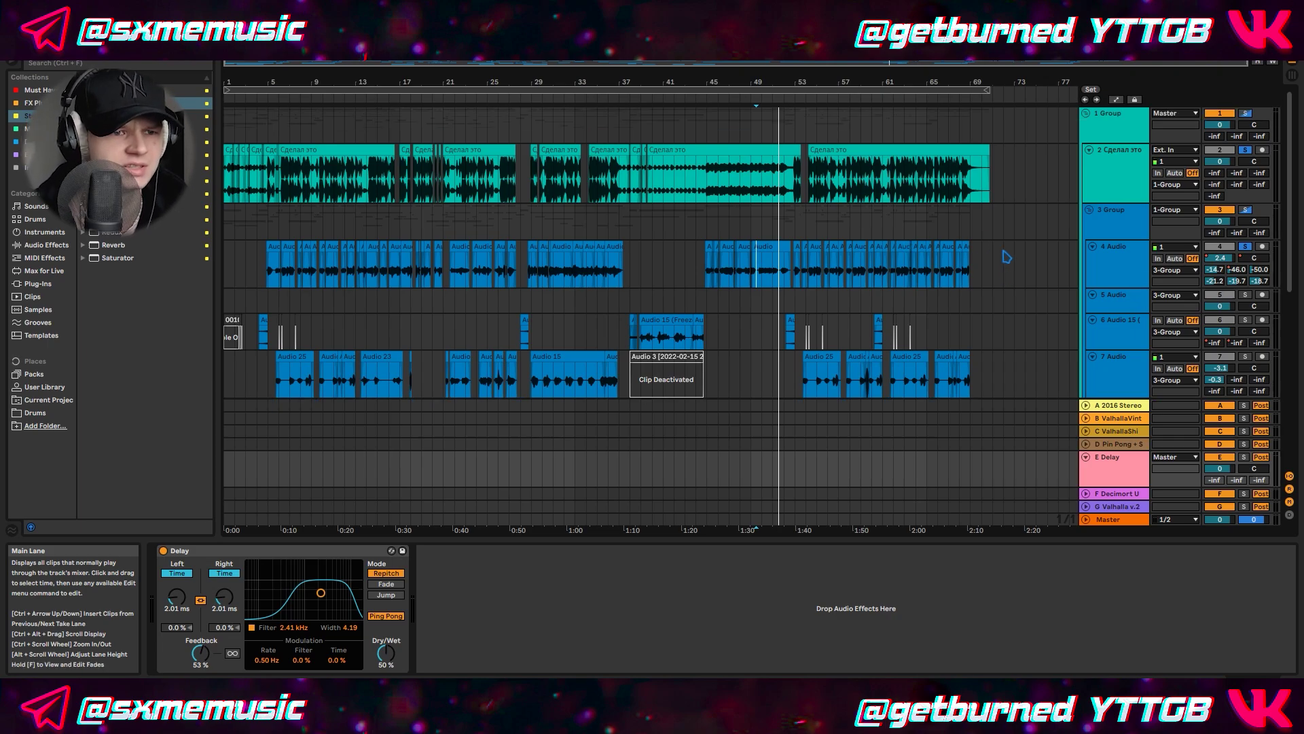
scroll(1007, 256, down, 10)
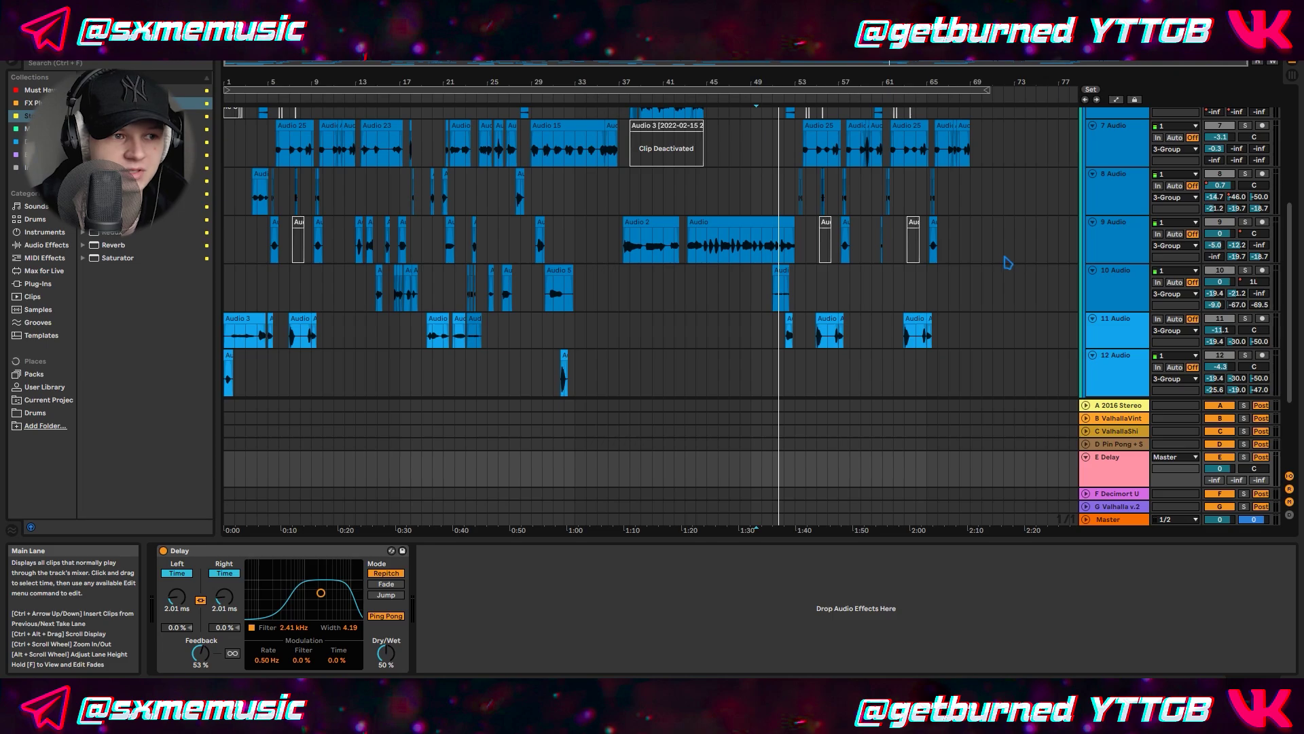
scroll(1011, 261, up, 6)
scroll(391, 238, up, 4)
scroll(392, 238, up, 1)
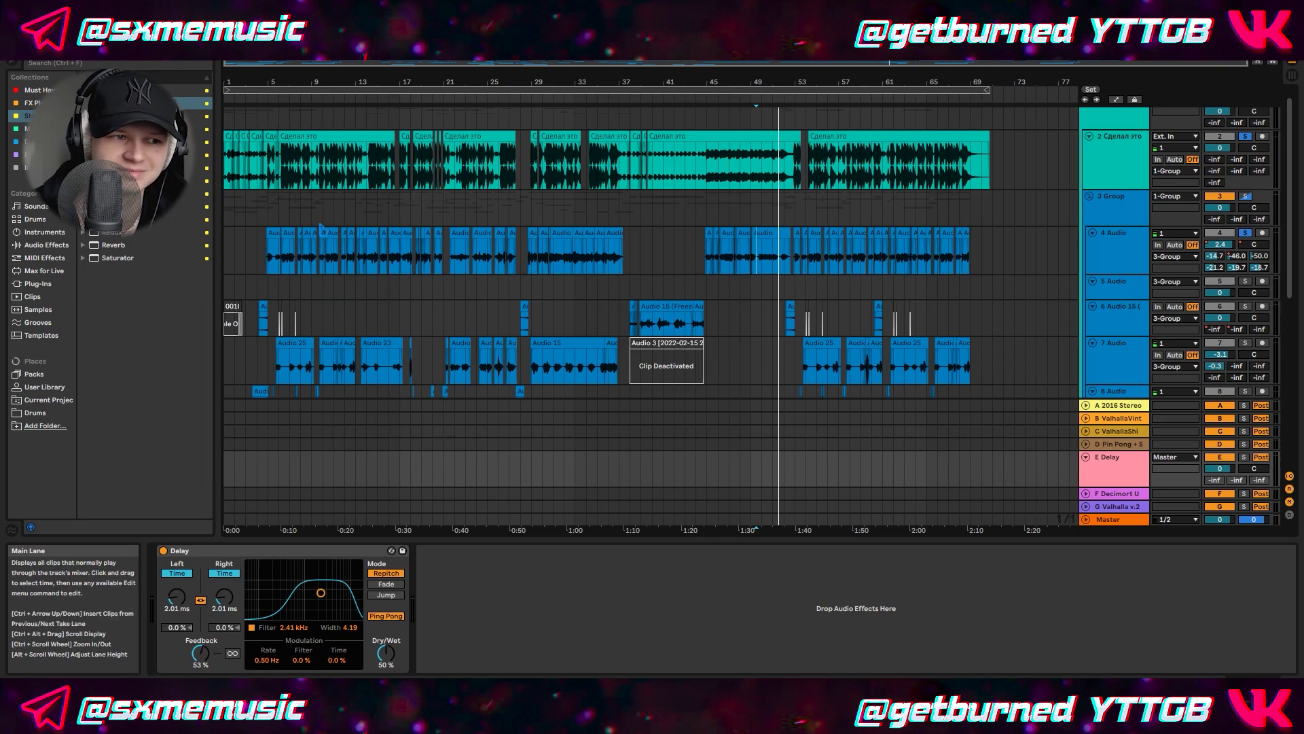
scroll(658, 284, down, 4)
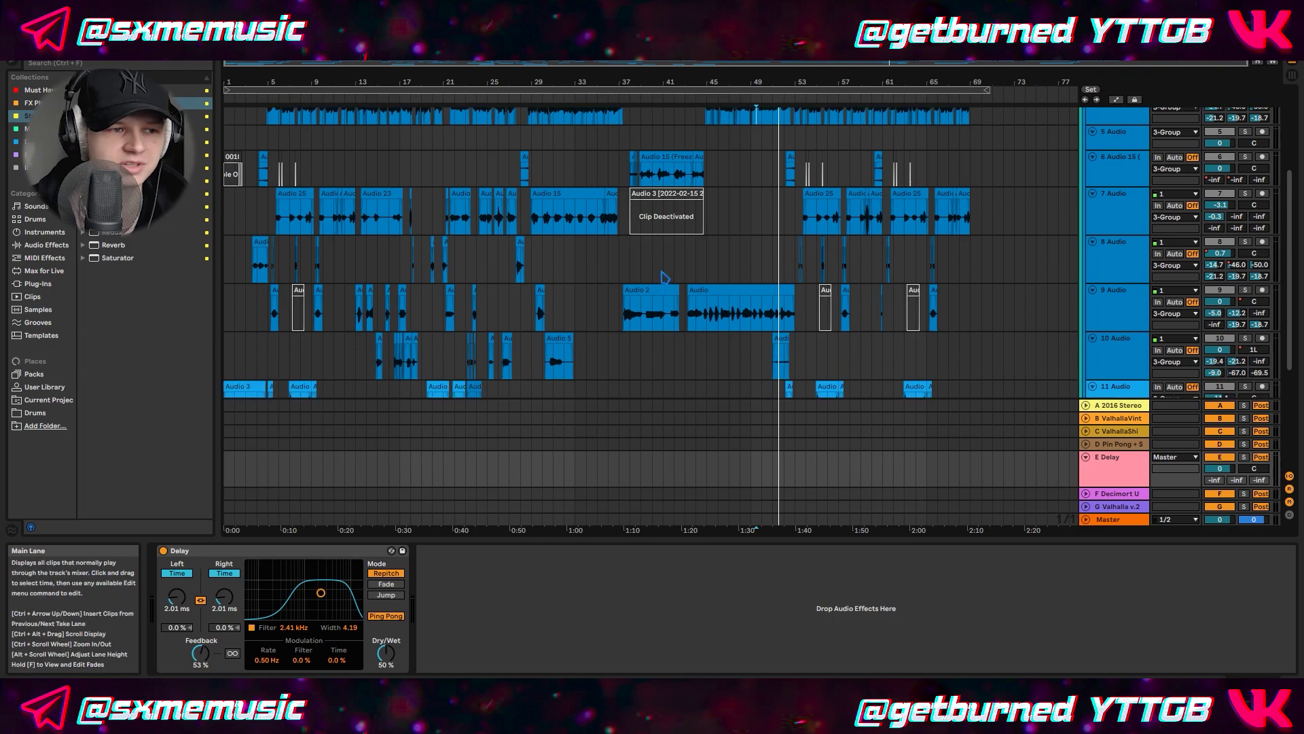
scroll(665, 277, down, 2)
scroll(843, 299, down, 1)
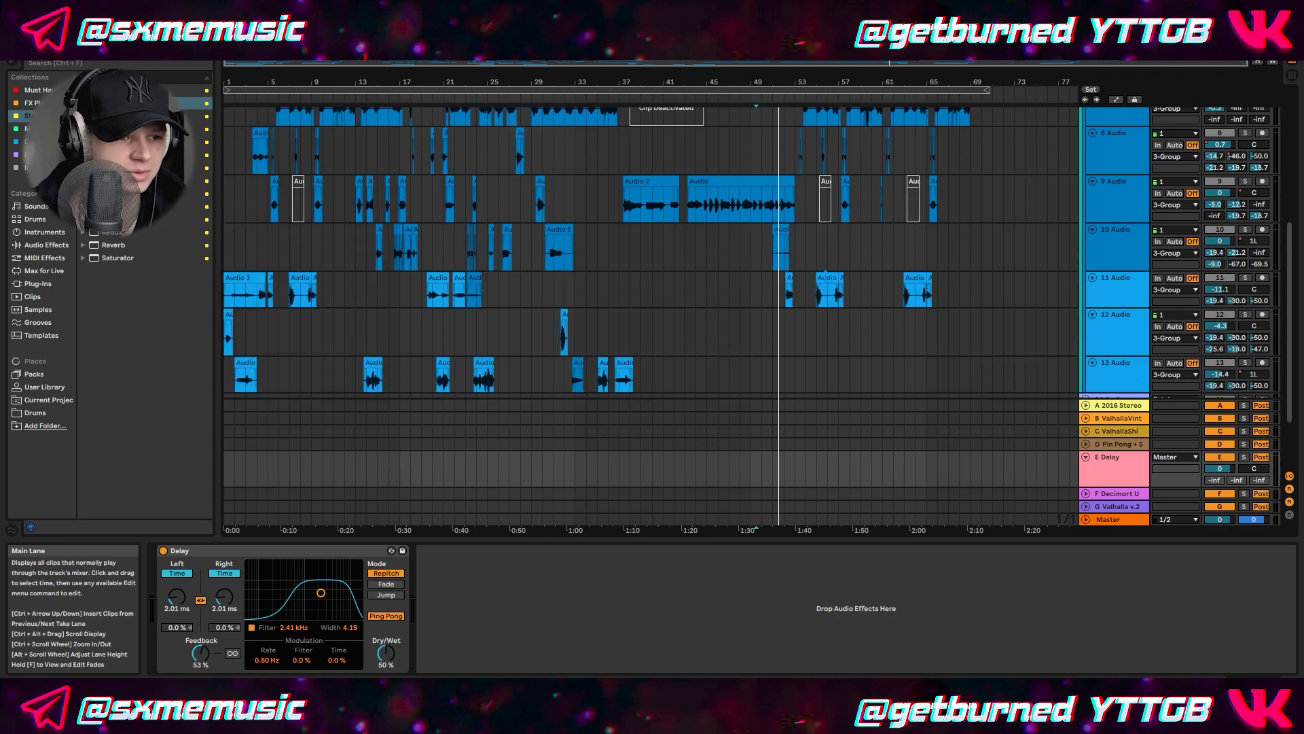
scroll(827, 275, down, 2)
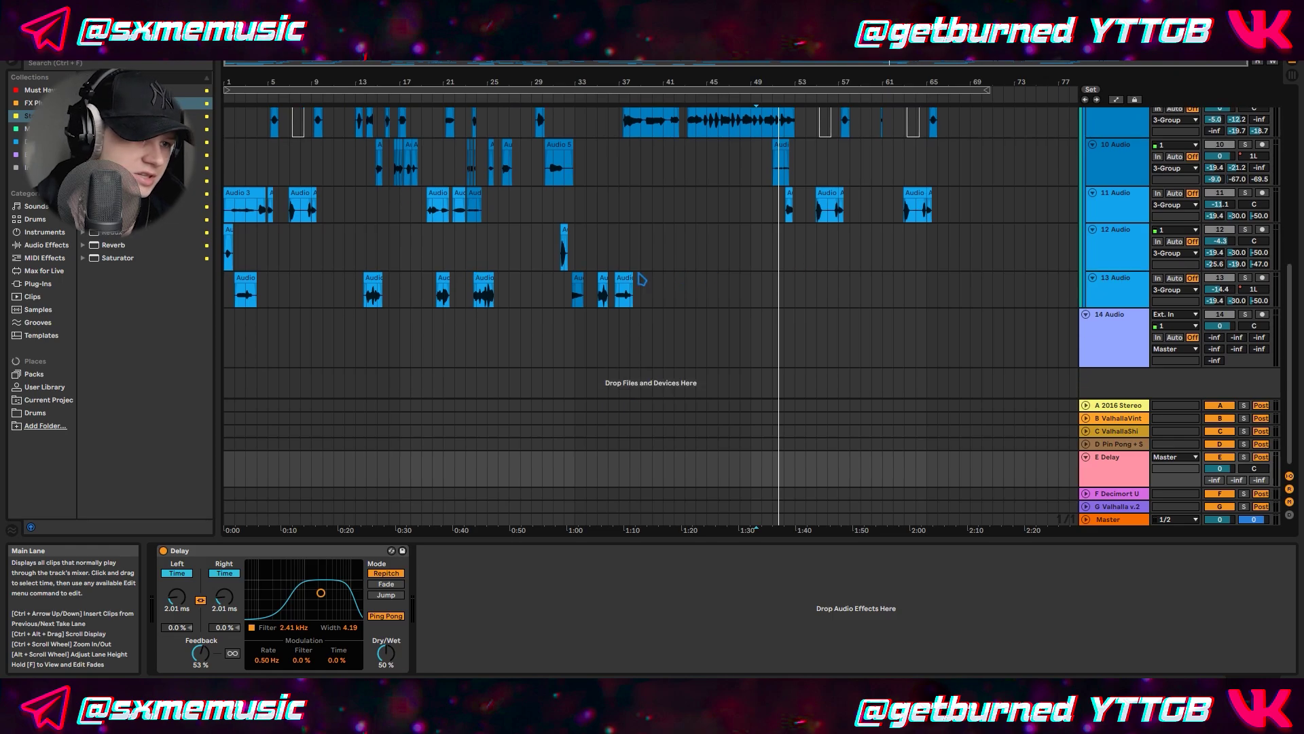
scroll(642, 280, up, 5)
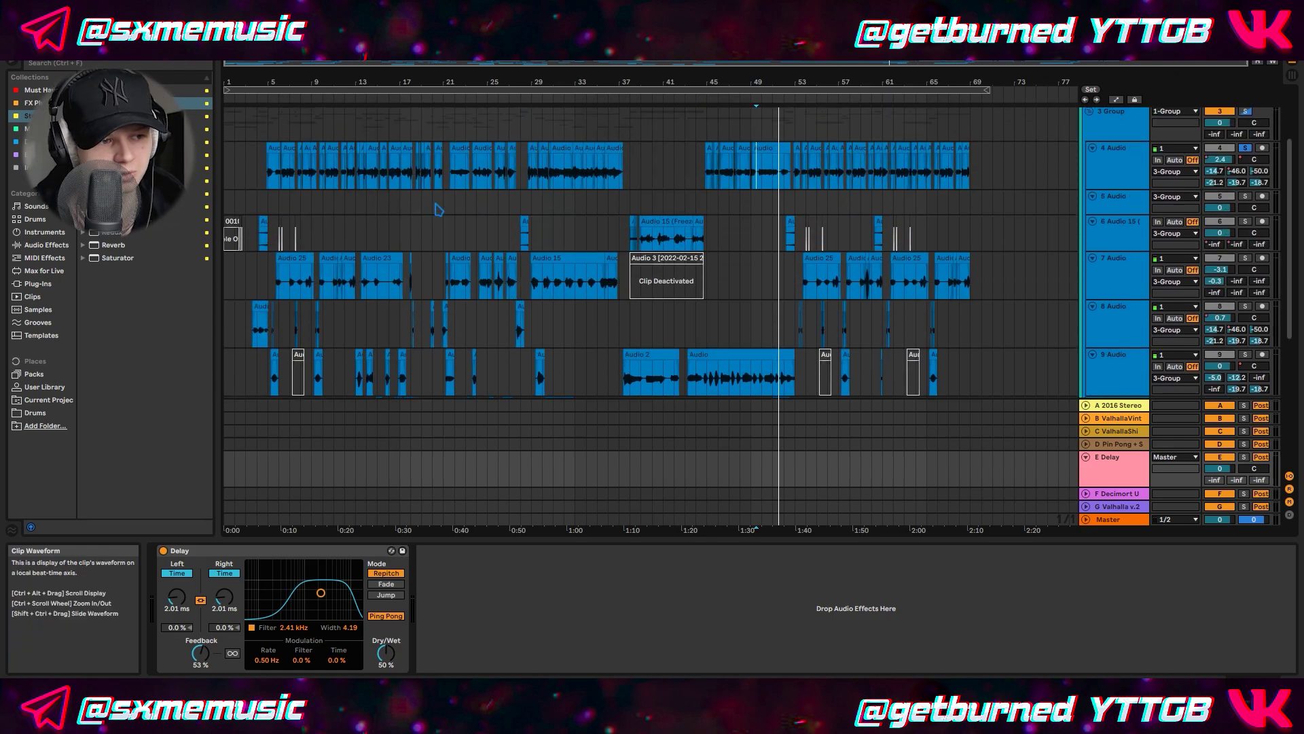
scroll(381, 238, up, 1)
scroll(272, 258, up, 1)
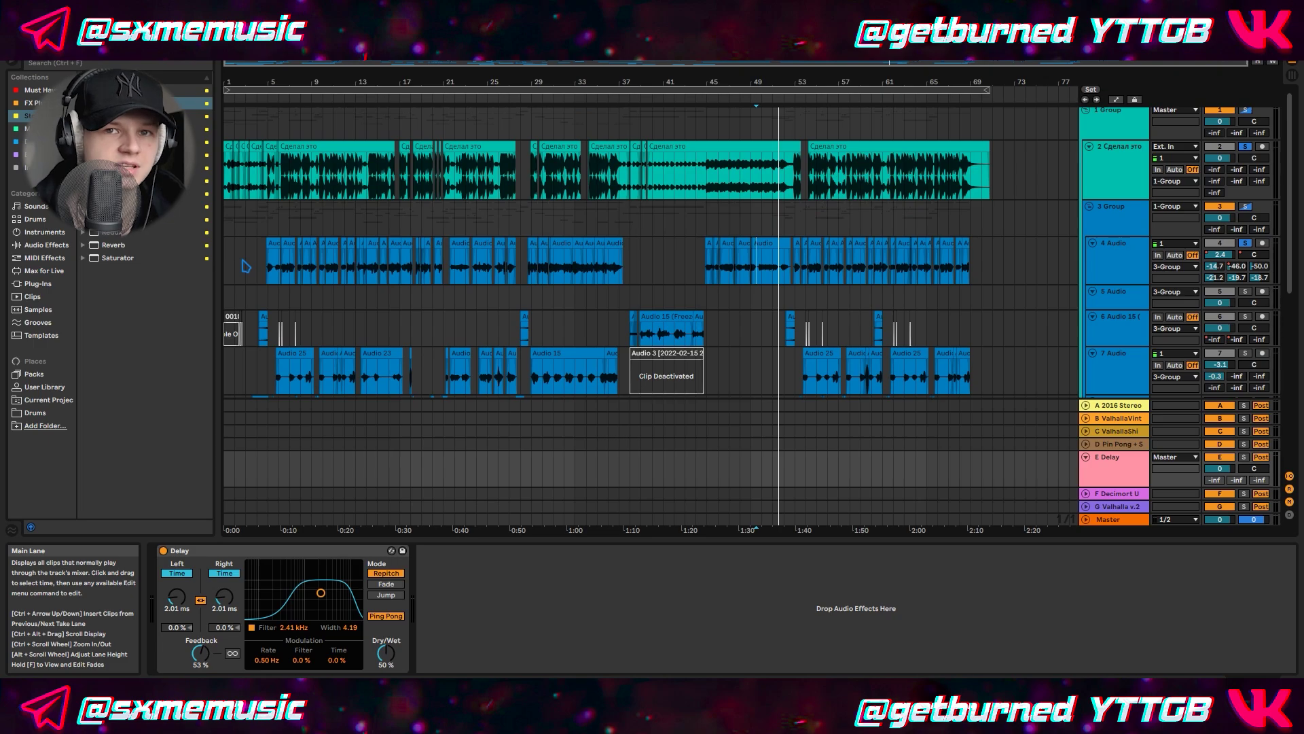
scroll(256, 265, up, 5)
scroll(257, 265, down, 5)
scroll(642, 248, up, 5)
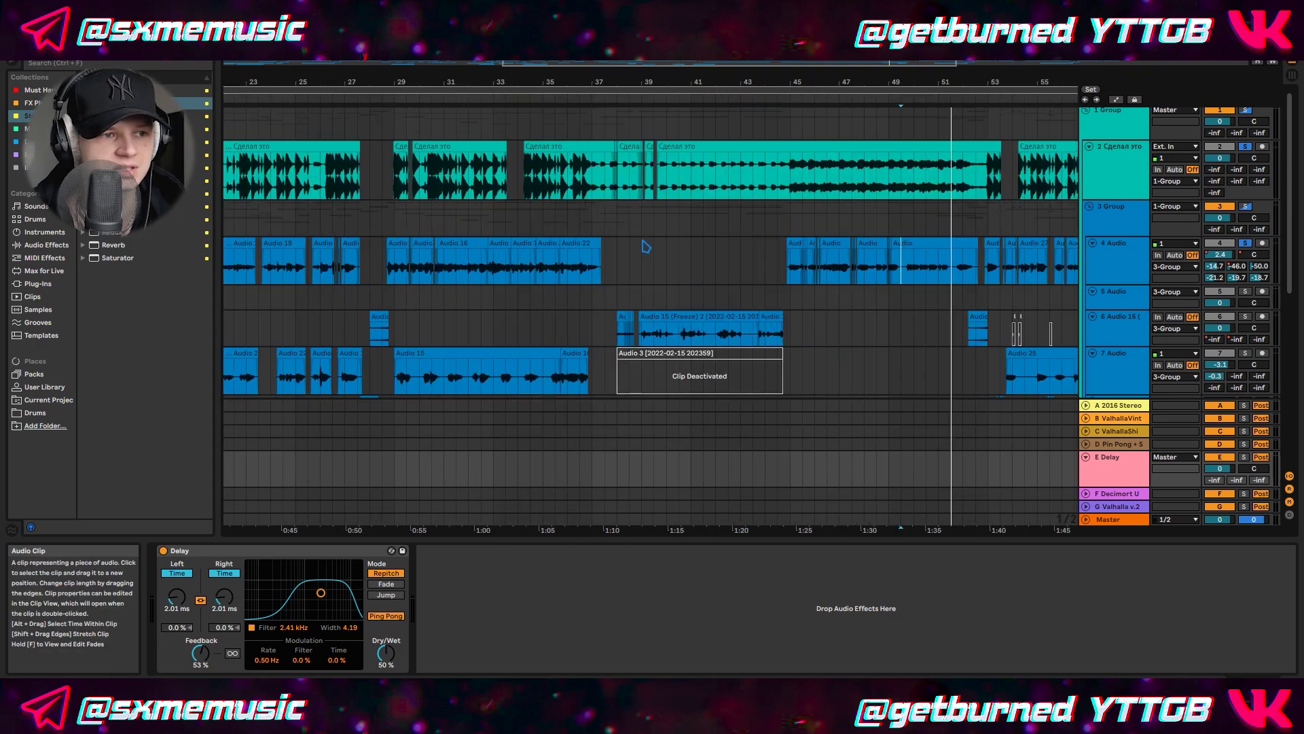
Select the 4 Audio track and add a second Phaser-Flanger at the end of its chain, after the Valhalla plug-in.
click(559, 236)
scroll(559, 236, down, 5)
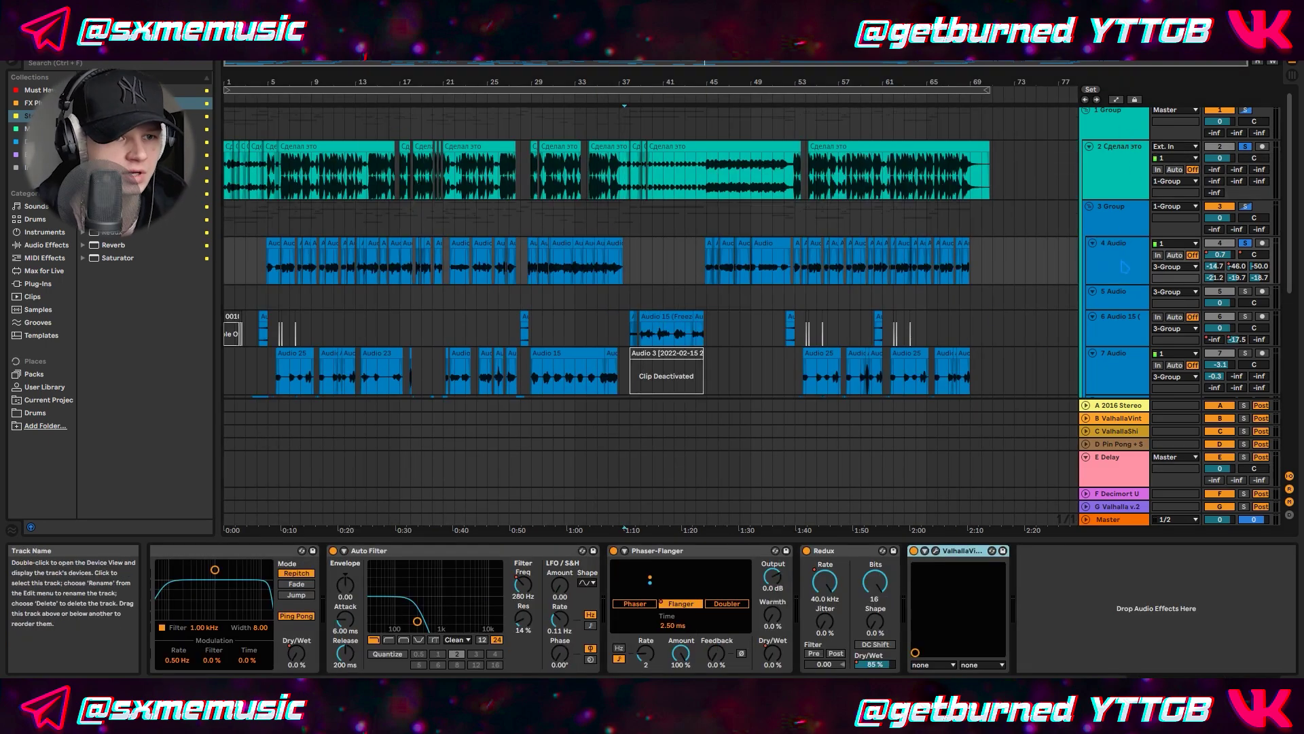
click(1122, 262)
drag(129, 219, 1082, 647)
drag(1125, 579, 1120, 581)
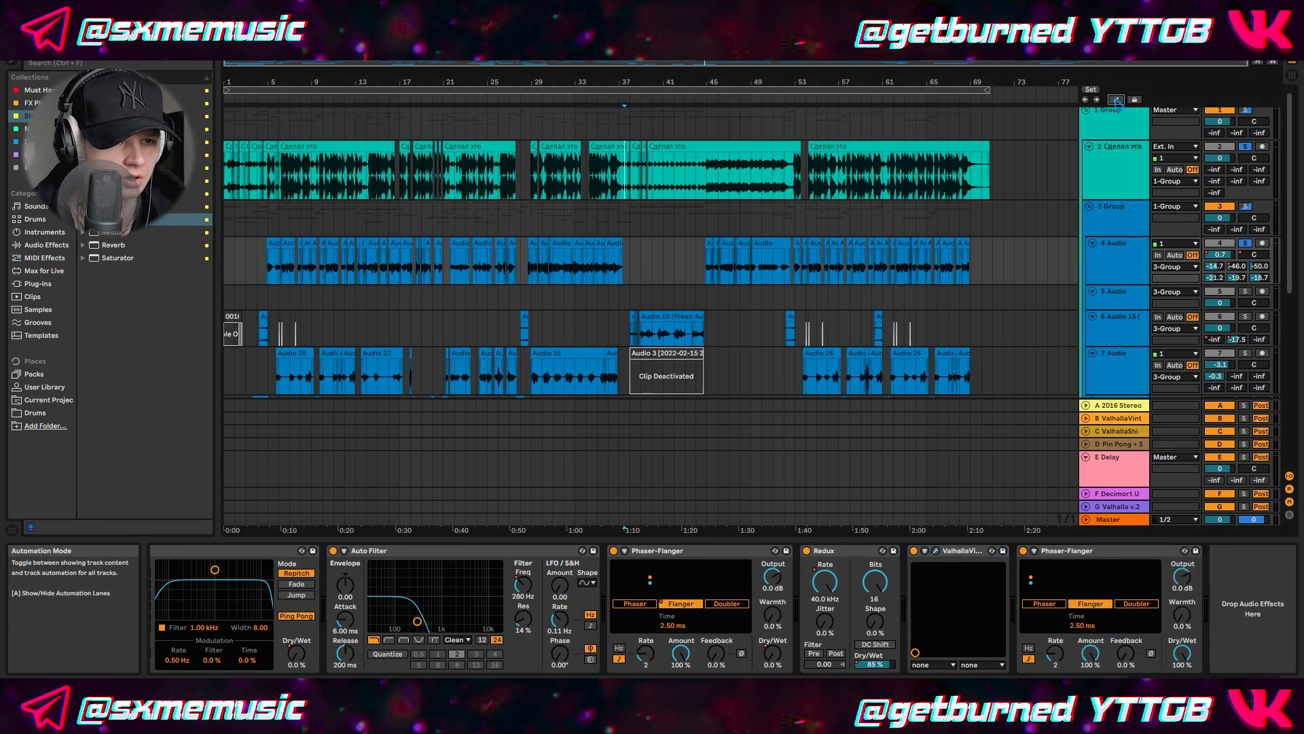
Show the new Phaser-Flanger's Dry/Wet automation on 4 Audio, set it to 0.0 %, and play the vocals around bar 31.
key(a)
scroll(722, 290, up, 5)
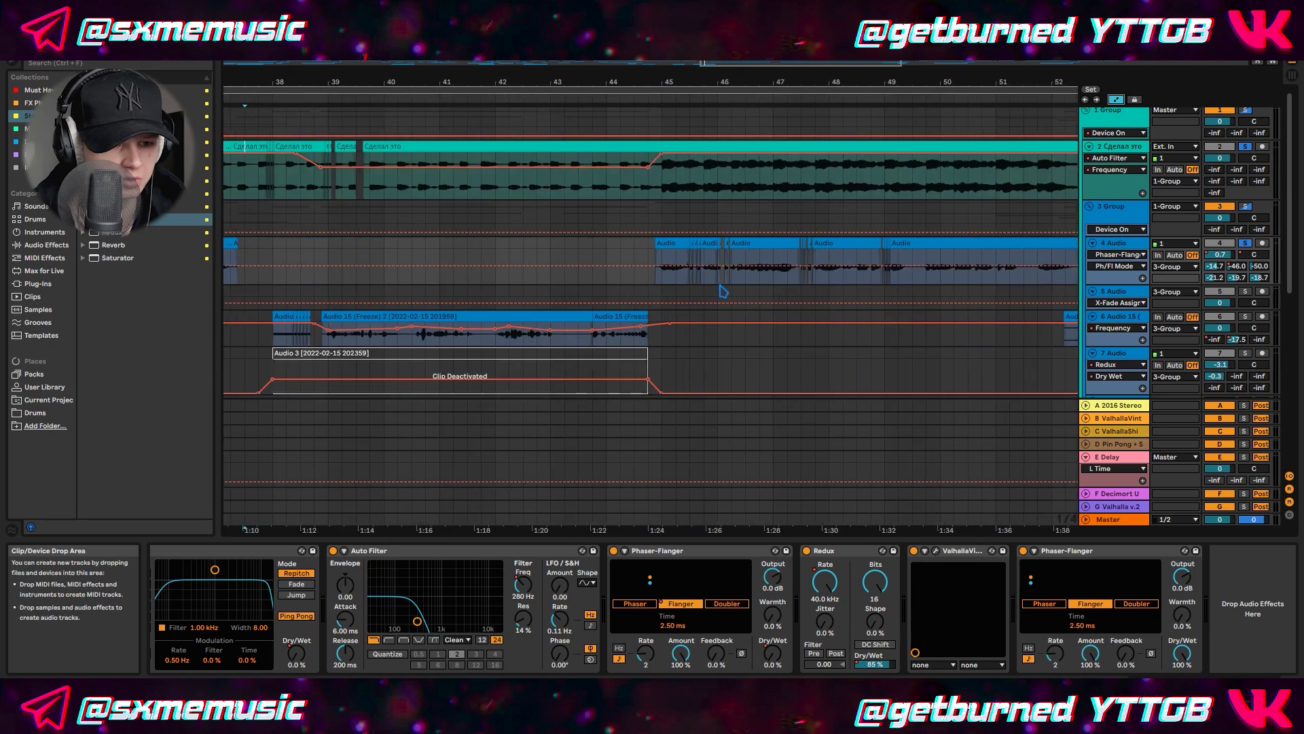
click(1183, 655)
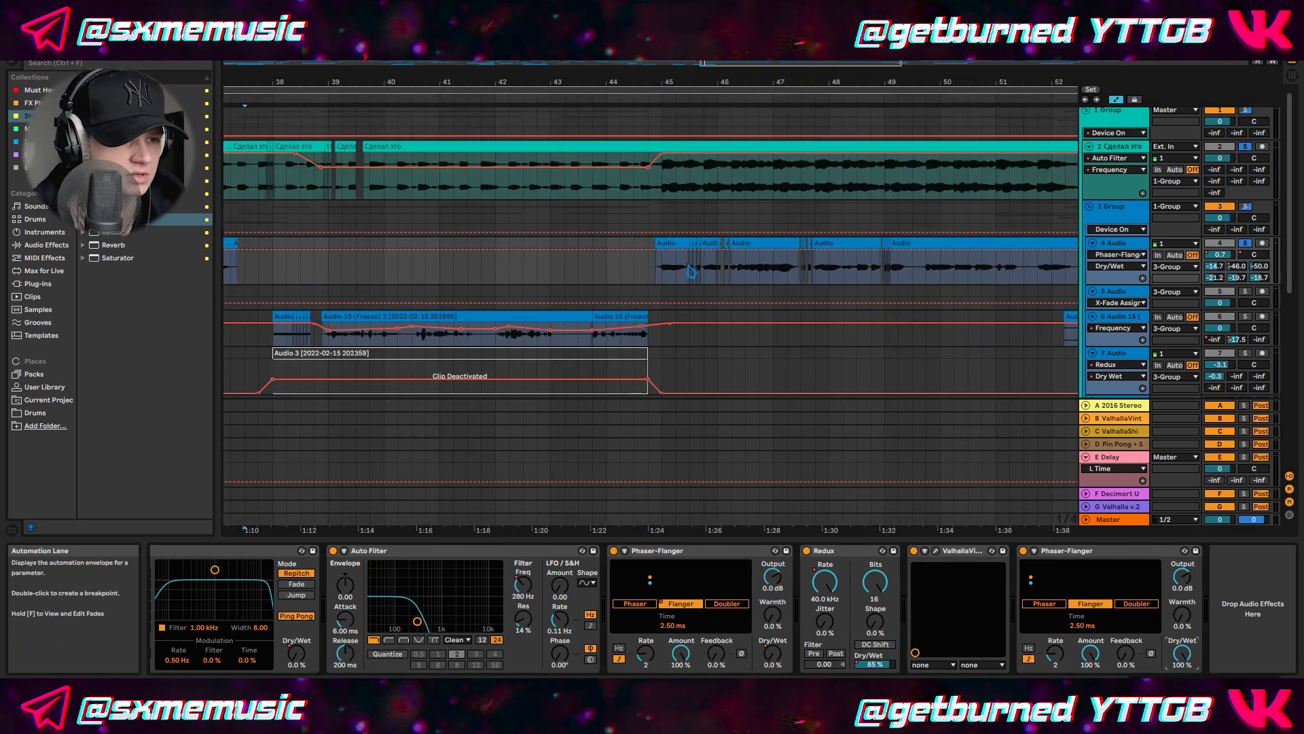
scroll(550, 275, down, 5)
scroll(550, 276, up, 8)
key(space)
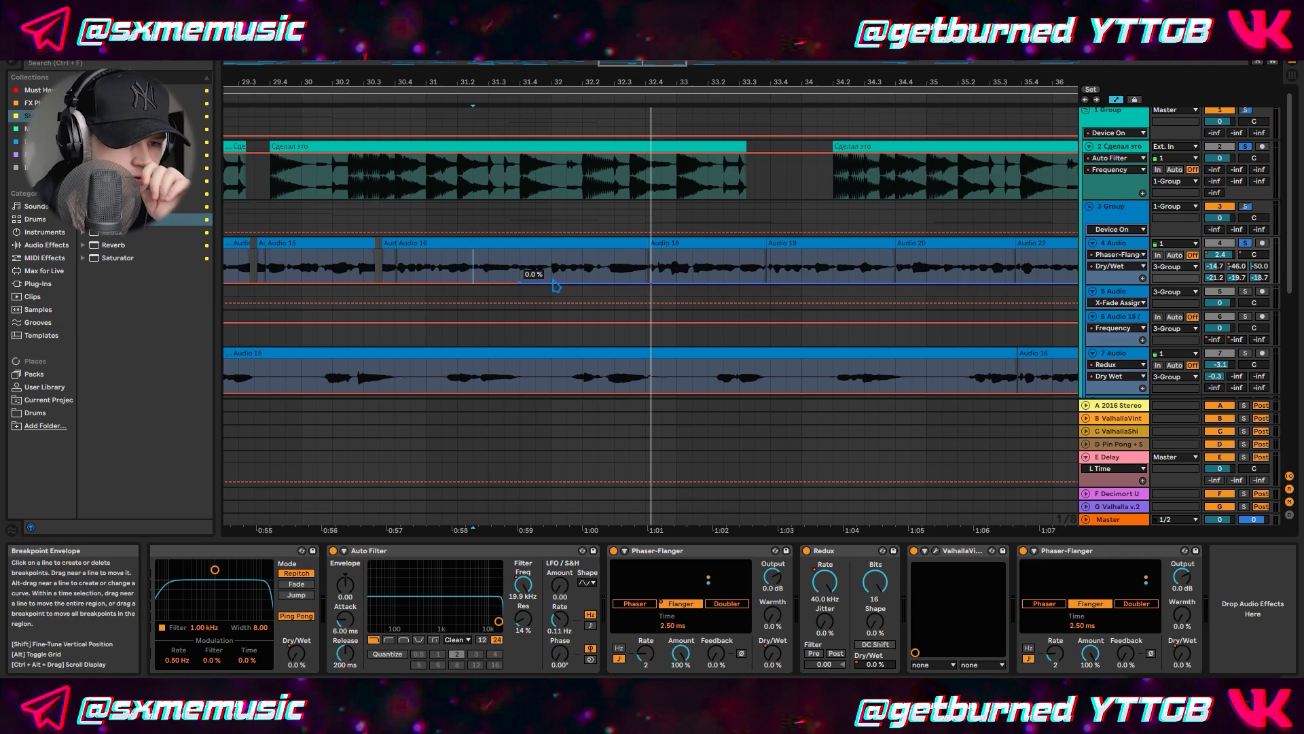
Raise the Phaser-Flanger Dry/Wet automation on 4 Audio to 96 % between about 31.4 and 32.4, with ramps at both ends.
drag(546, 283, 546, 252)
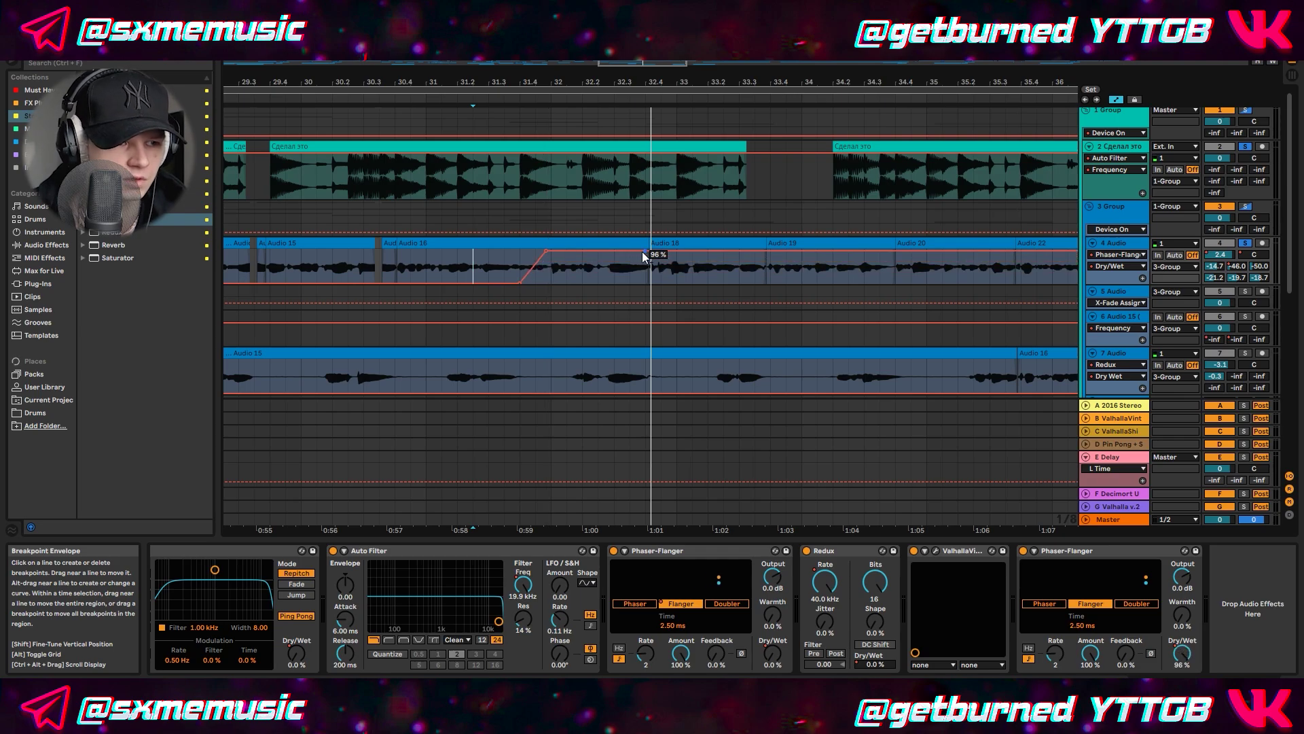
mouse_move(650, 252)
mouse_down()
mouse_move(650, 282)
mouse_move(631, 251)
mouse_up()
click(465, 256)
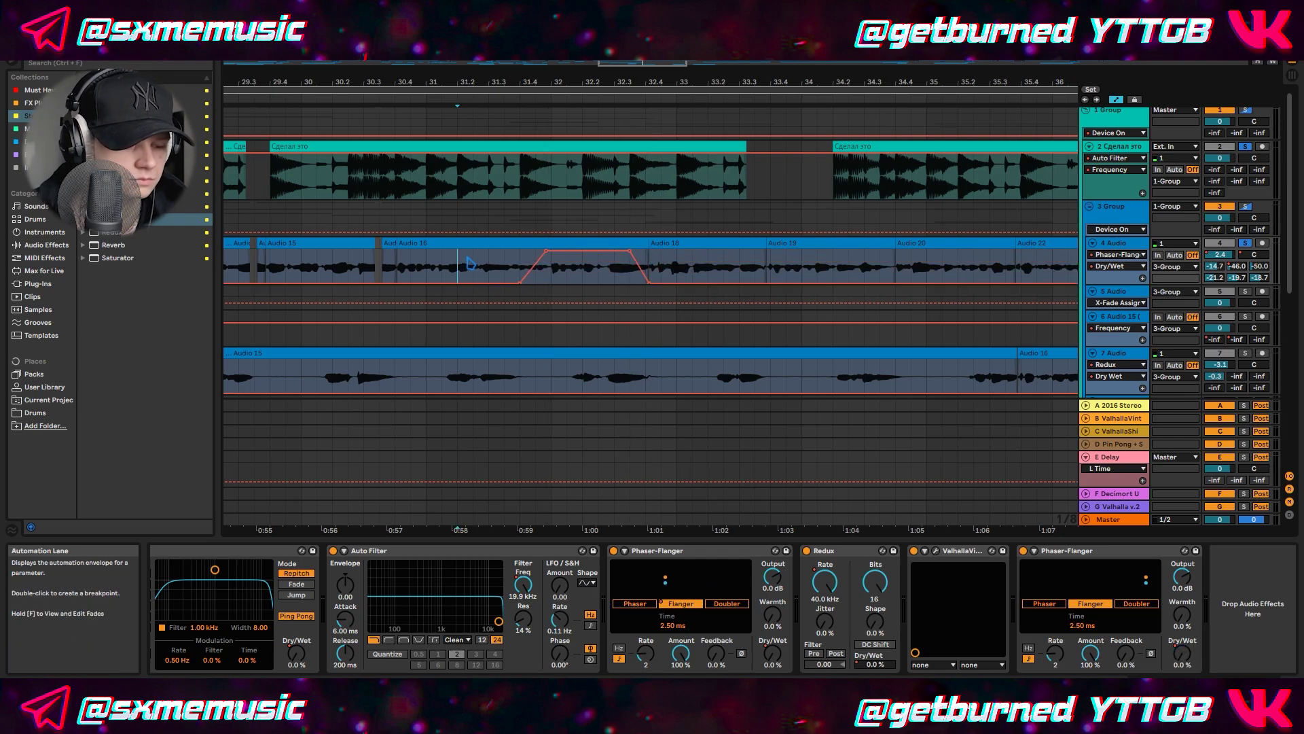
Play the flanged vocal passage around bar 32 twice, toggling the solo of 4 Audio between the playbacks.
key(space)
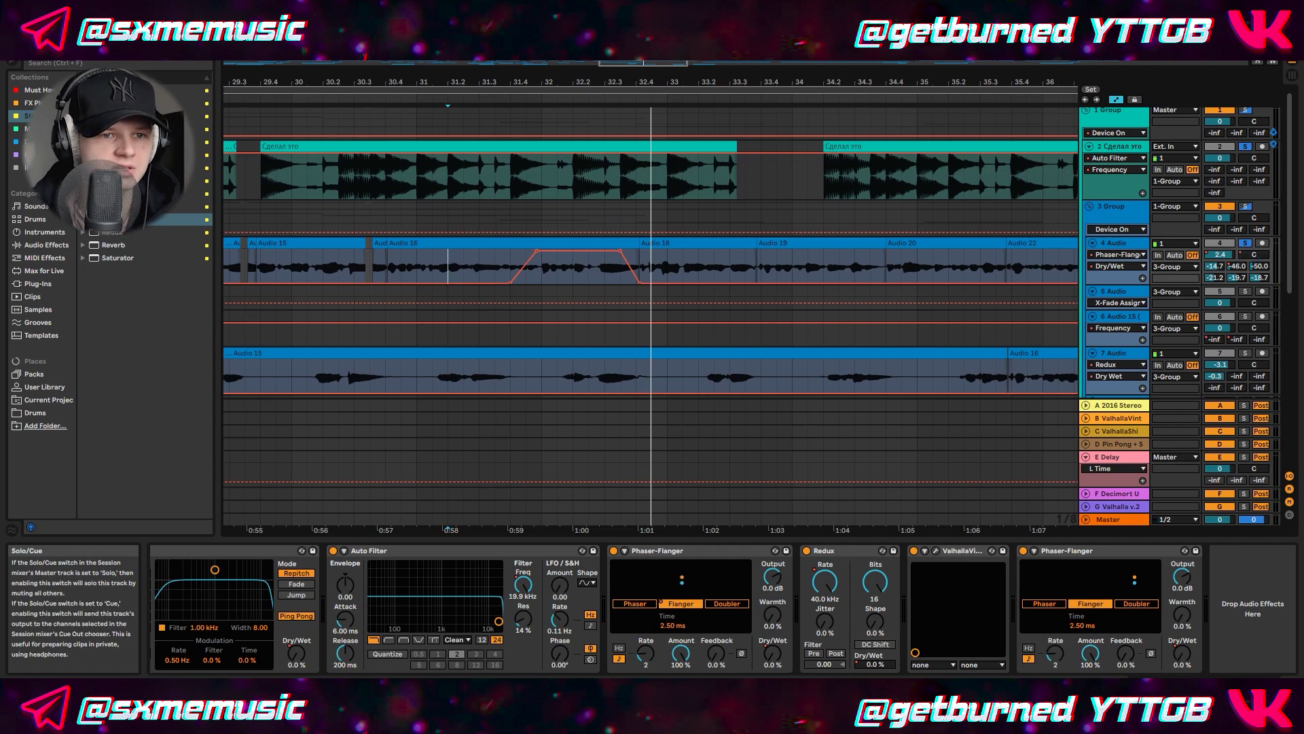
click(1246, 244)
click(1246, 243)
click(500, 266)
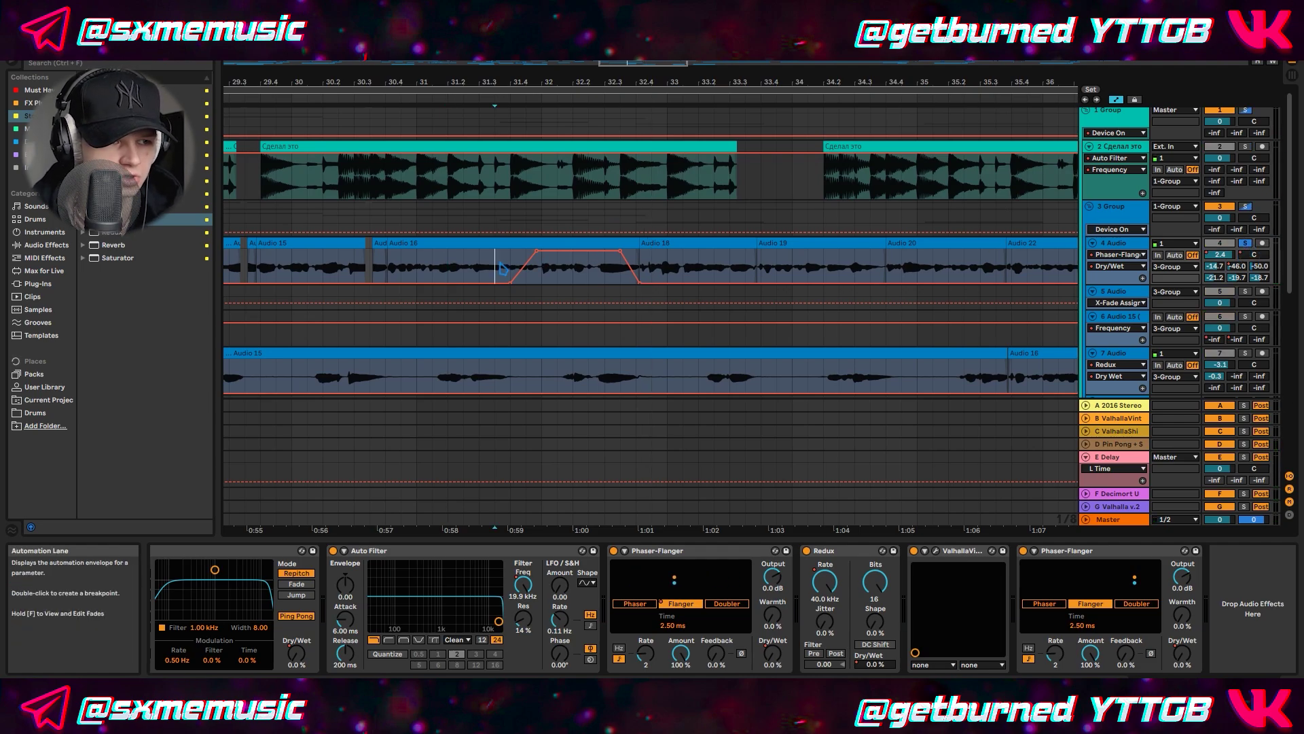
key(space)
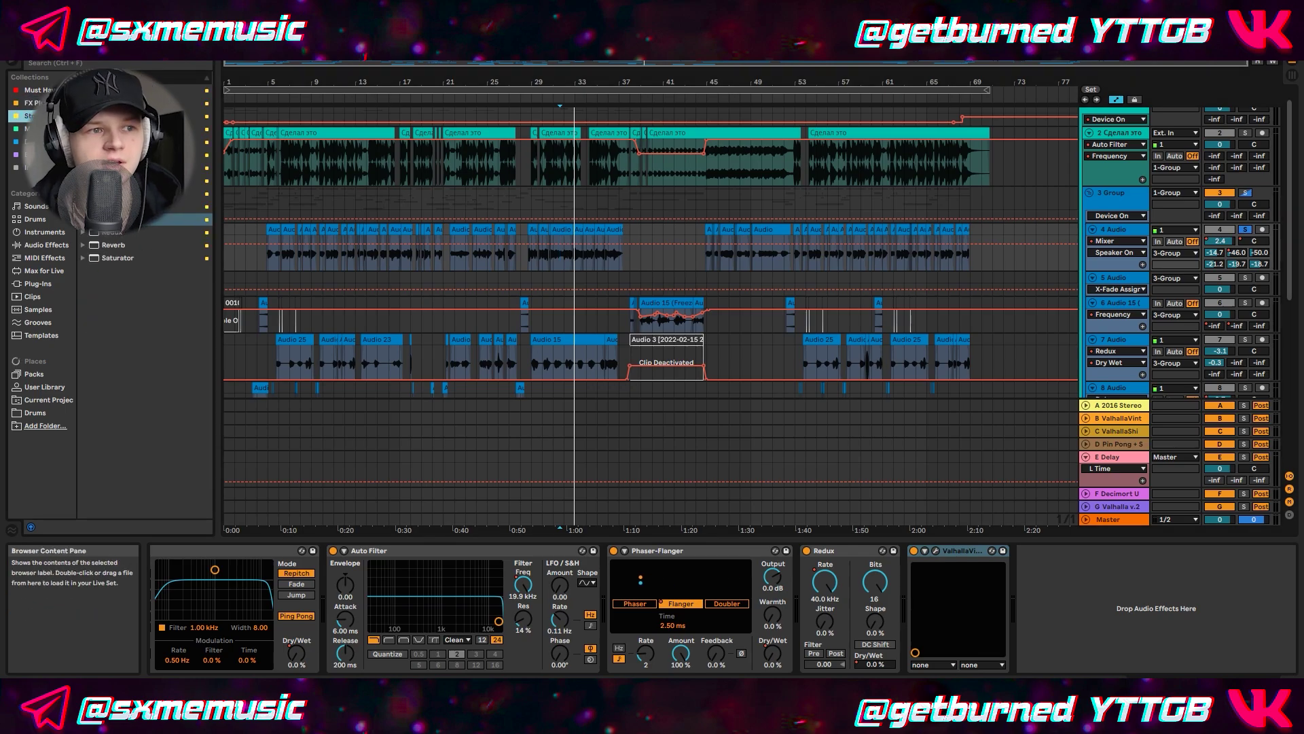
Browse the color-labelled plug-in collections in the browser, ending on the red one.
click(34, 129)
click(34, 142)
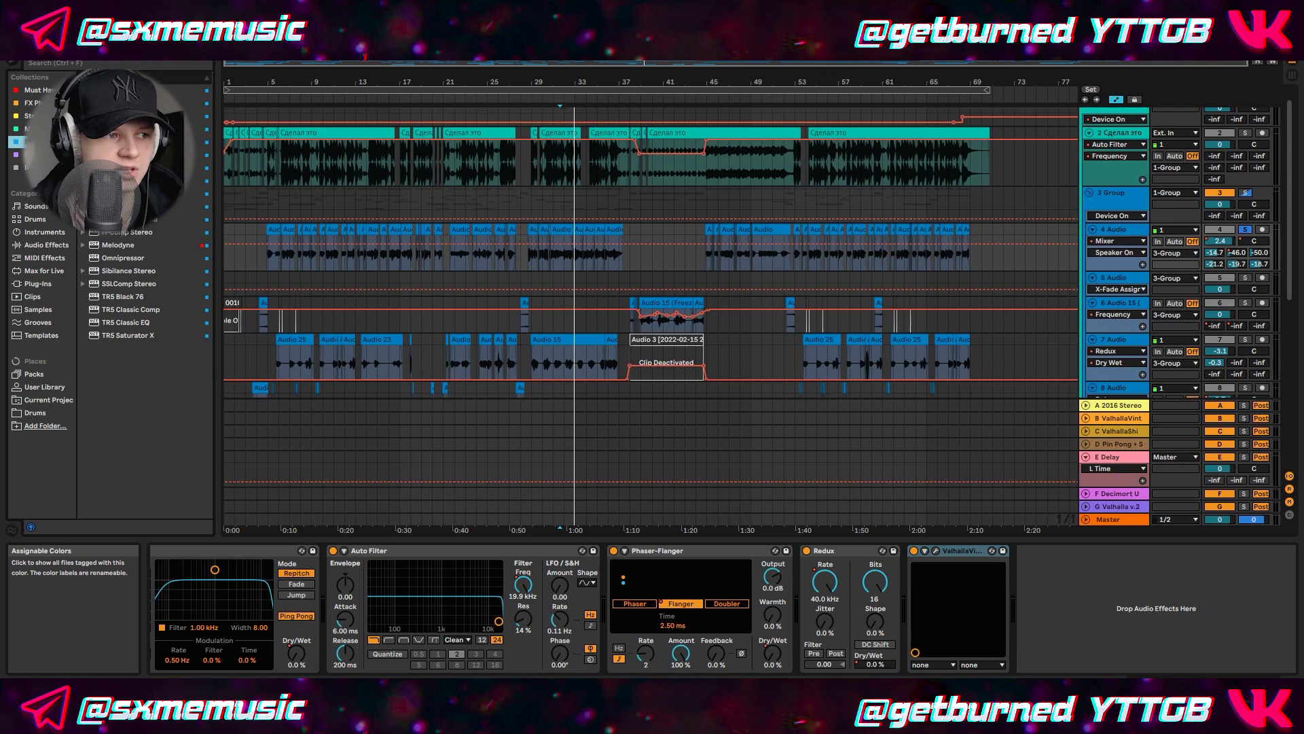
click(34, 116)
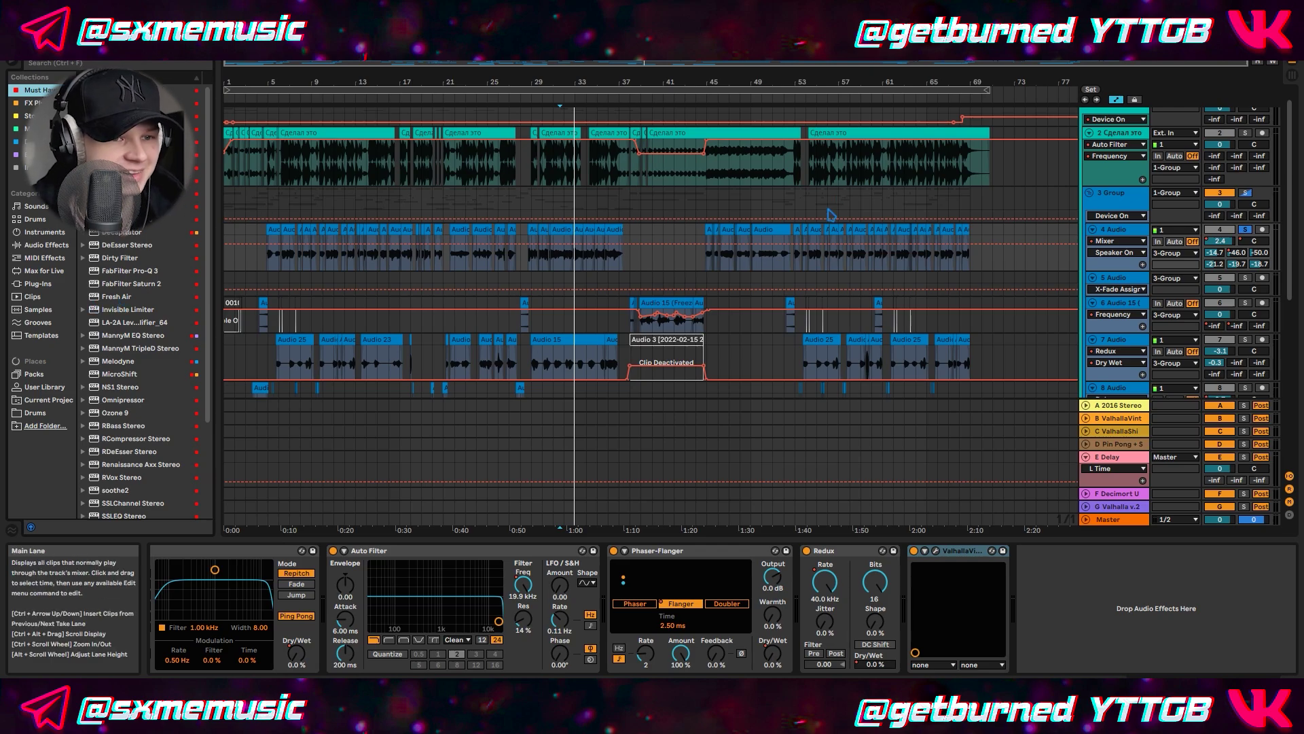
Turn off the solo of 4 Audio and review the automation on the vocal tracks down to 13 Audio.
click(1246, 231)
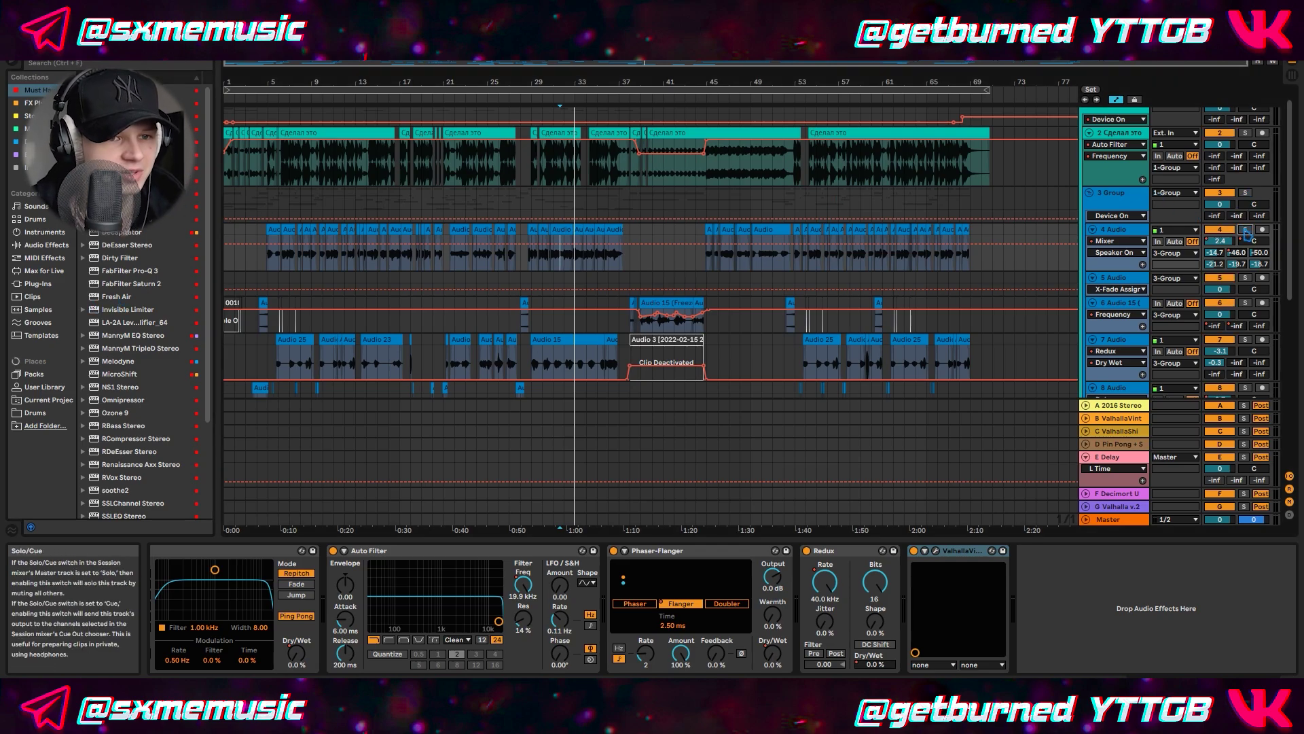
scroll(847, 304, down, 5)
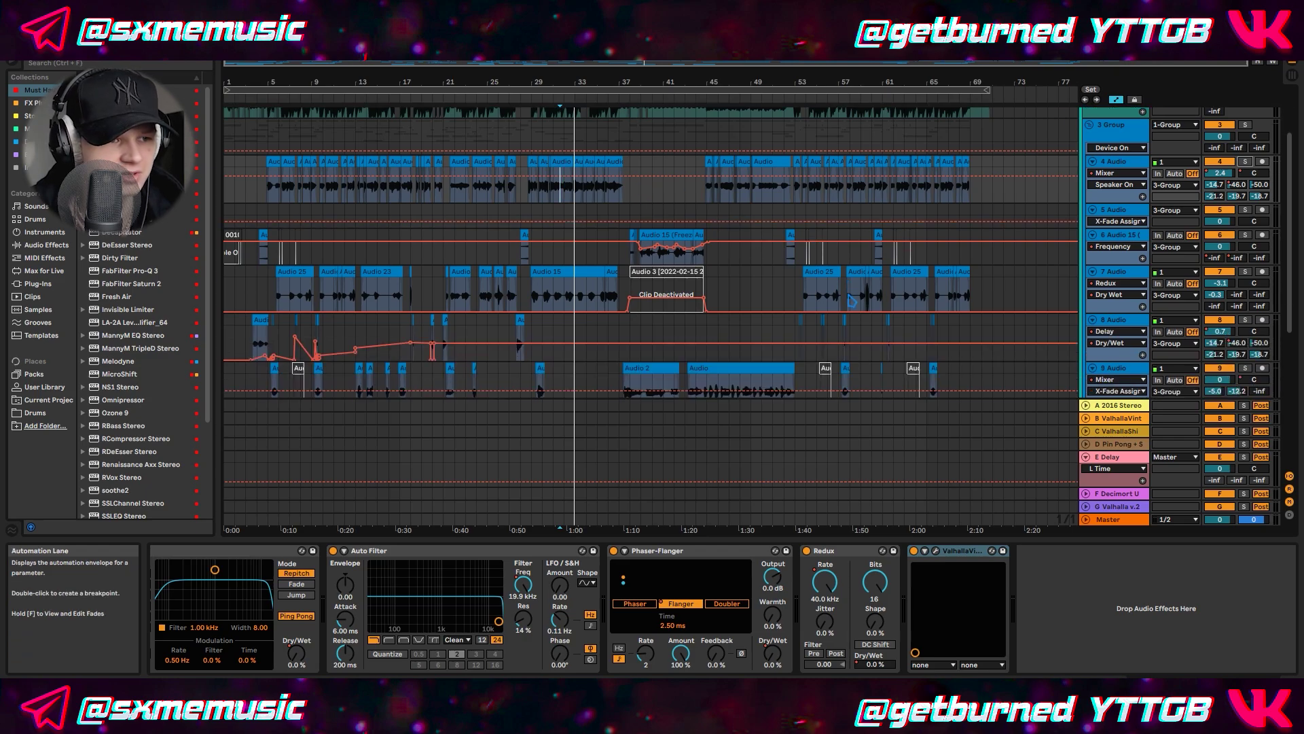
scroll(847, 304, down, 3)
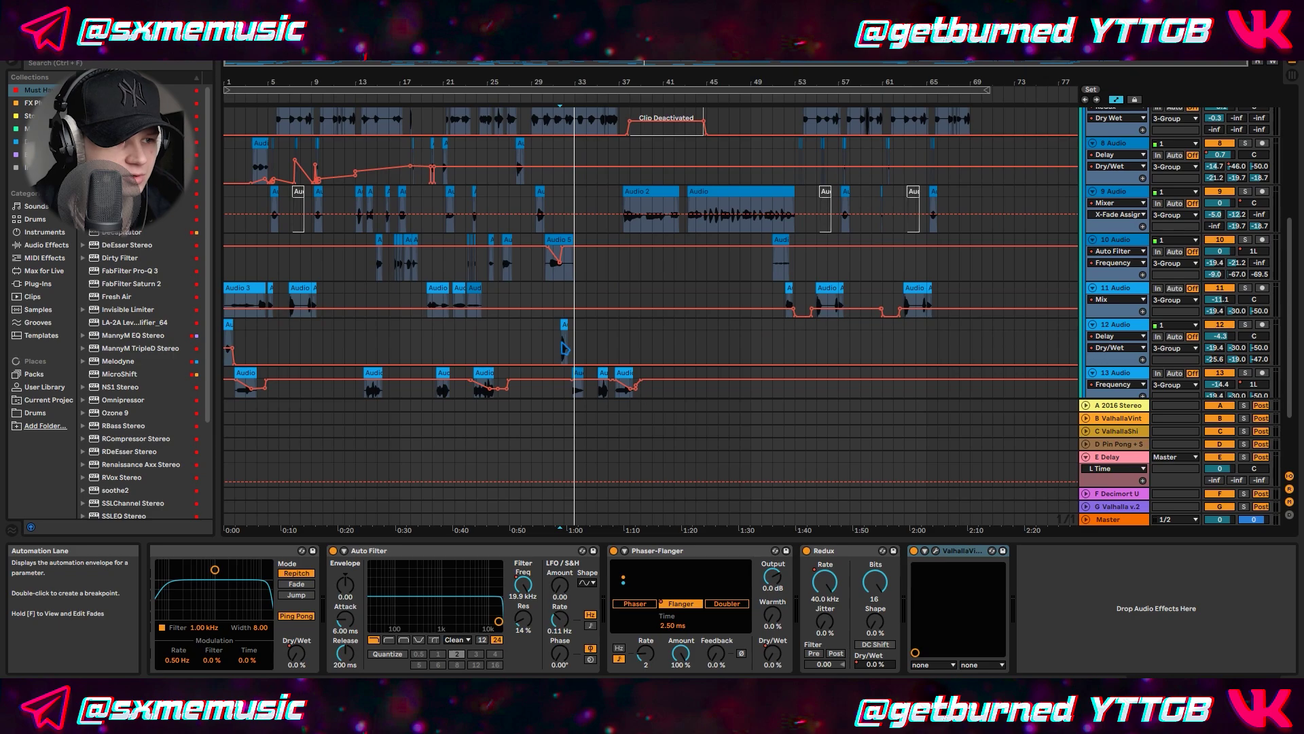
scroll(564, 349, up, 8)
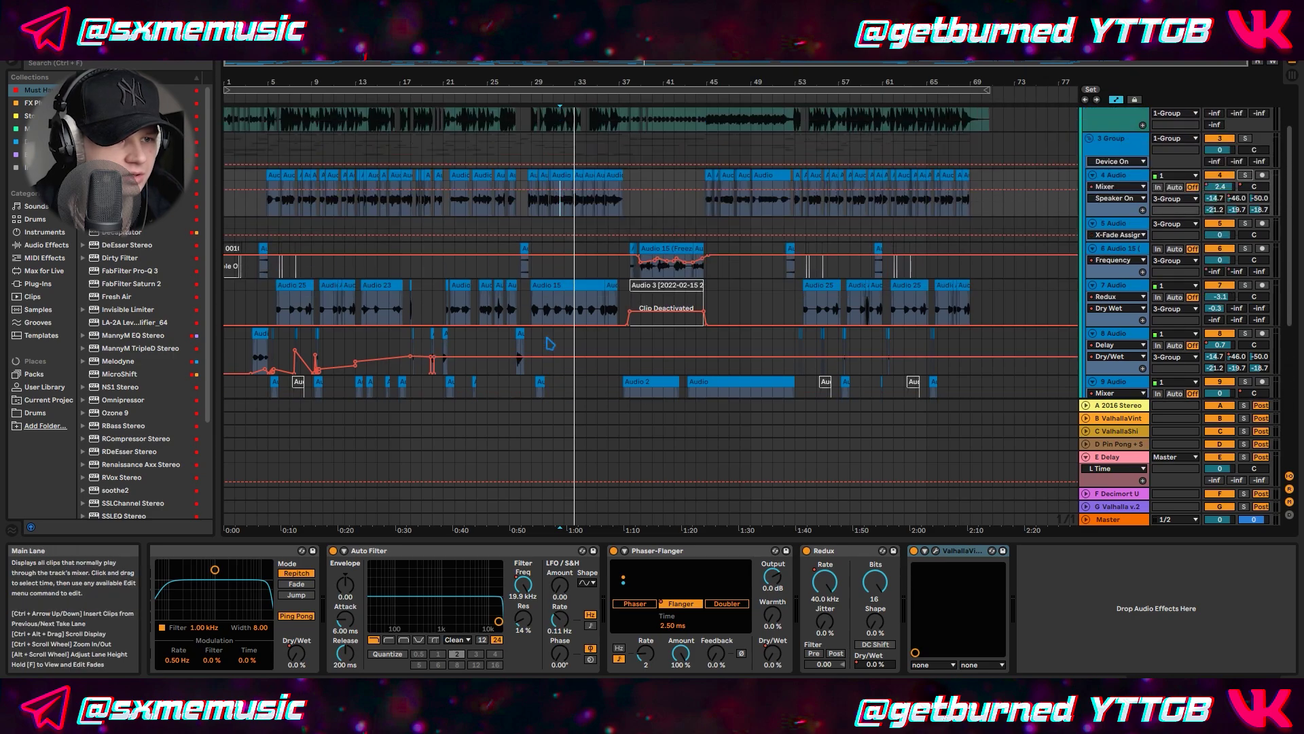
scroll(549, 343, up, 1)
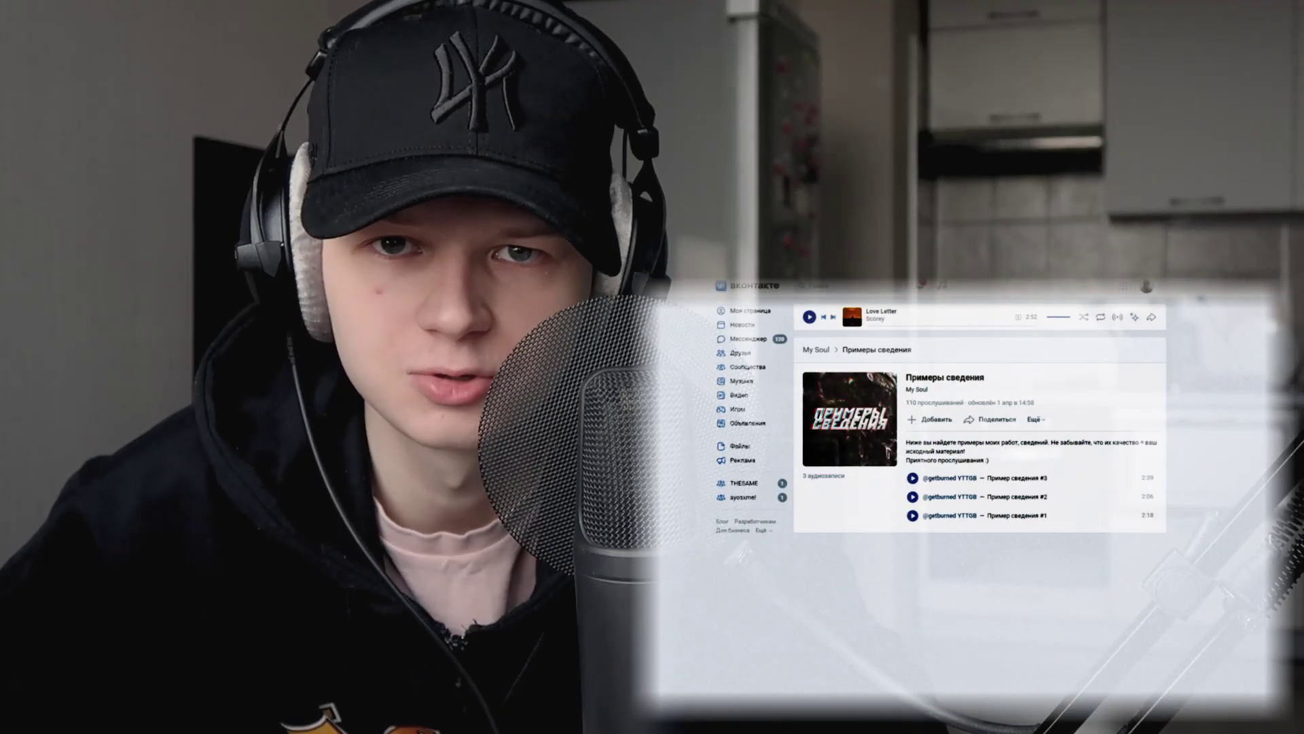
scroll(978, 445, down, 4)
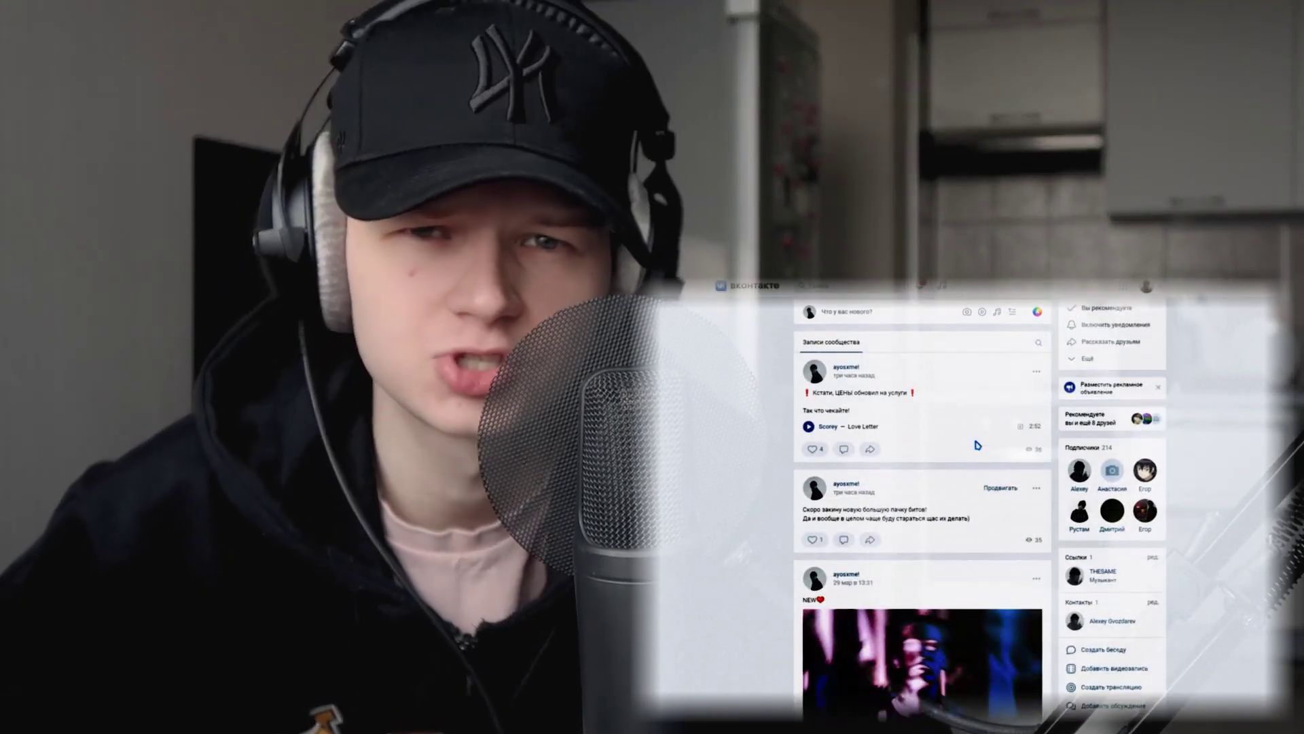
scroll(978, 445, up, 1)
scroll(977, 448, up, 15)
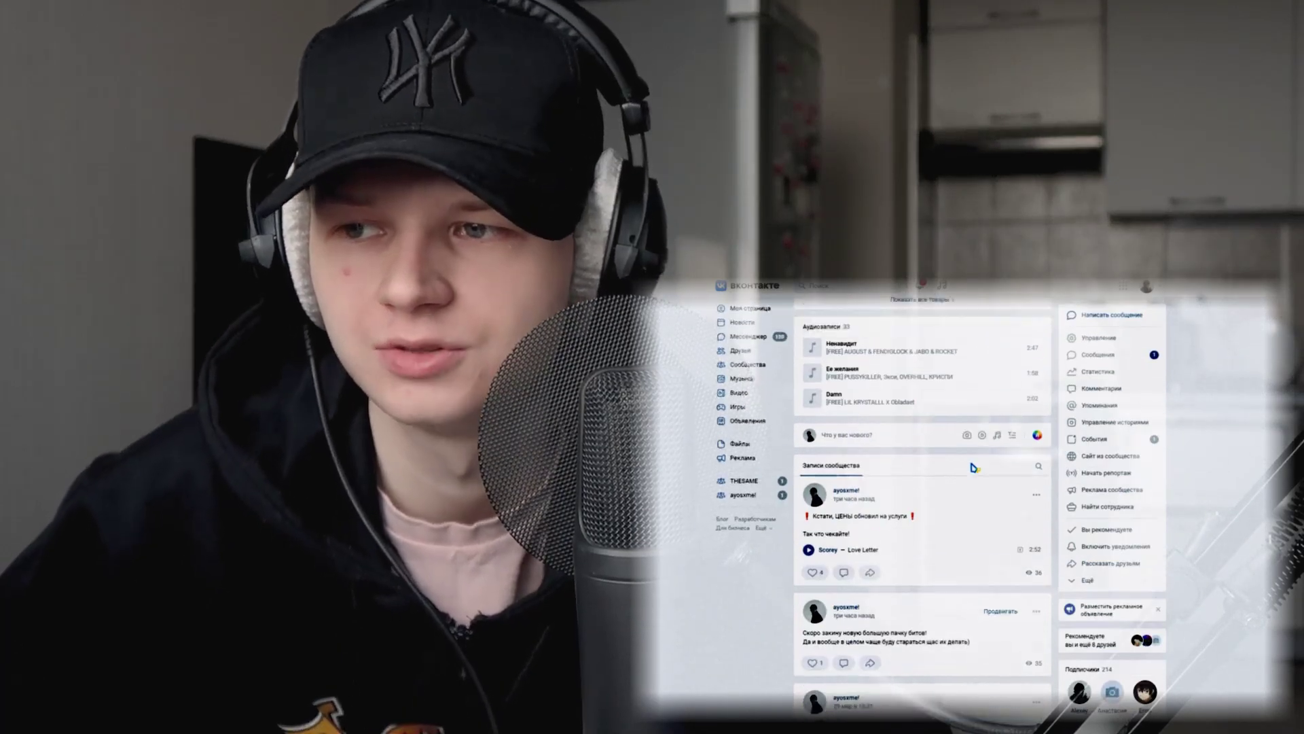
Switch to the VKontakte community page, open its product list and read the customer comments on the vocal mixing service.
scroll(952, 559, down, 8)
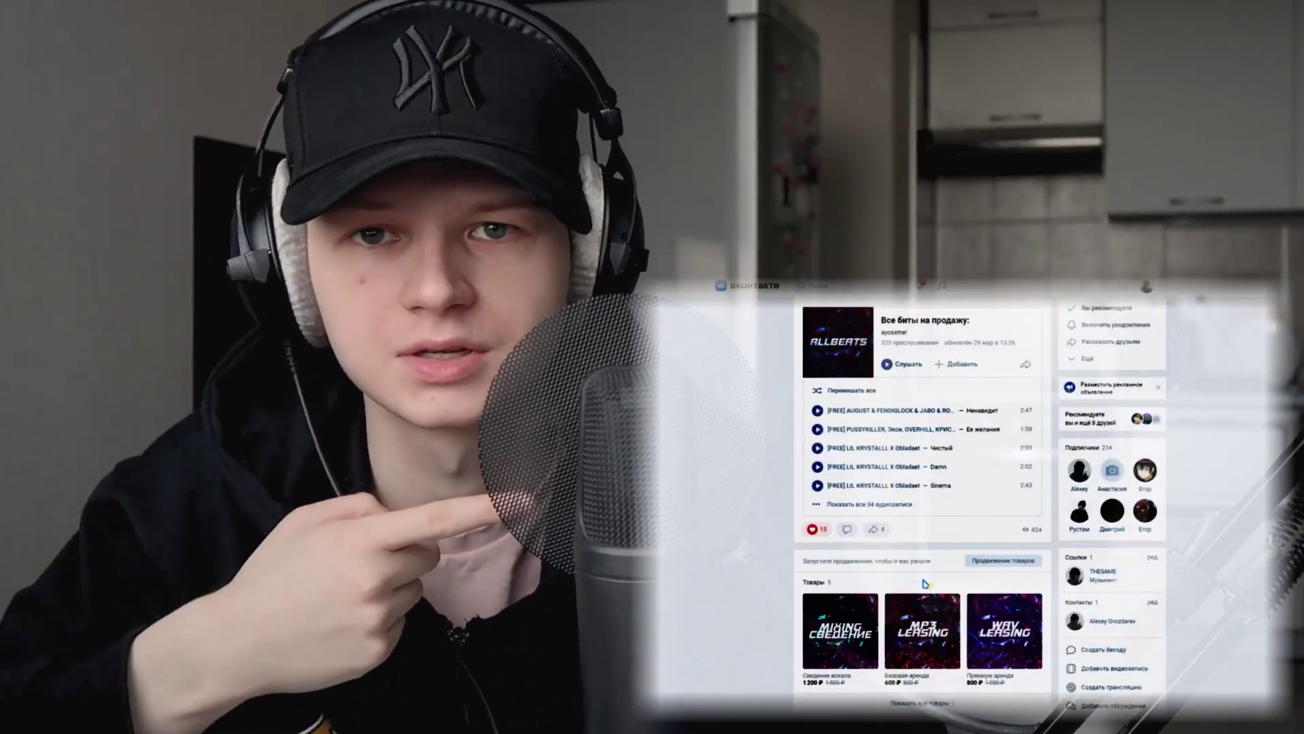
click(926, 584)
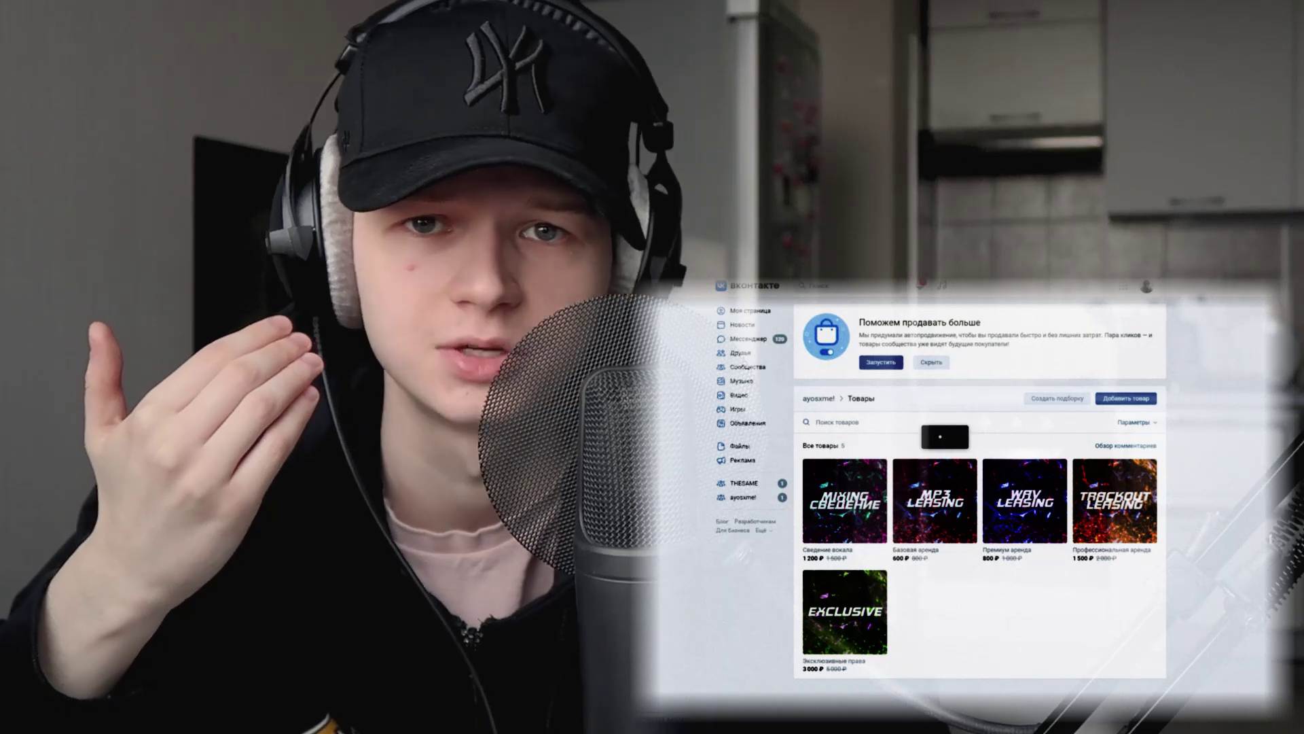
click(844, 501)
scroll(922, 483, down, 5)
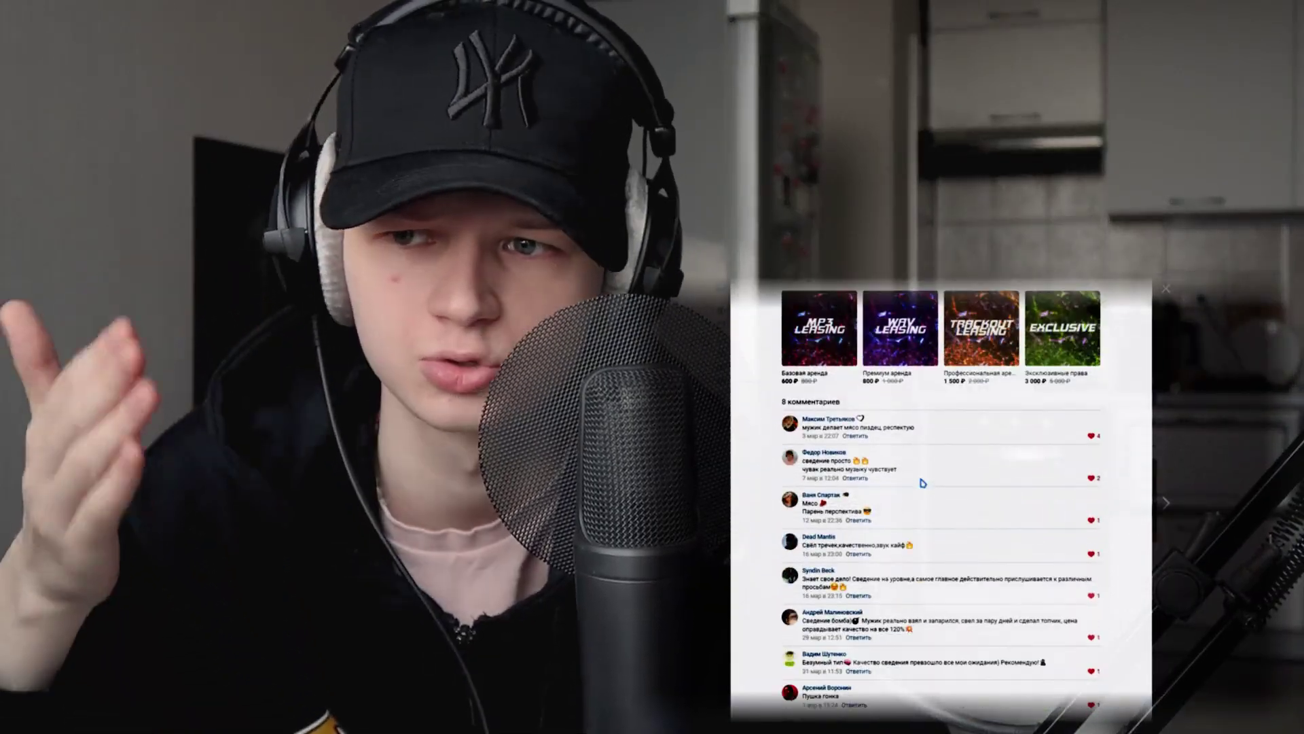
scroll(922, 483, down, 3)
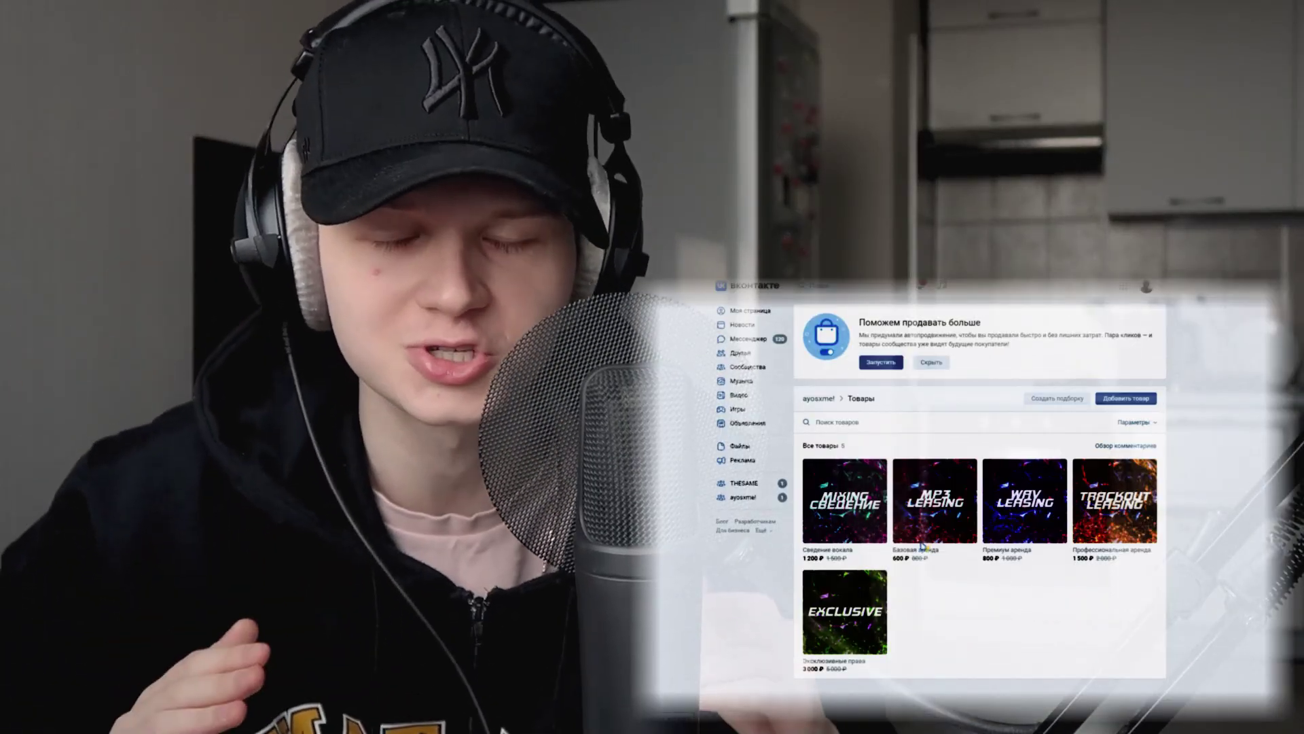
Return from the product list to the community's main page and look through its audio tracks, posts, menu and information.
click(820, 400)
scroll(1007, 523, down, 5)
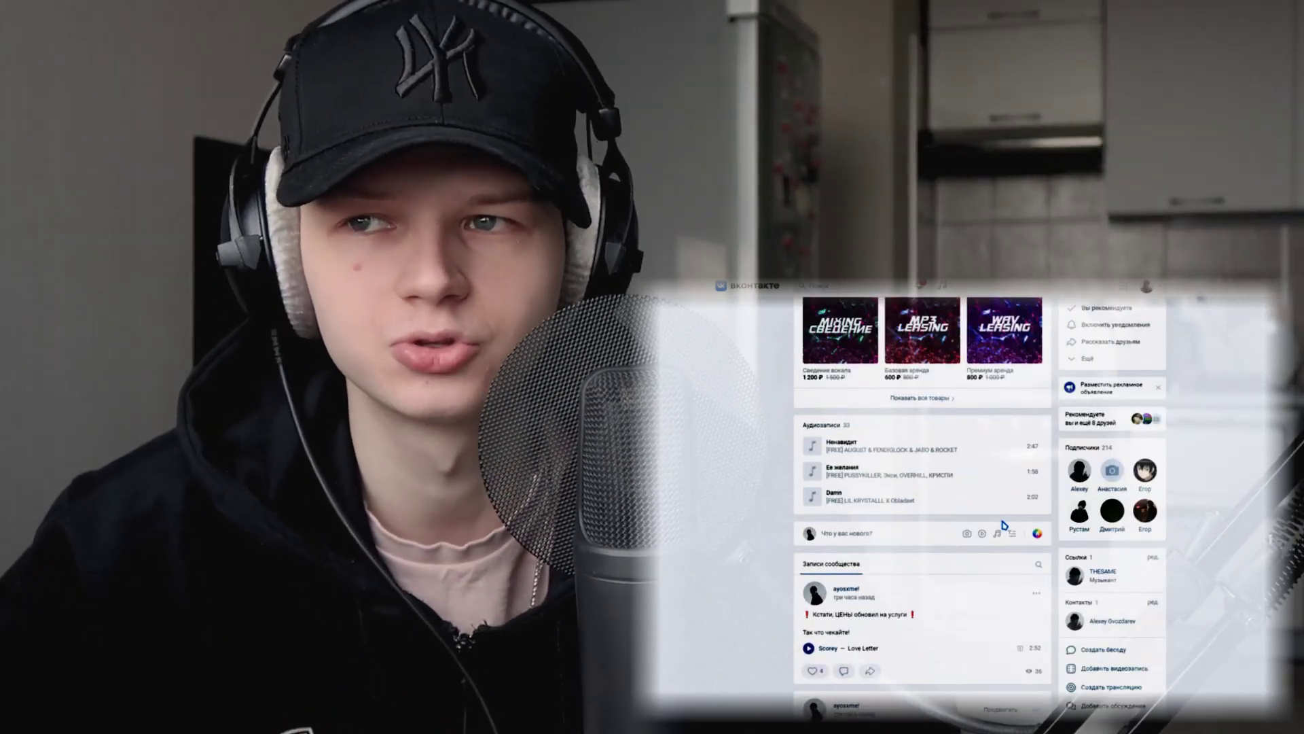
scroll(1004, 525, down, 3)
scroll(1002, 528, up, 12)
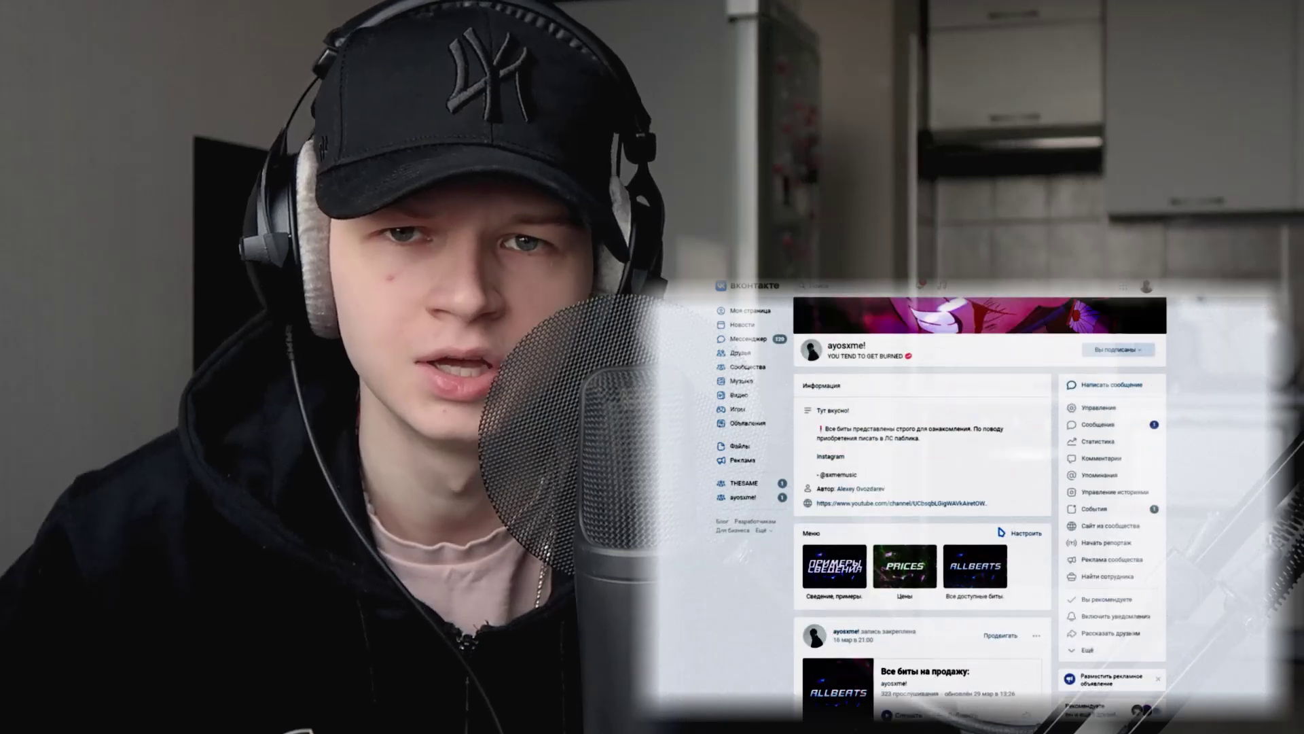